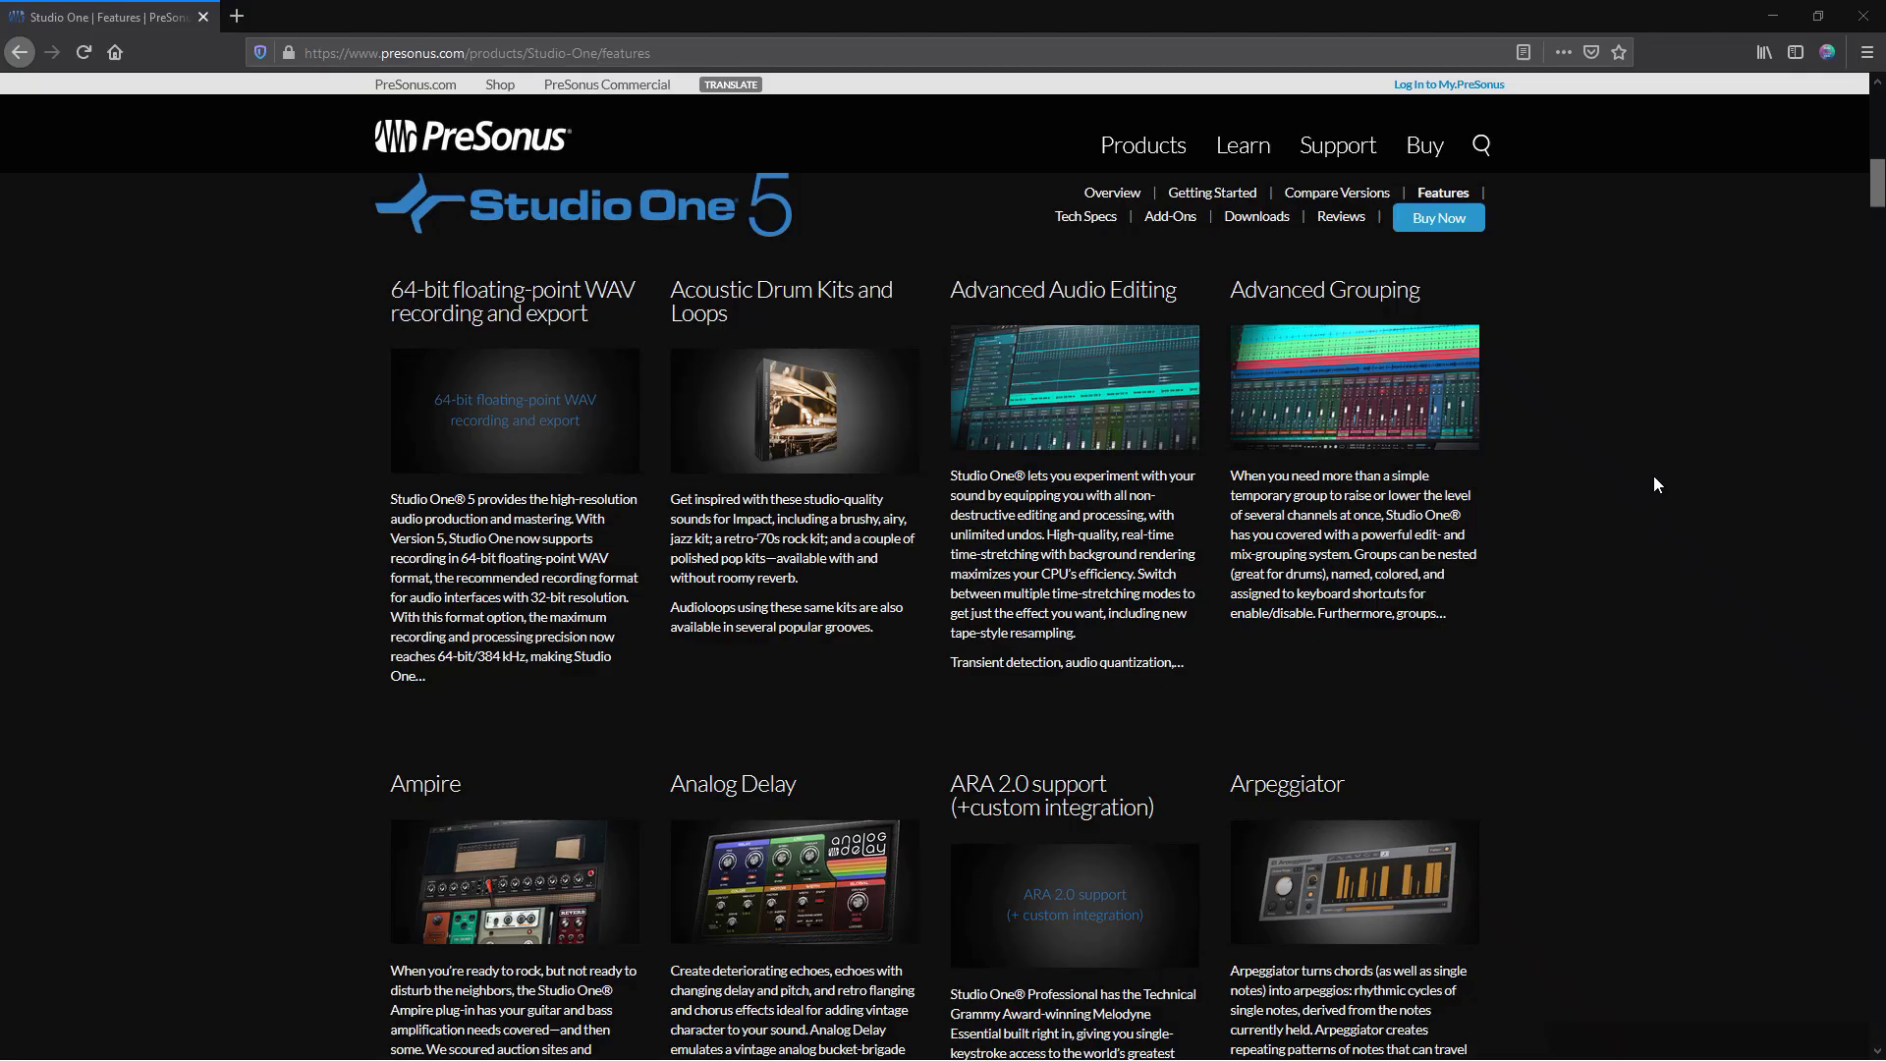
# Step: Scroll the Studio One 5 features page down to the Mastering Tools entries
pyautogui.scroll(-5, 1650, 477)
pyautogui.scroll(-7, 1648, 477)
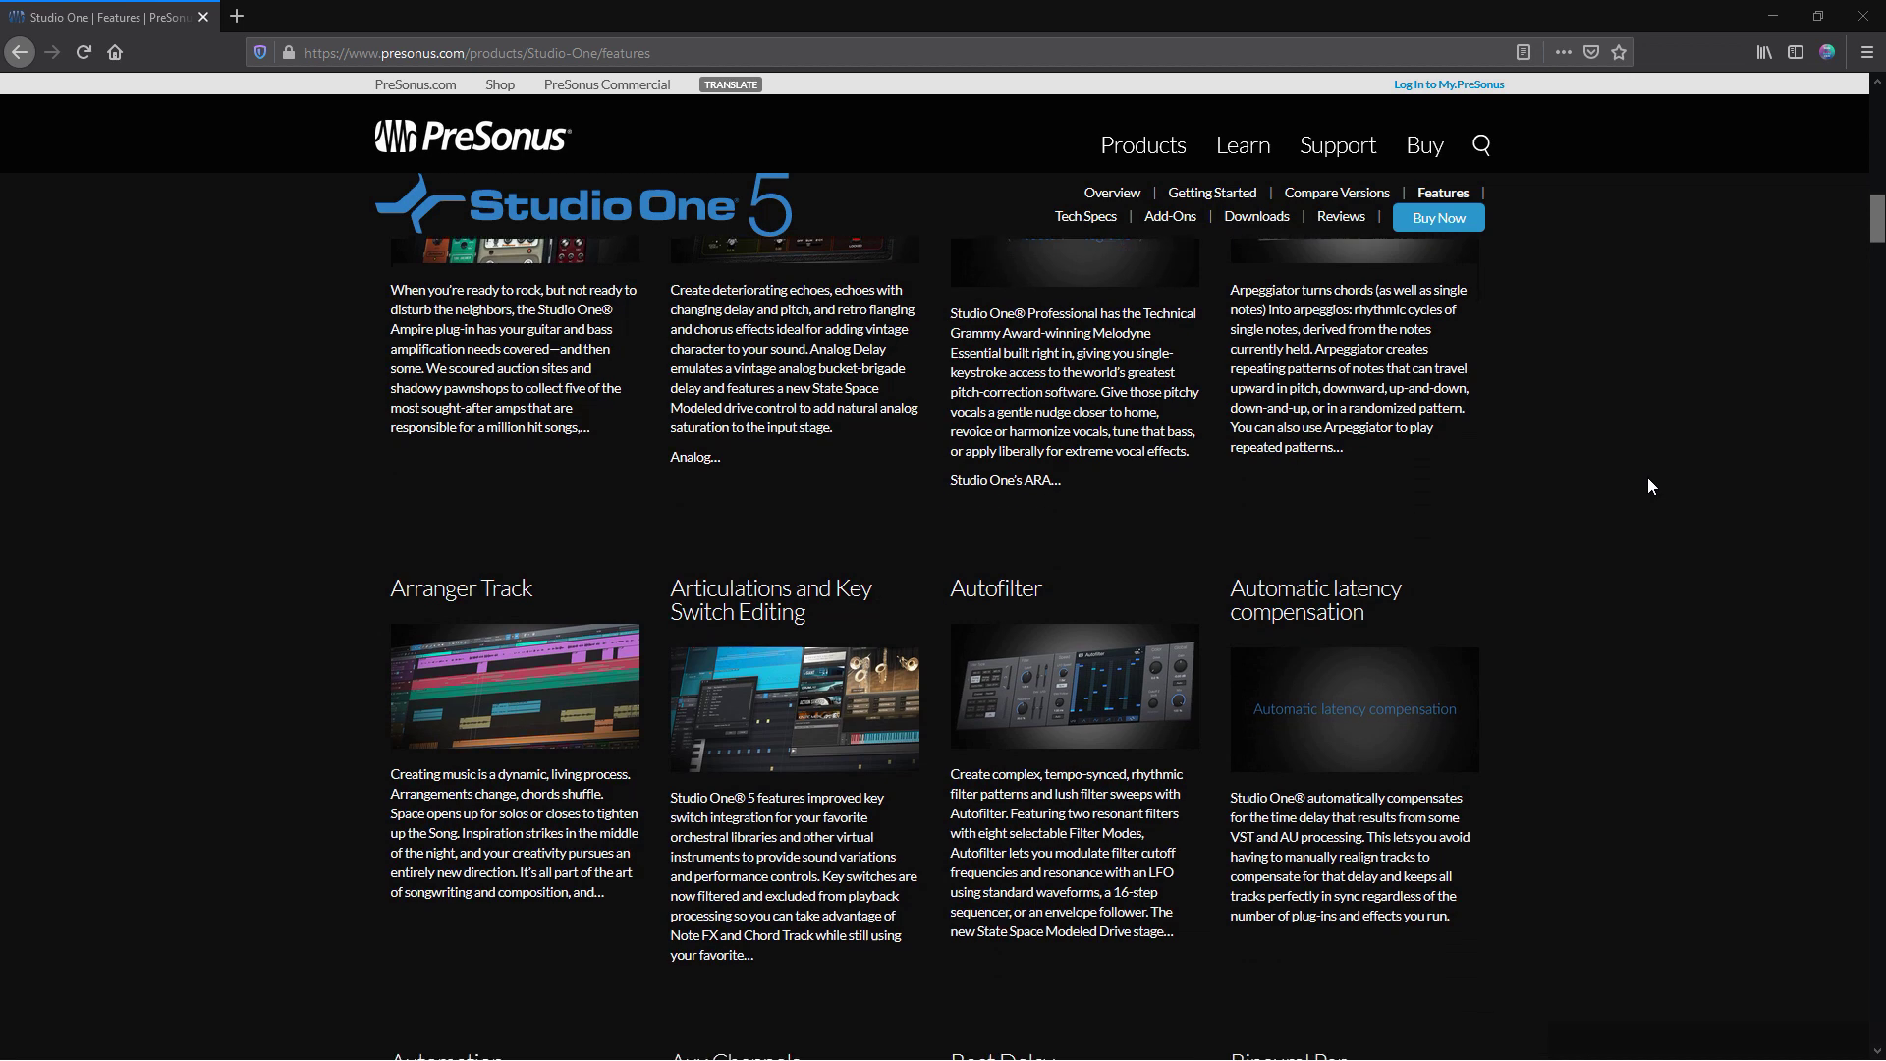
pyautogui.scroll(-8, 1647, 477)
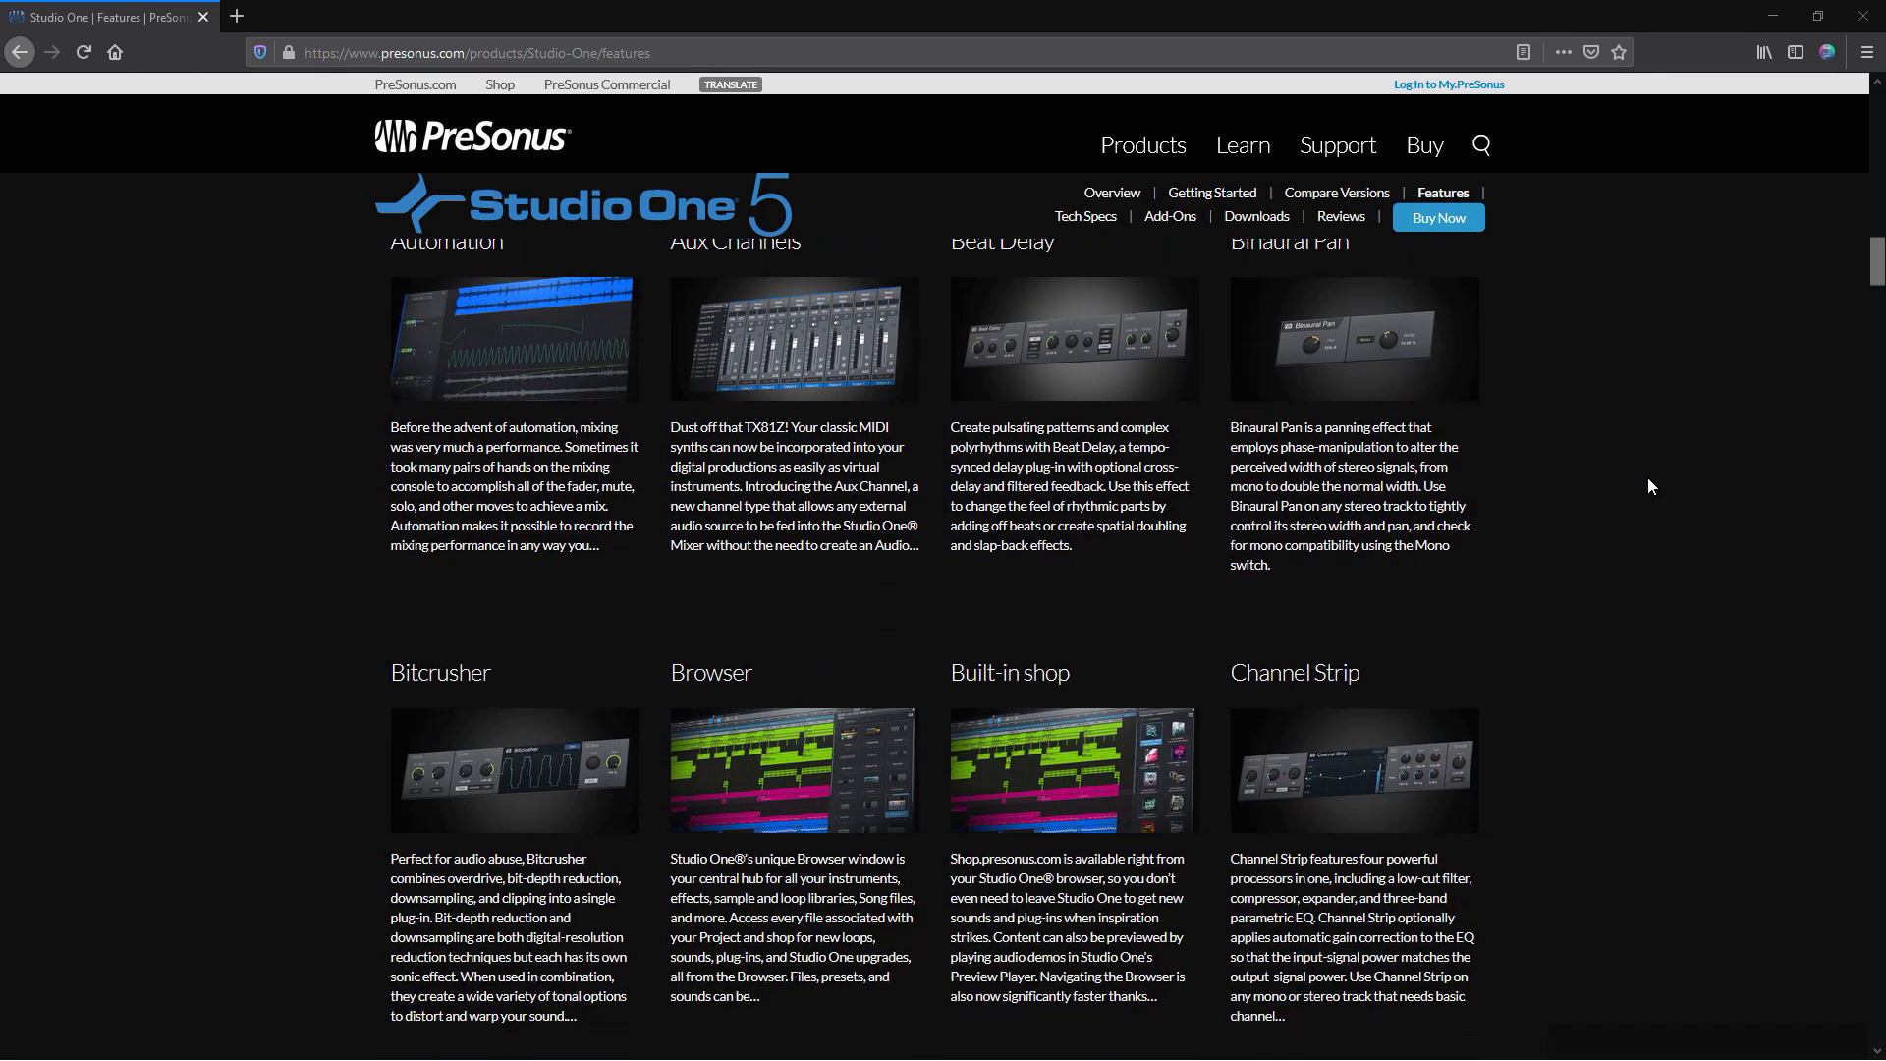
pyautogui.scroll(-7, 1648, 478)
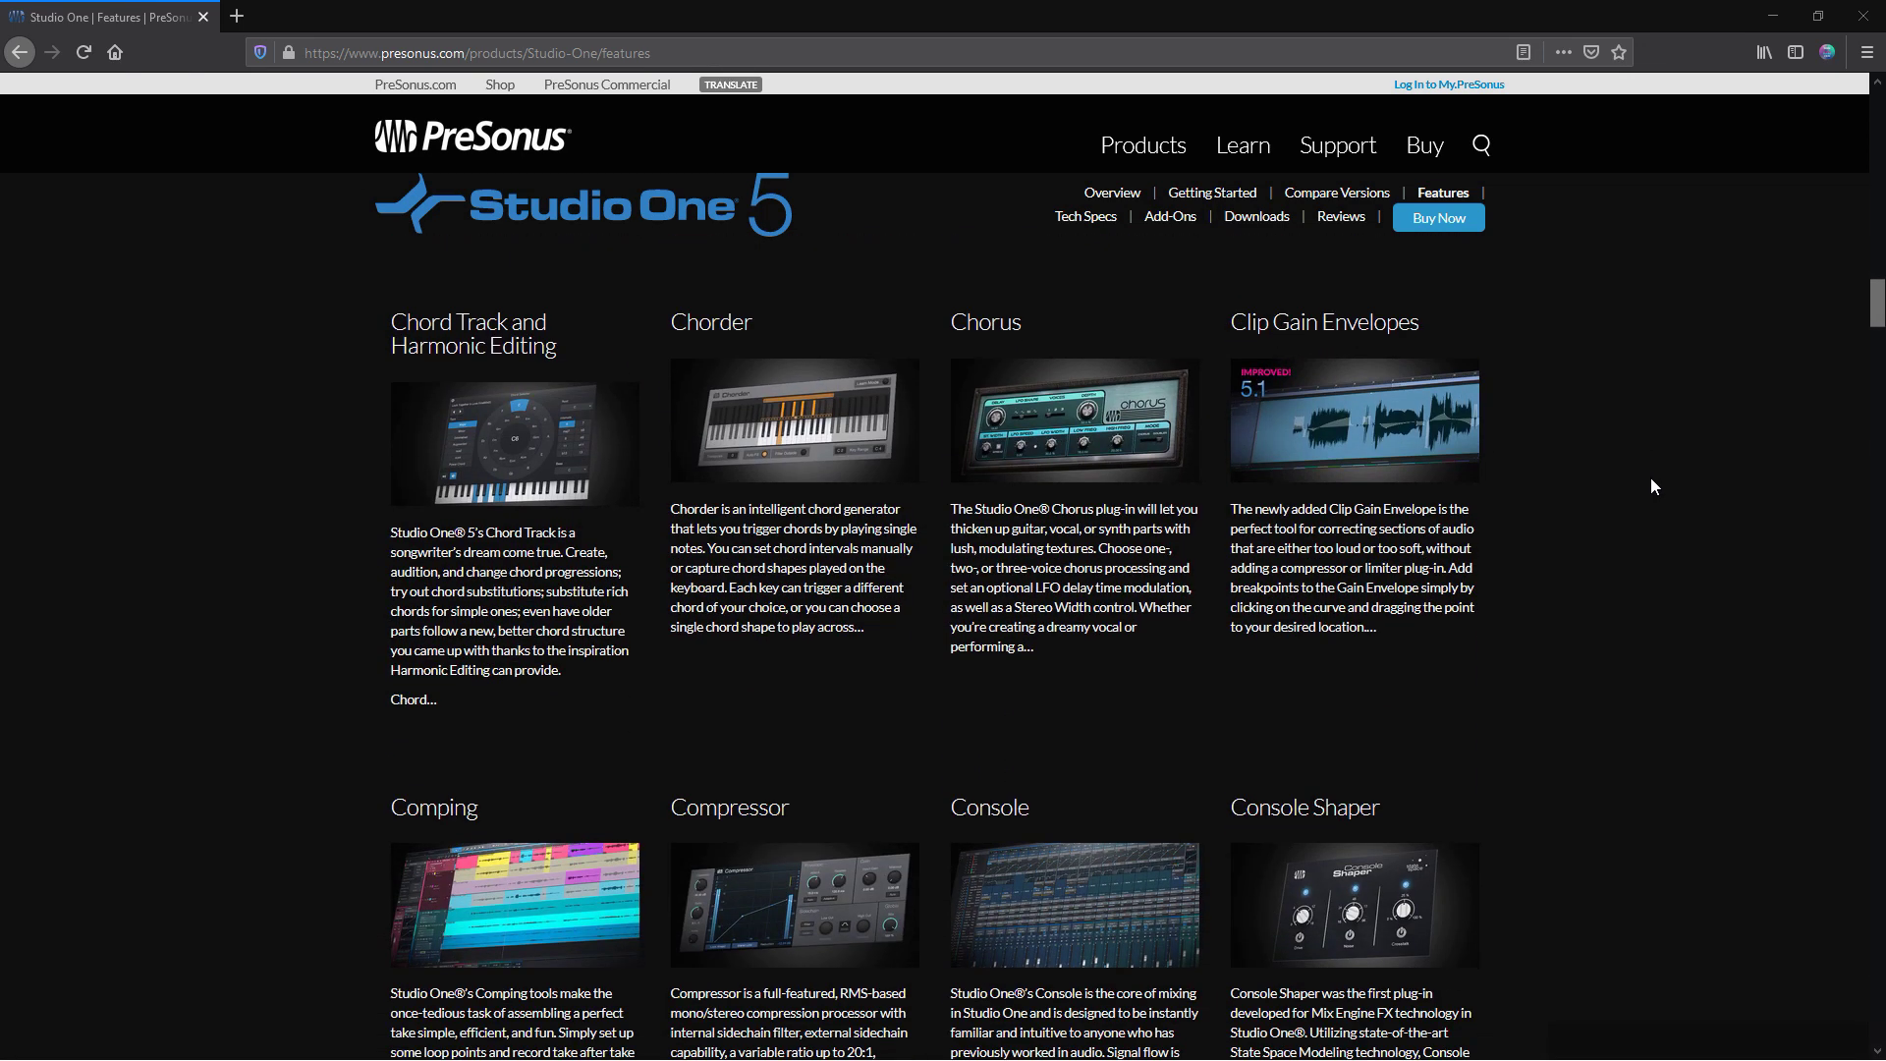
pyautogui.scroll(-7, 1651, 485)
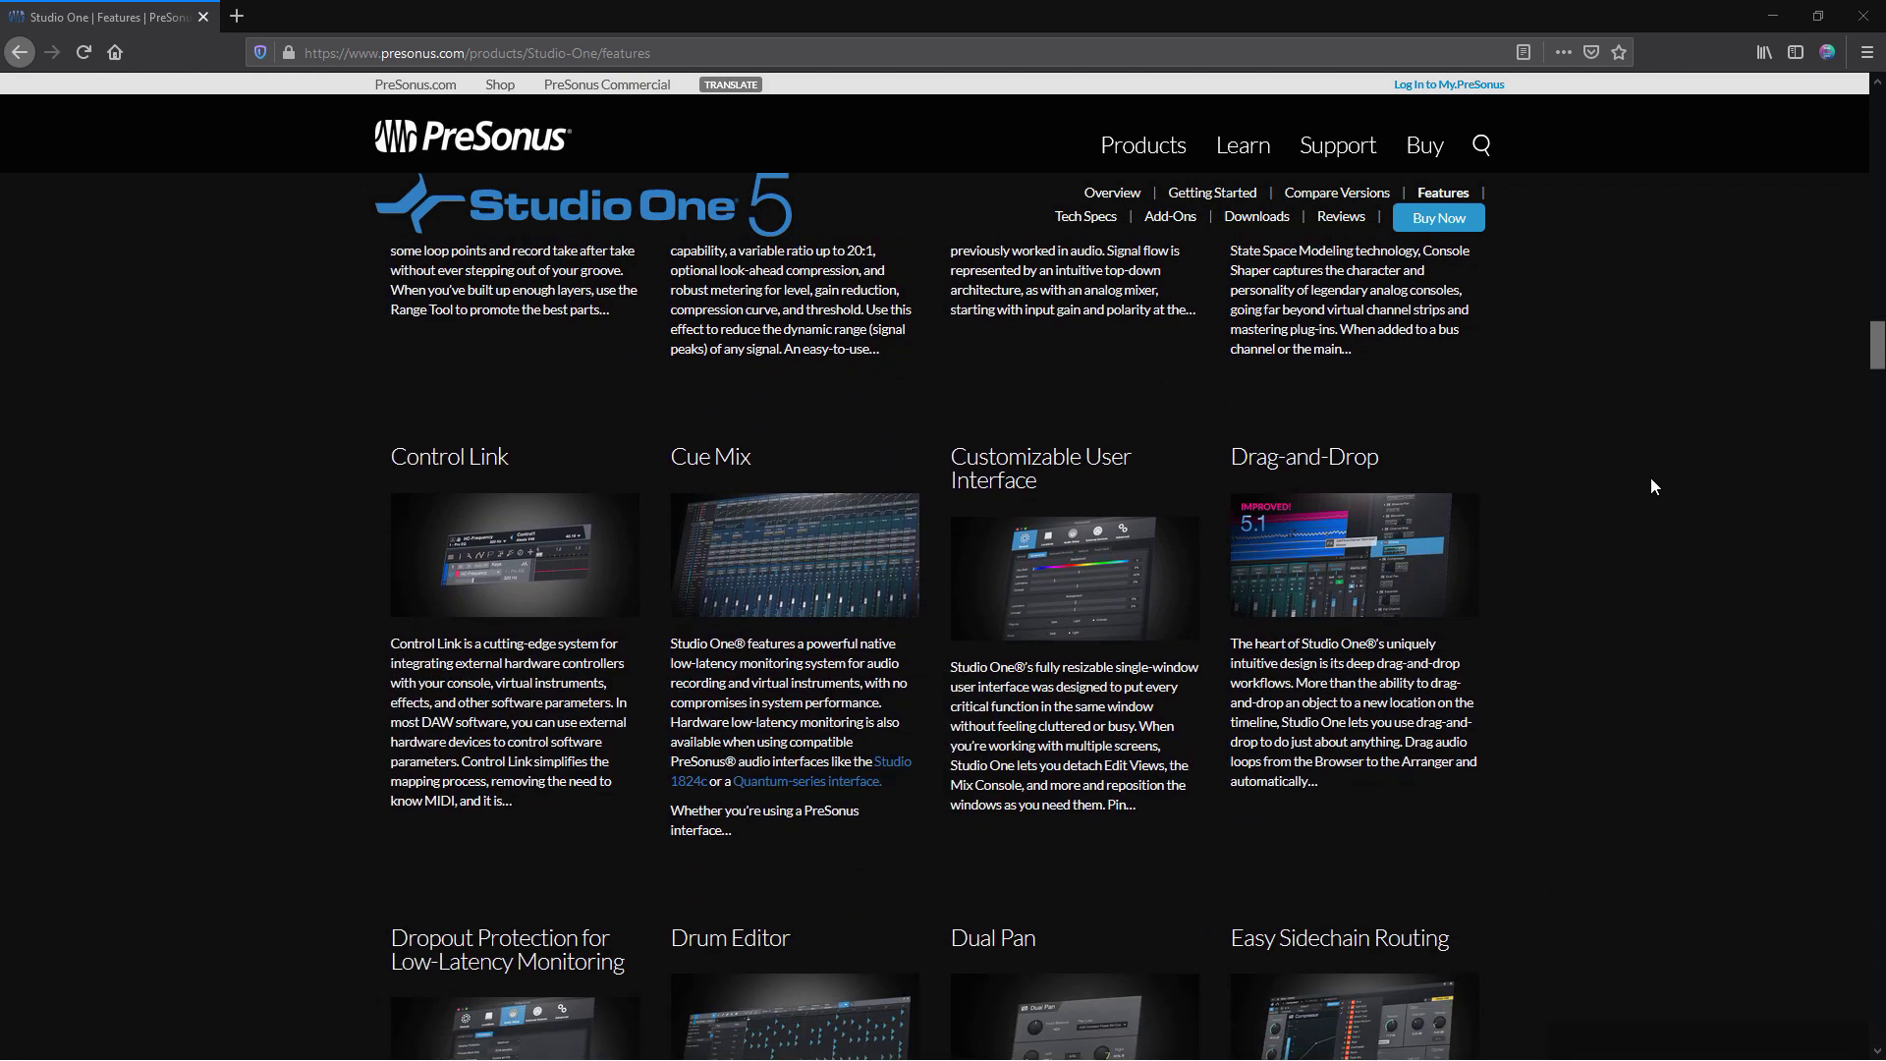
pyautogui.scroll(-7, 1651, 478)
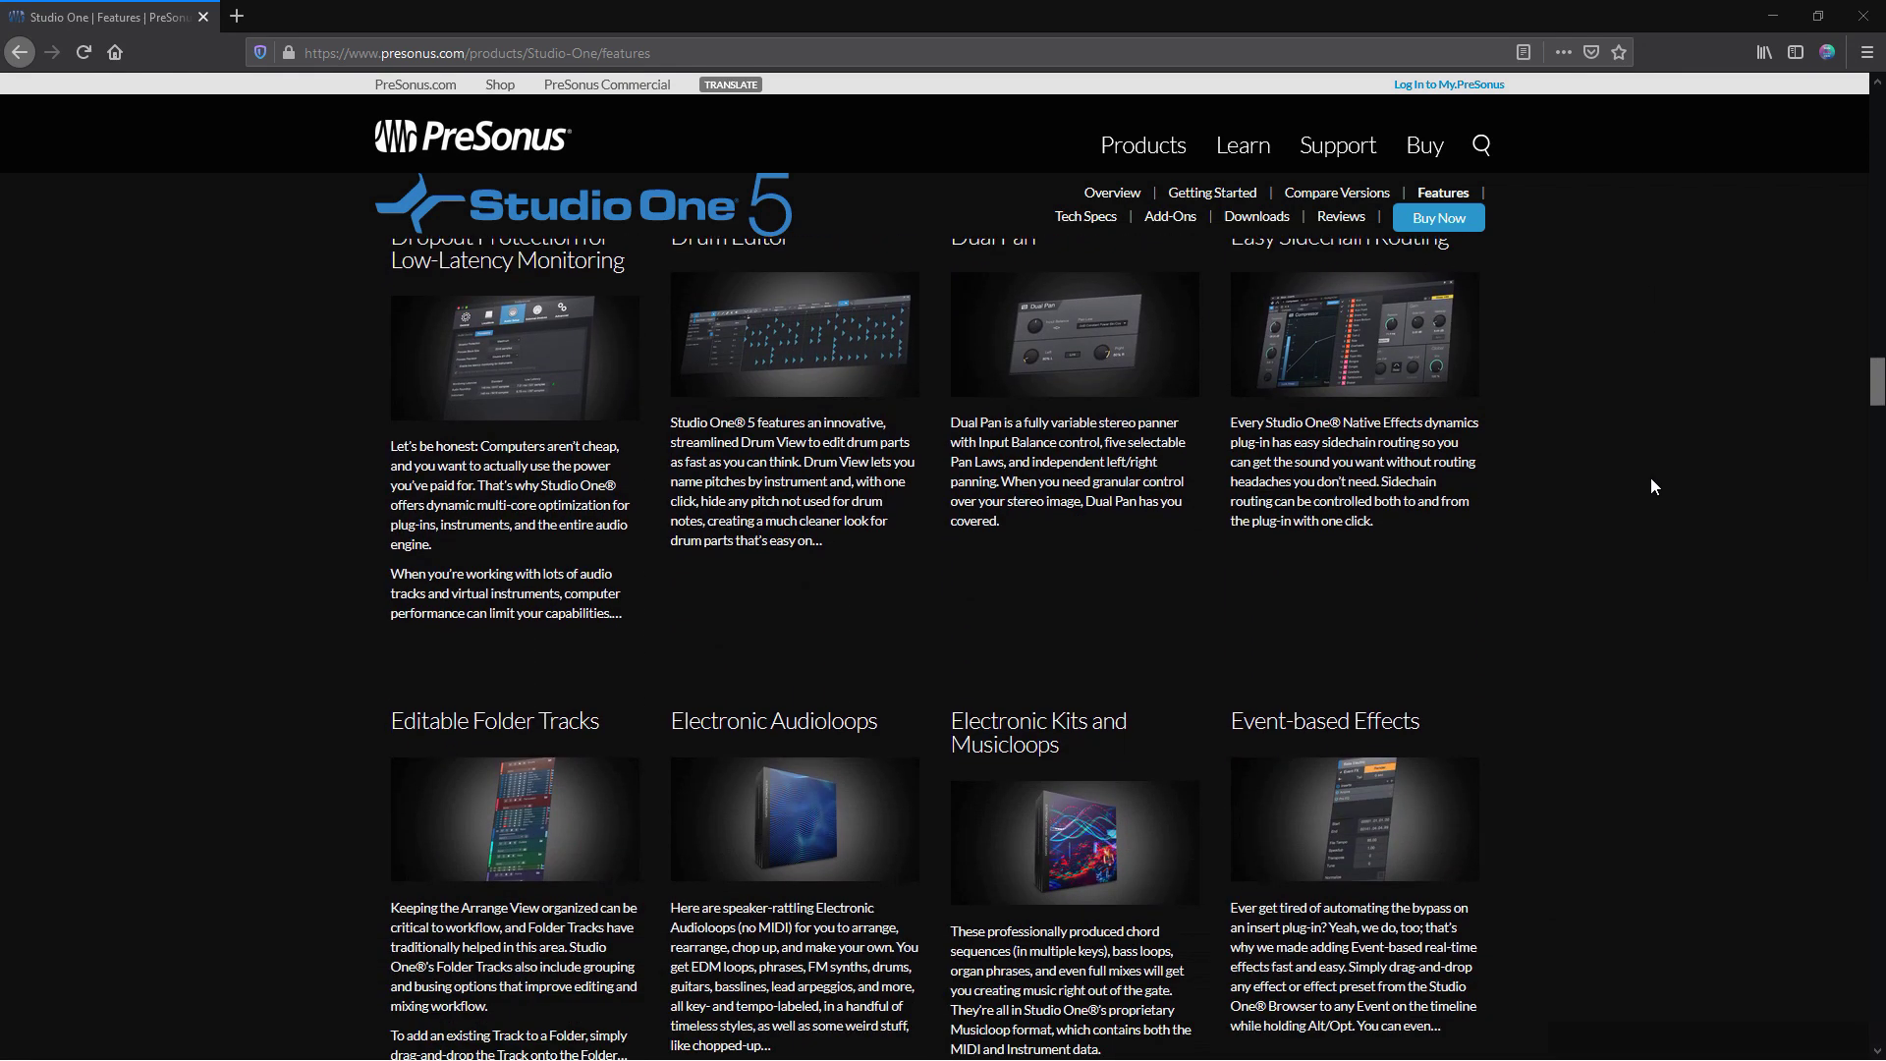
pyautogui.scroll(-10, 1651, 481)
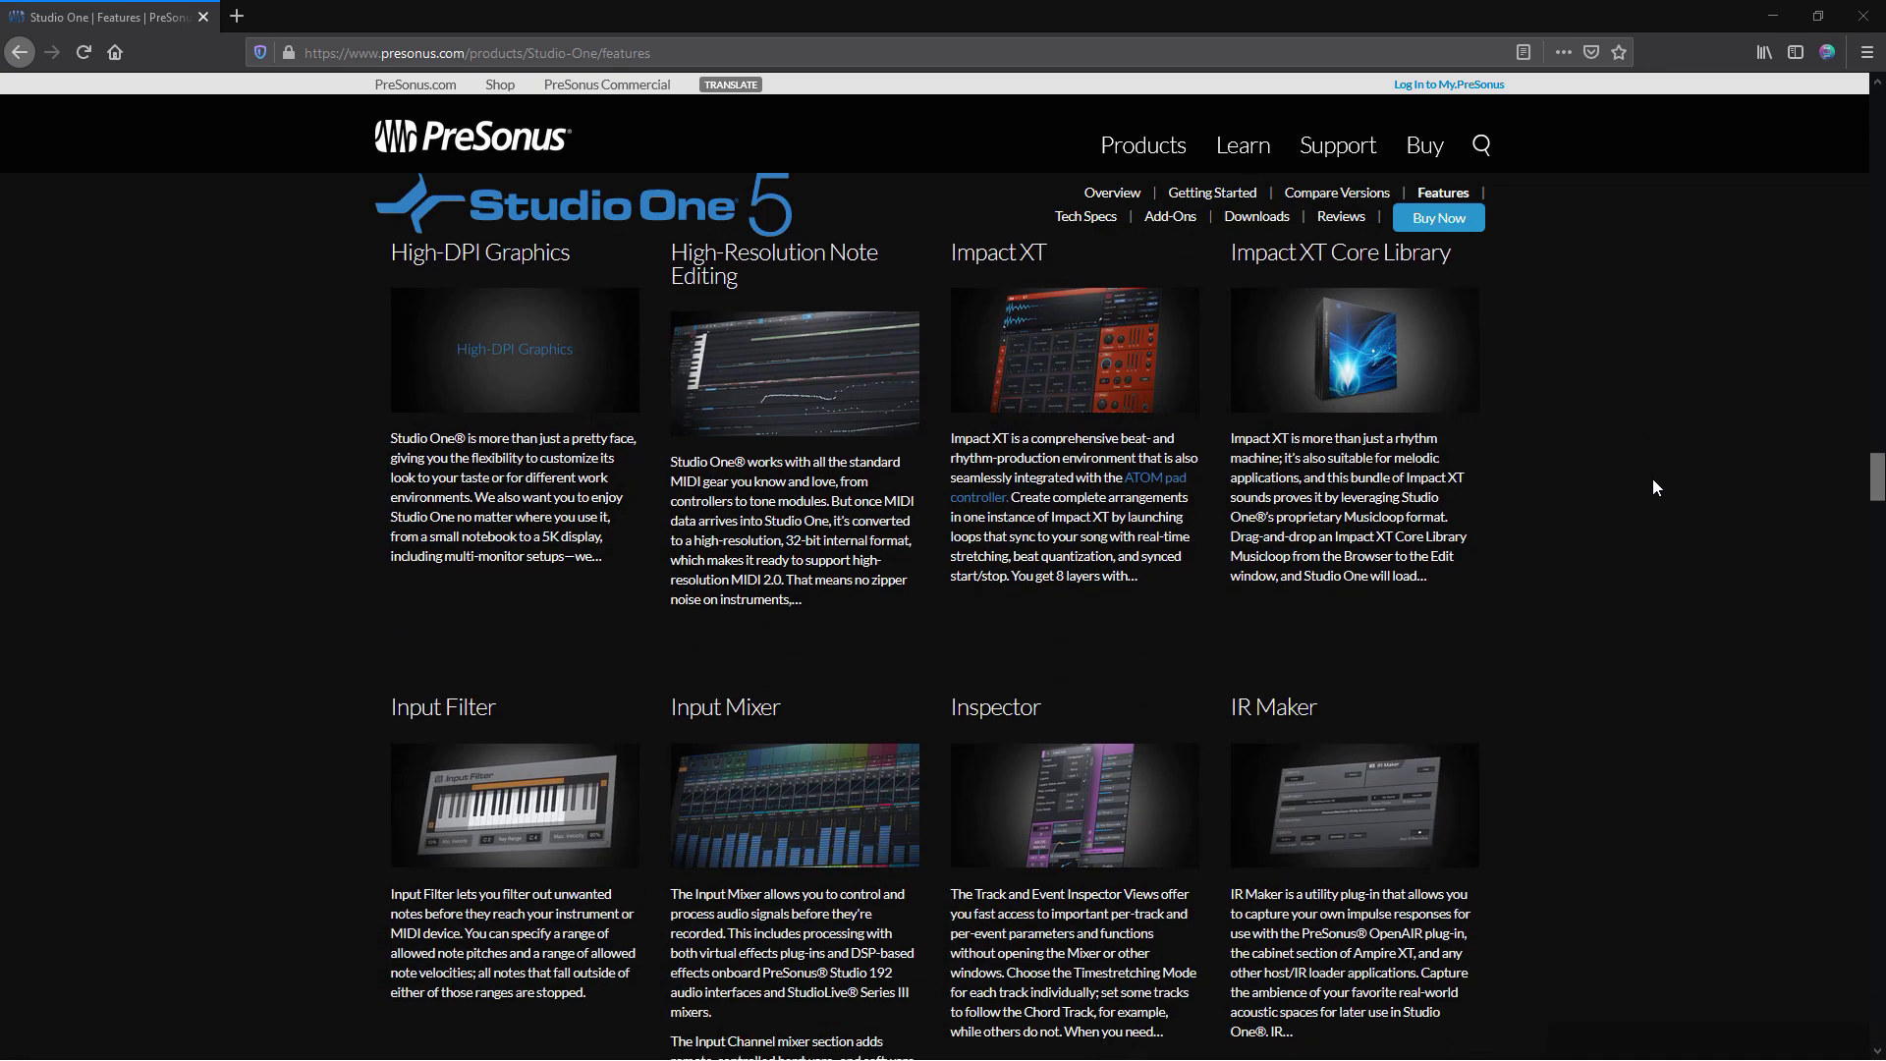
pyautogui.scroll(-7, 1652, 483)
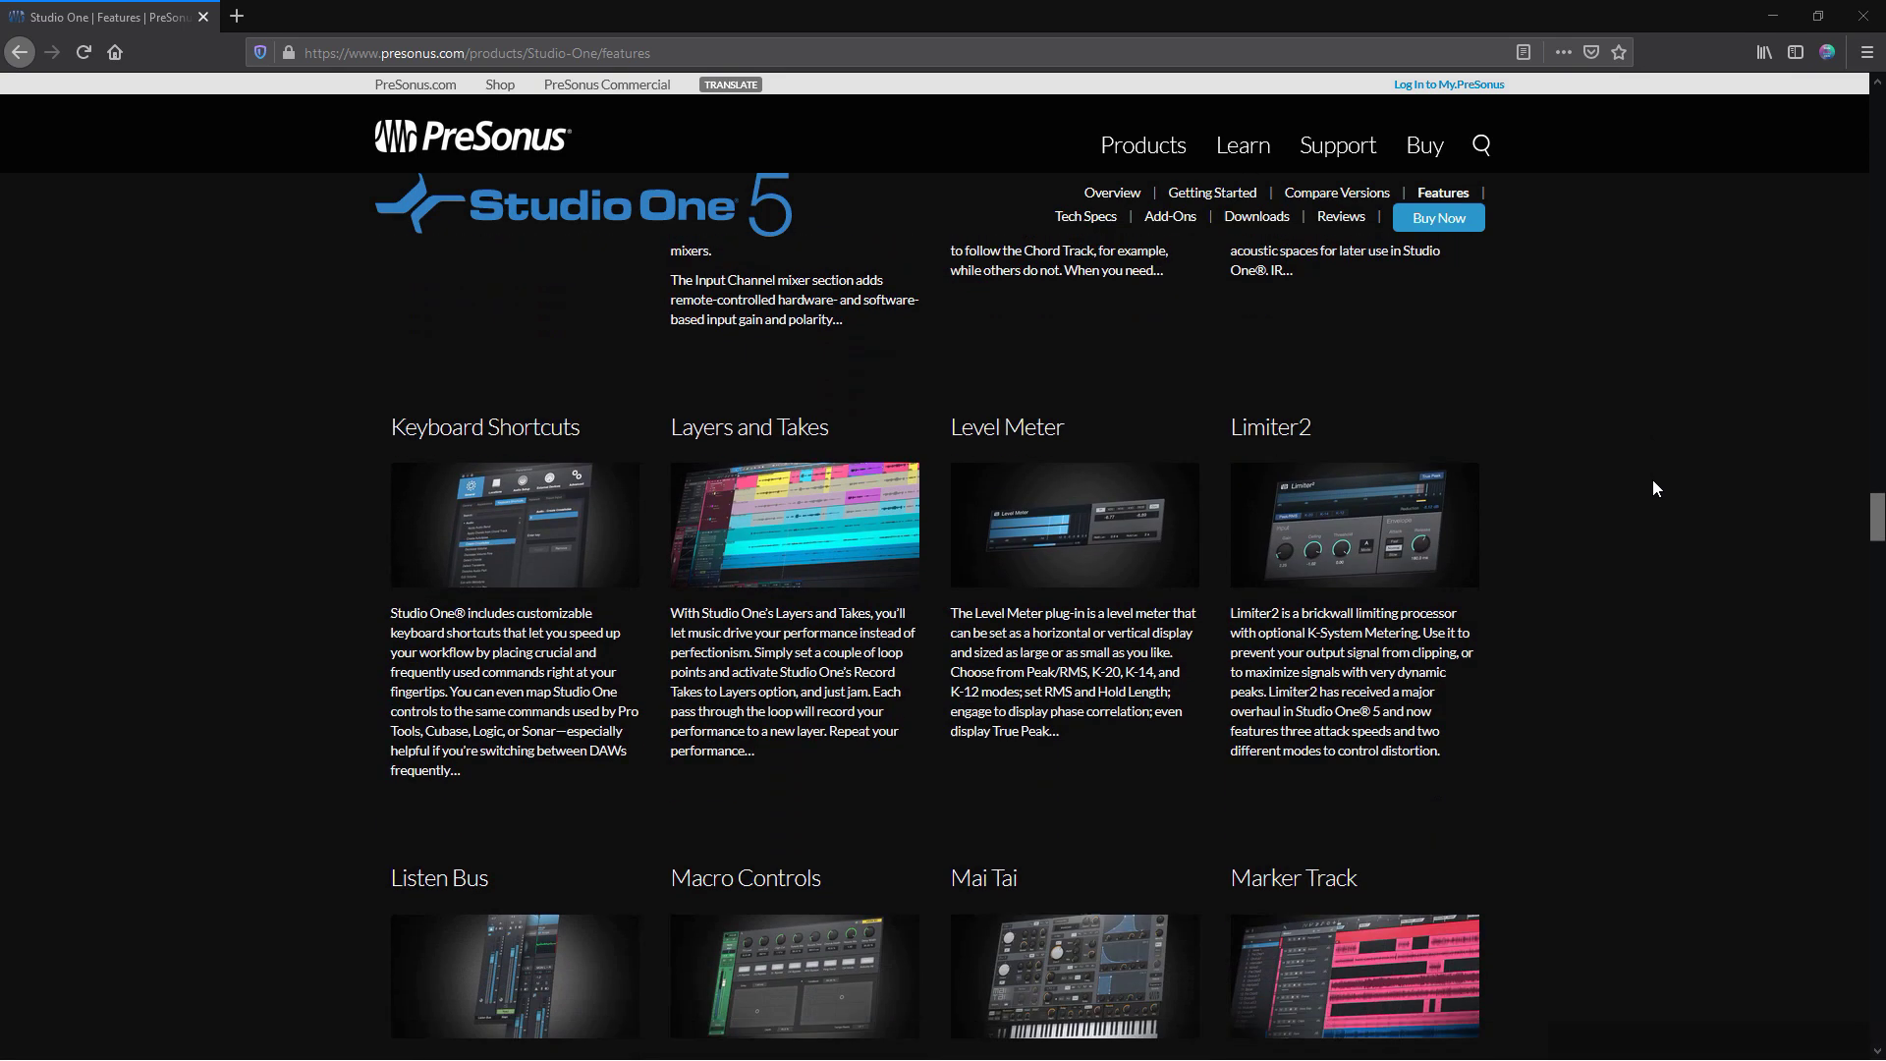
pyautogui.scroll(-9, 1654, 489)
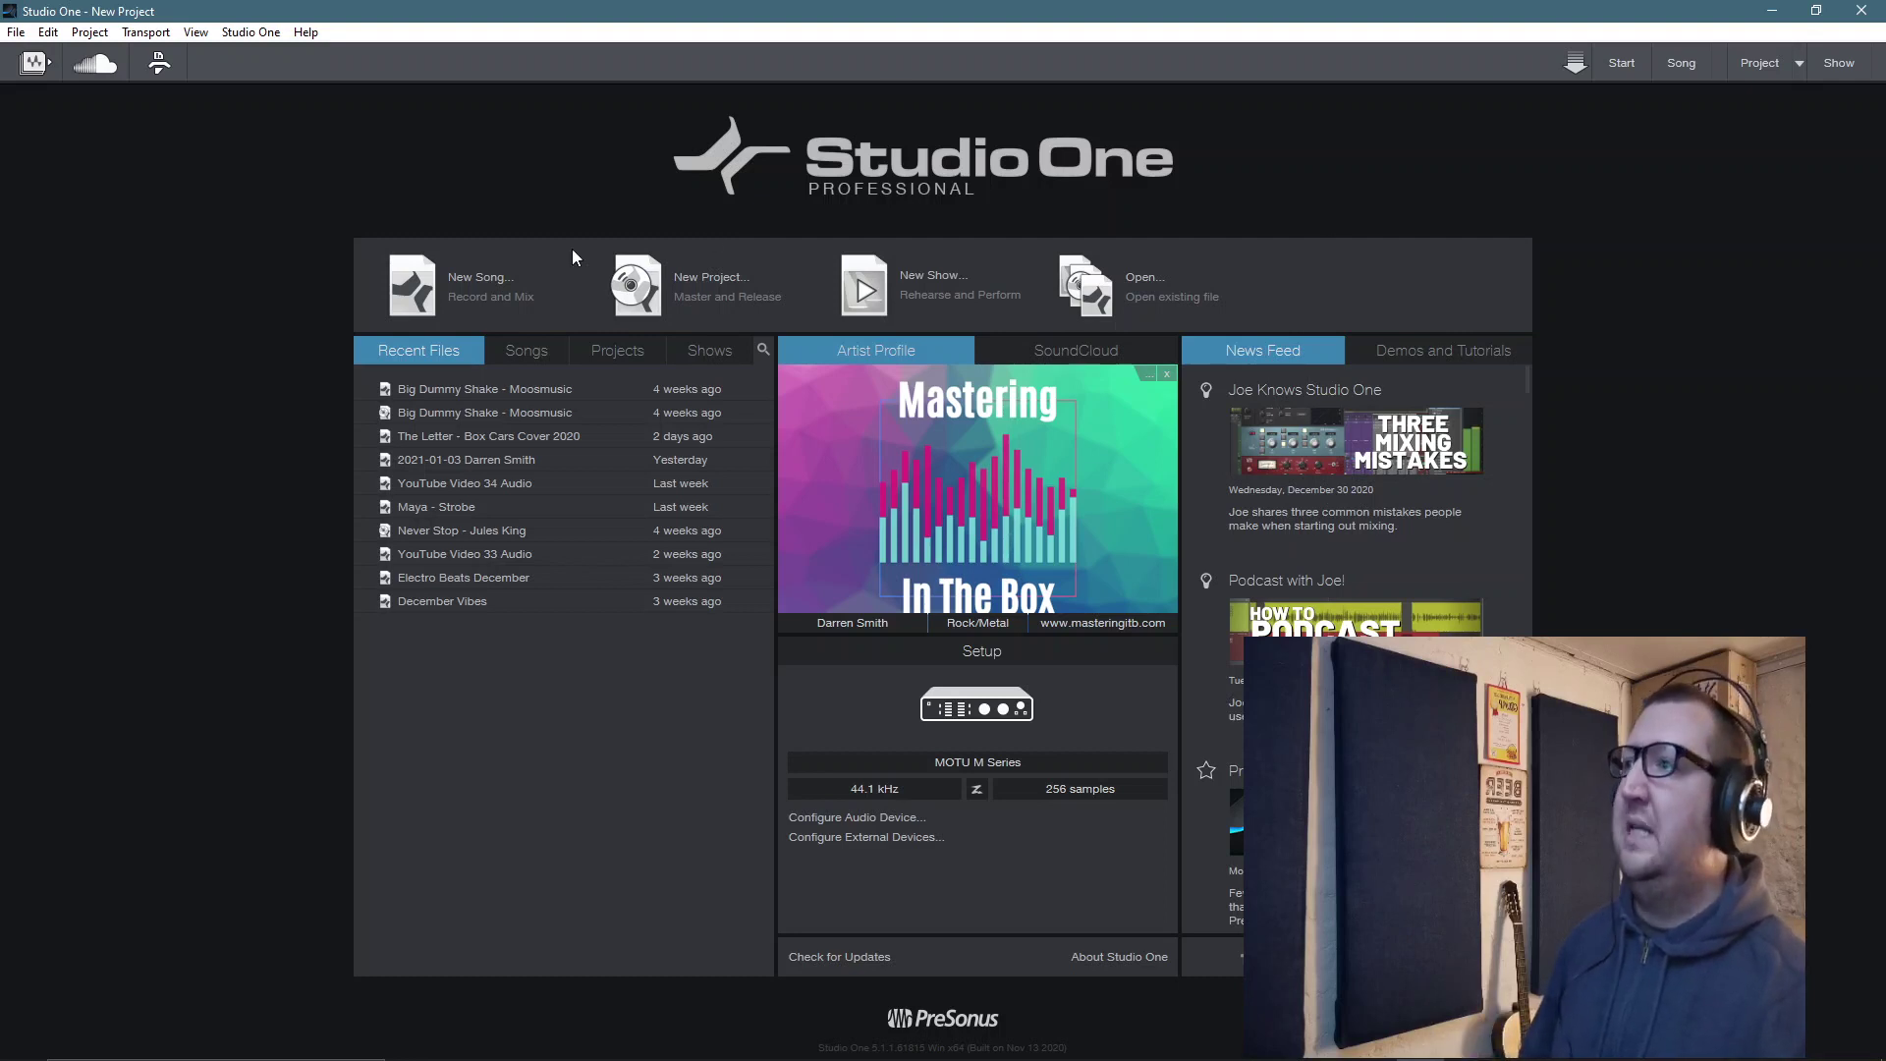
# Step: Create song 'MITB Test' from MITB Template 2021 with a 25-minute song length
pyautogui.click(472, 287)
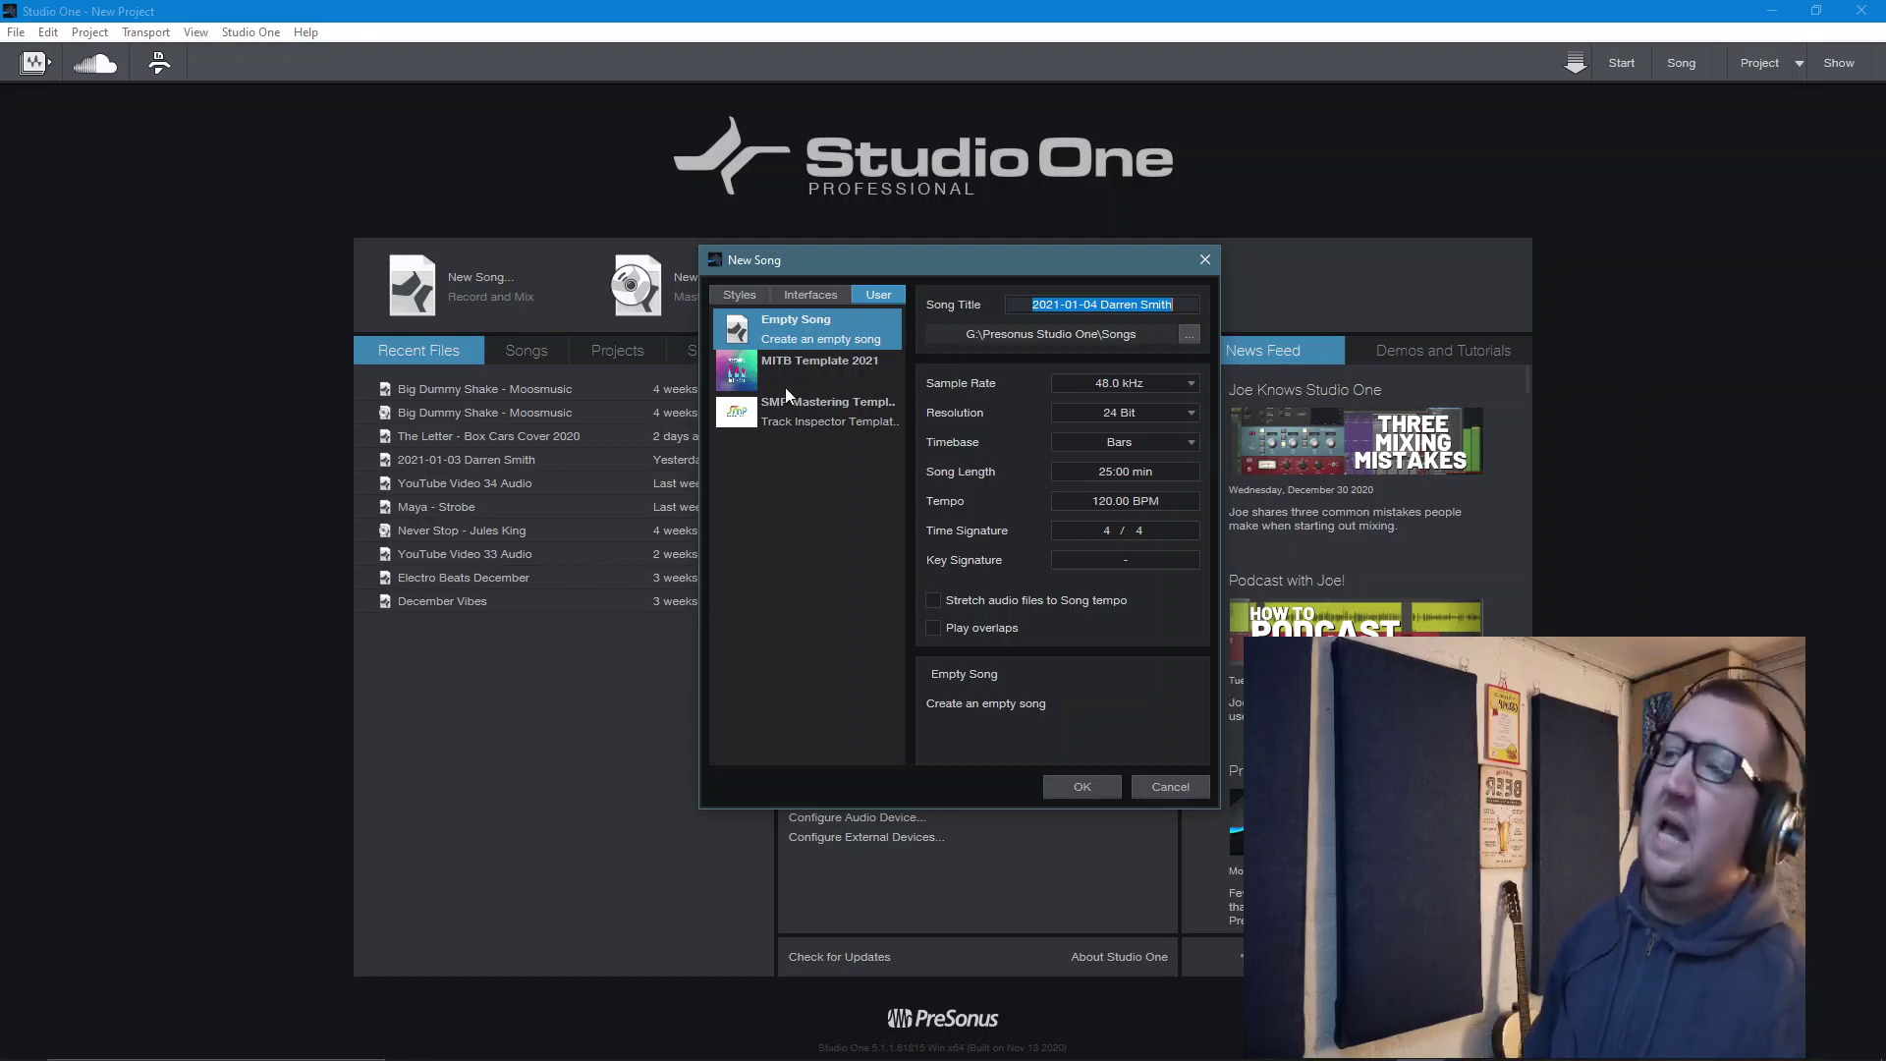
pyautogui.click(806, 373)
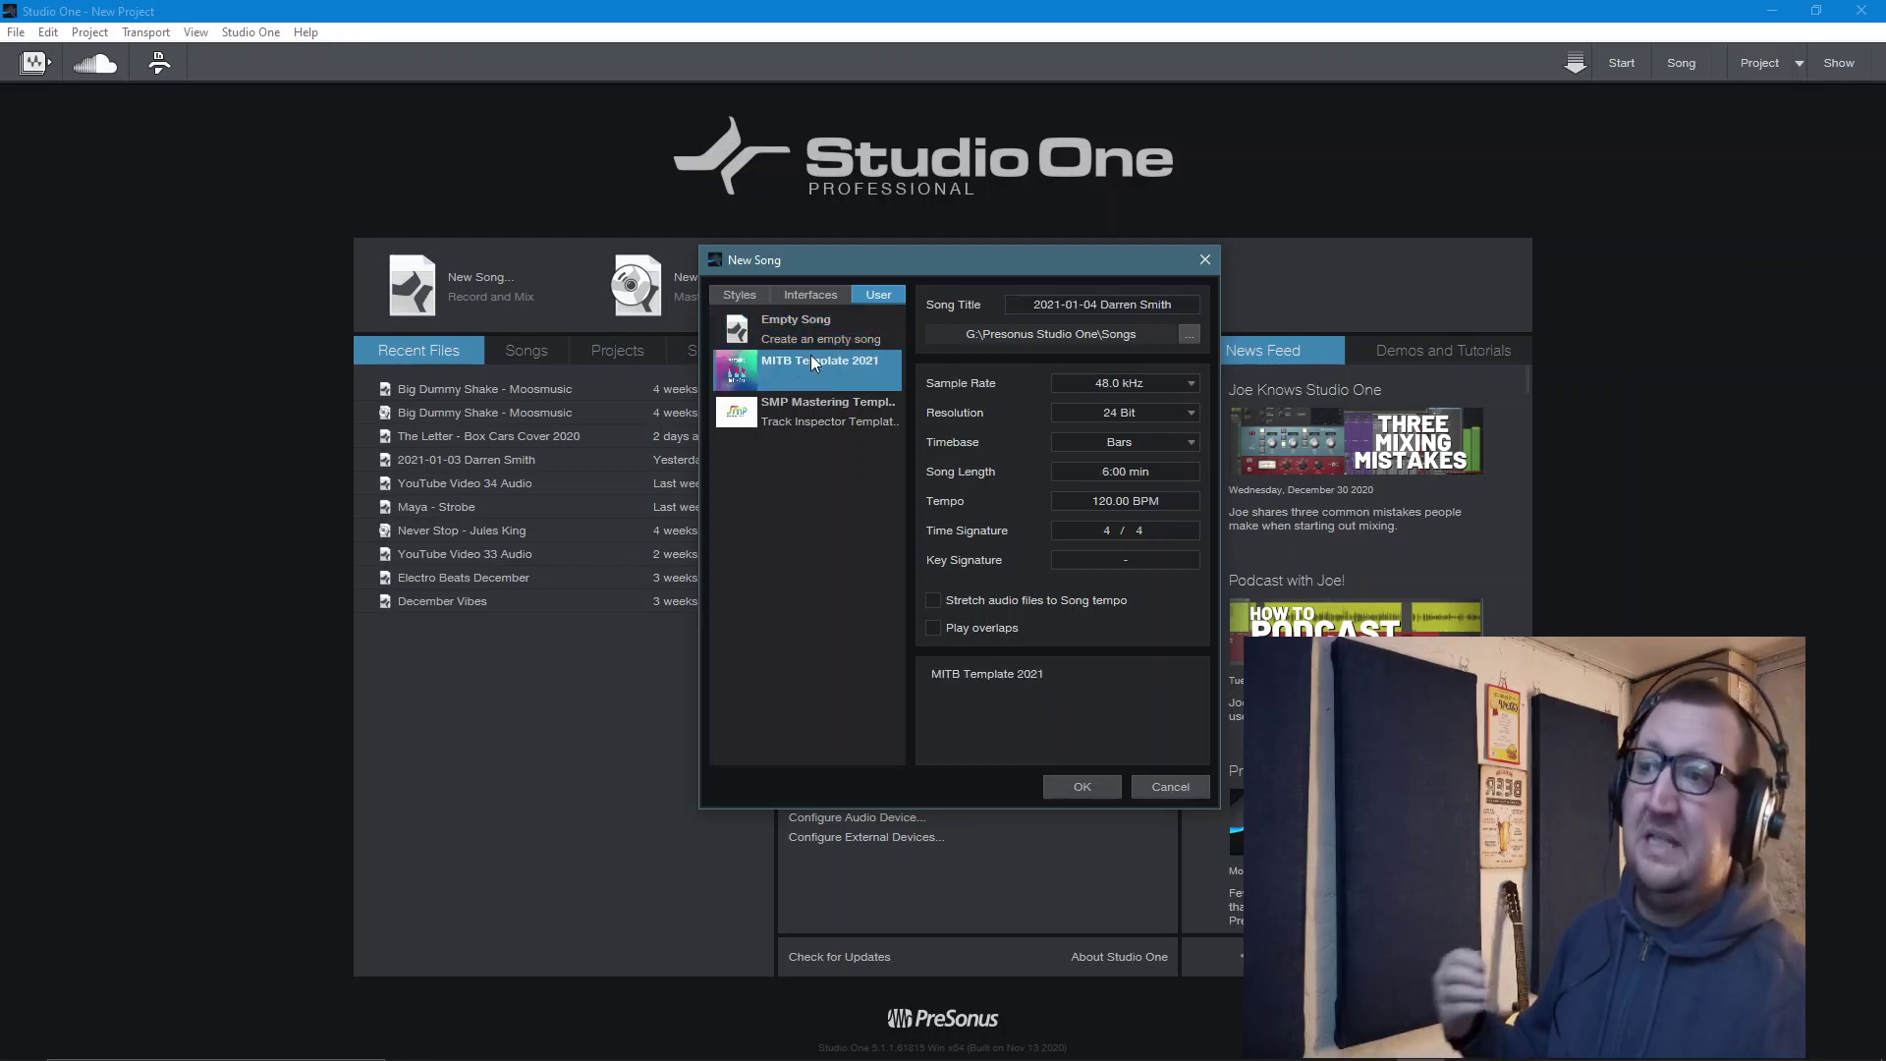
pyautogui.click(1177, 308)
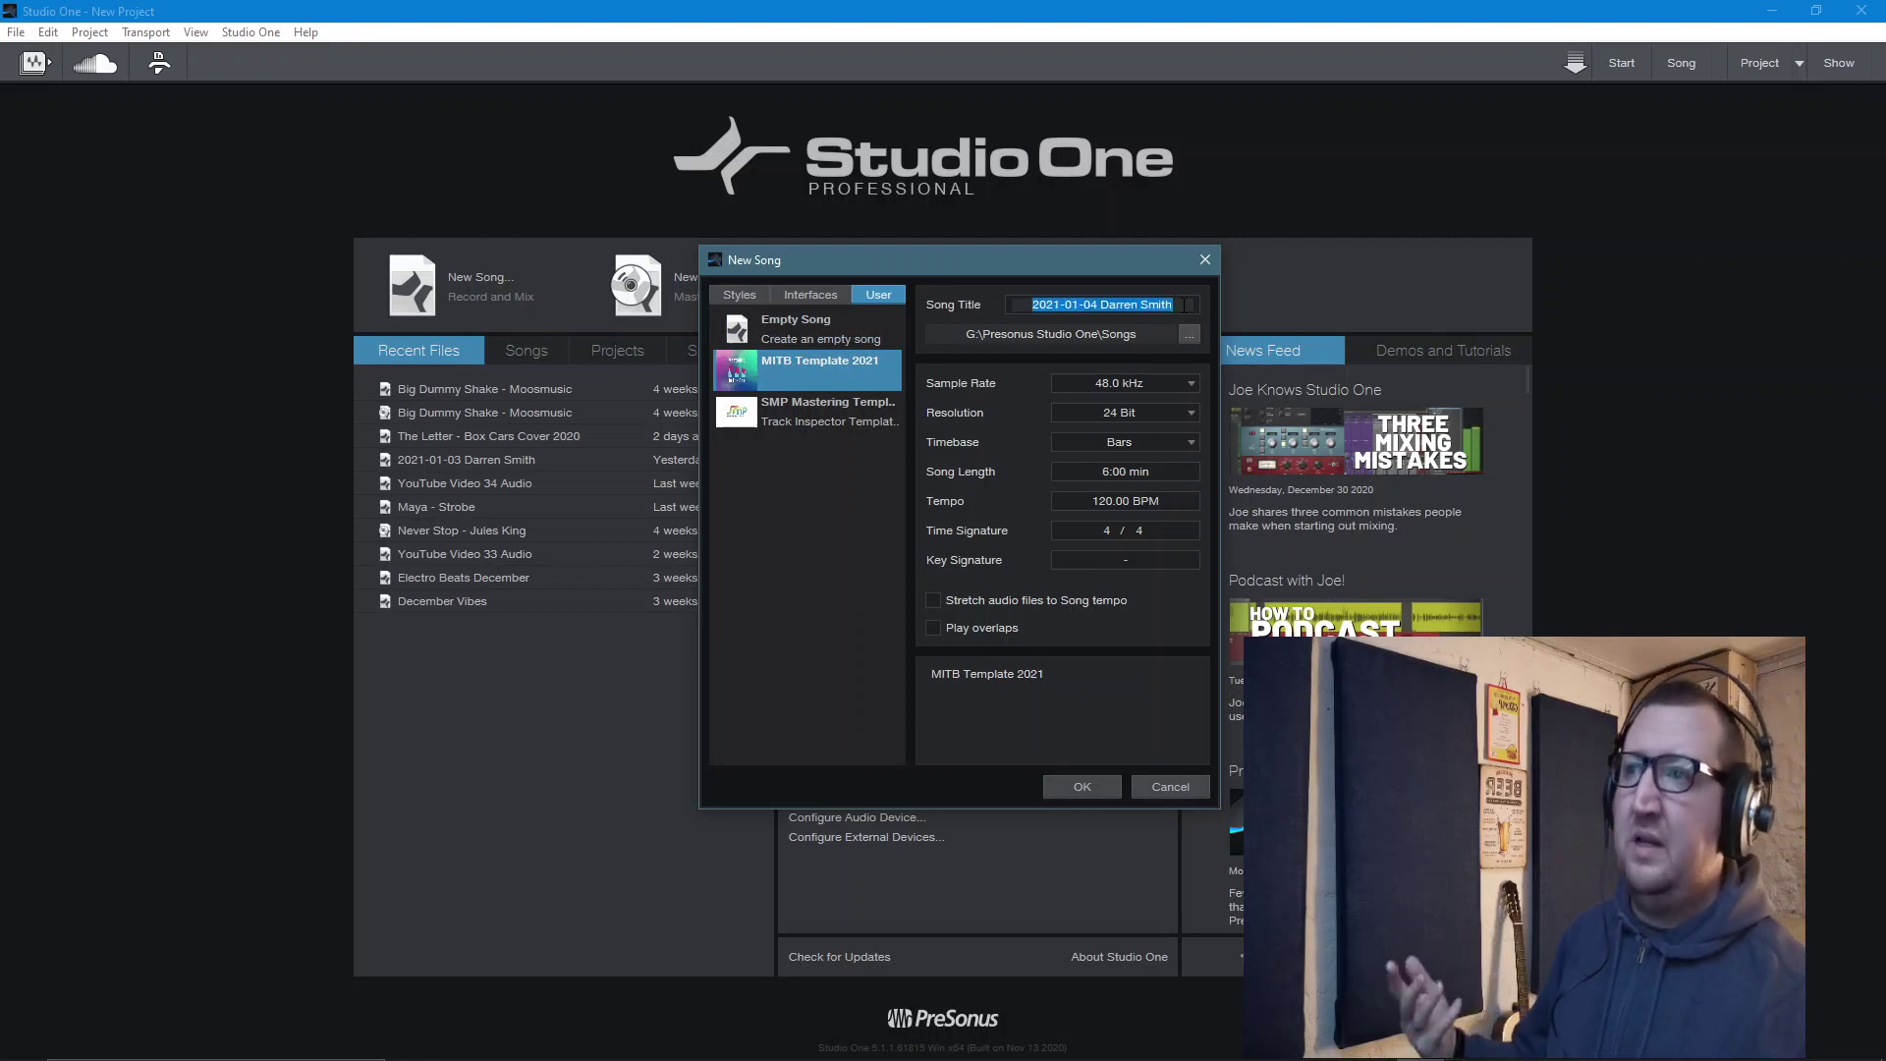
pyautogui.write('MIT')
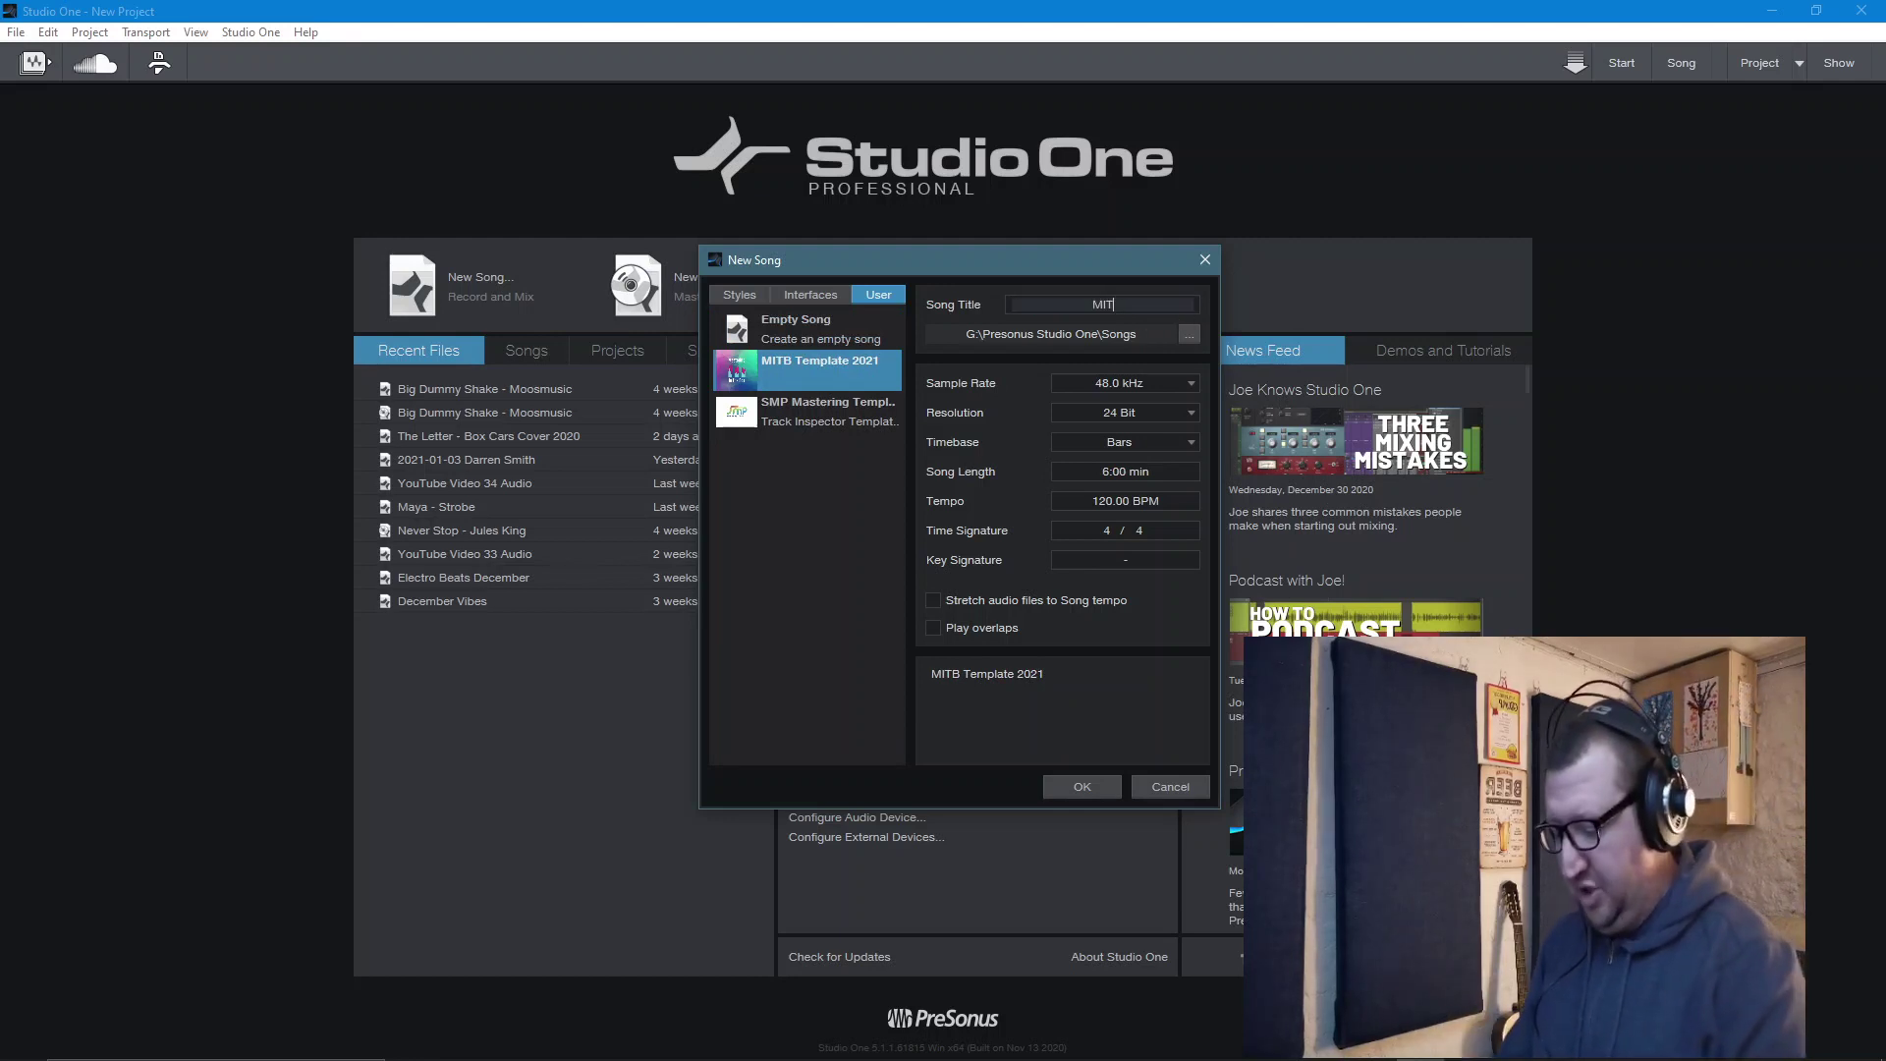
pyautogui.write('B Test')
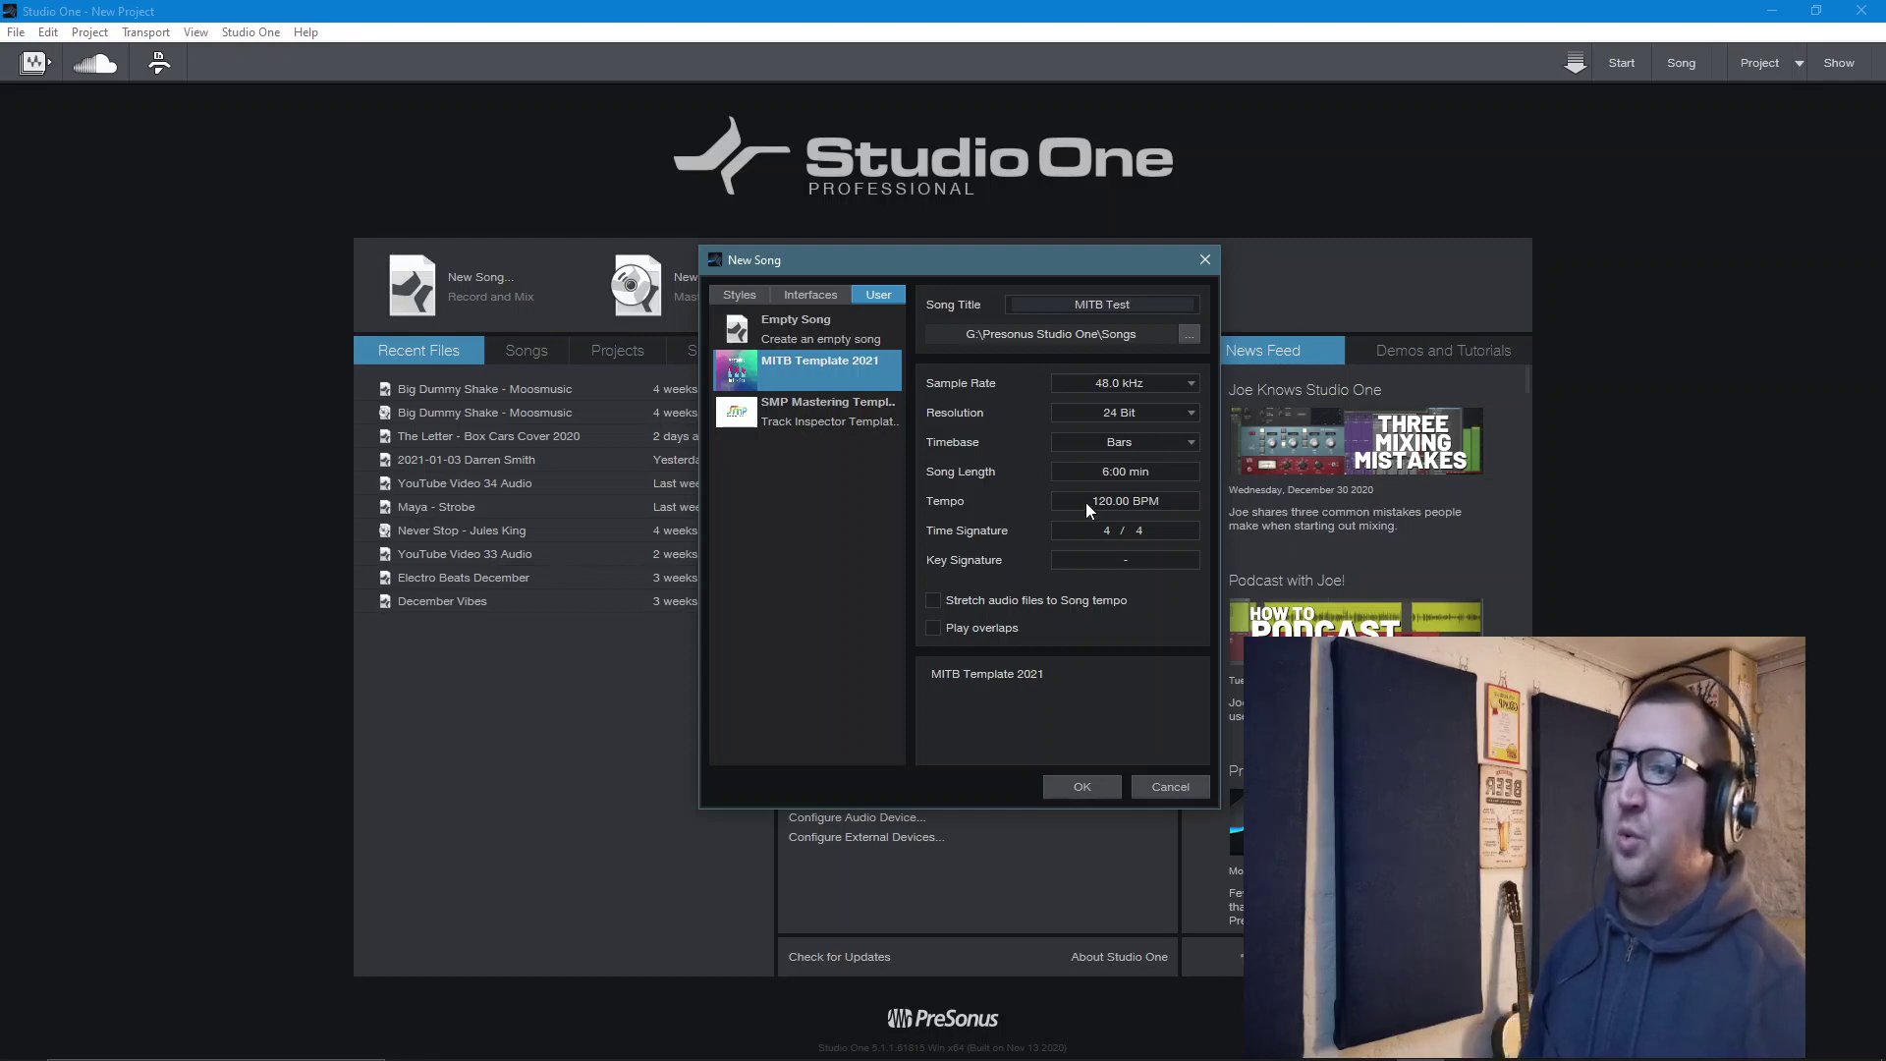
pyautogui.click(1177, 471)
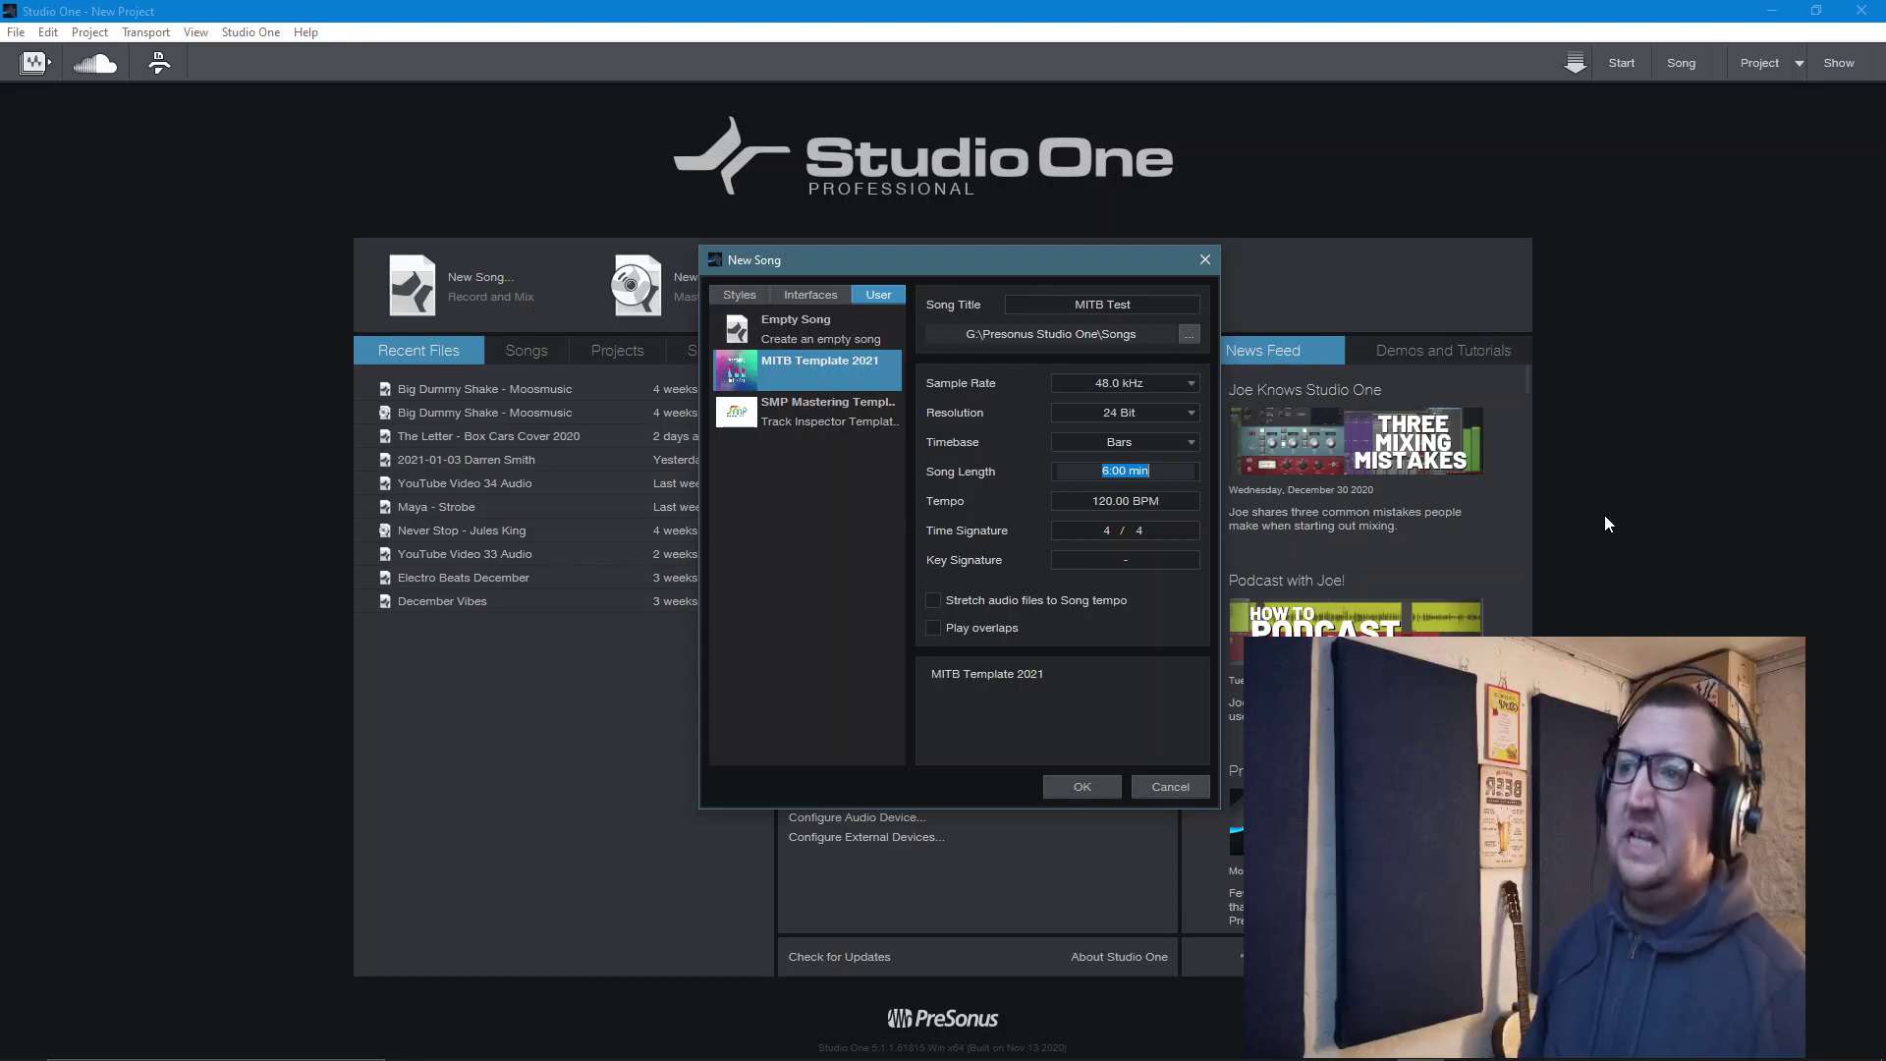
pyautogui.write('25')
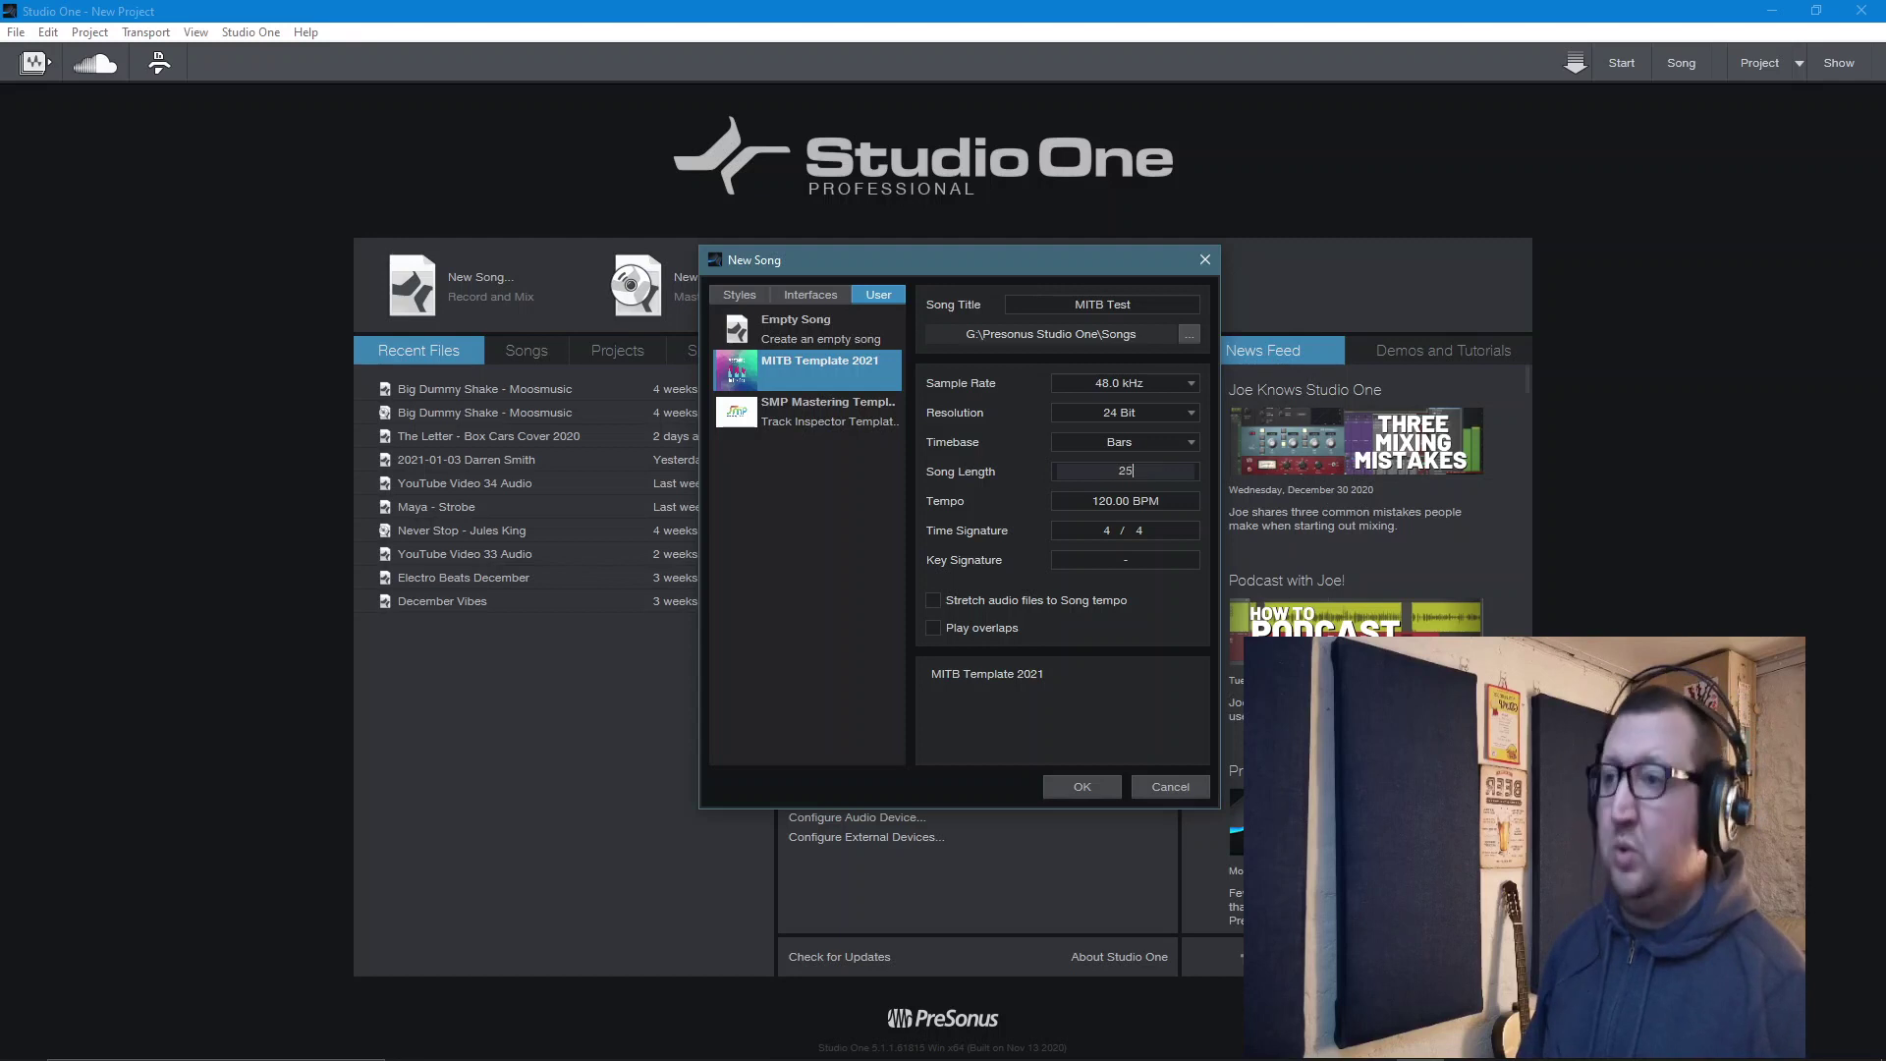
pyautogui.press('Return')
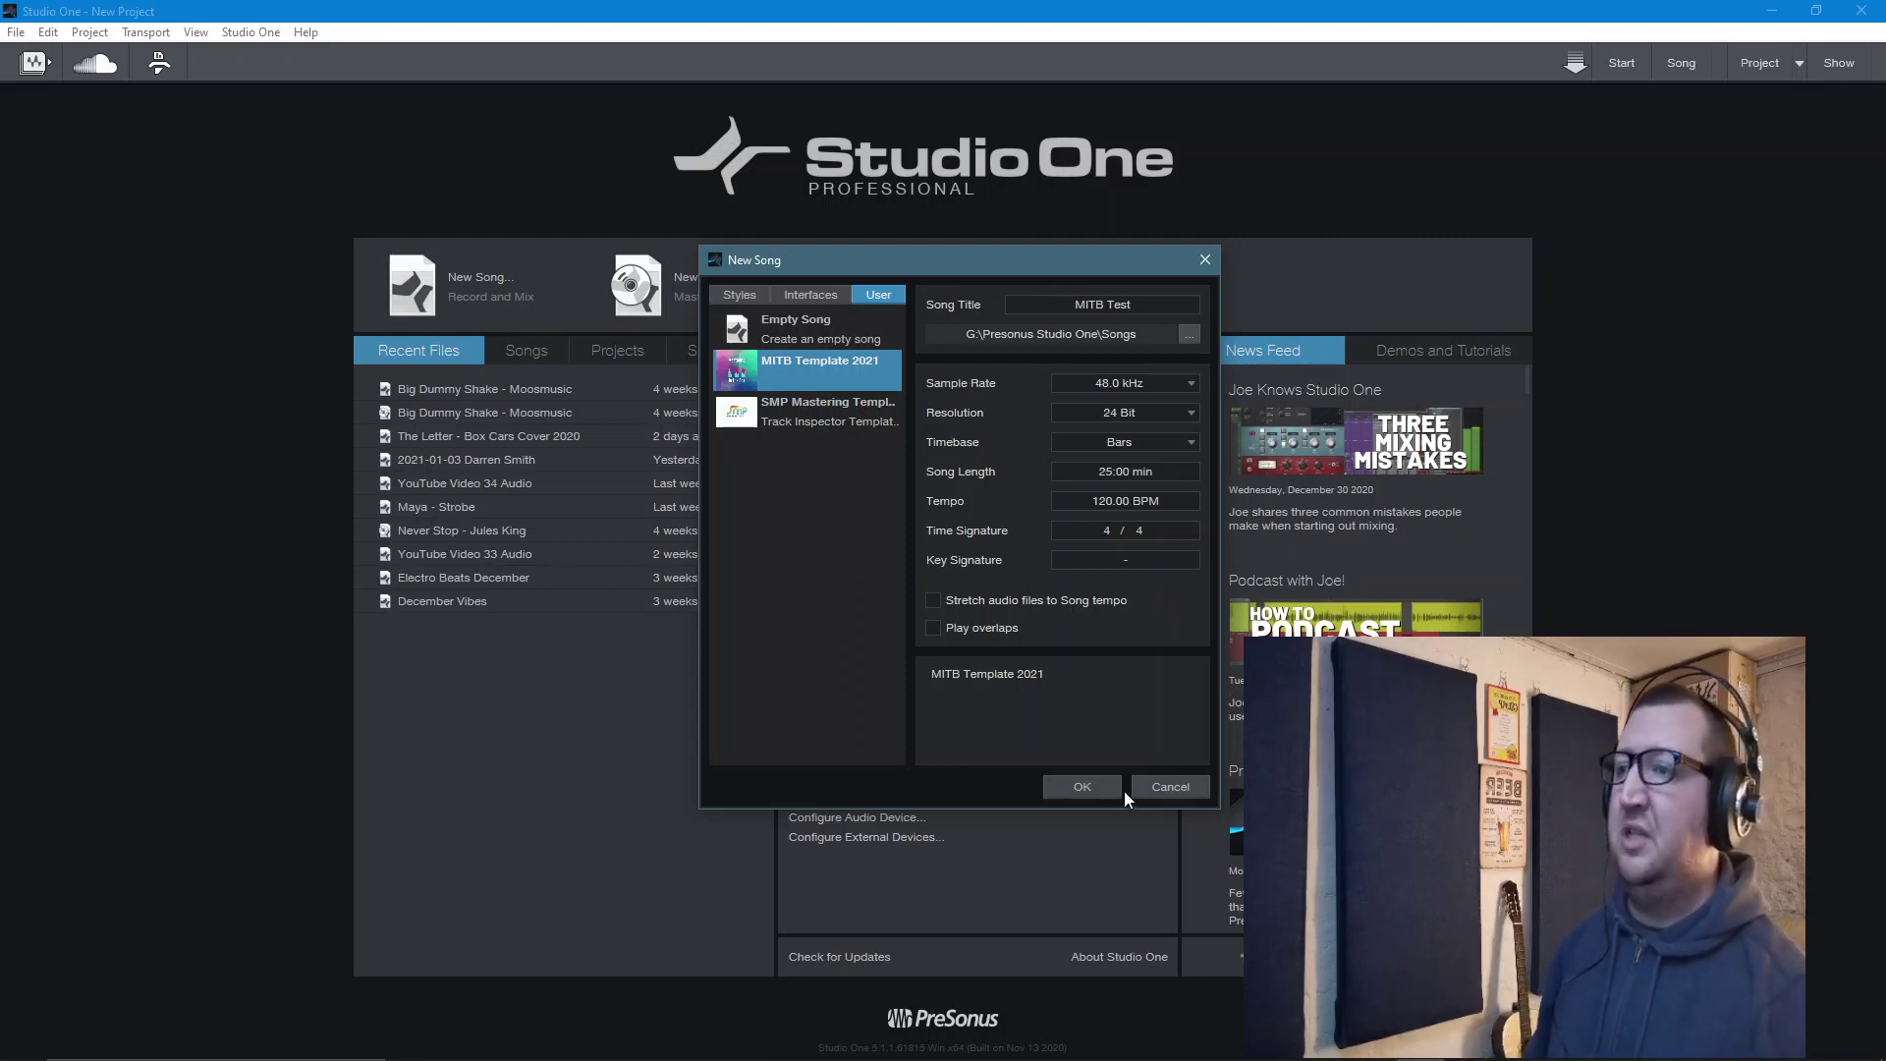
pyautogui.click(1082, 786)
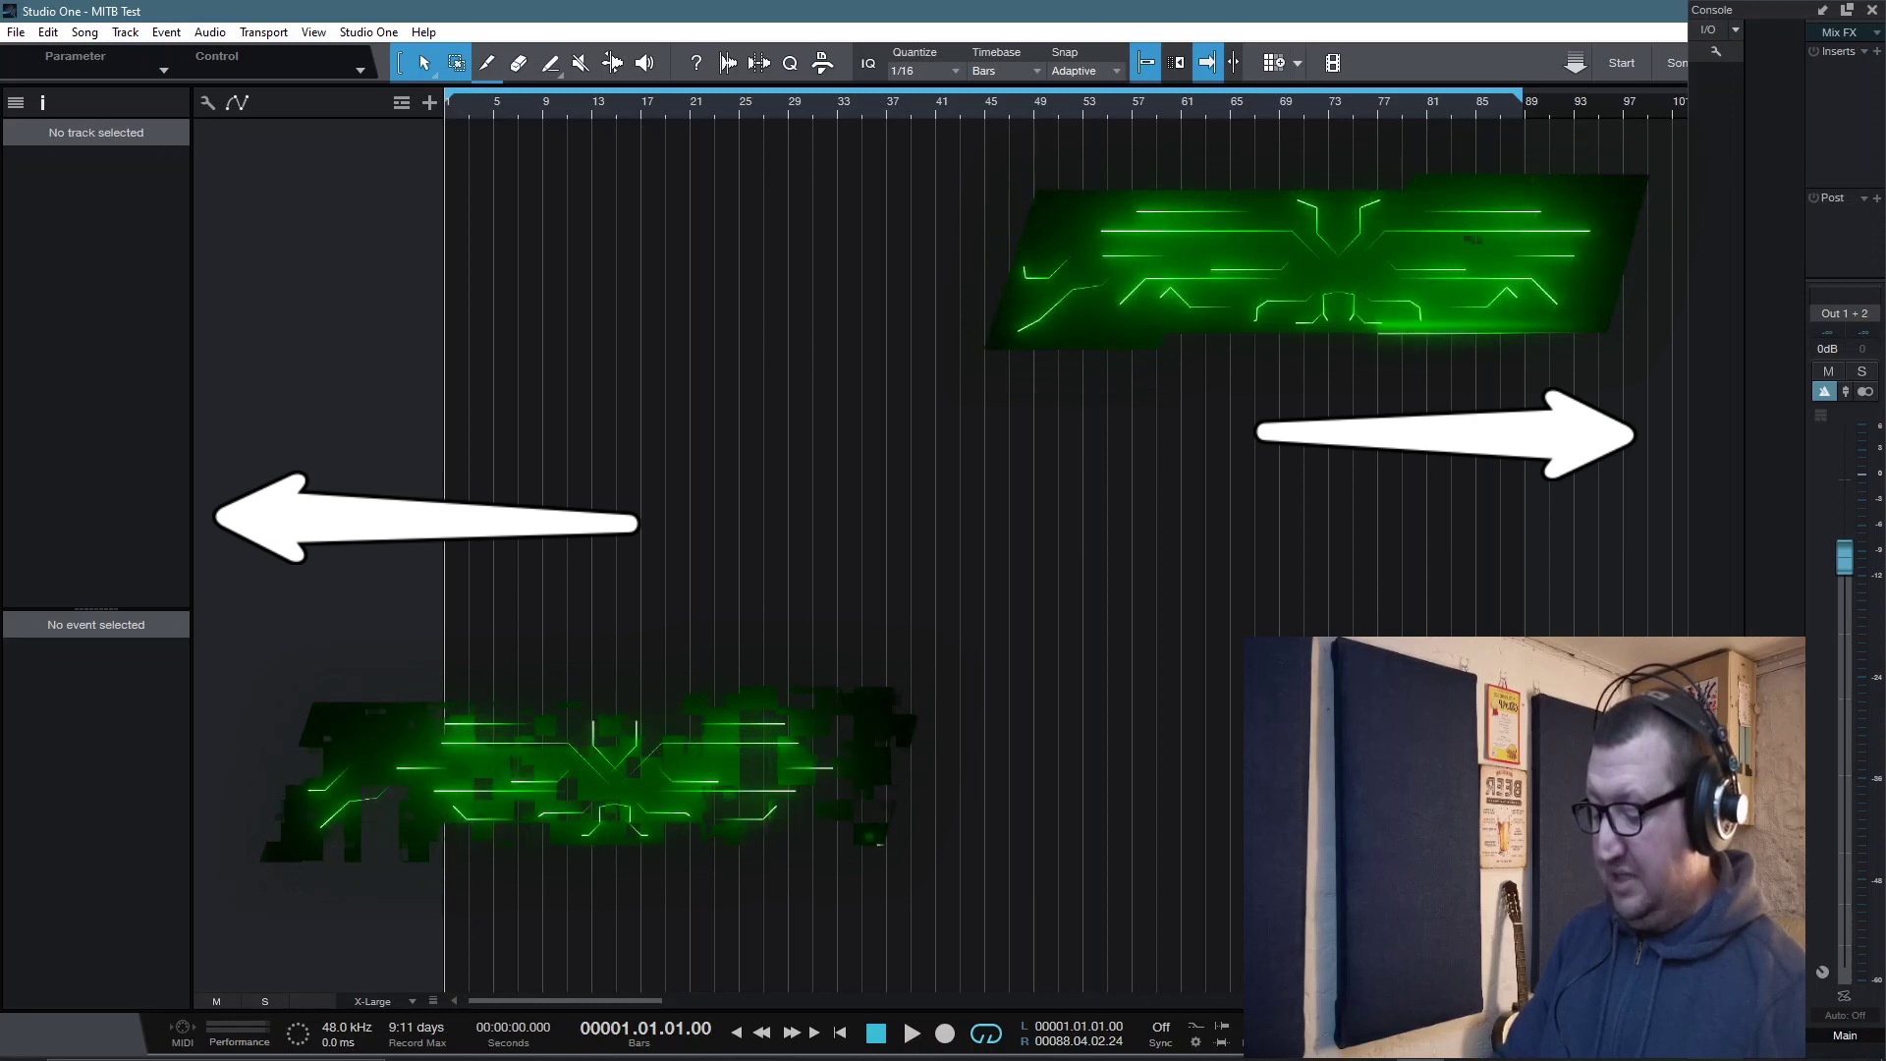
# Step: Hide the console and inspector, and collapse the loop range back to bar 1
pyautogui.press('F3')
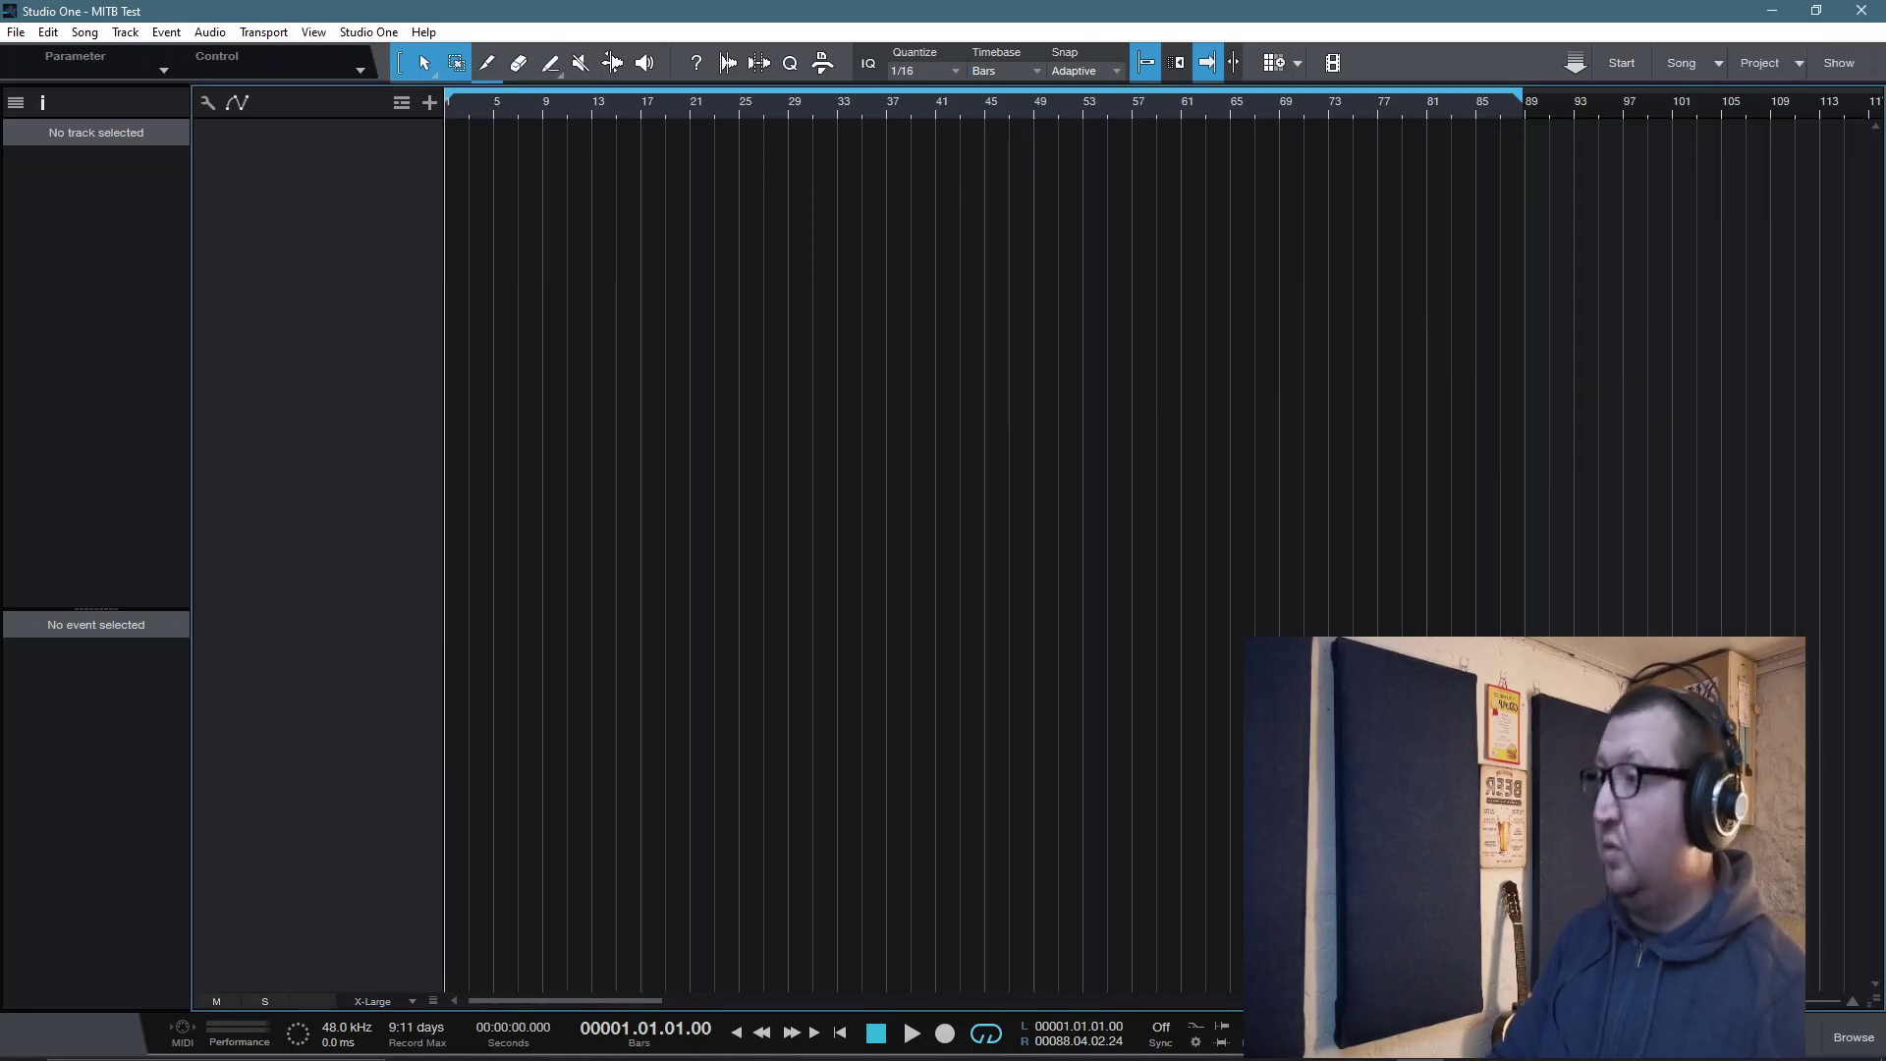
pyautogui.press('F4')
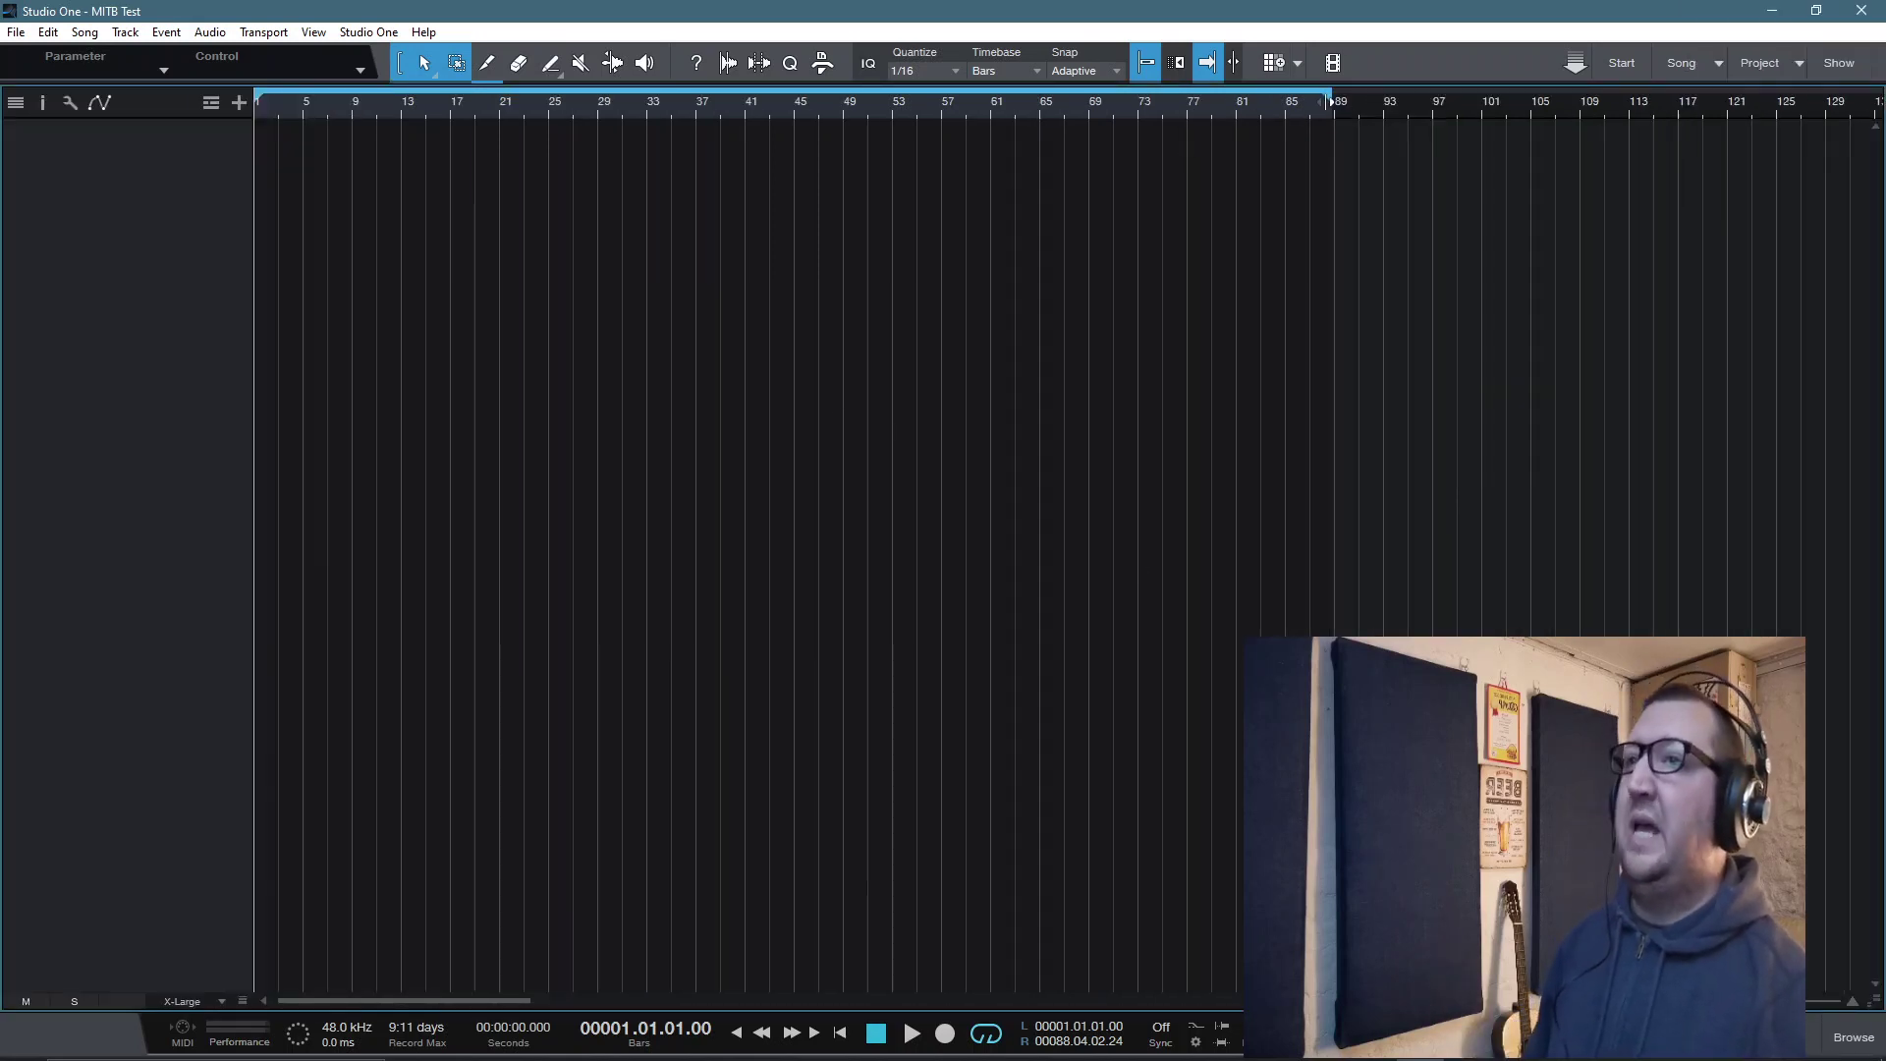
pyautogui.moveTo(1334, 98); pyautogui.dragTo(258, 100)
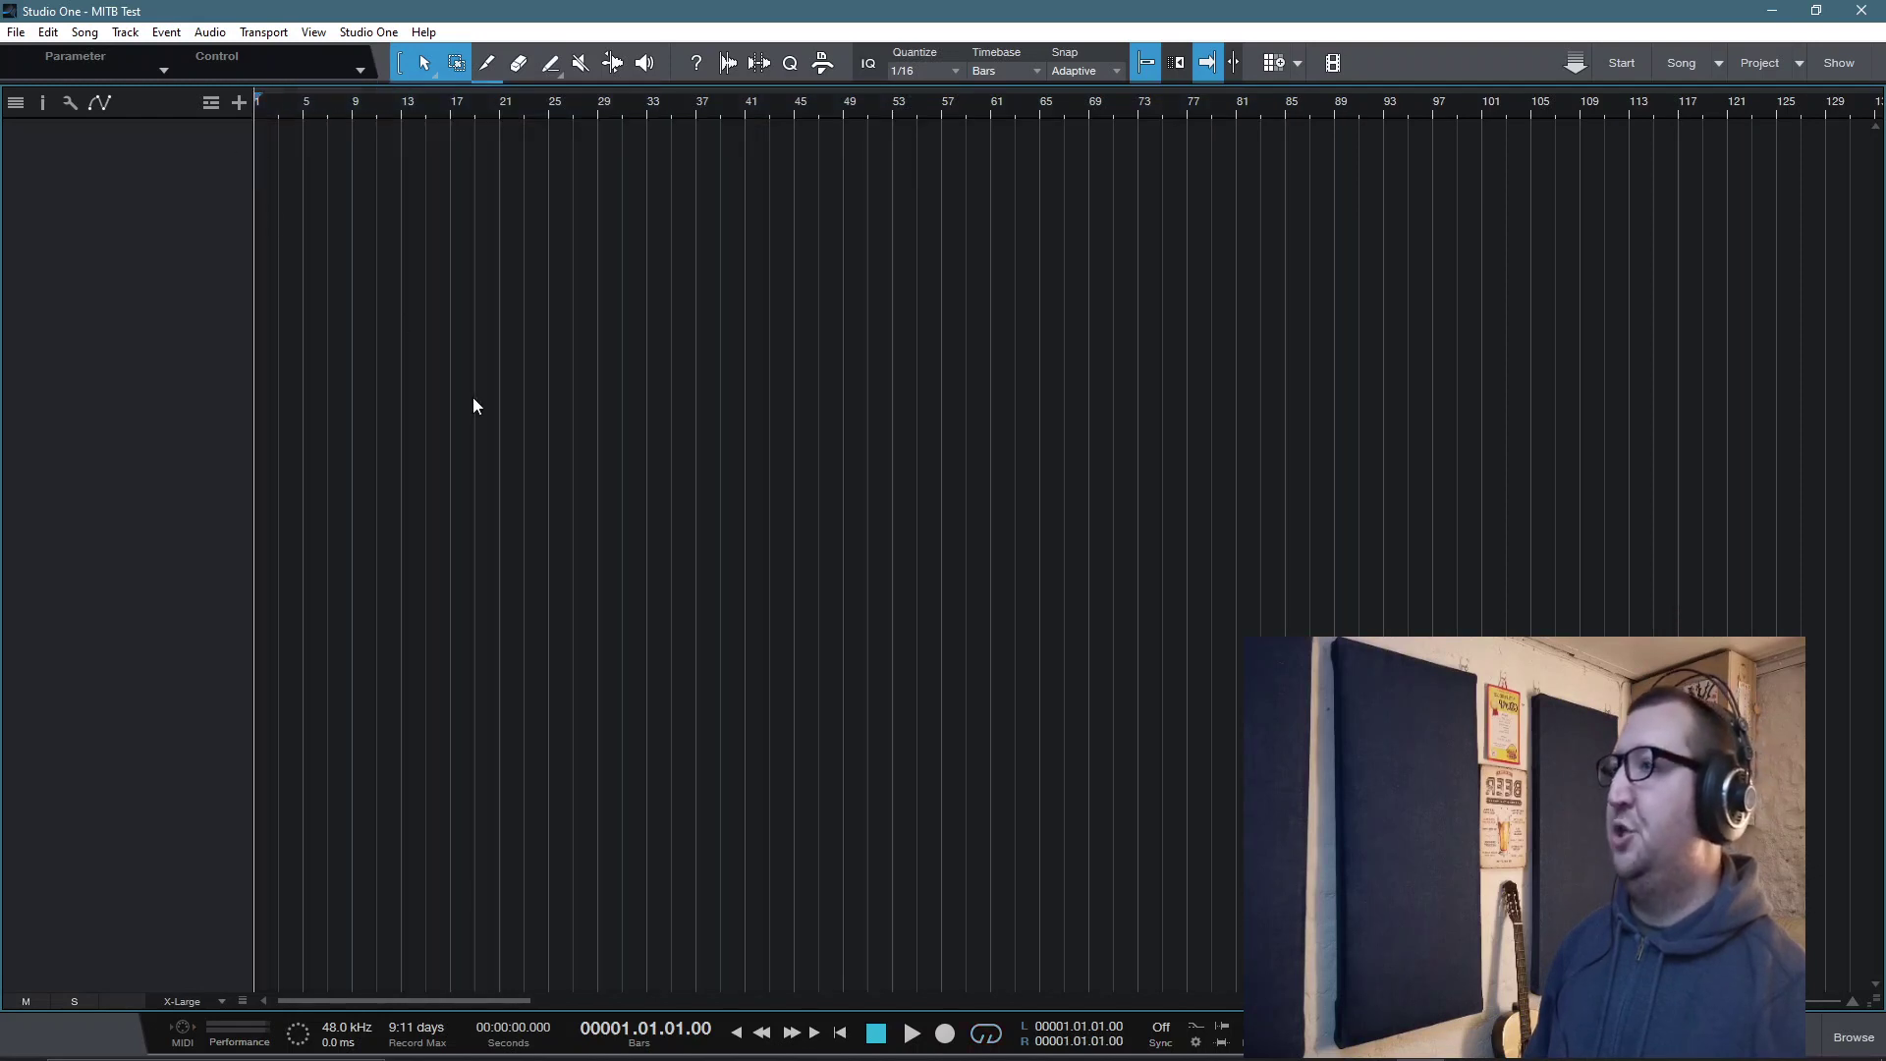
# Step: Import the RunRunRun, Sascha and StitchUp unmastered WAV files as tracks
pyautogui.click(84, 32)
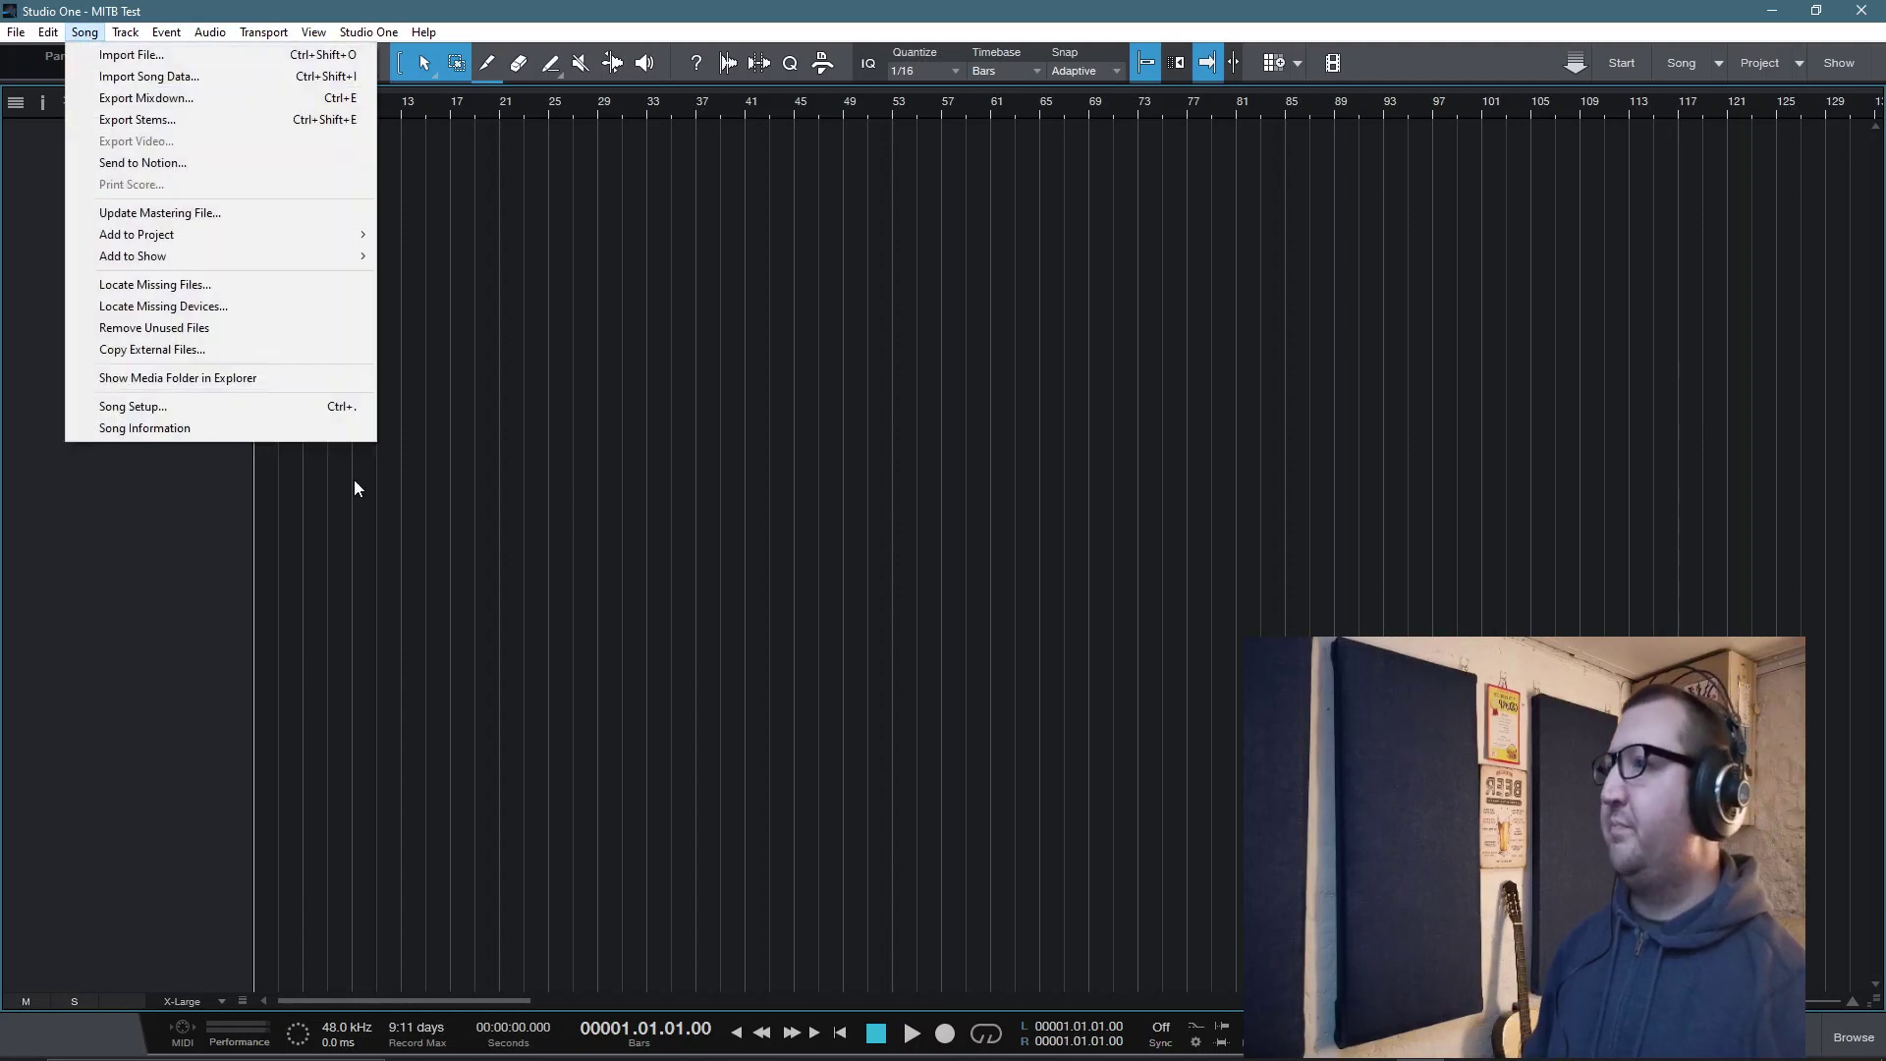
pyautogui.click(186, 54)
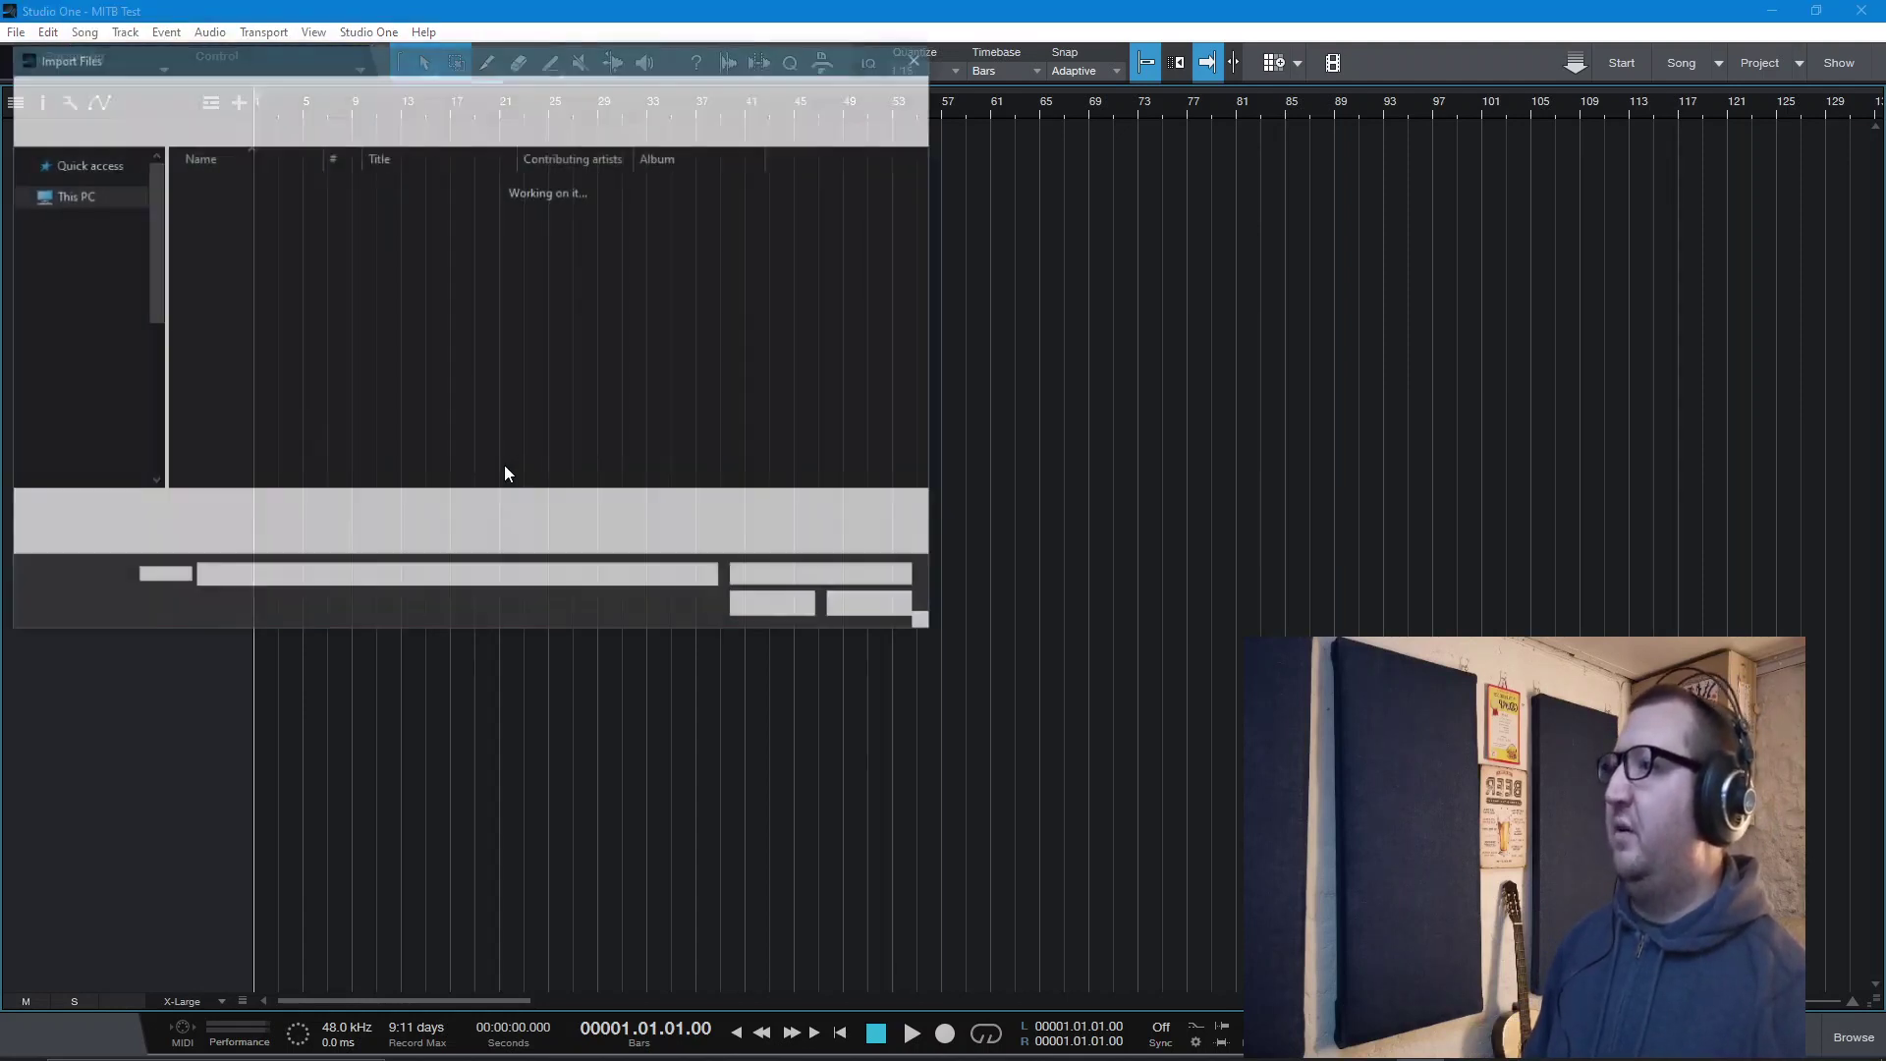
pyautogui.click(290, 371)
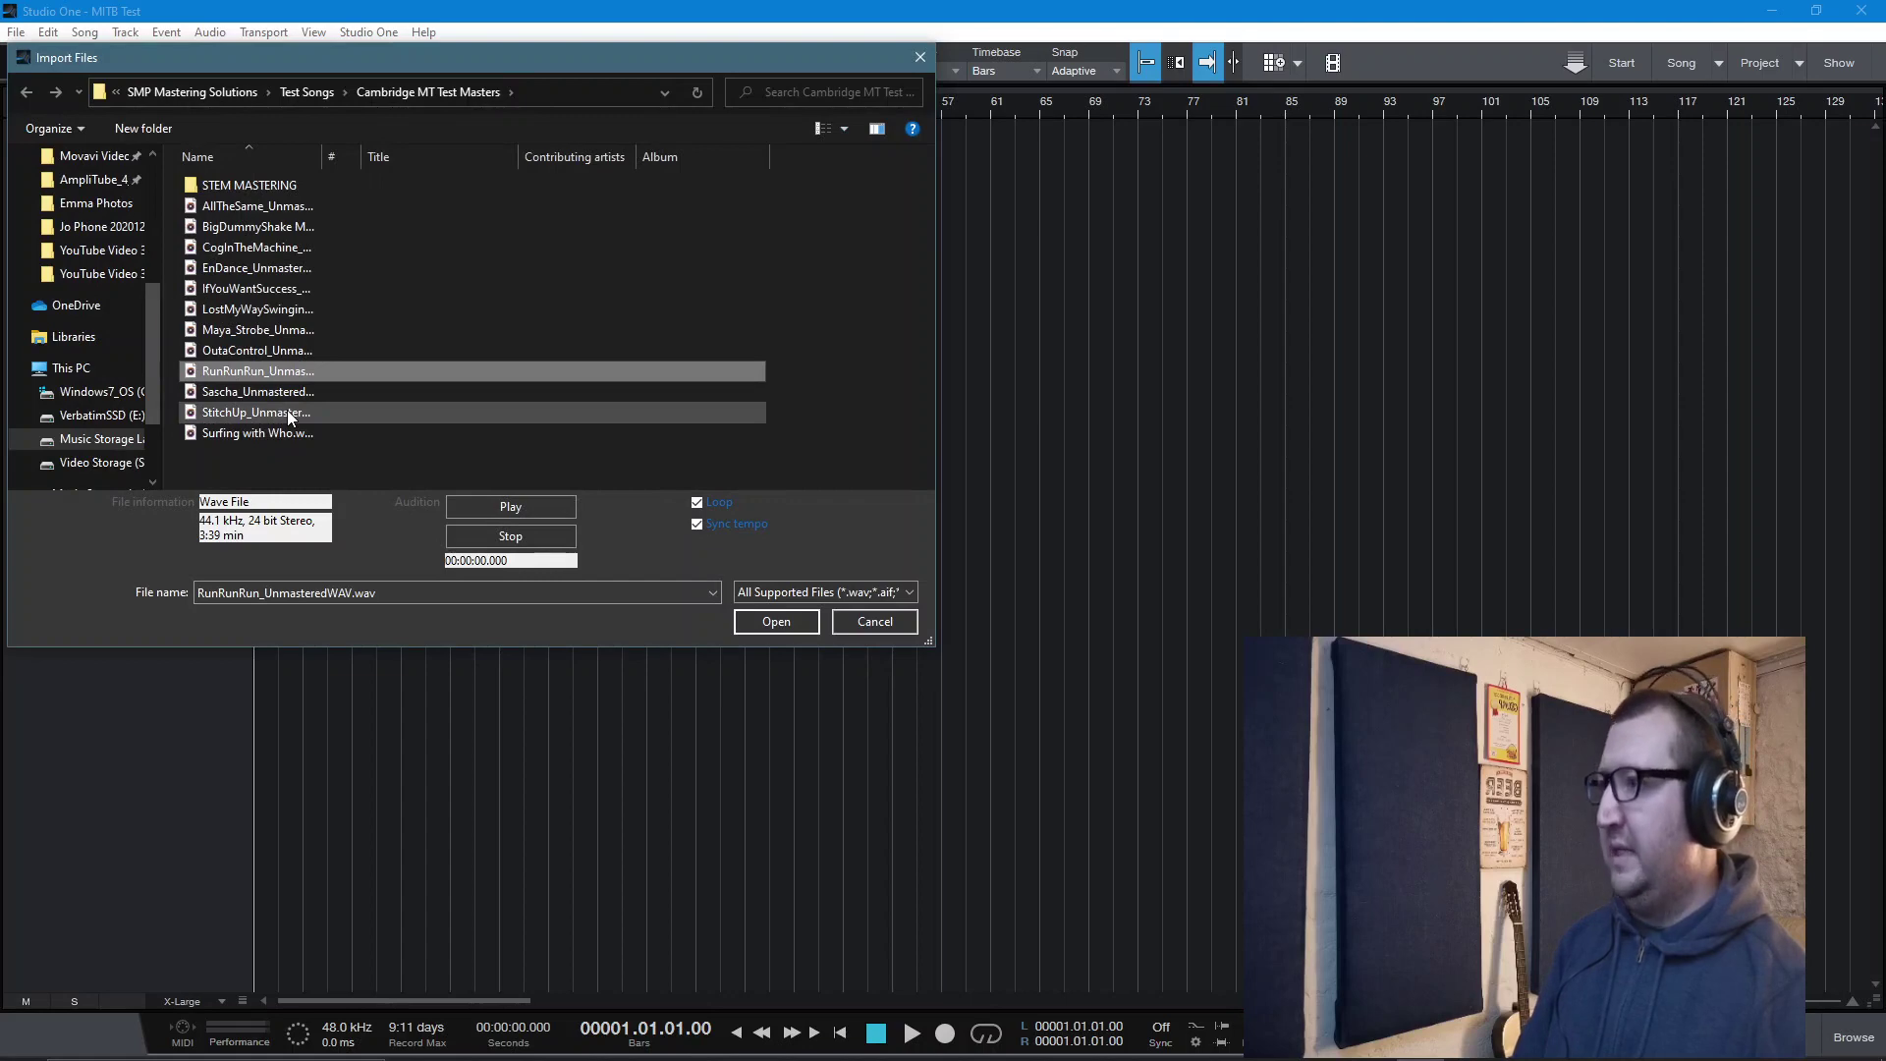
pyautogui.keyDown('shift'); pyautogui.click(287, 412); pyautogui.keyUp('shift')
pyautogui.click(776, 622)
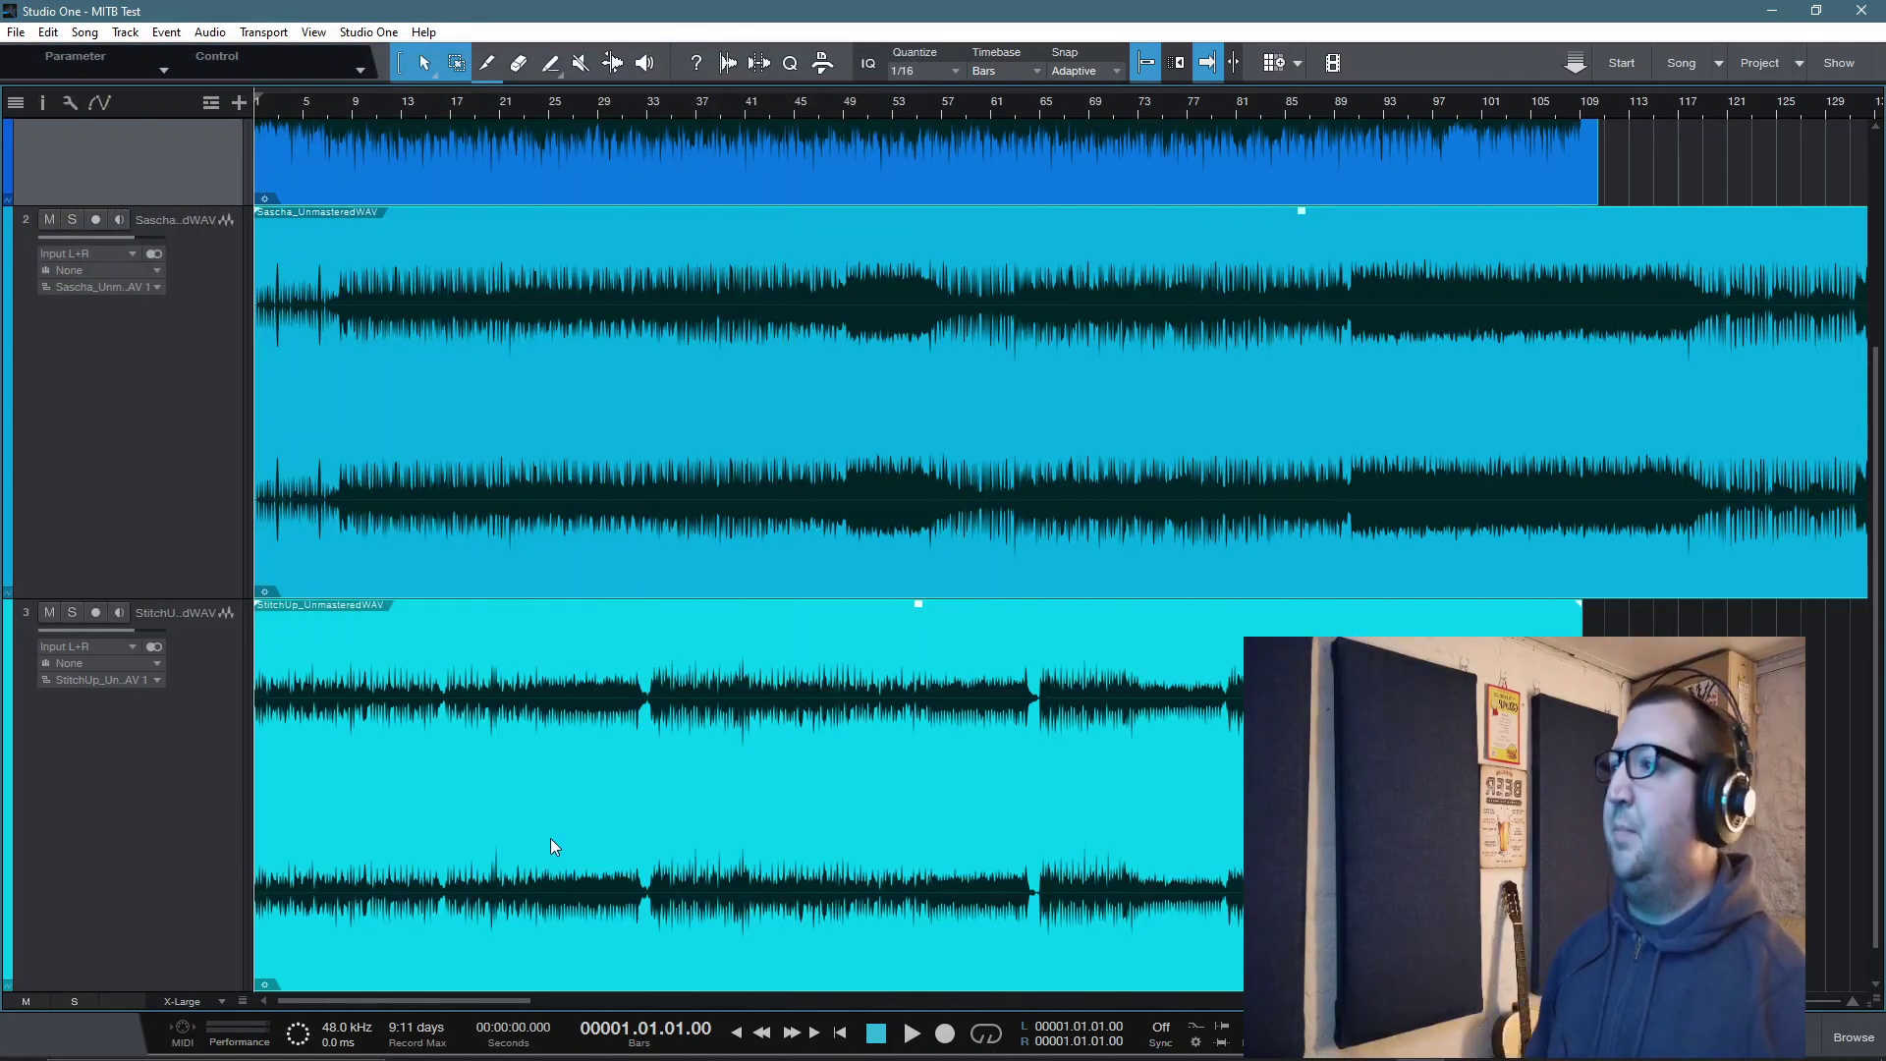
# Step: Set all tracks to Medium height and zoom out to the full song length
pyautogui.click(221, 1000)
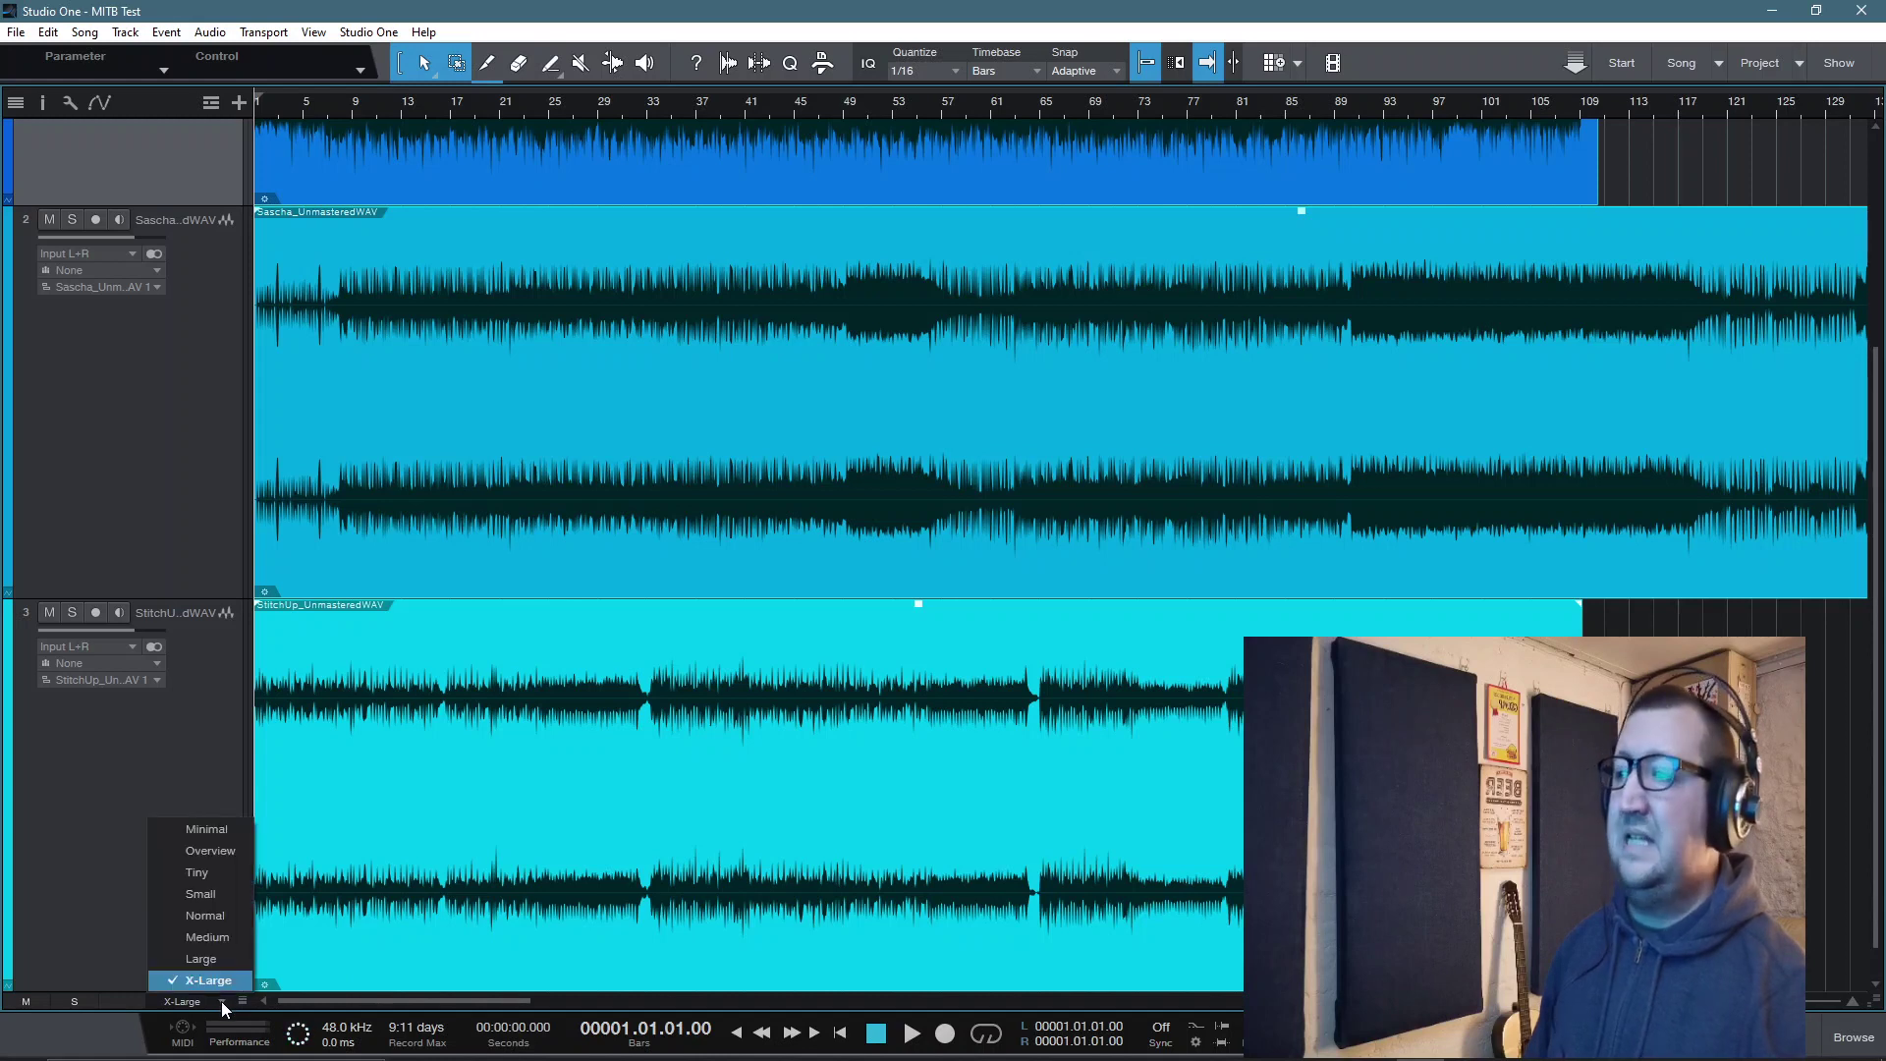
pyautogui.click(232, 940)
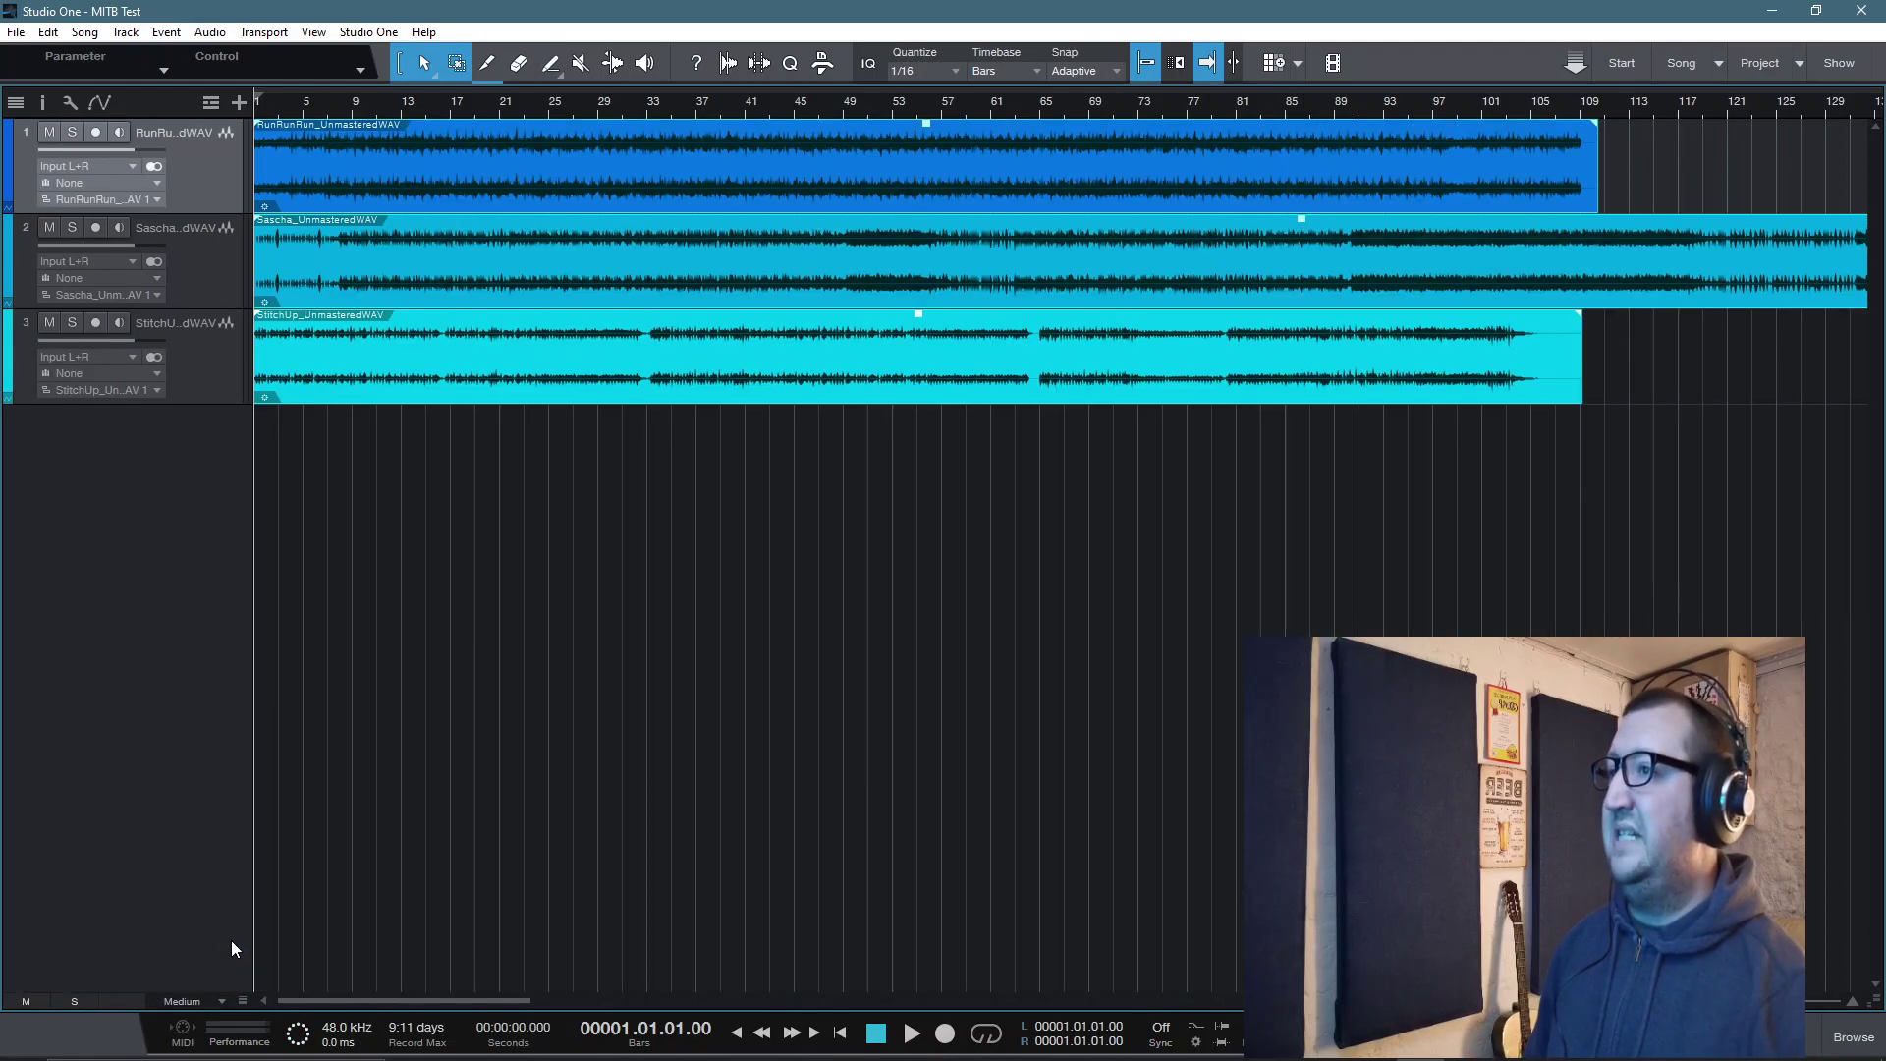
pyautogui.press('w')
pyautogui.press('w')
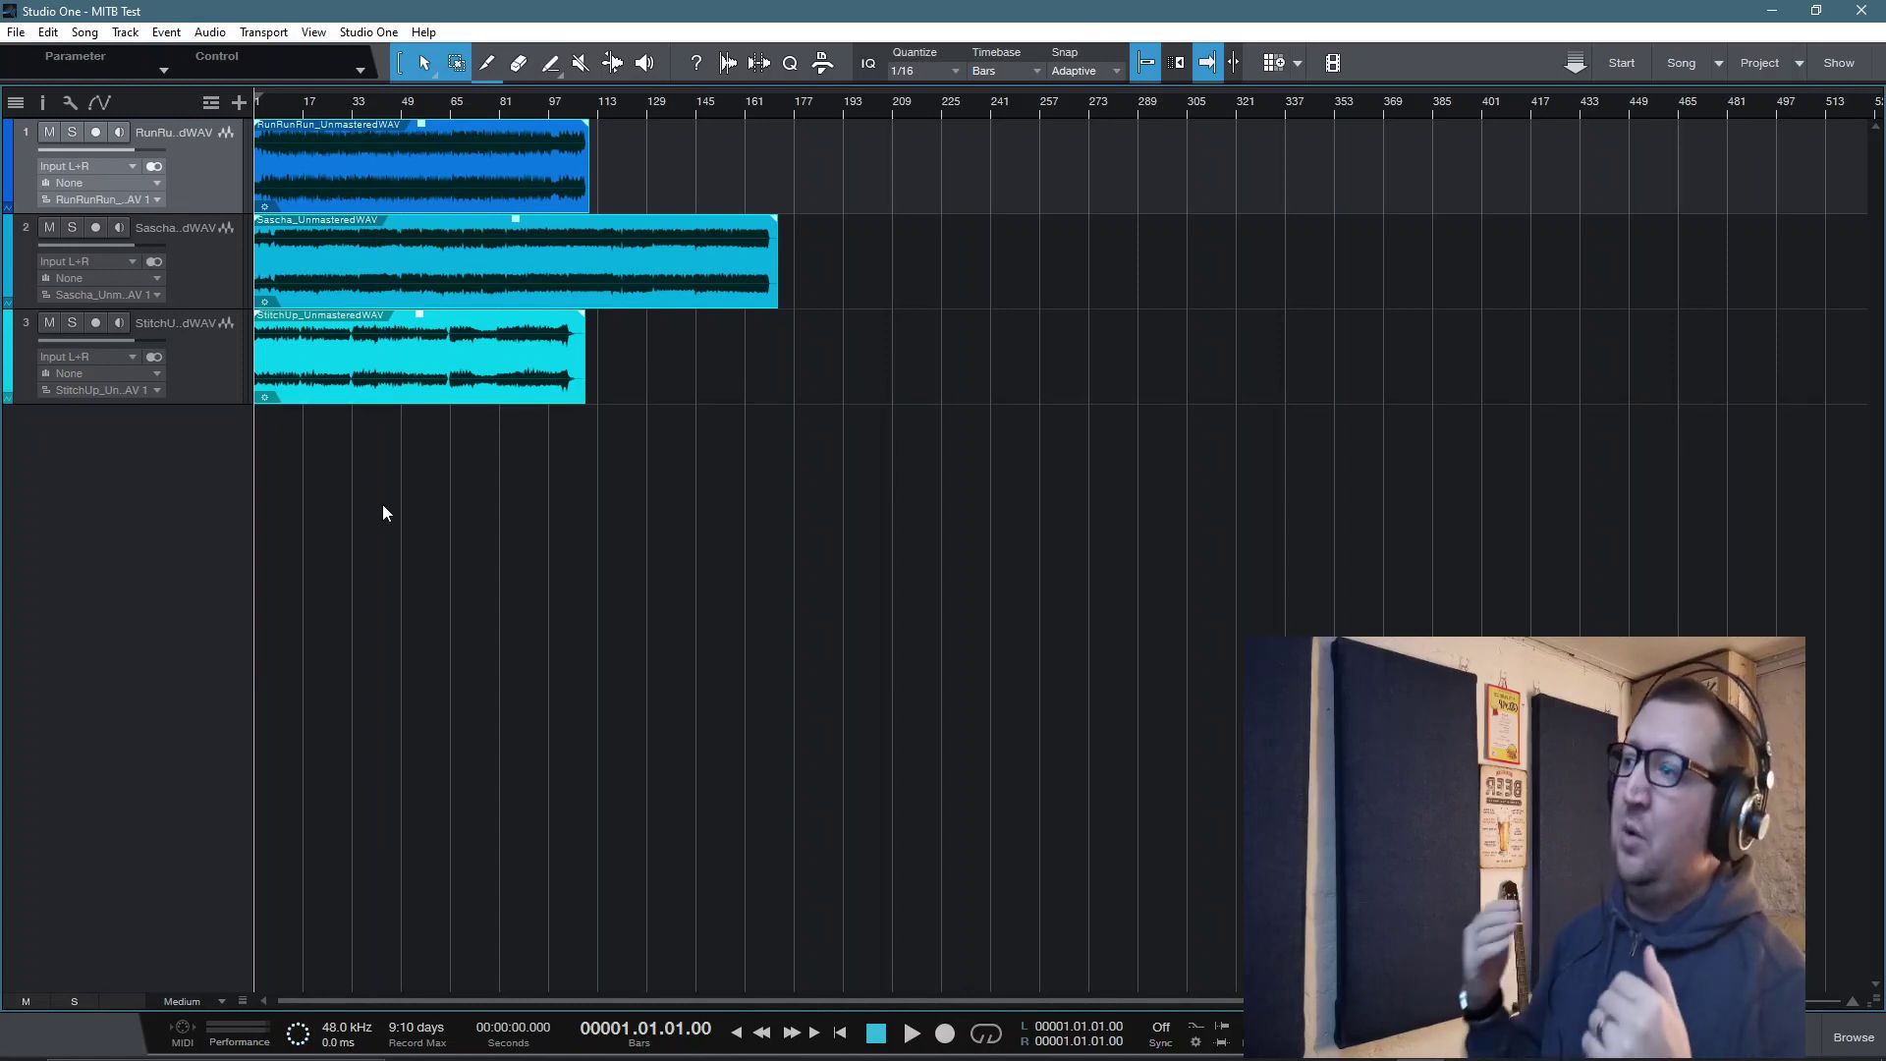
# Step: Move Sascha later to about bar 113, with StitchUp following it
pyautogui.click(371, 267)
pyautogui.moveTo(332, 265); pyautogui.dragTo(675, 259)
pyautogui.click(416, 358)
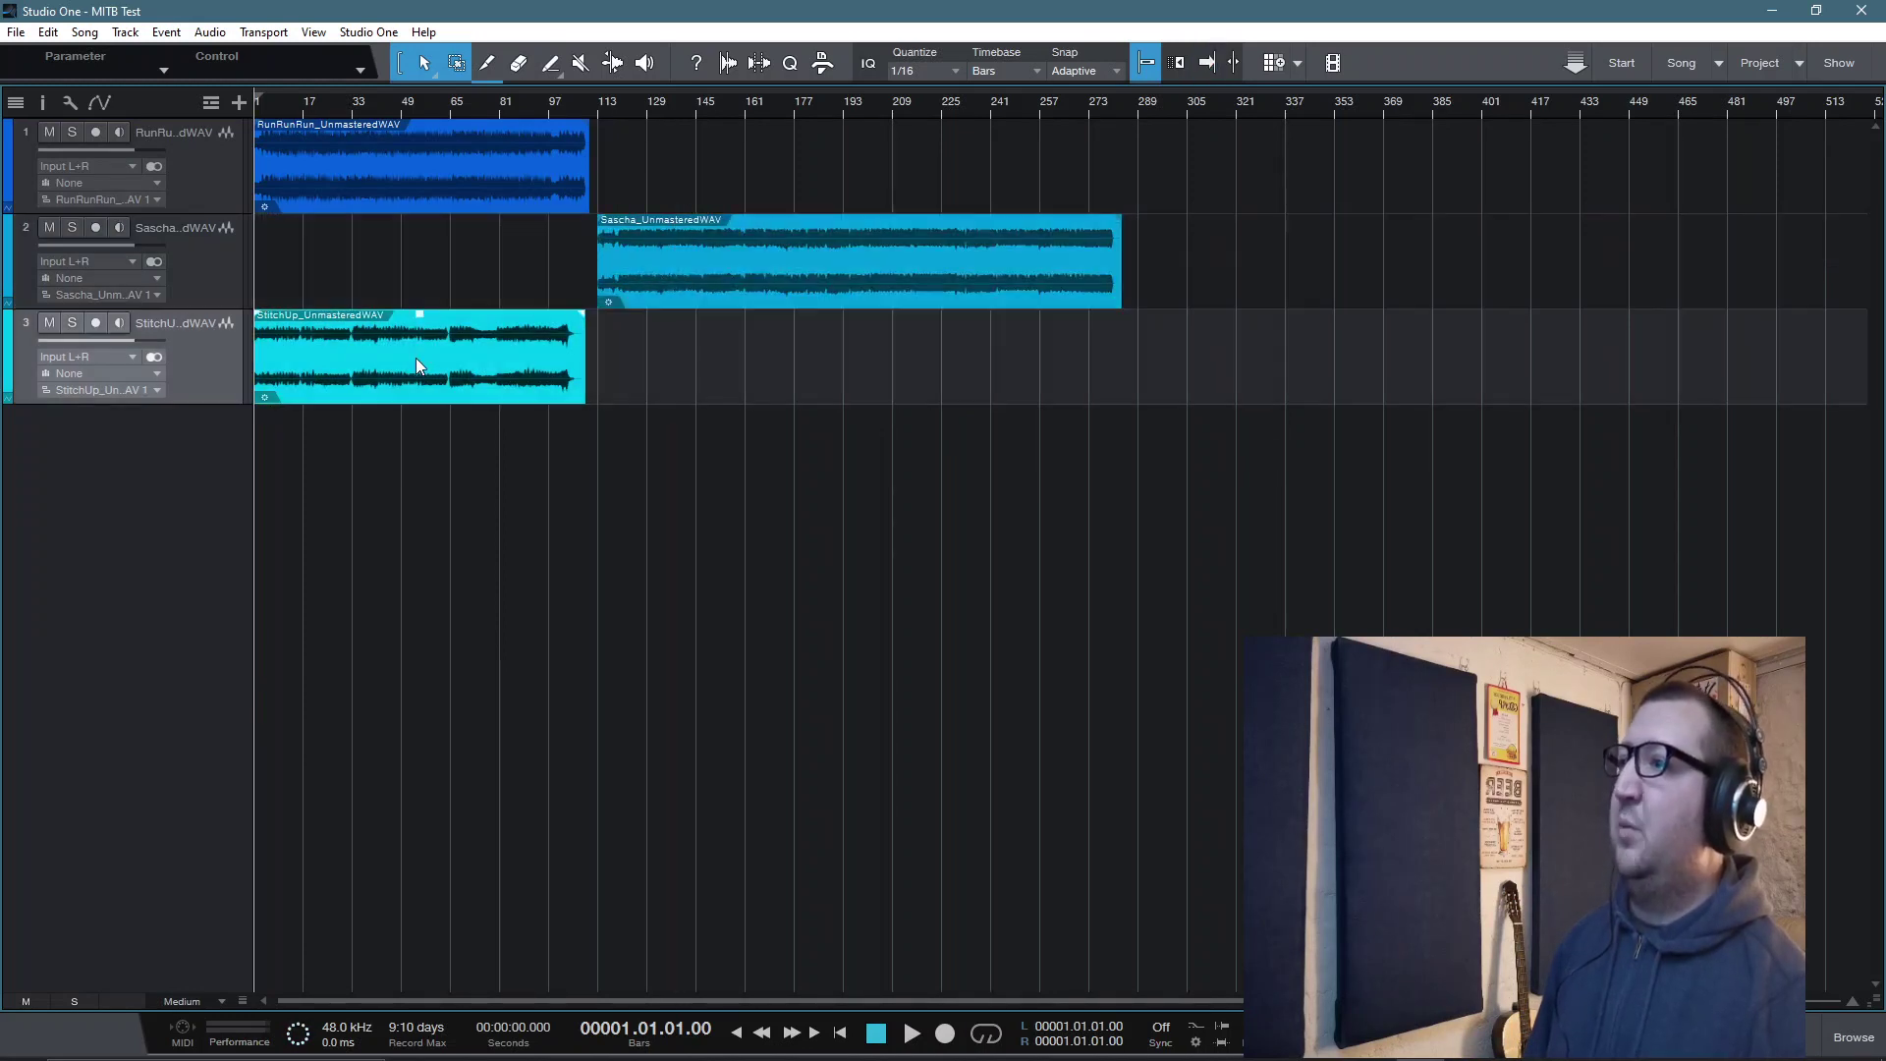
pyautogui.moveTo(375, 364); pyautogui.dragTo(1231, 372)
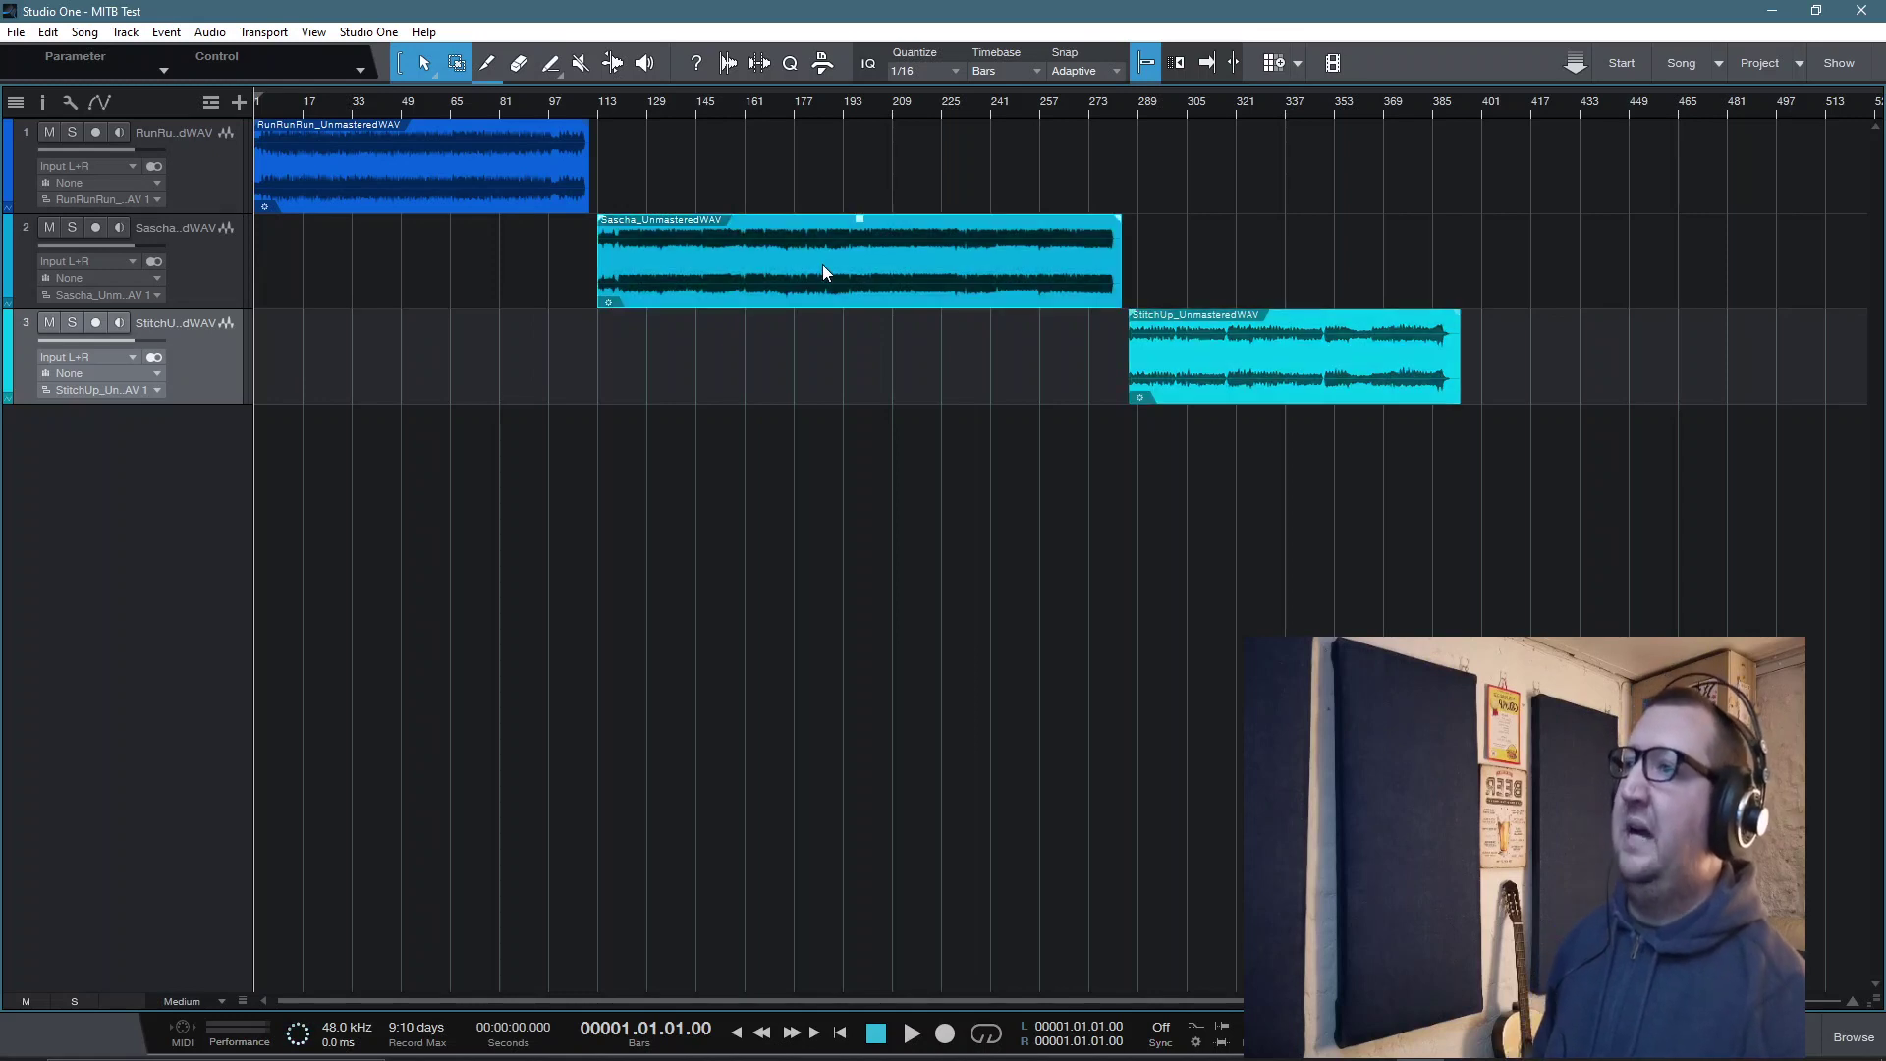
# Step: Lift Sascha and StitchUp onto track 1 after RunRunRun, leaving small gaps
pyautogui.moveTo(823, 263); pyautogui.dragTo(825, 161)
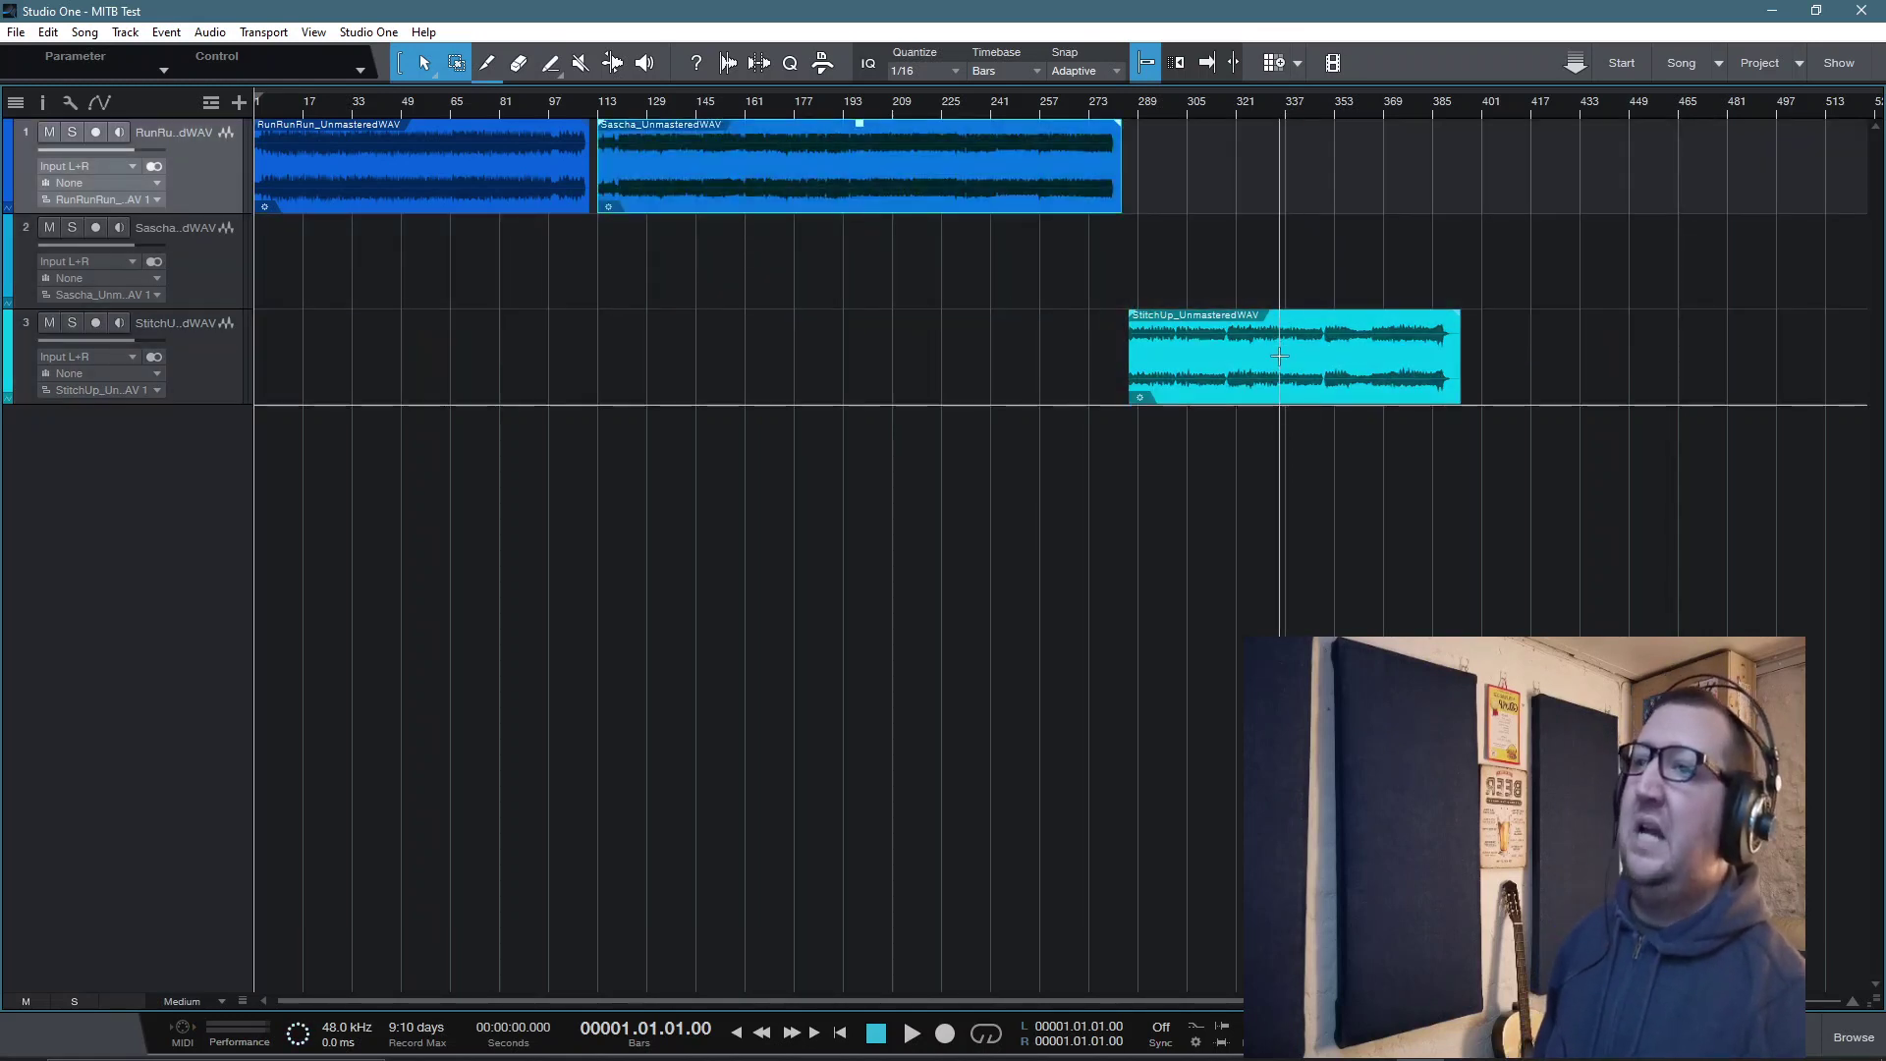
pyautogui.click(1276, 362)
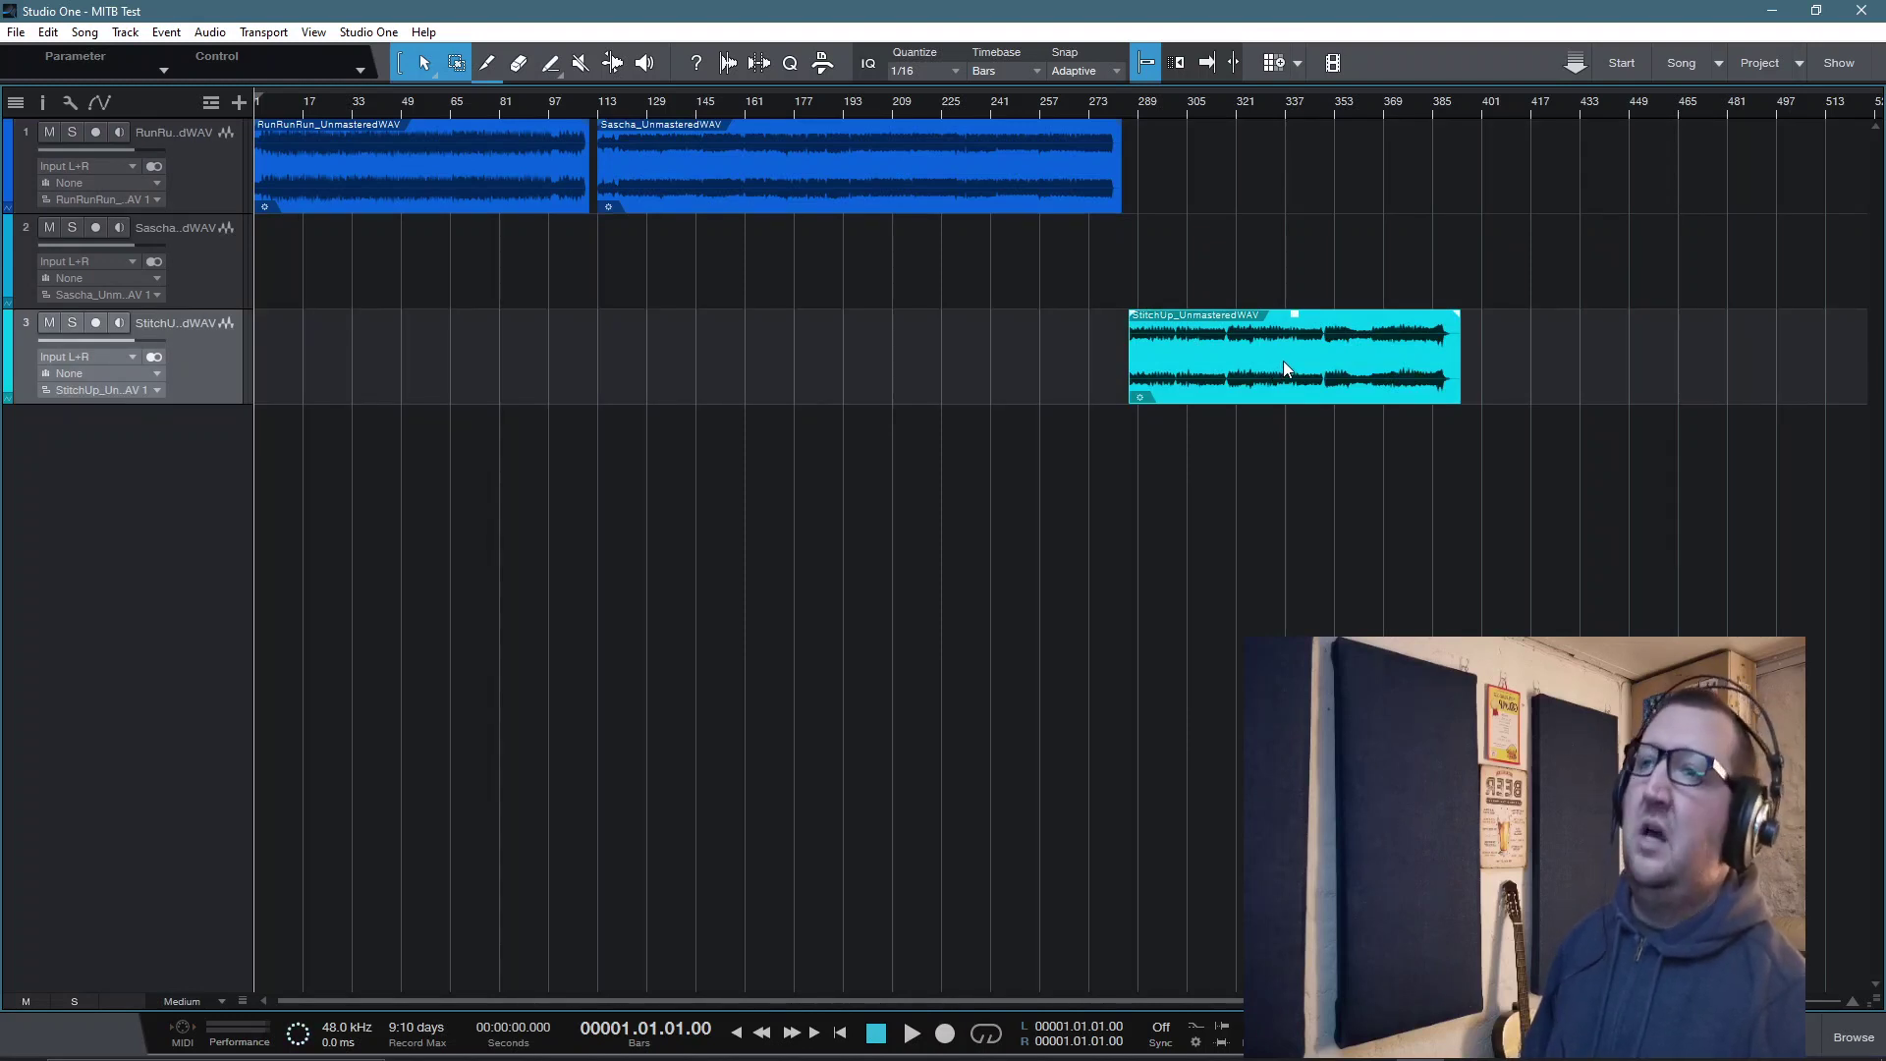
pyautogui.moveTo(1283, 362); pyautogui.dragTo(1342, 177)
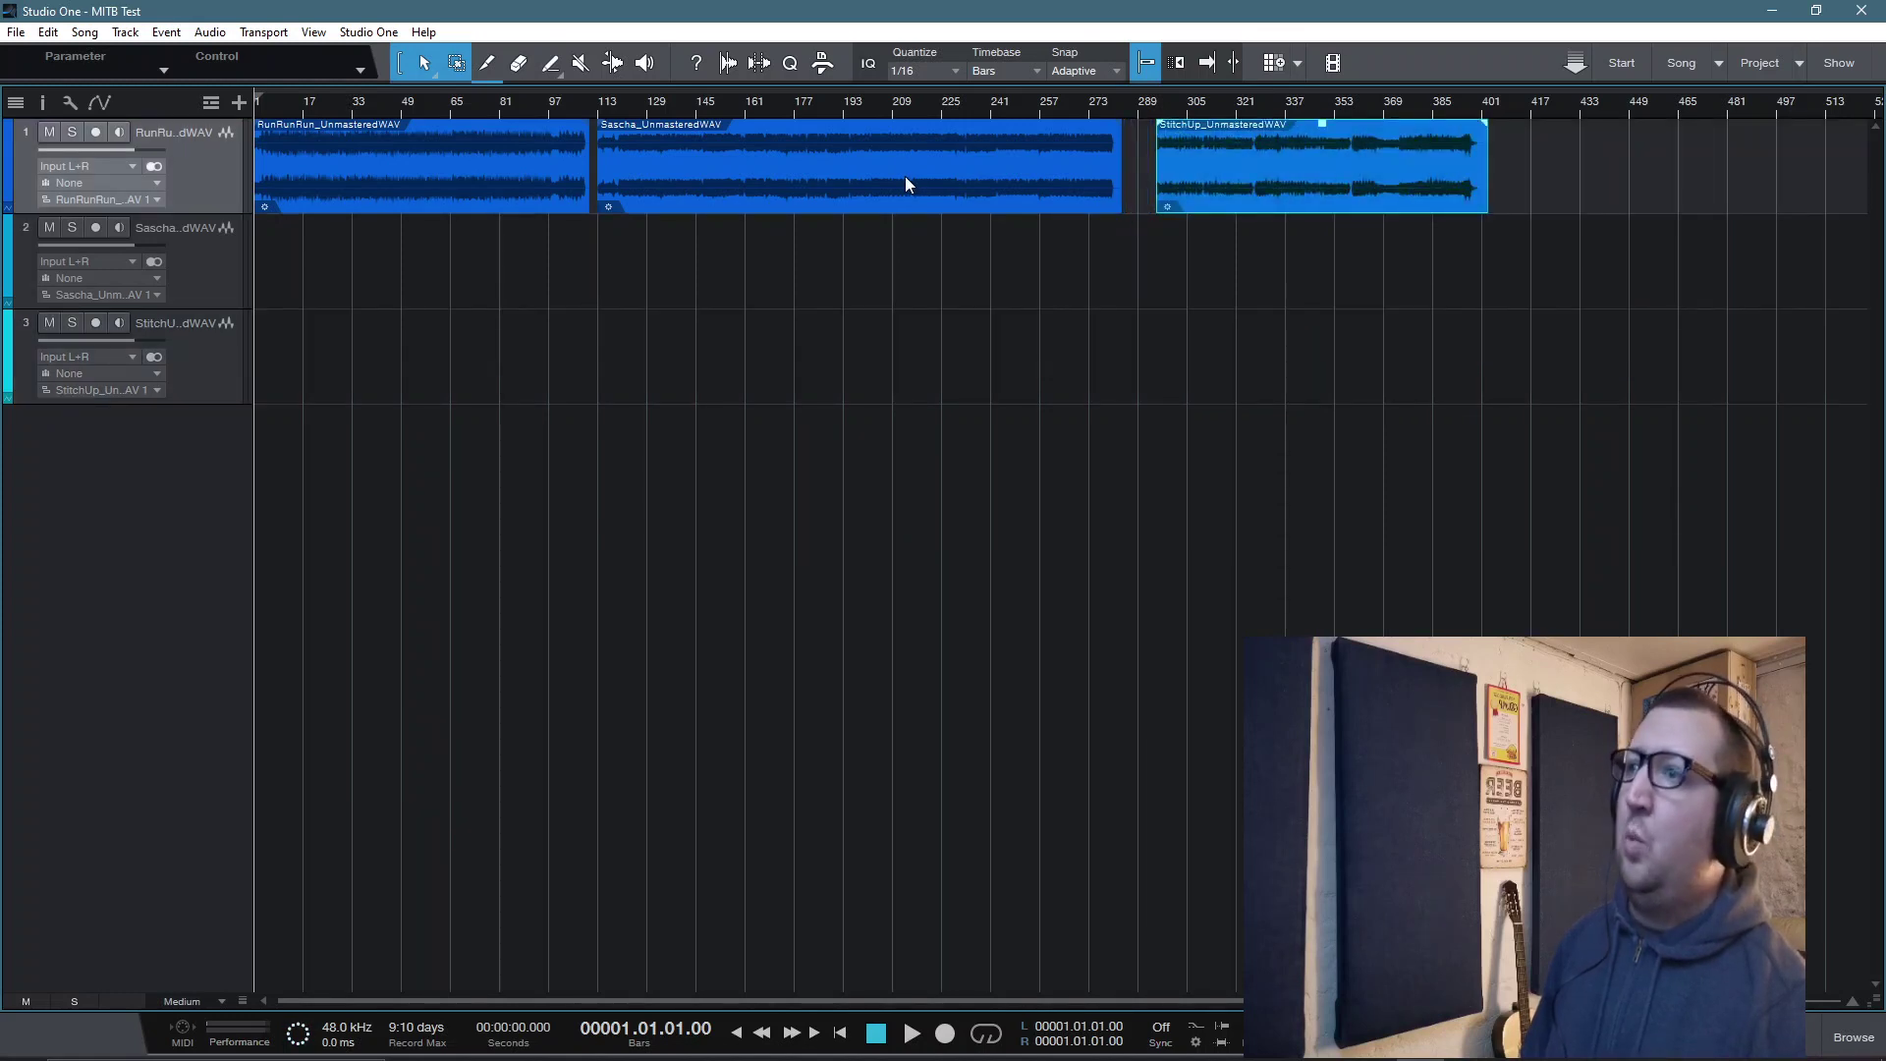
pyautogui.moveTo(914, 170); pyautogui.dragTo(933, 171)
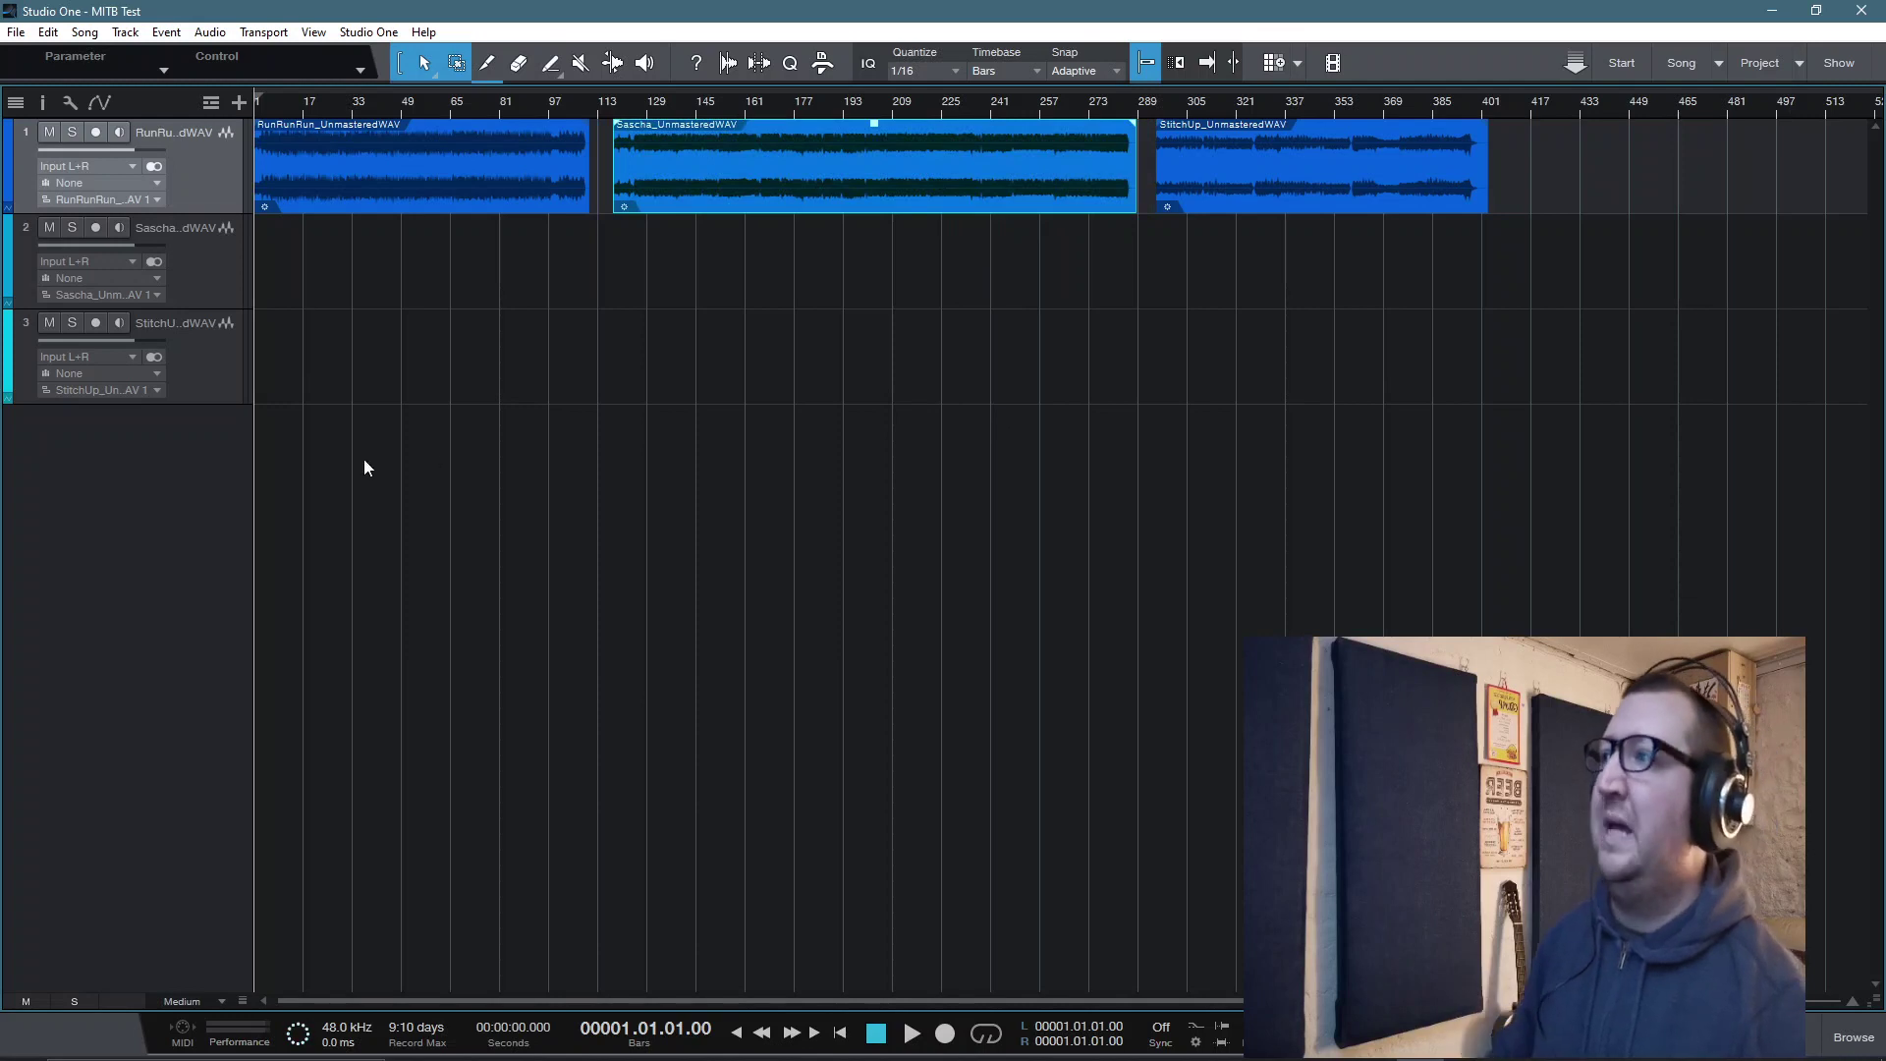
pyautogui.click(207, 285)
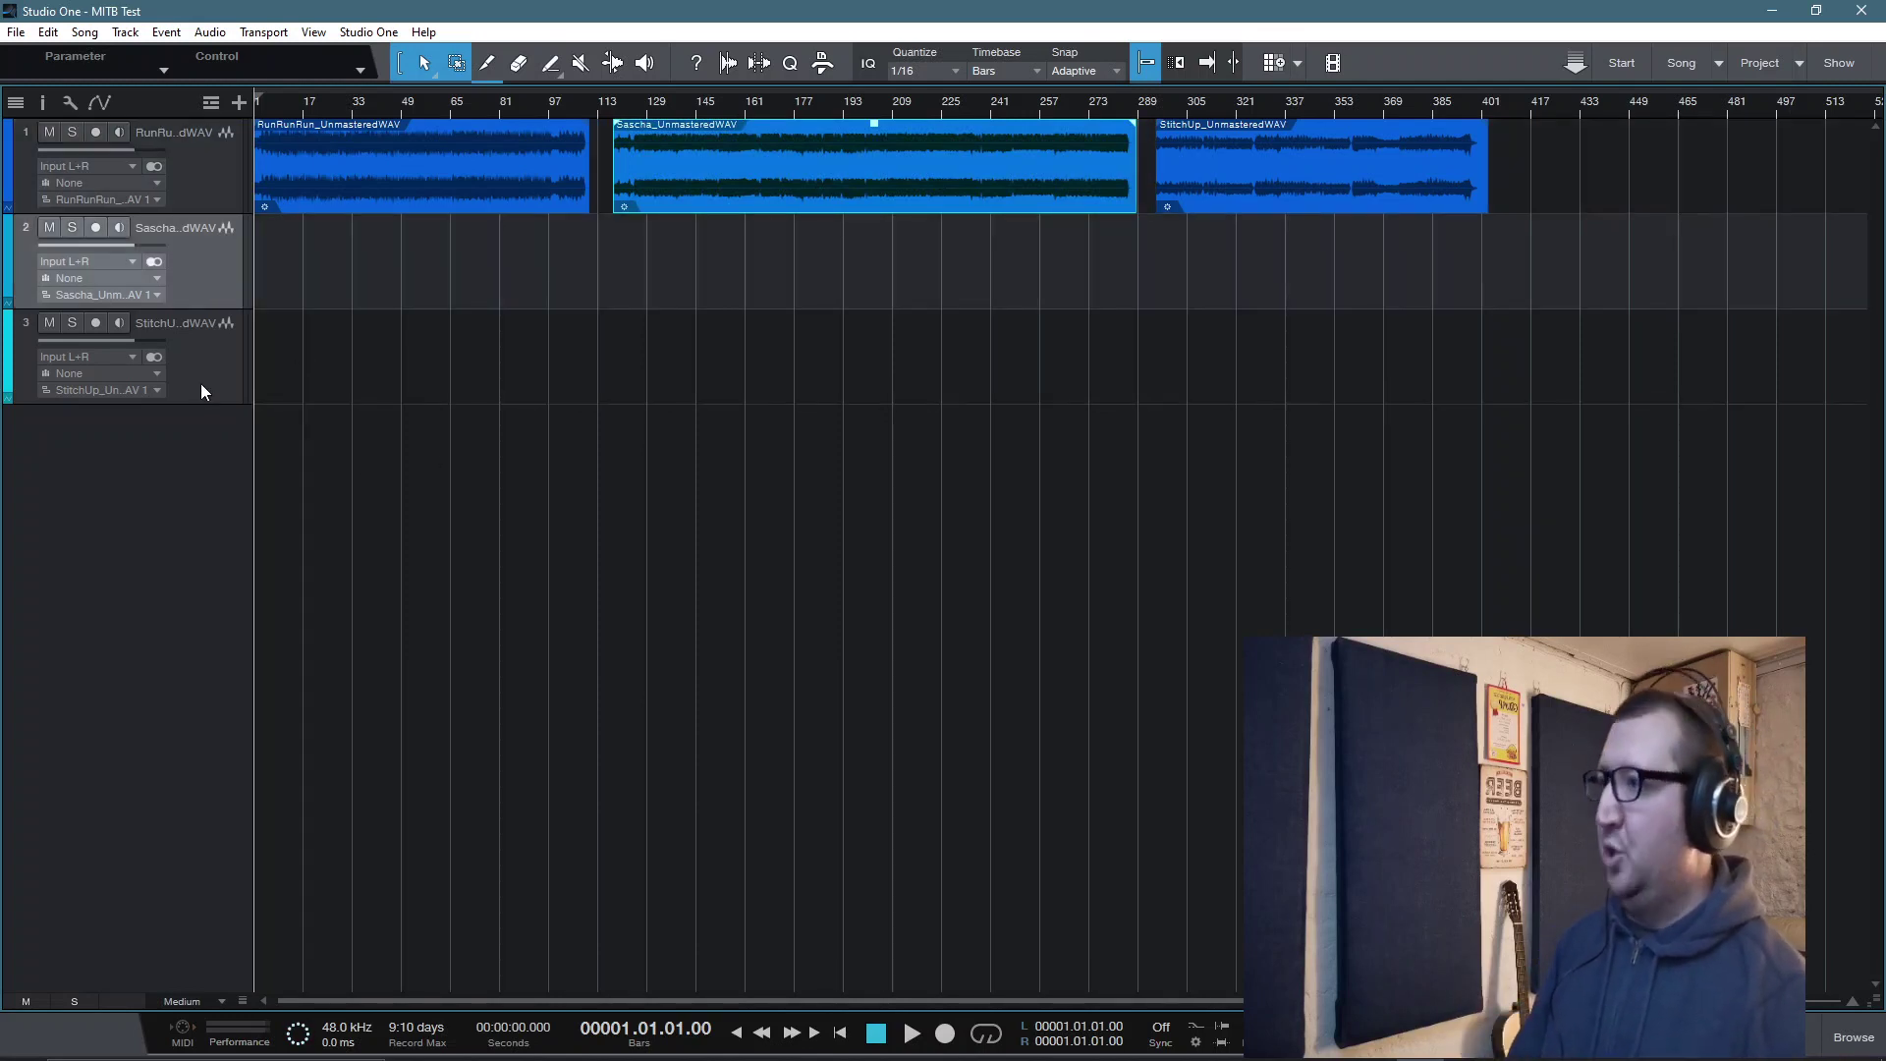
# Step: Remove the empty tracks 2 and 3, then show the inspector for the Sascha event
pyautogui.keyDown('shift'); pyautogui.click(201, 385); pyautogui.keyUp('shift')
pyautogui.rightClick(206, 284)
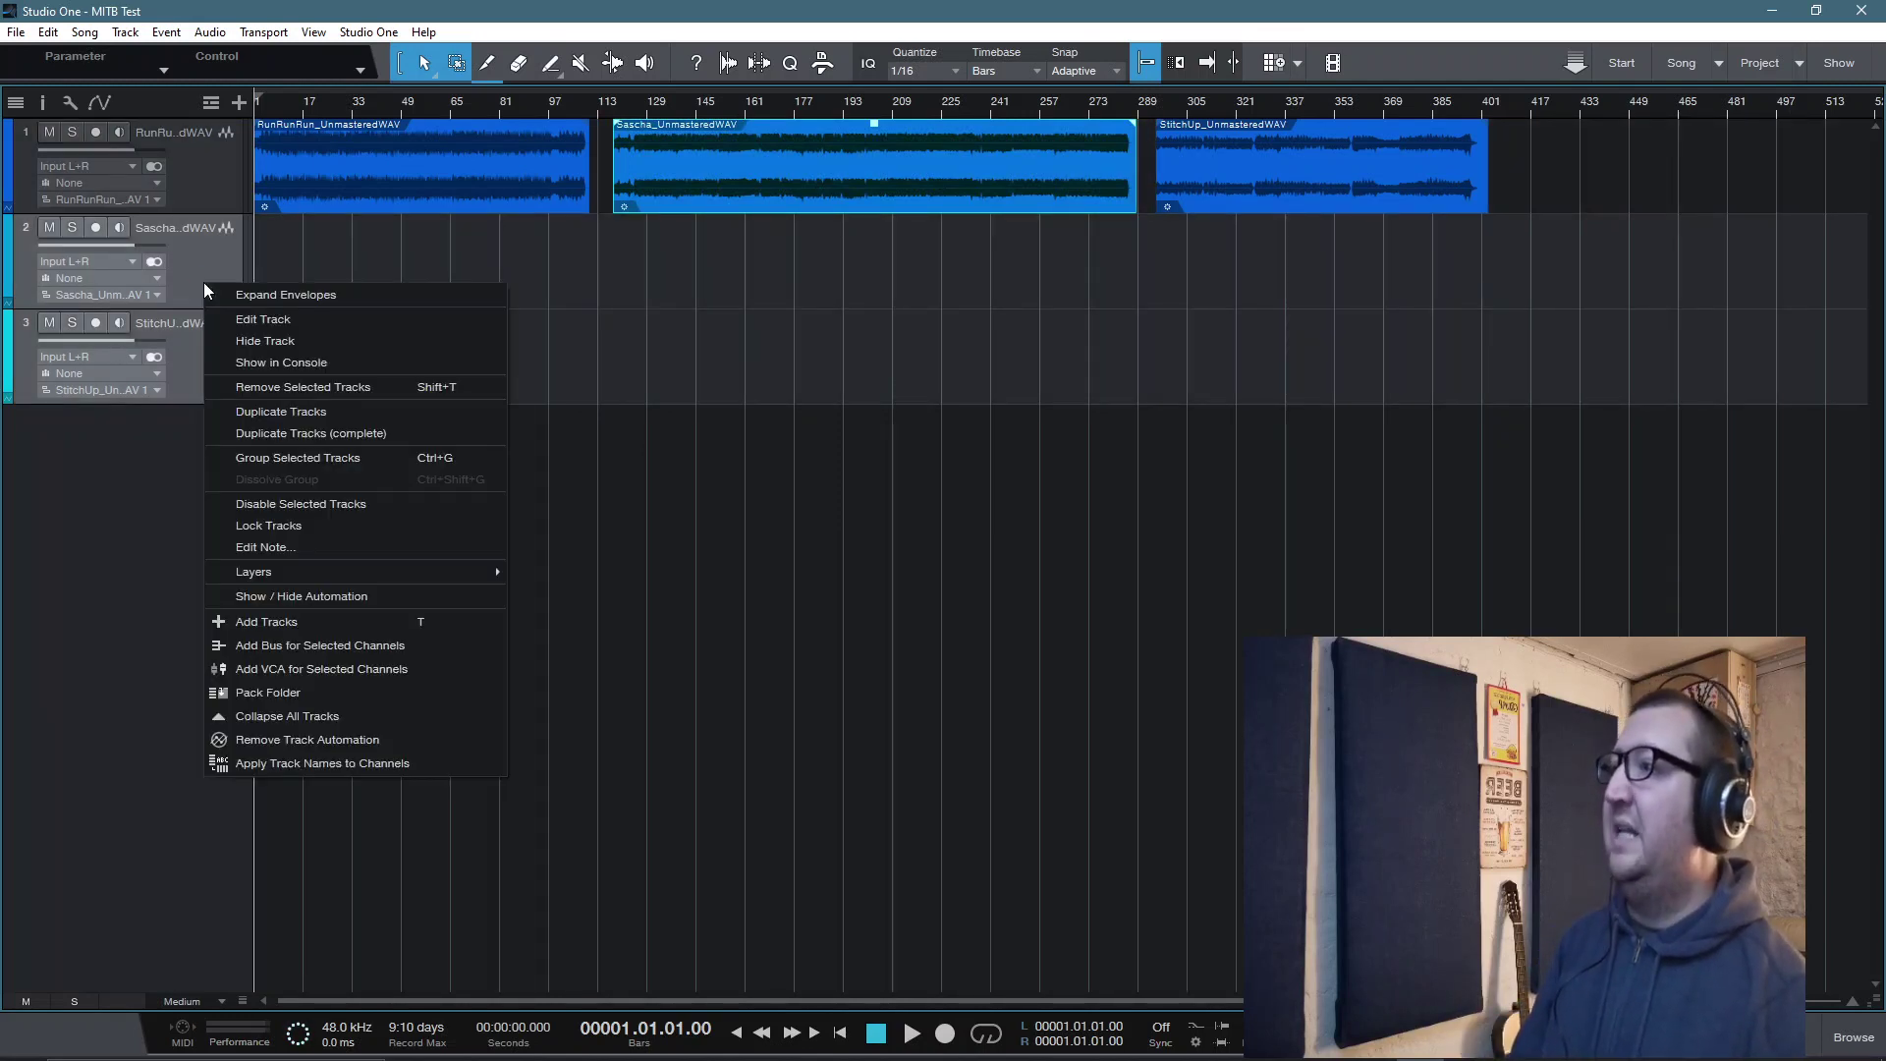
pyautogui.click(328, 390)
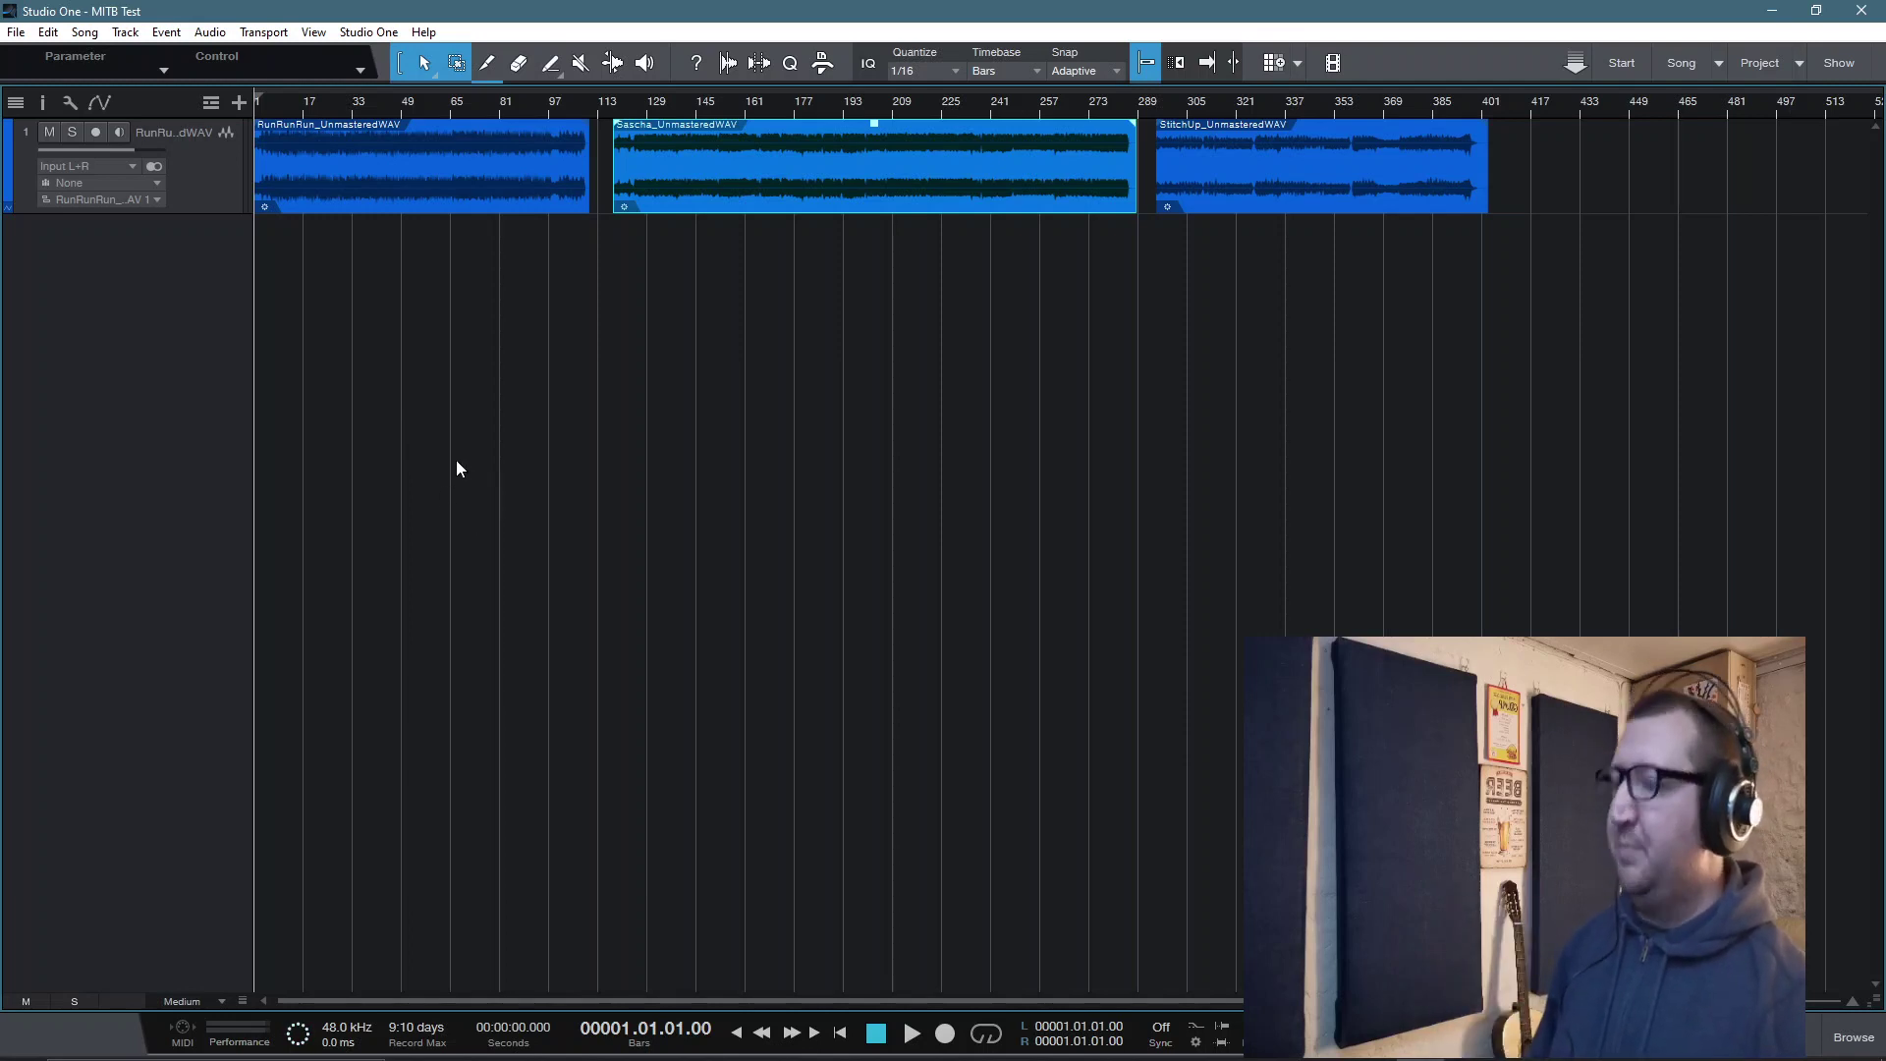
pyautogui.press('F4')
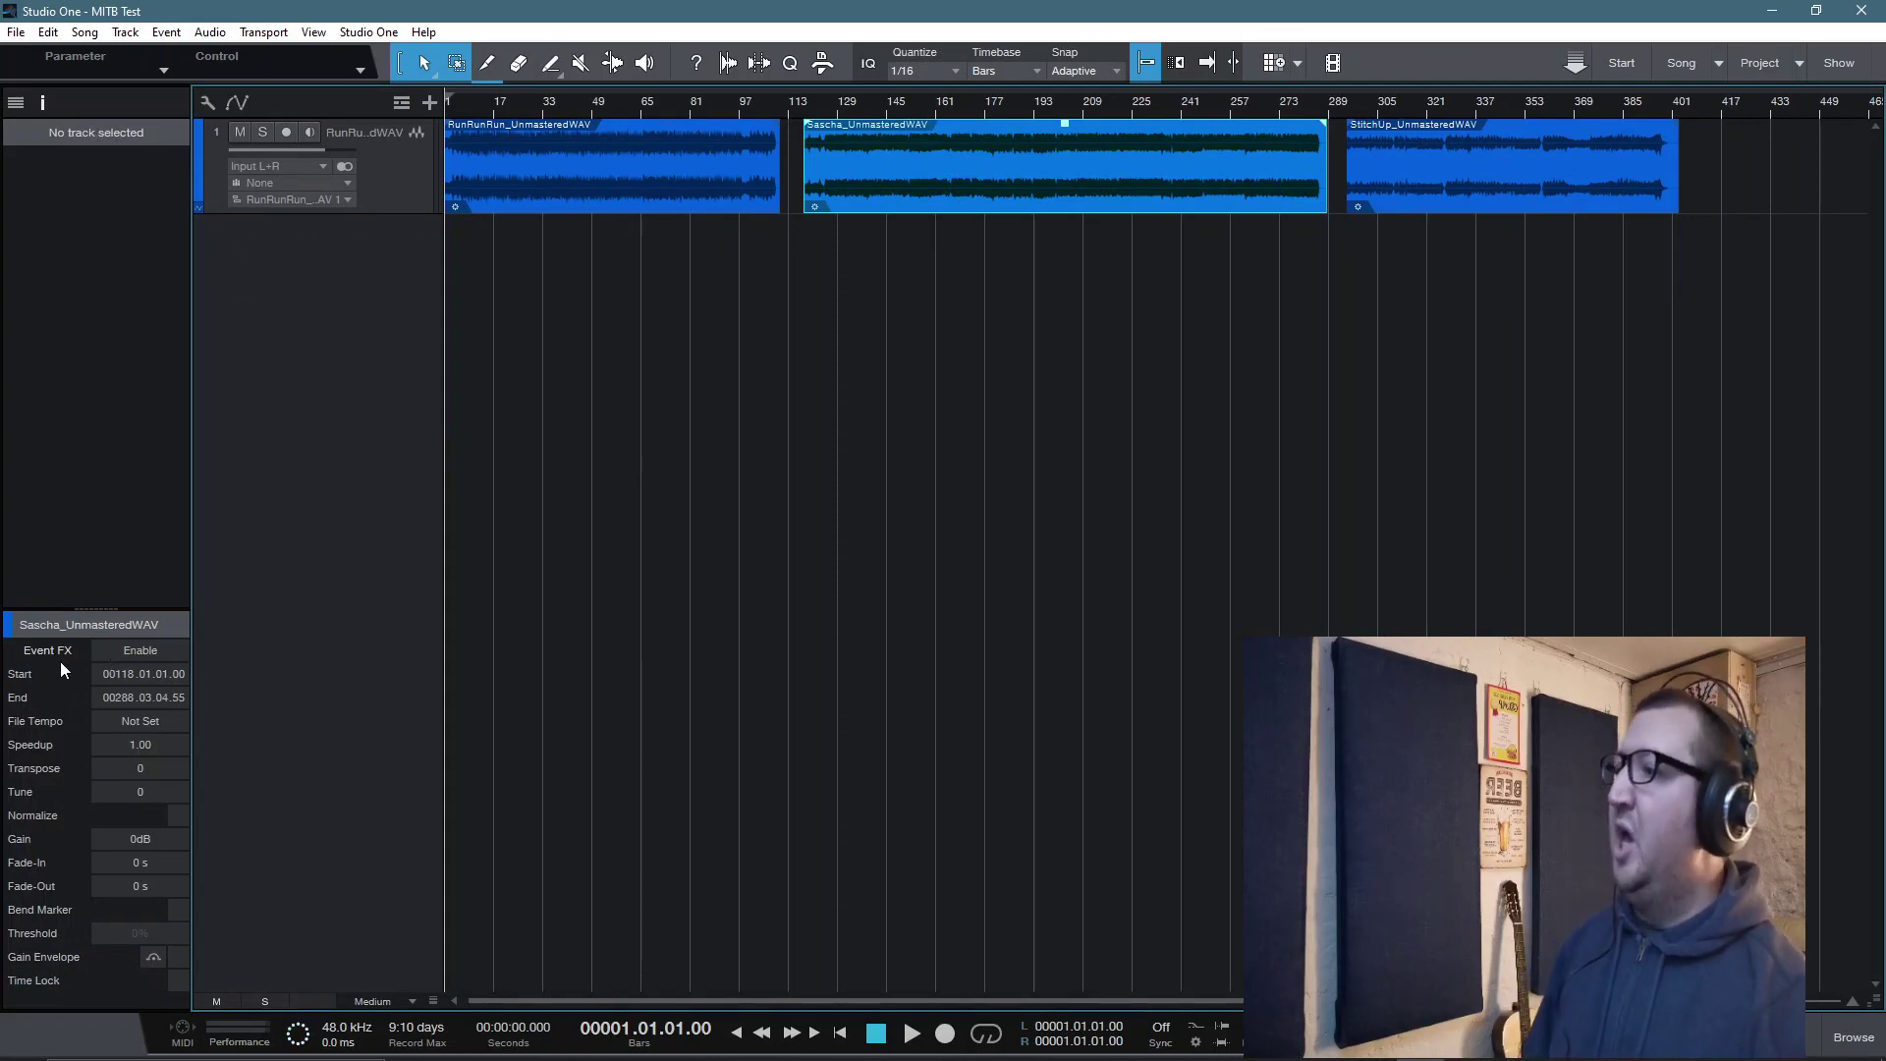
# Step: Enable Event FX on the Sascha song and enlarge its inserts area
pyautogui.click(139, 653)
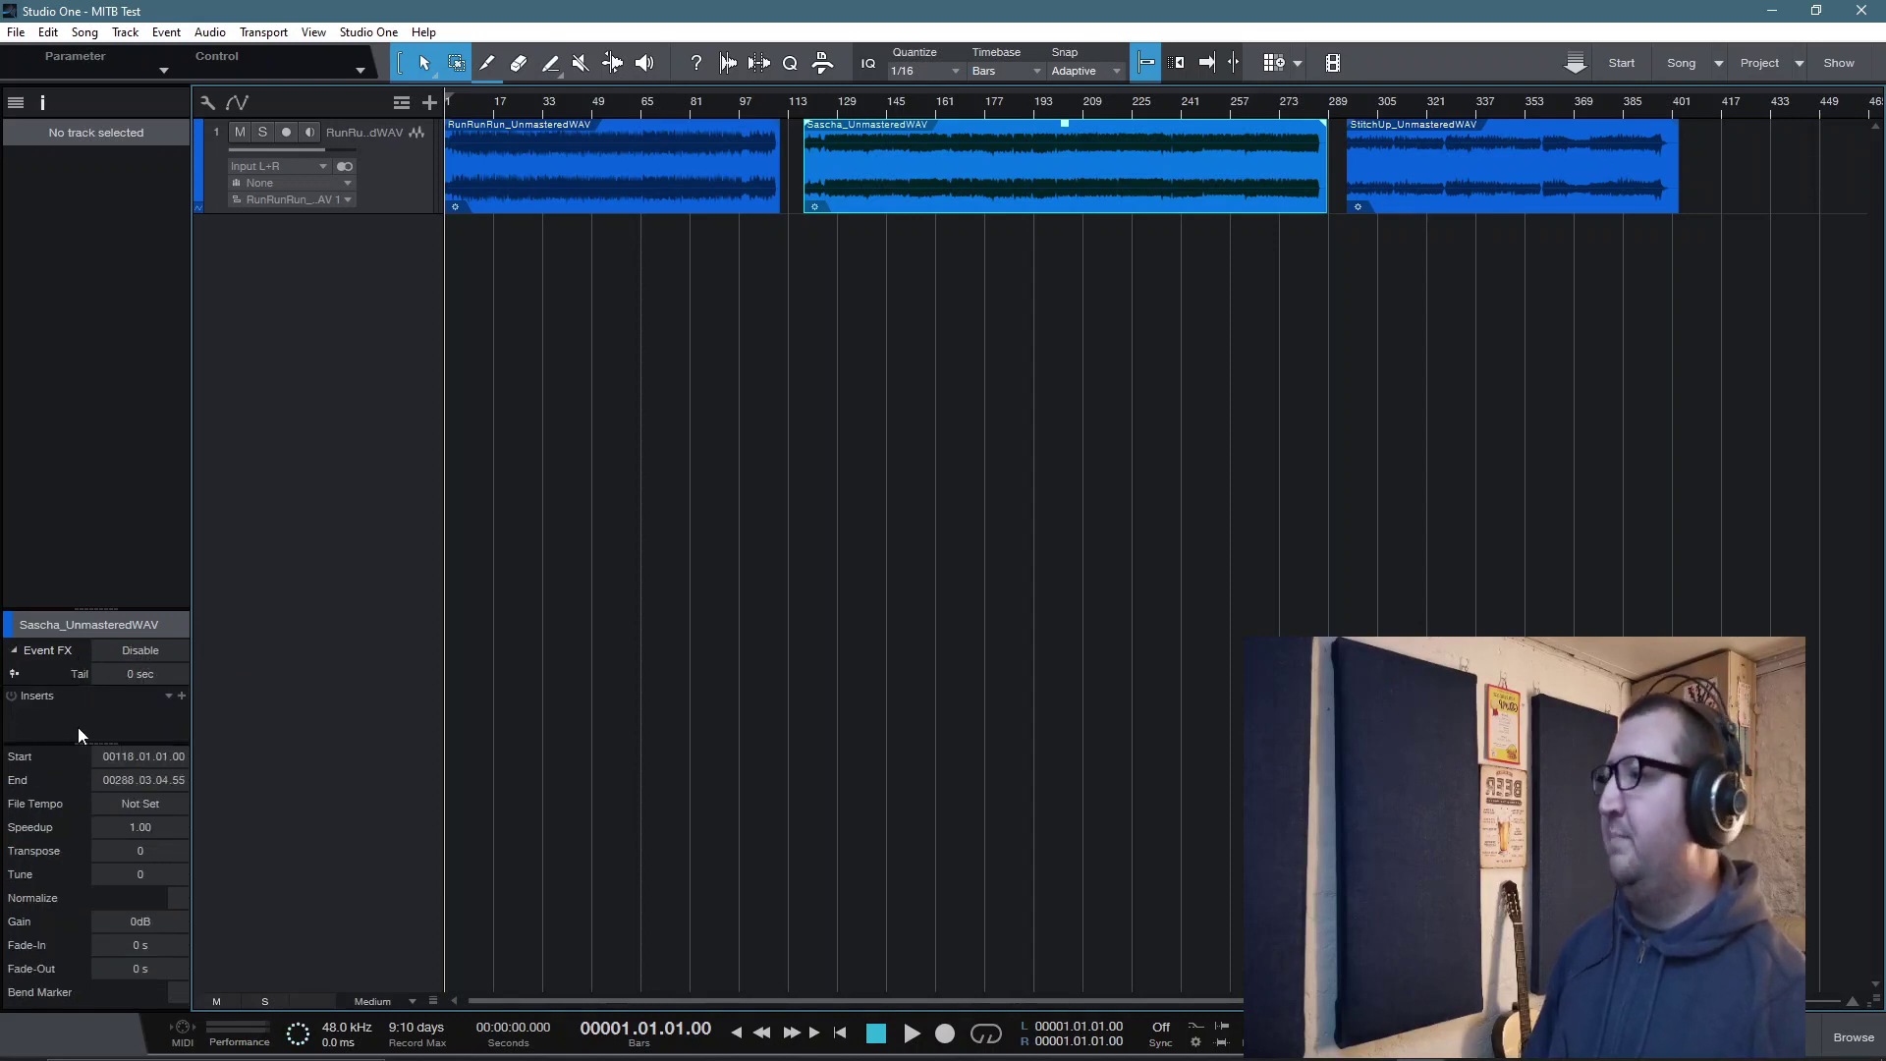
pyautogui.moveTo(94, 744); pyautogui.dragTo(104, 868)
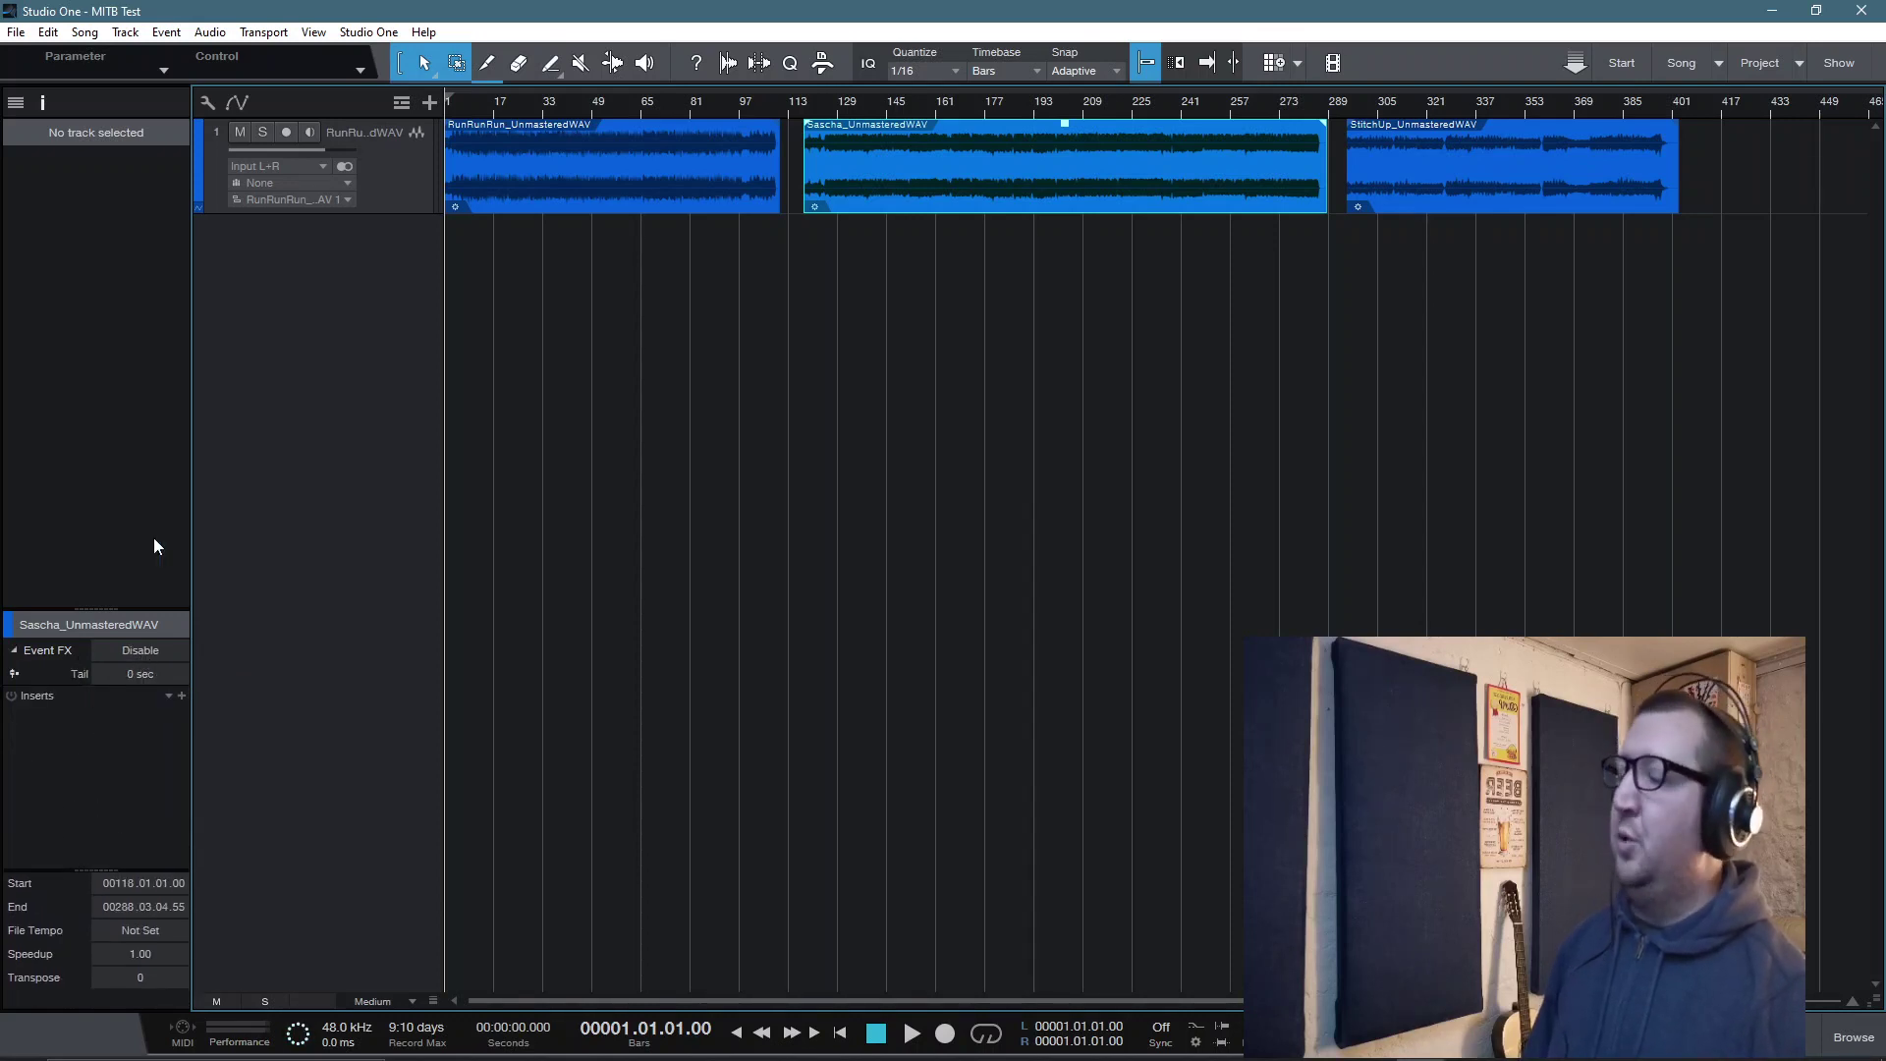
pyautogui.click(523, 183)
pyautogui.click(1079, 181)
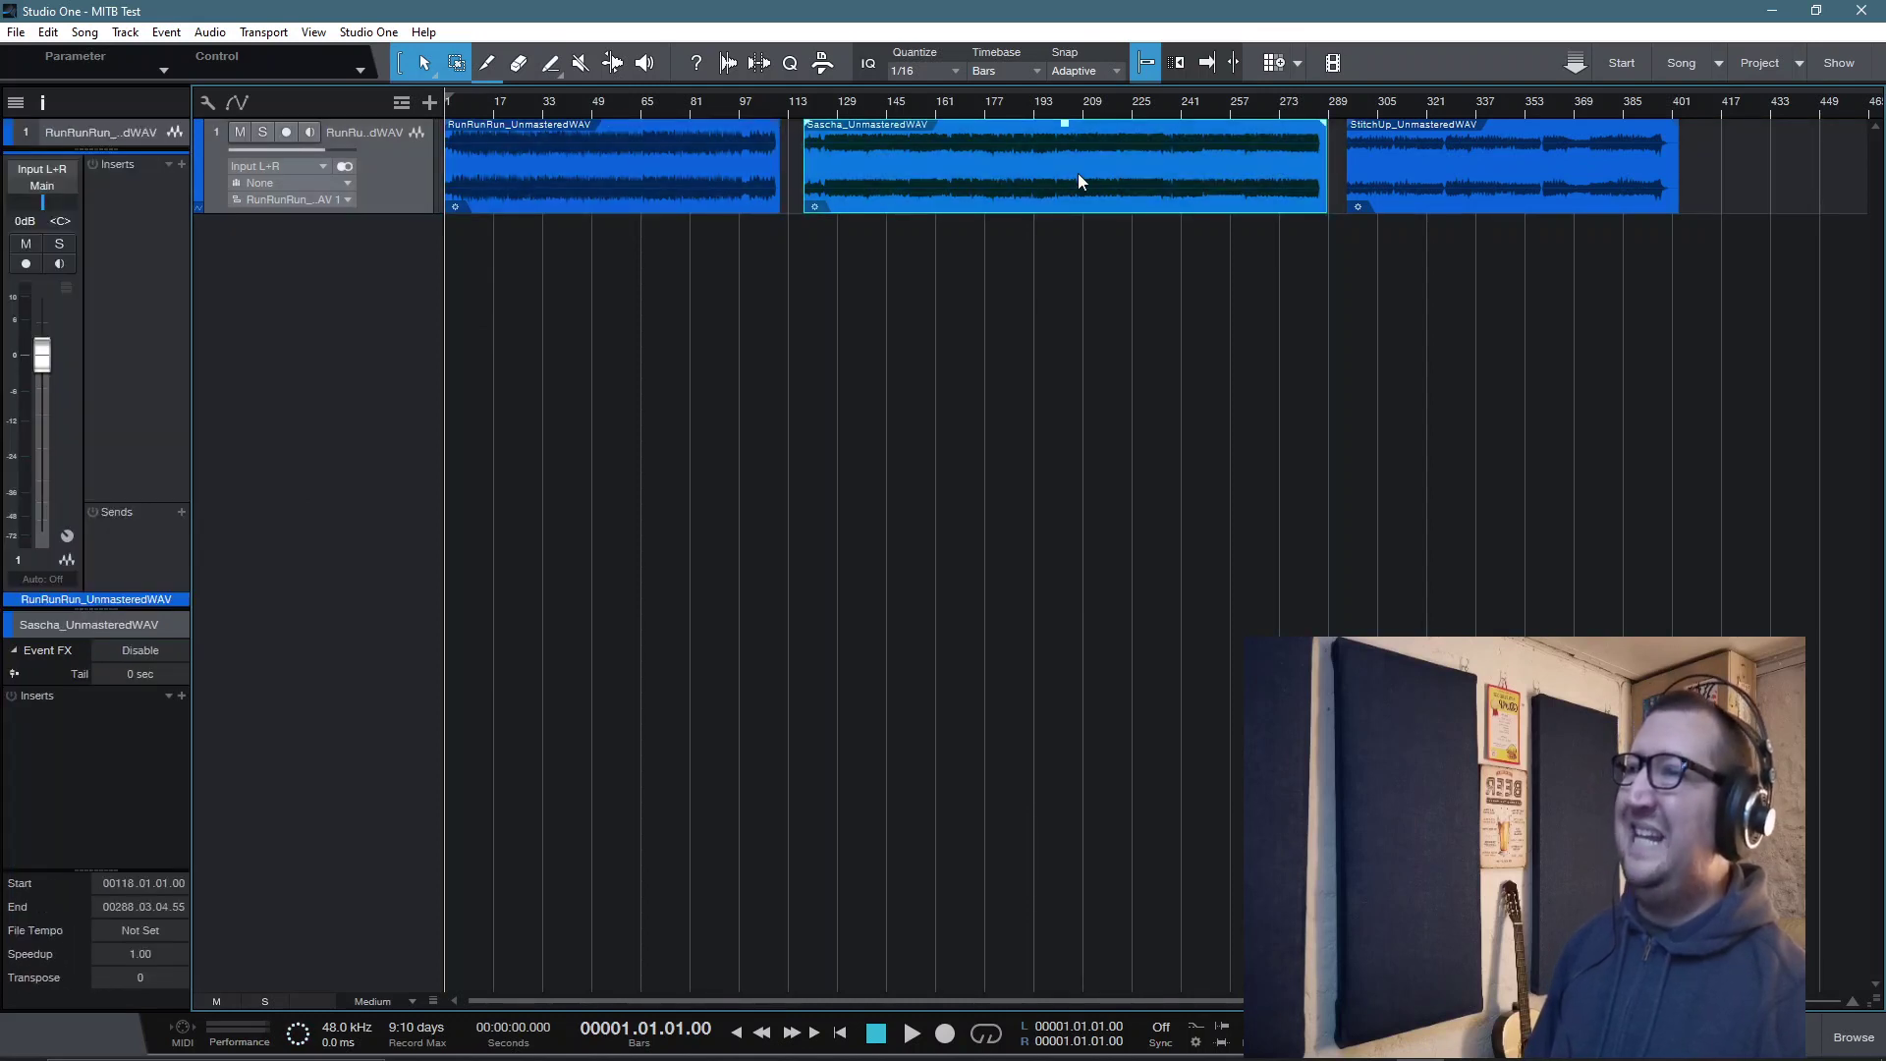
# Step: Check the StitchUp, Sascha and RunRunRun event properties, ending with Sascha selected
pyautogui.click(1395, 196)
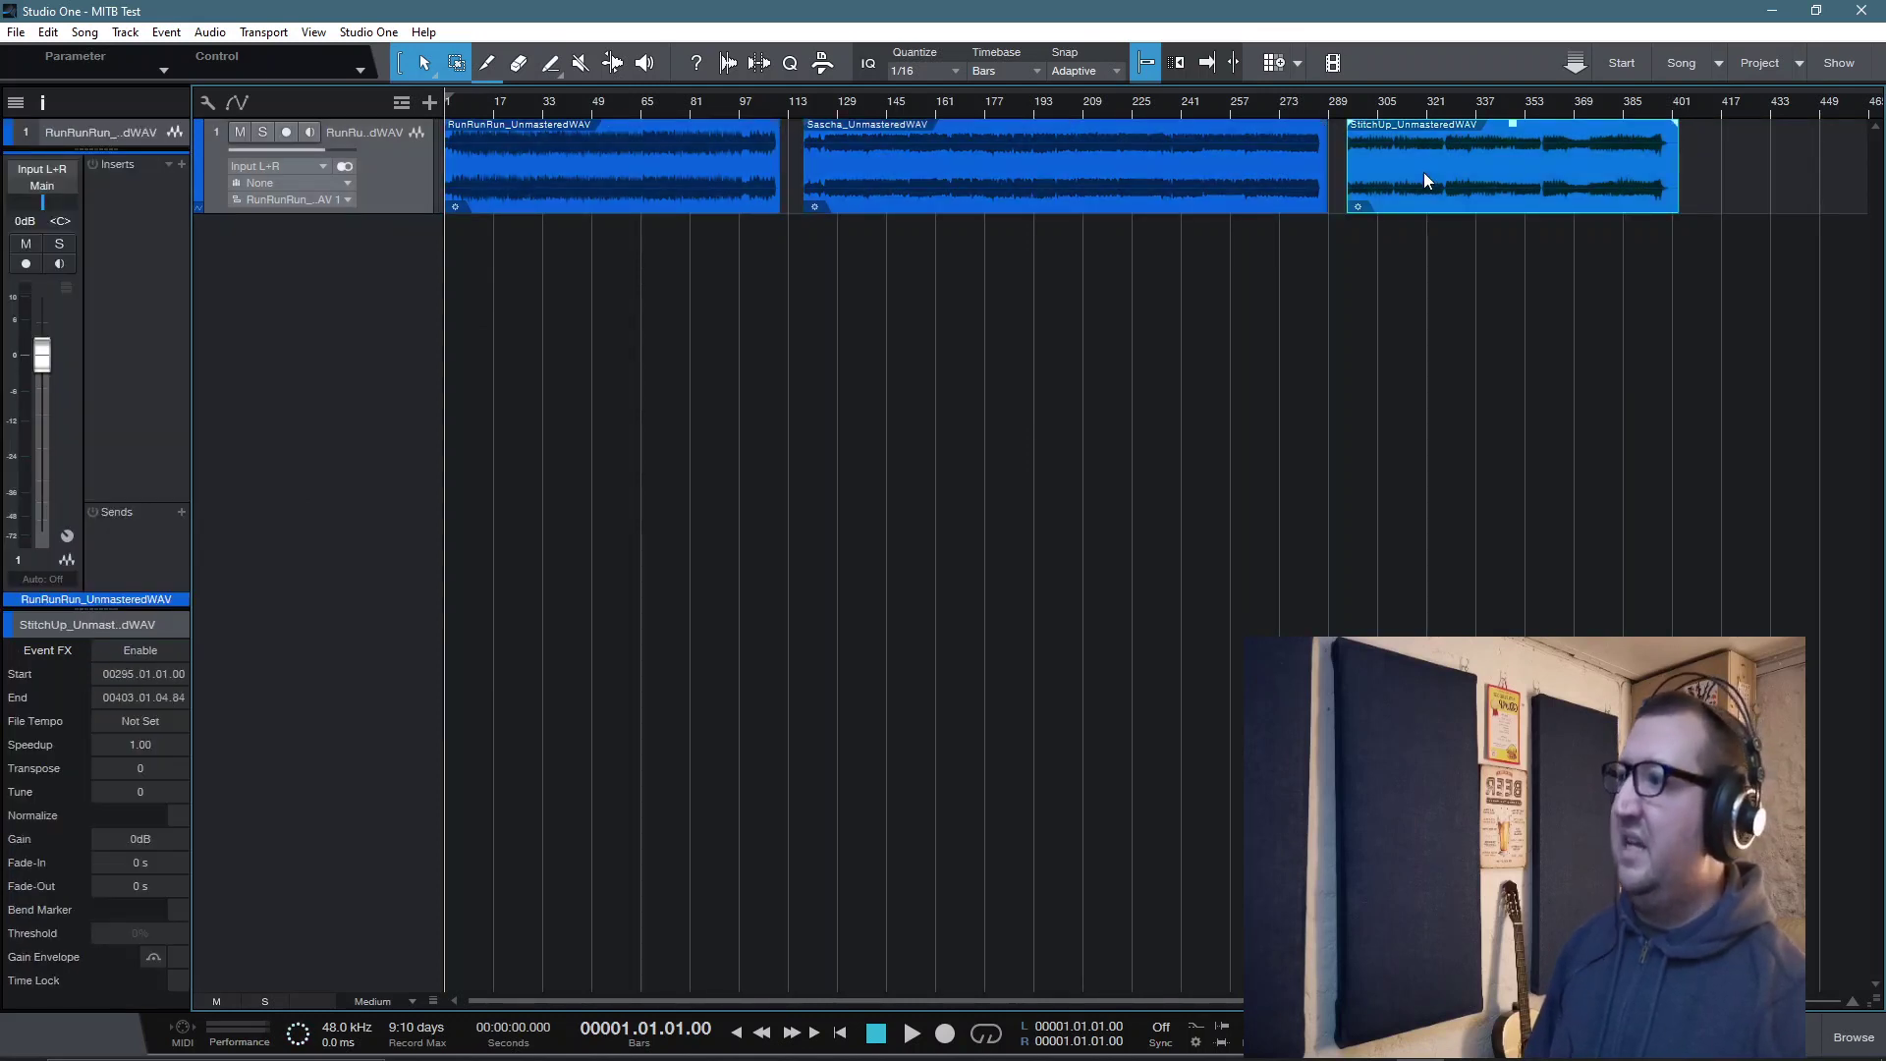
pyautogui.click(1028, 196)
pyautogui.click(653, 177)
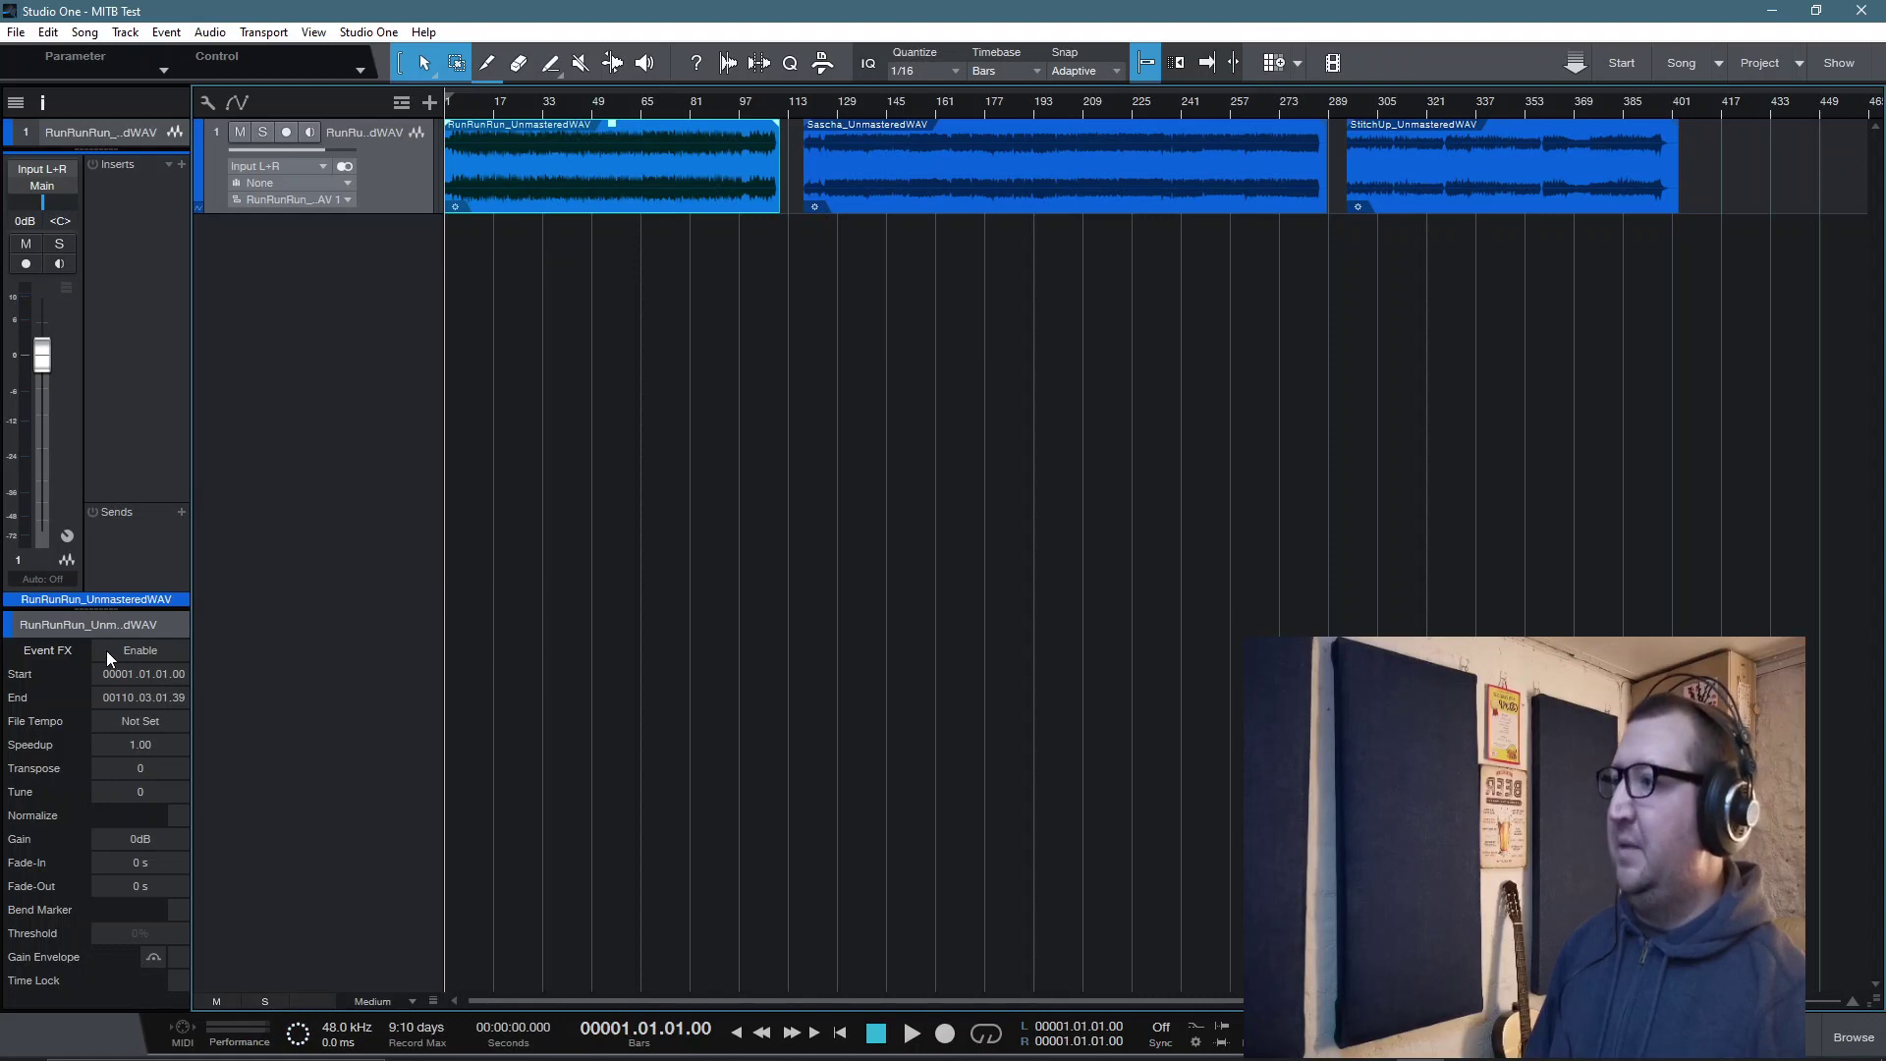
pyautogui.click(1010, 179)
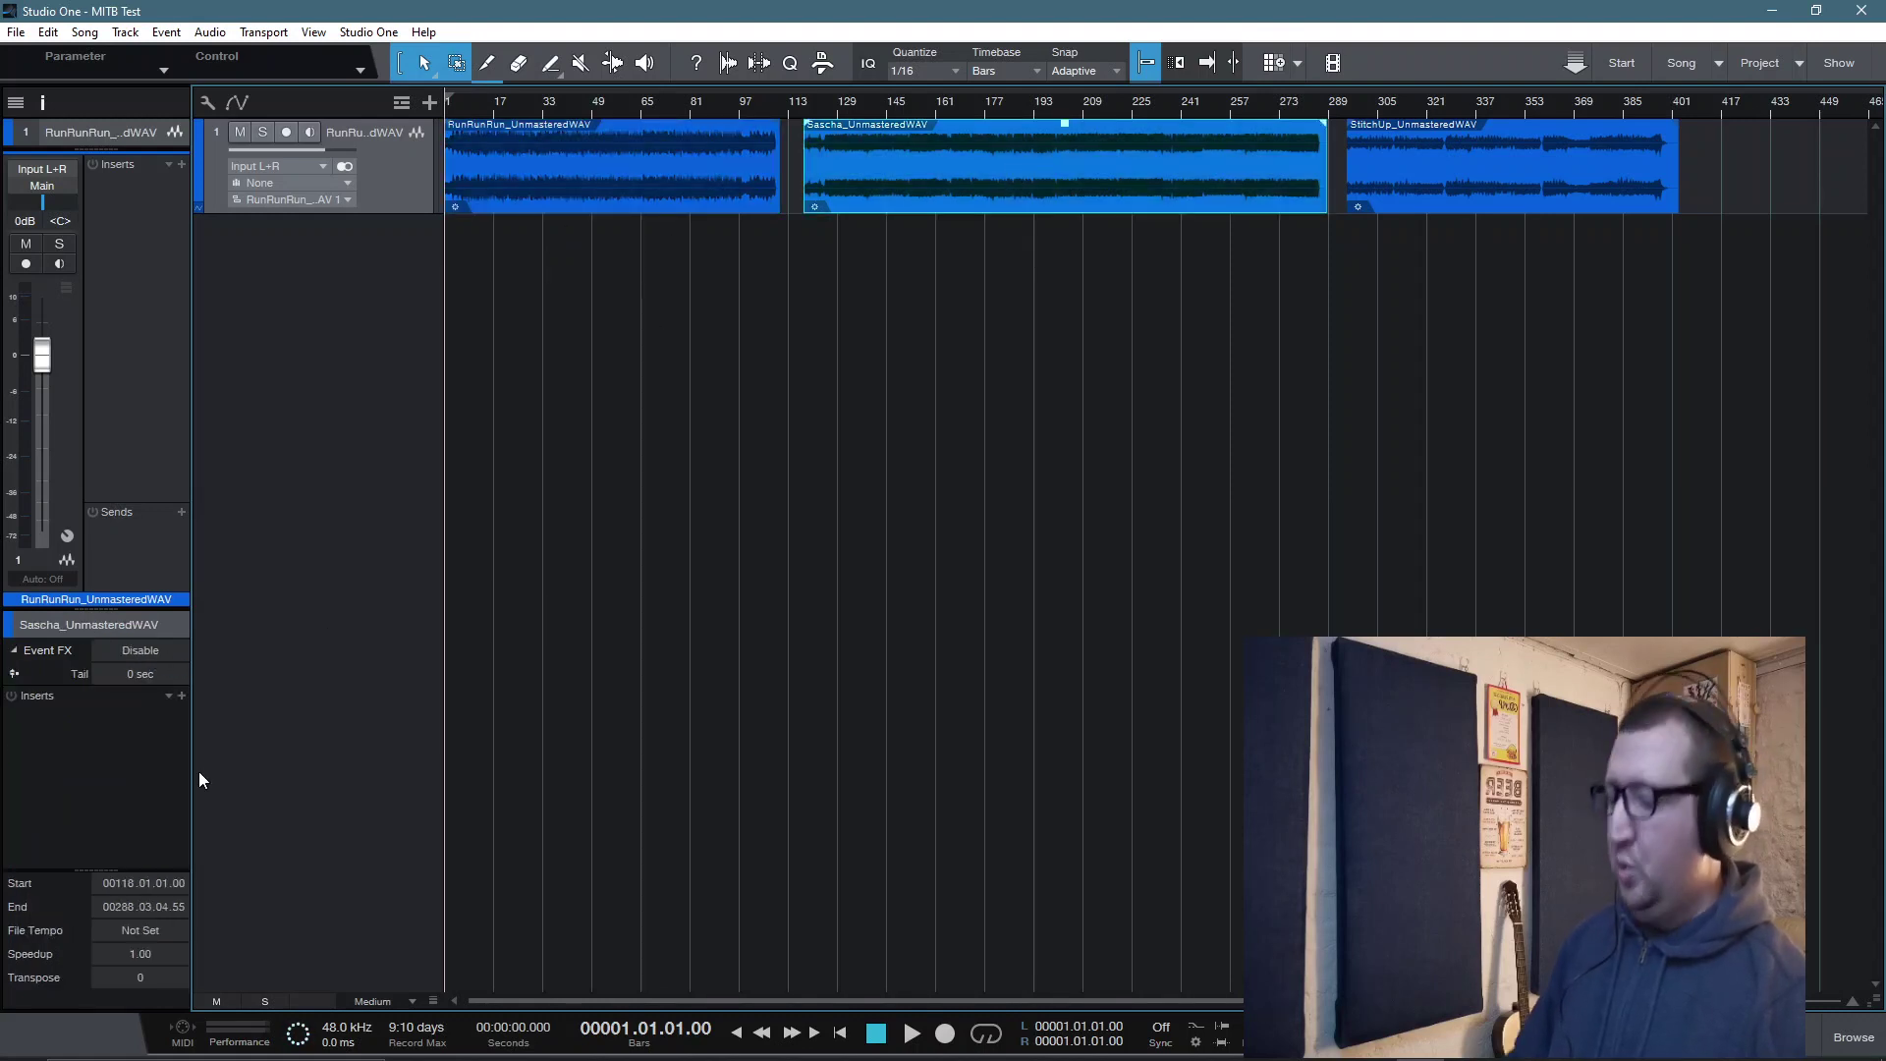
pyautogui.press('F5')
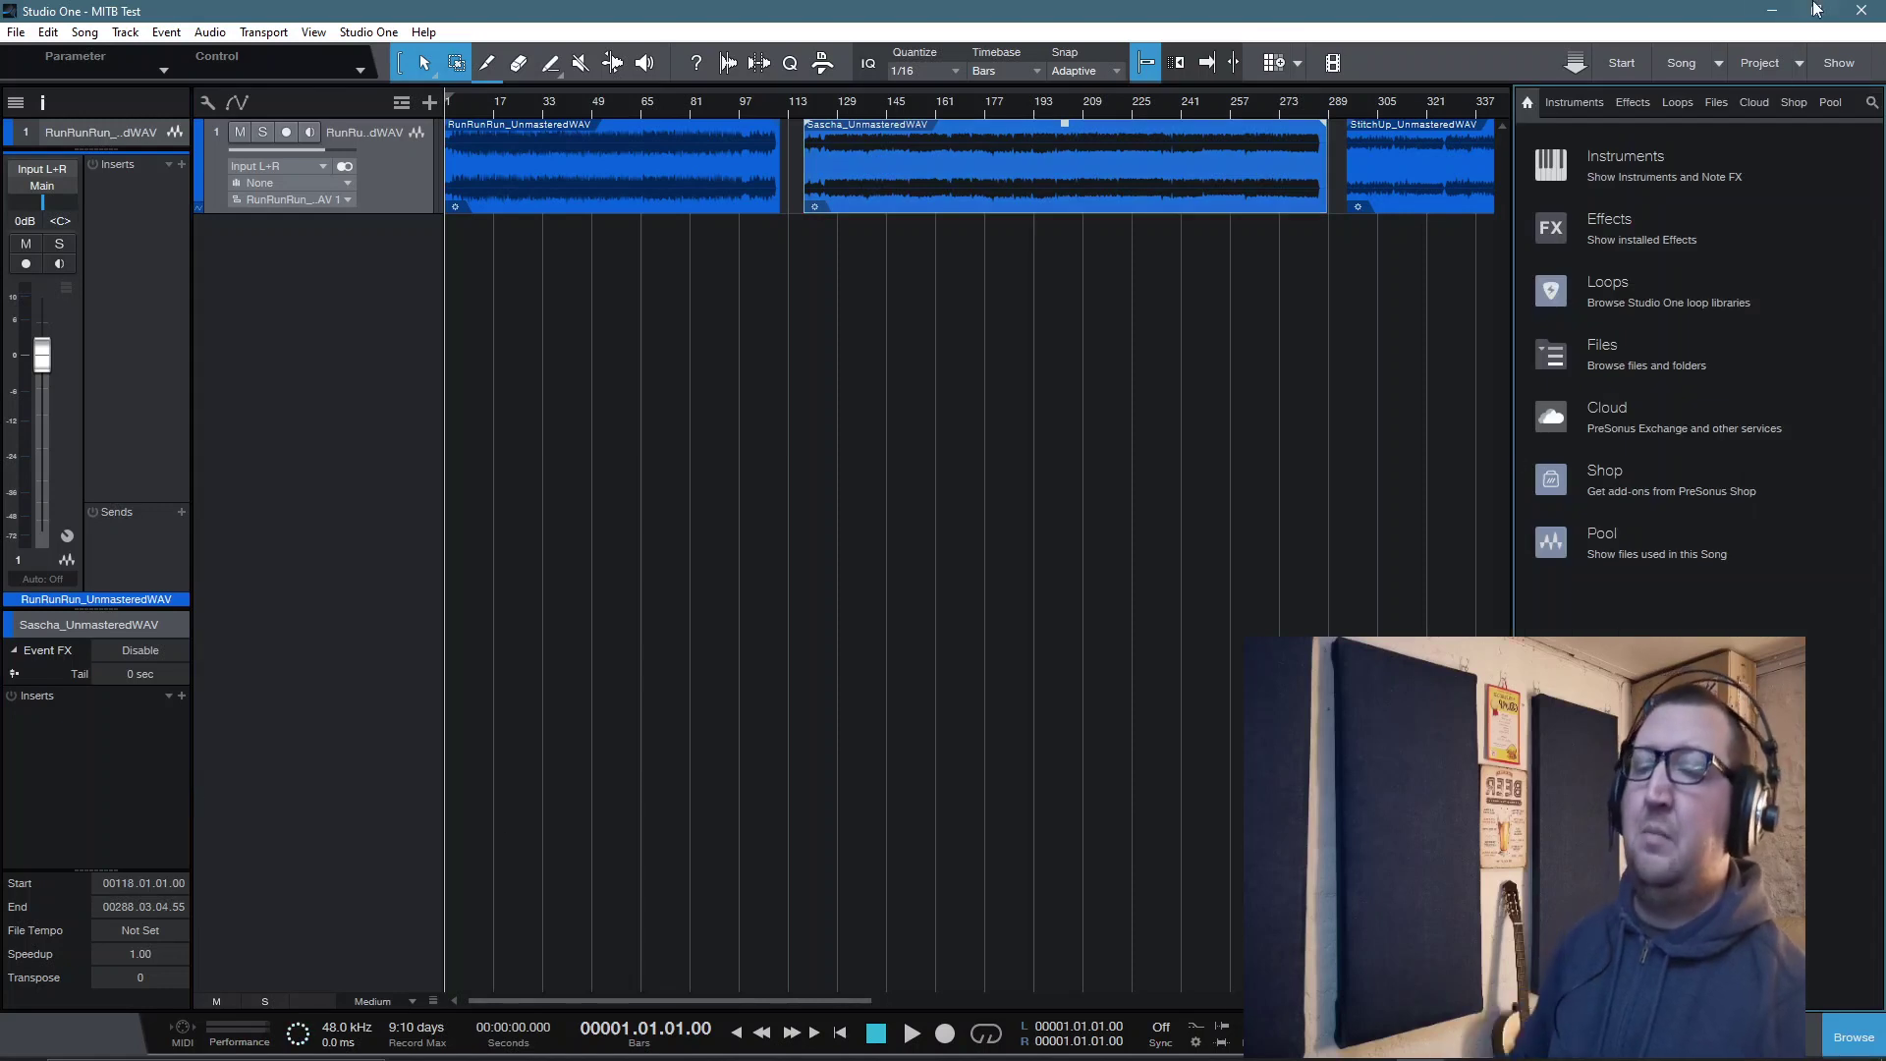
# Step: Add a Limiter from the Effects browser to the Sascha song's event effects
pyautogui.click(1632, 102)
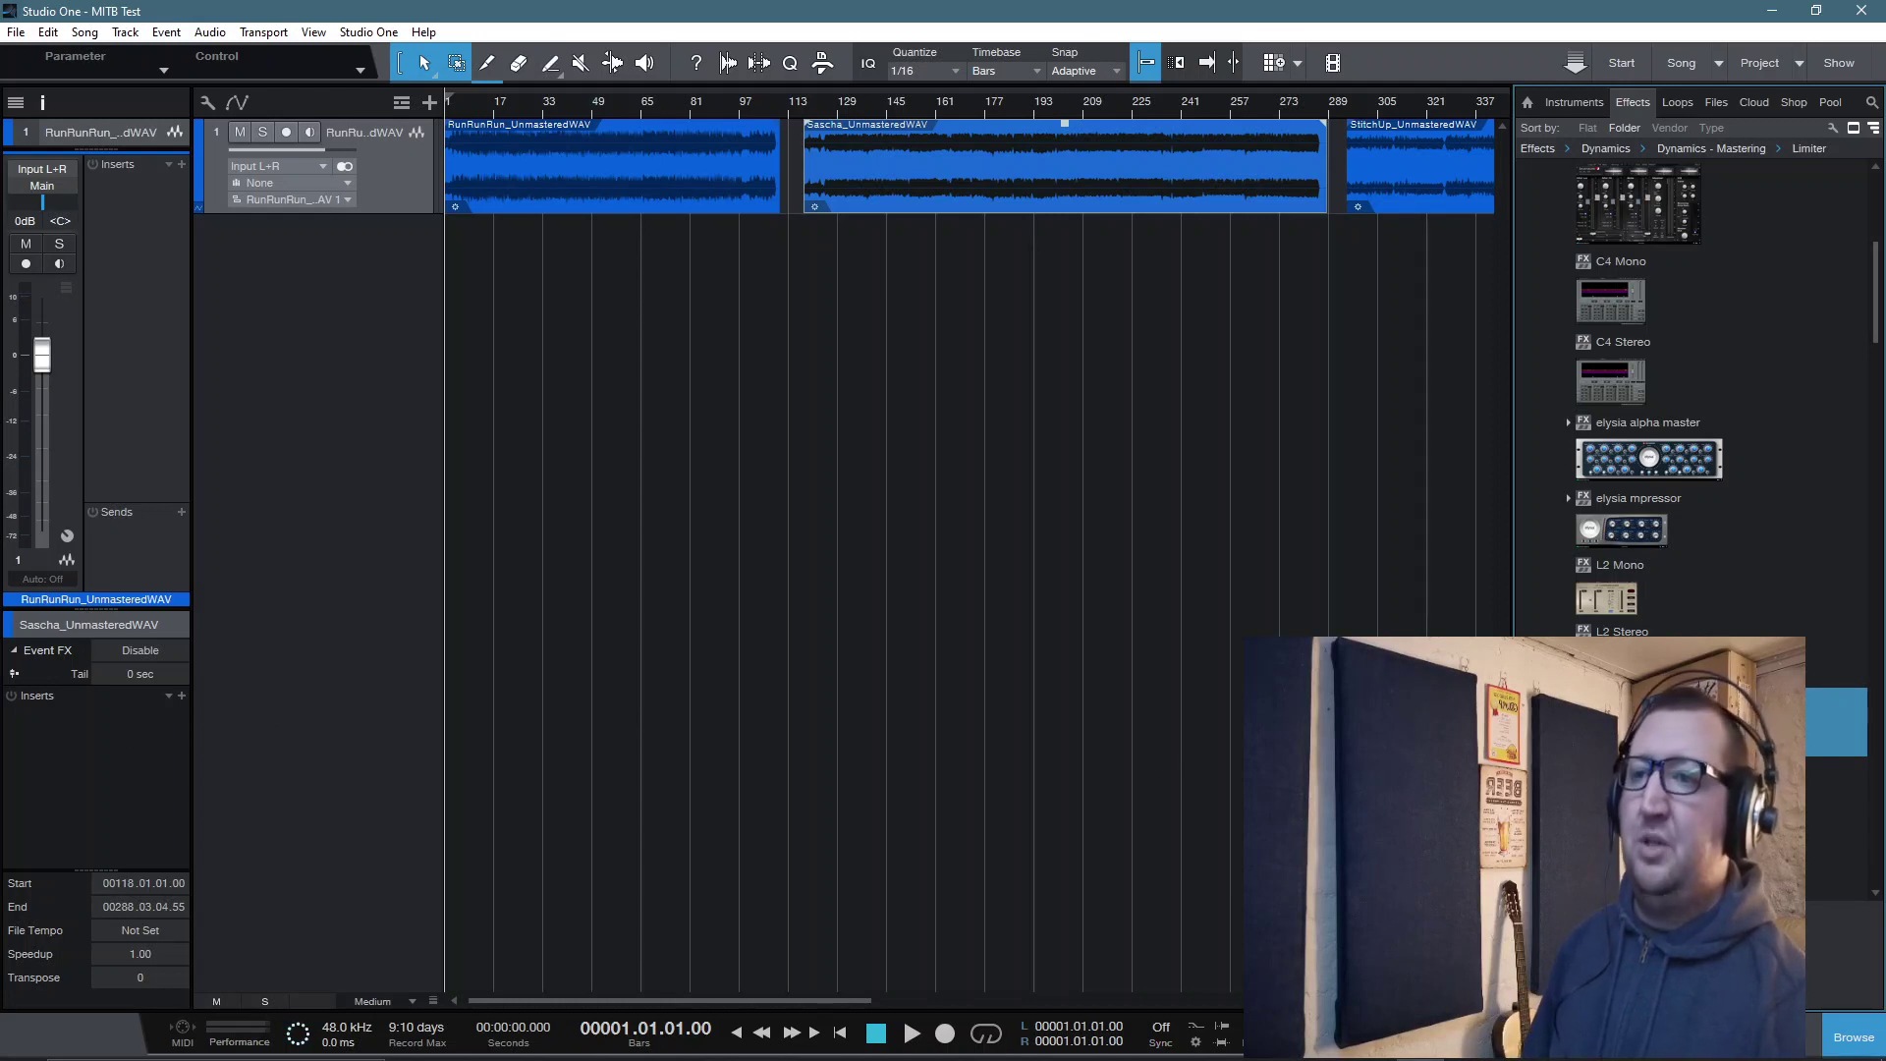
pyautogui.moveTo(687, 742); pyautogui.dragTo(106, 745)
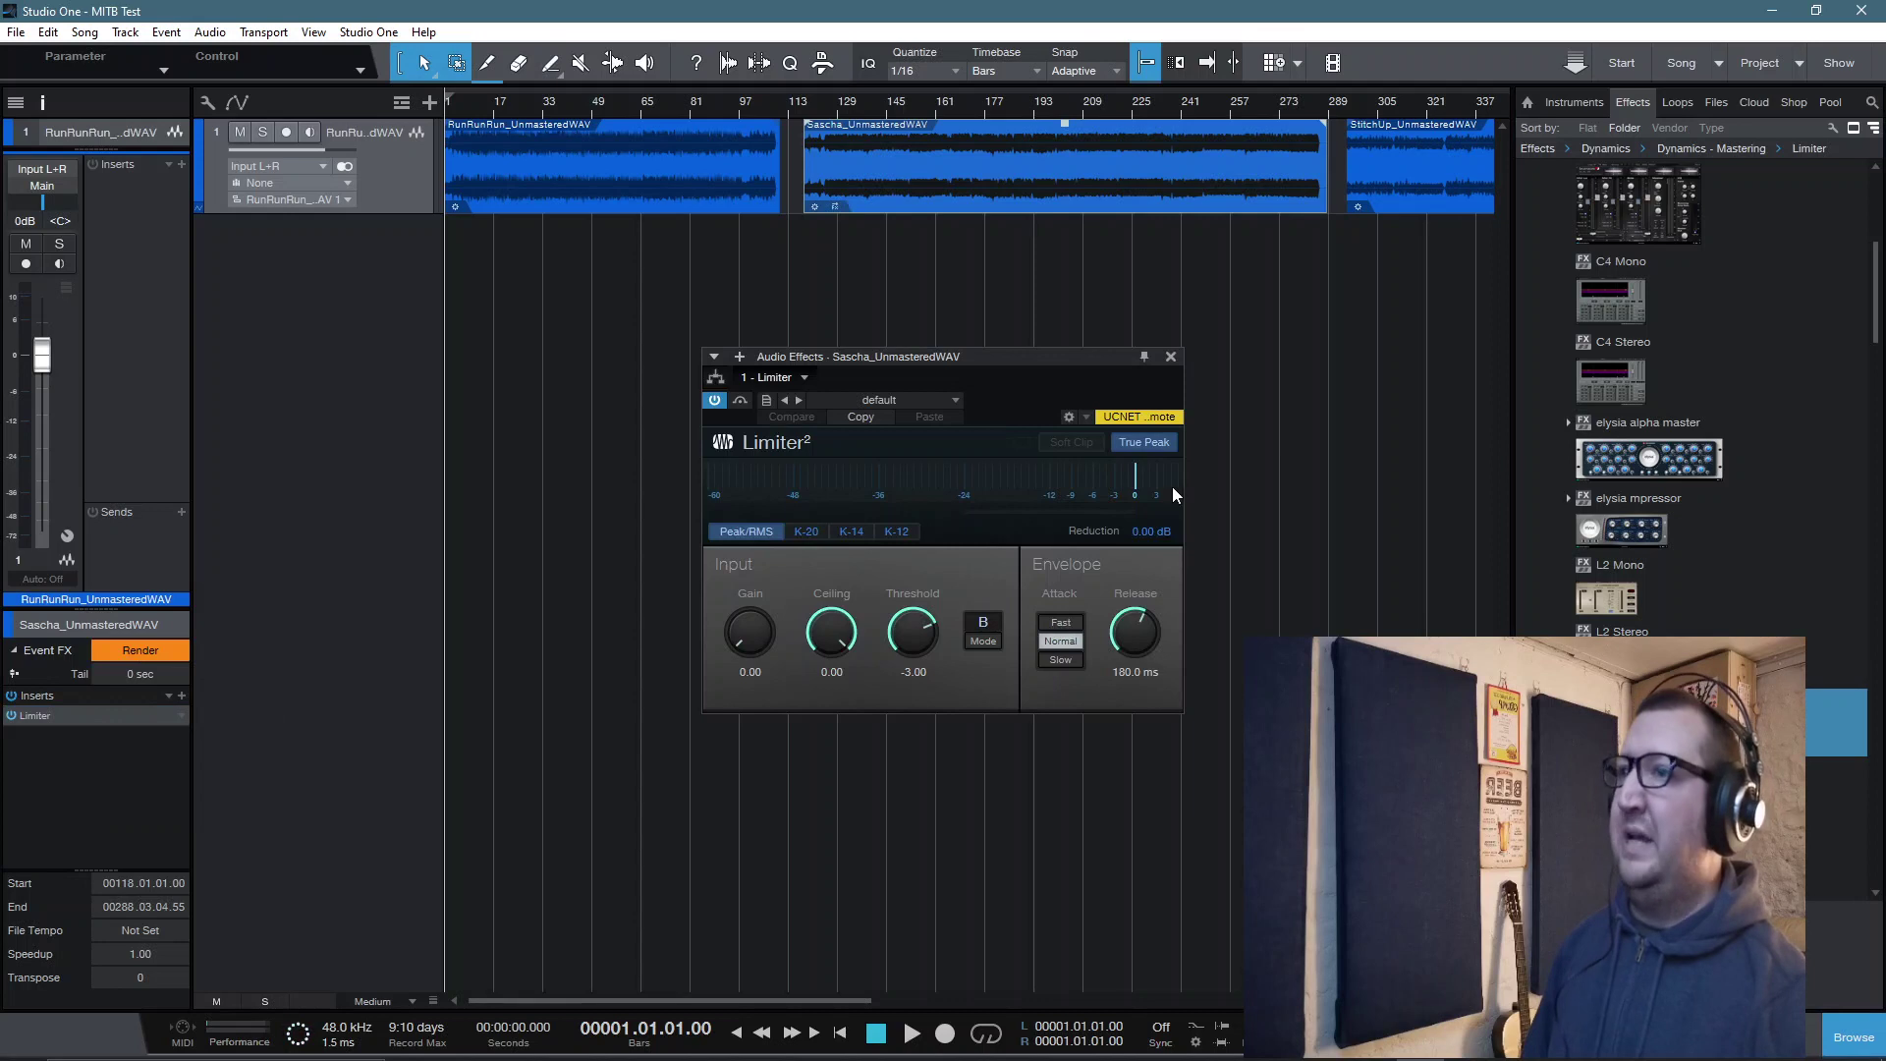
pyautogui.click(1171, 355)
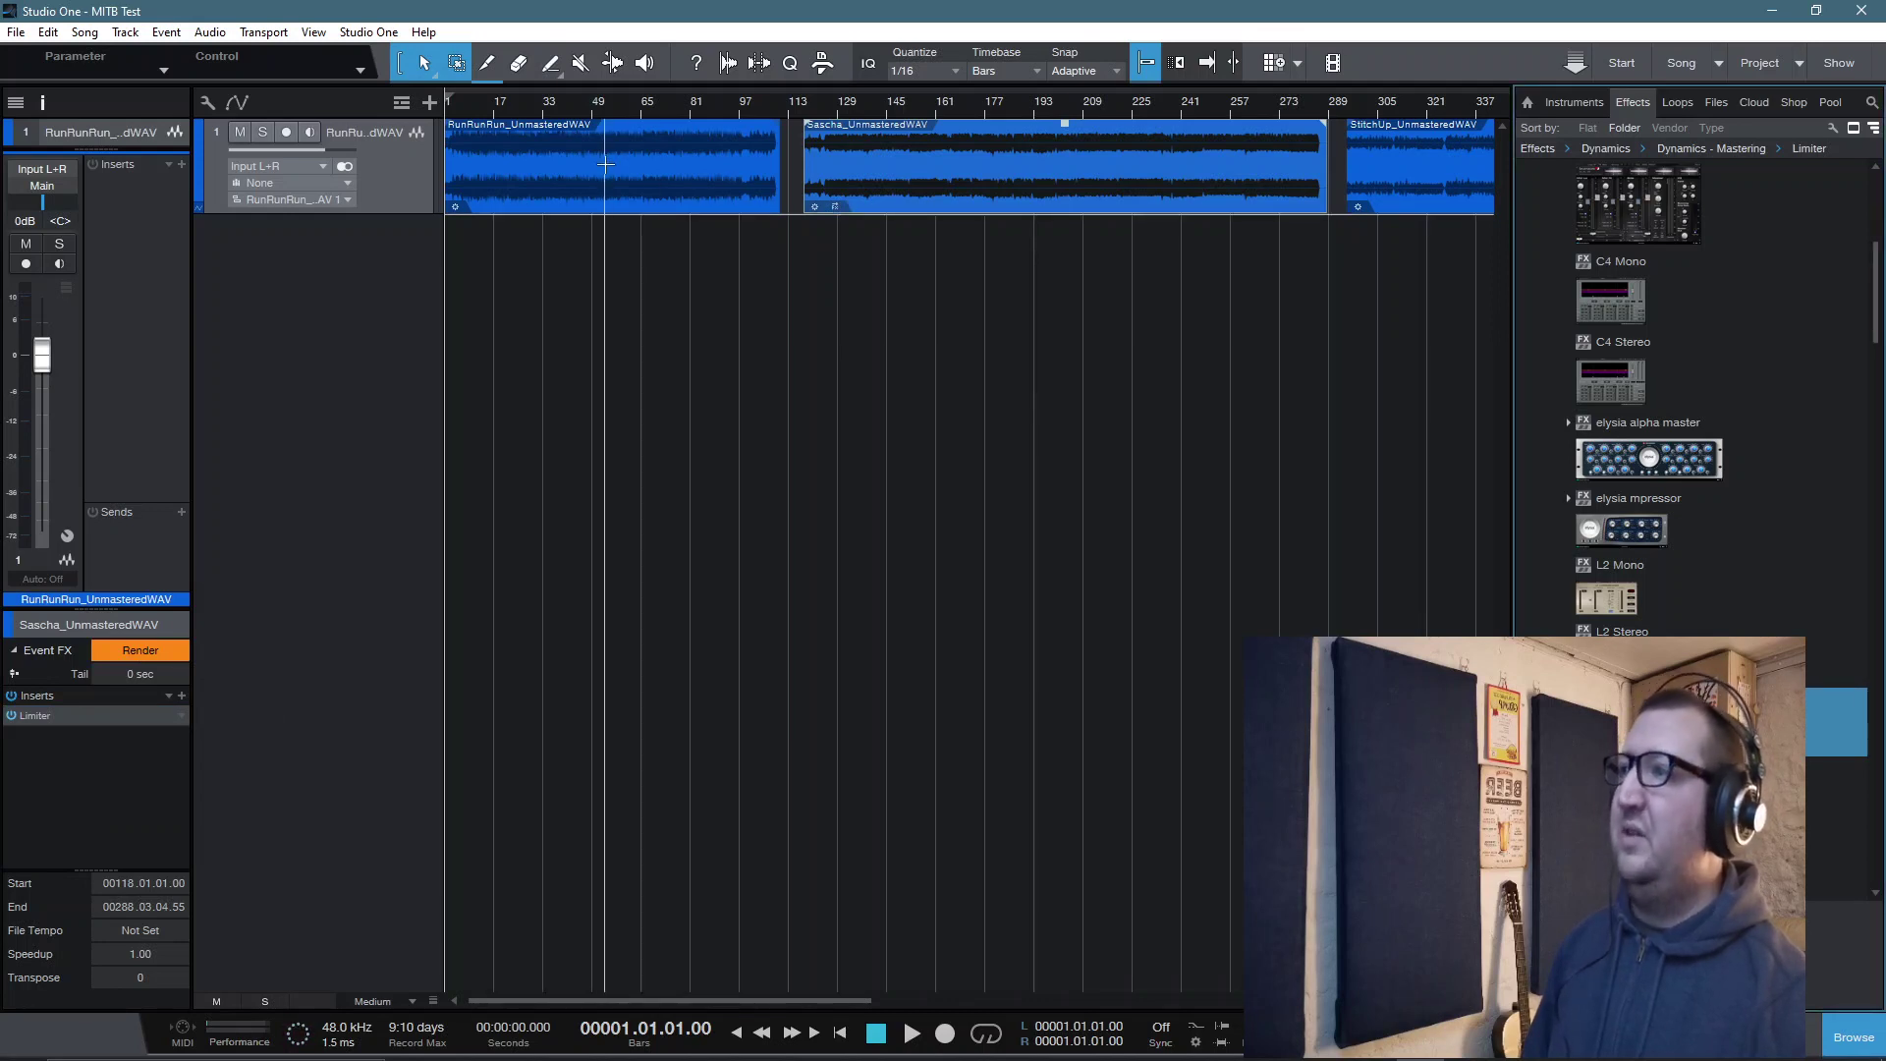
# Step: Enable Event FX on RunRunRun with an enlarged inserts area, and hide the browser
pyautogui.click(567, 177)
pyautogui.click(146, 652)
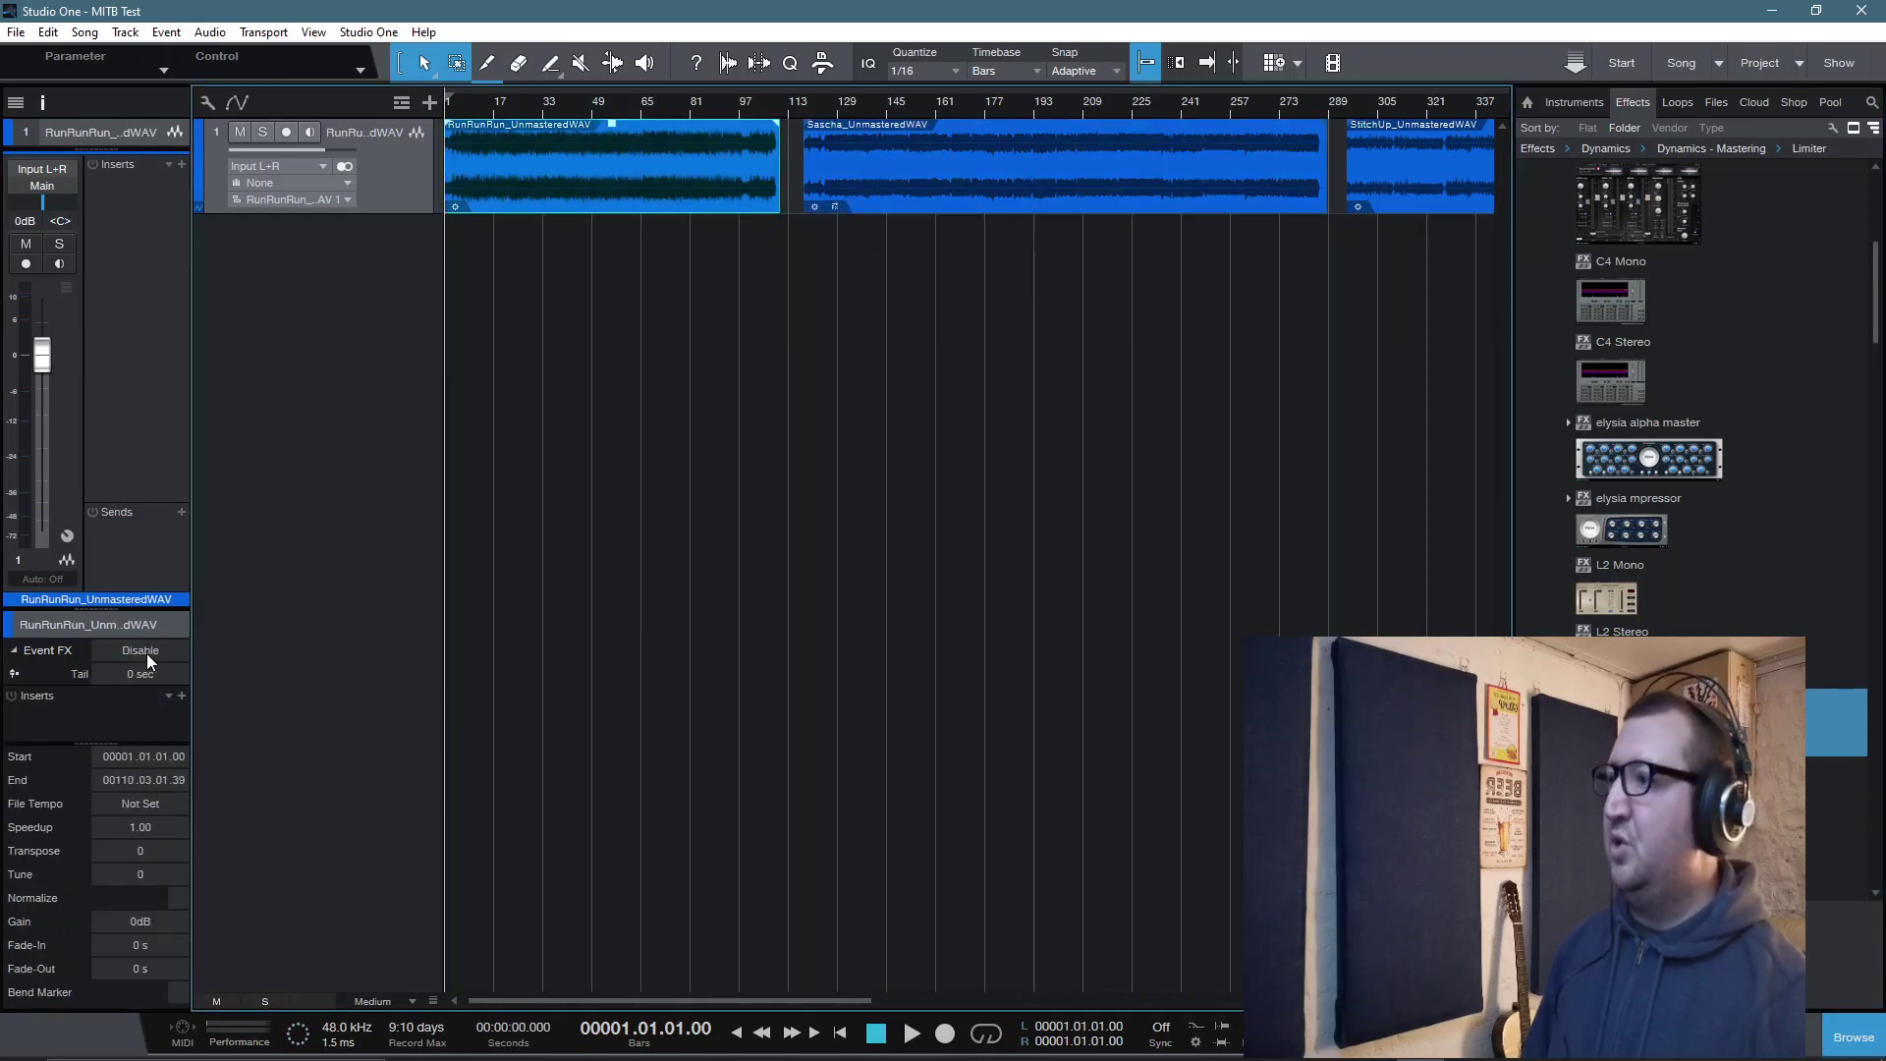
pyautogui.moveTo(102, 742); pyautogui.dragTo(92, 836)
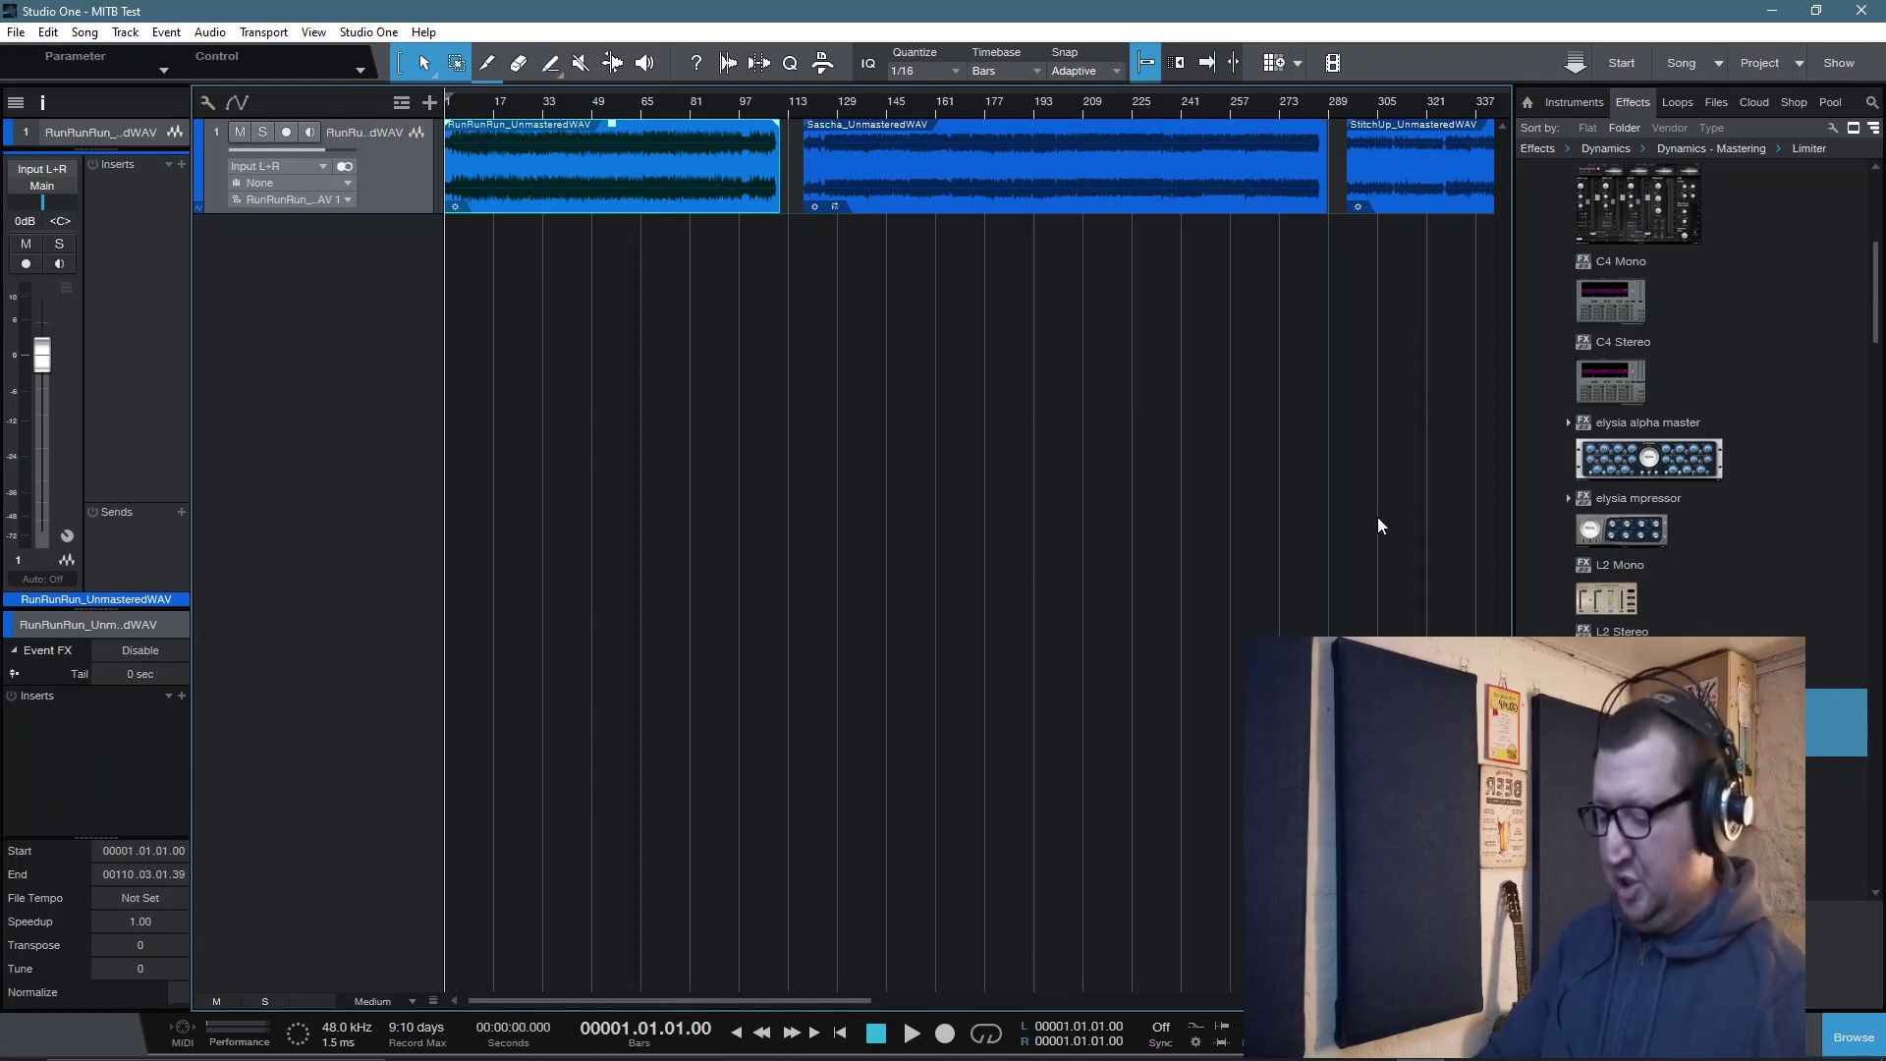
pyautogui.press('F5')
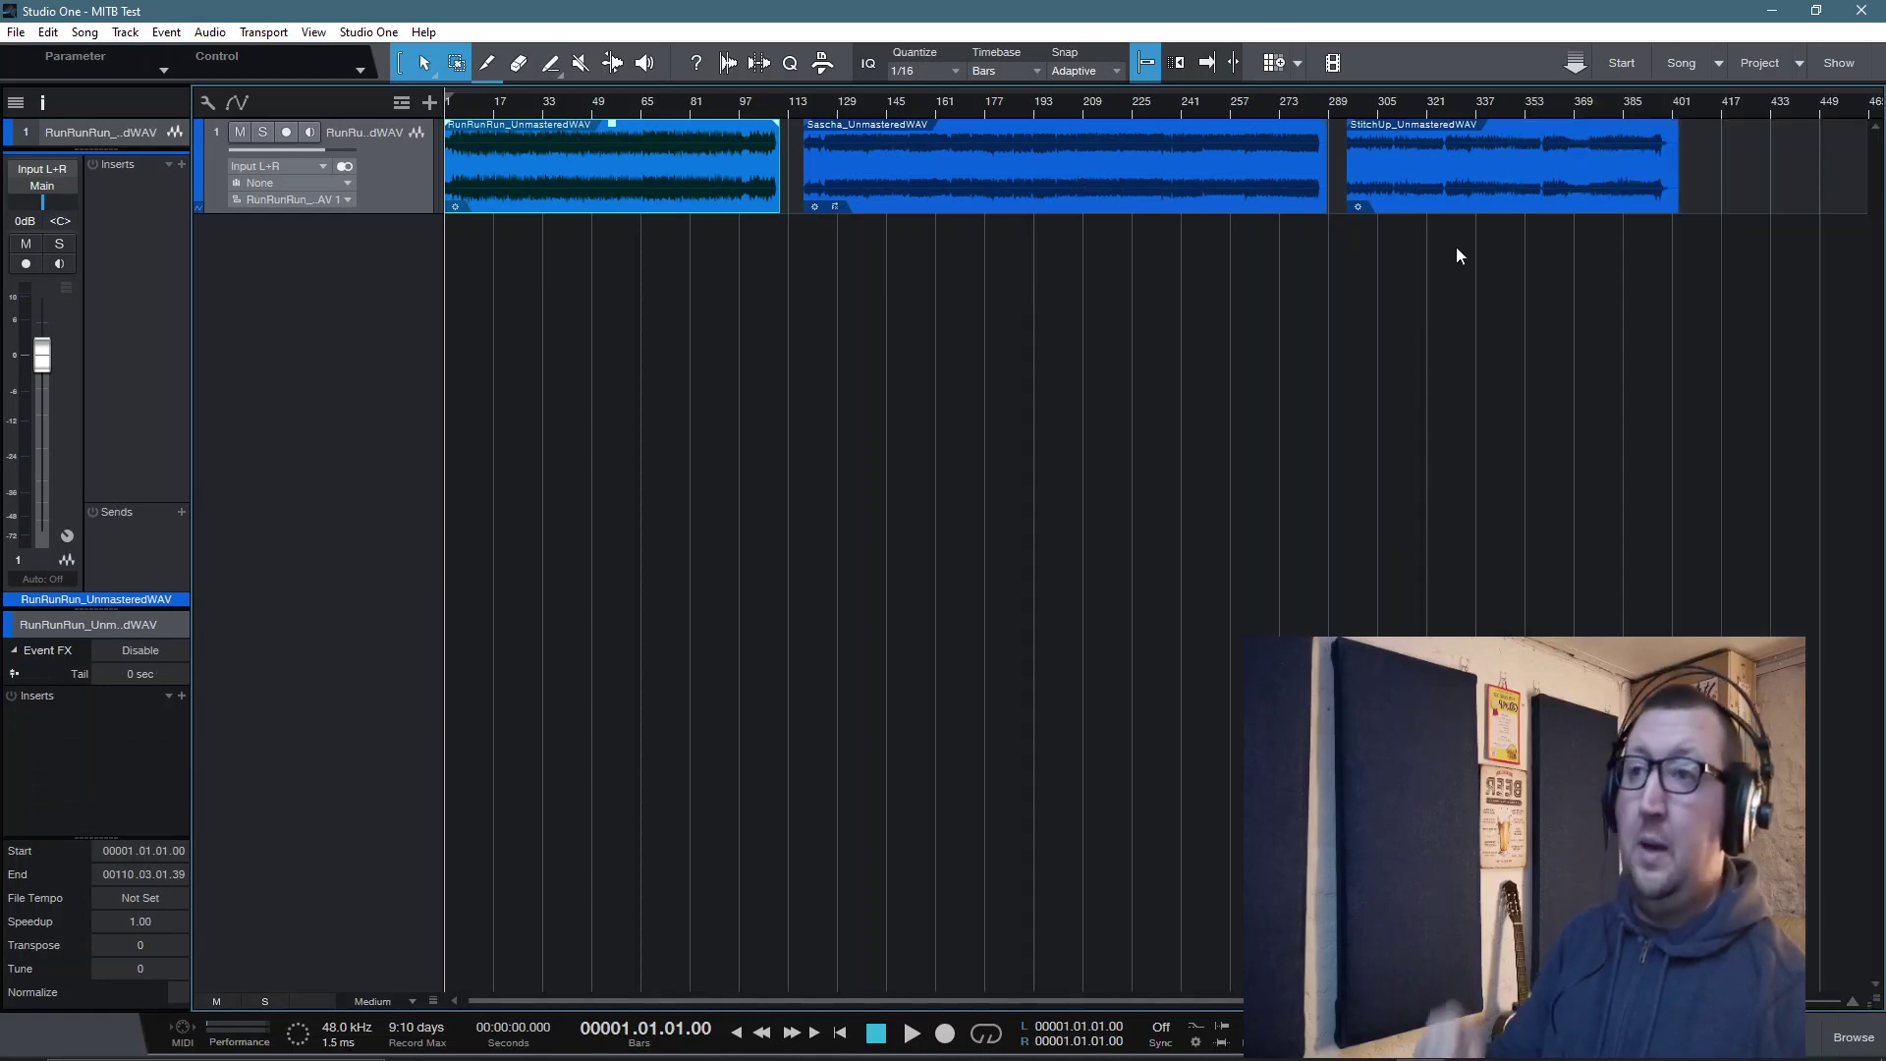
# Step: Enable Event FX on the StitchUp song and enlarge its inserts area
pyautogui.click(1503, 175)
pyautogui.click(155, 654)
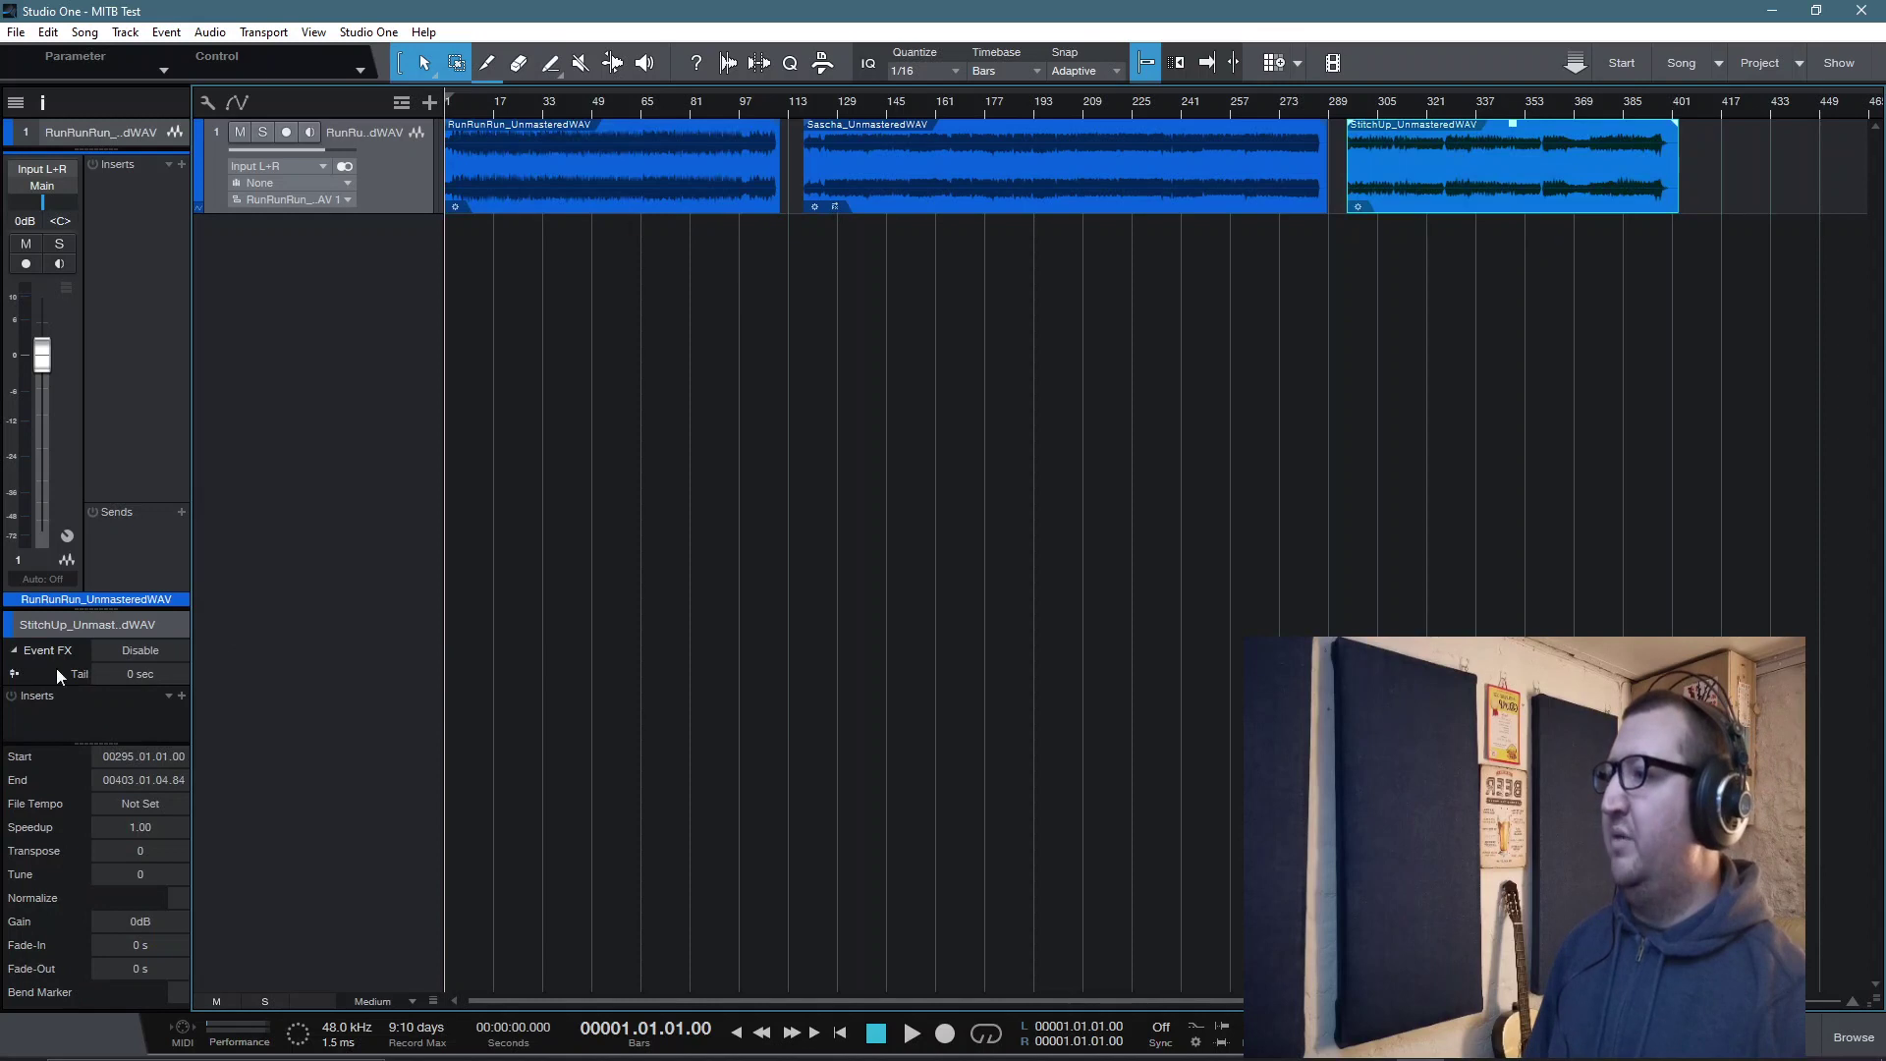
pyautogui.moveTo(94, 745); pyautogui.dragTo(95, 851)
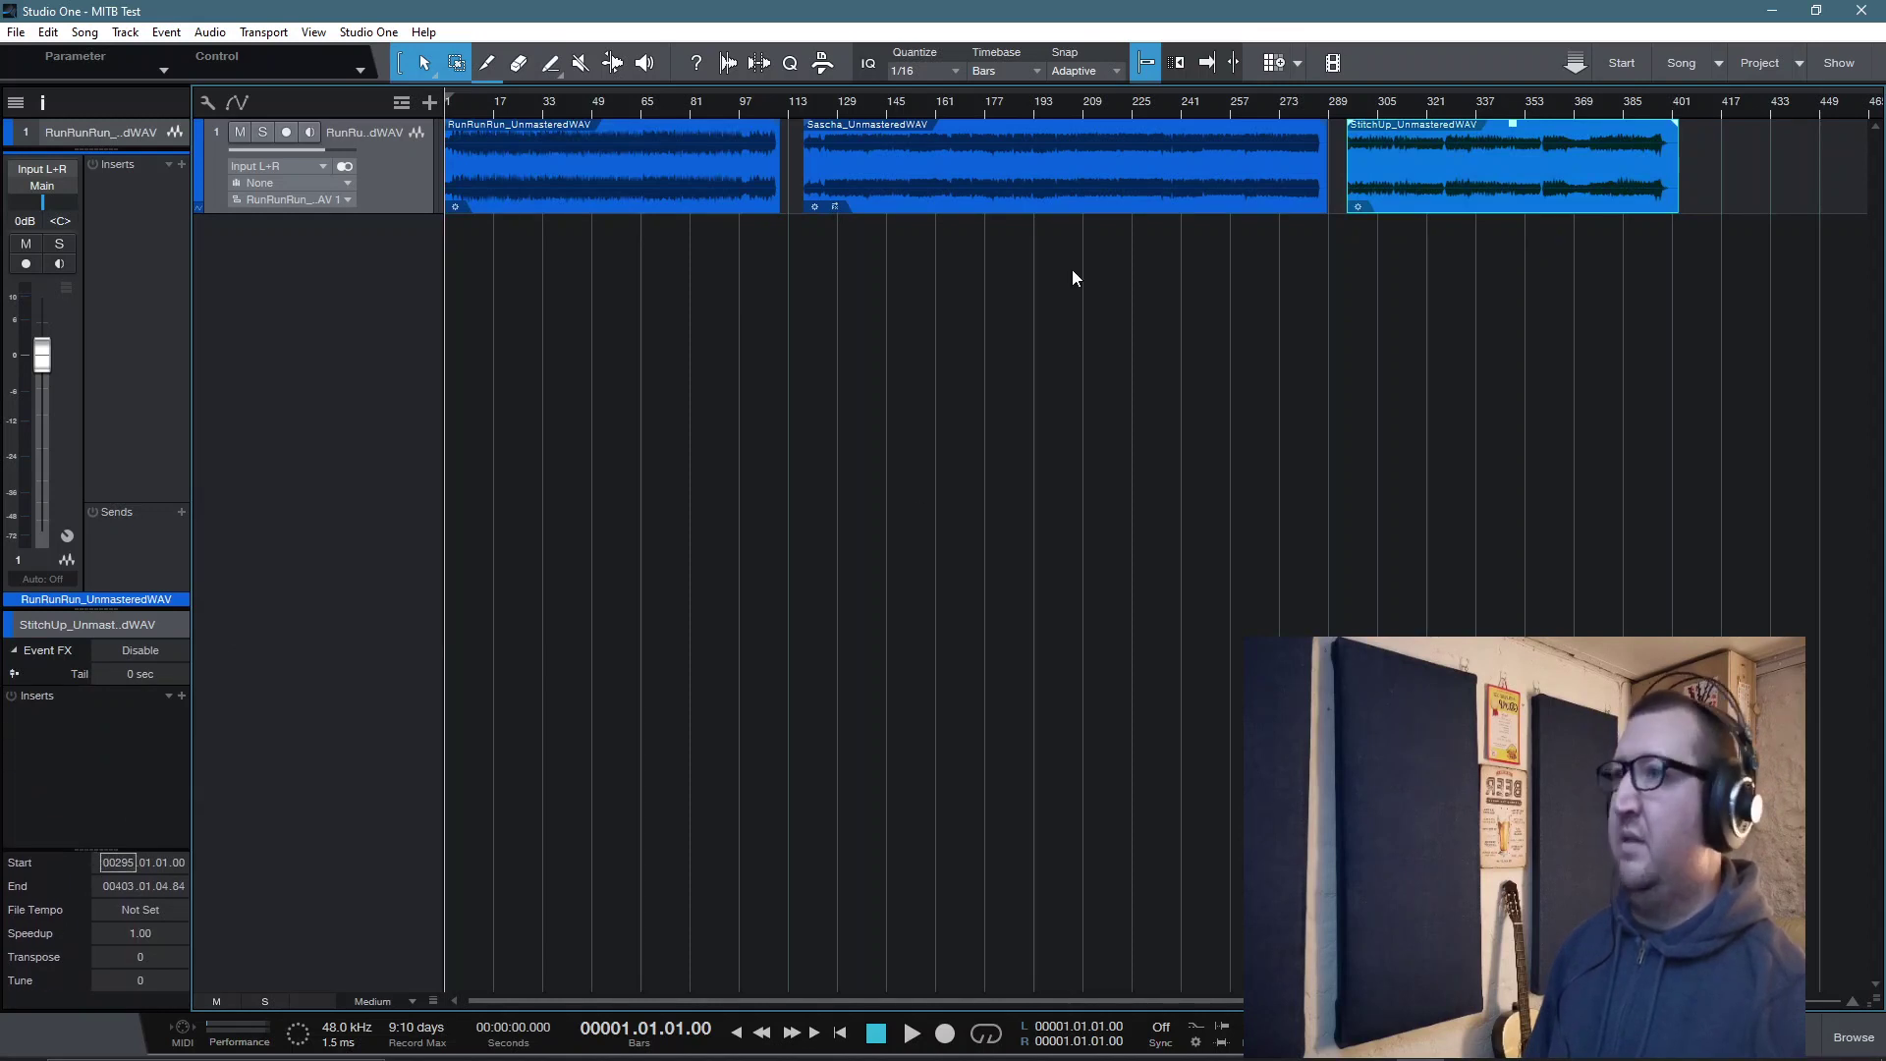
# Step: Remove the Limiter from the Sascha song's event effects
pyautogui.click(1056, 168)
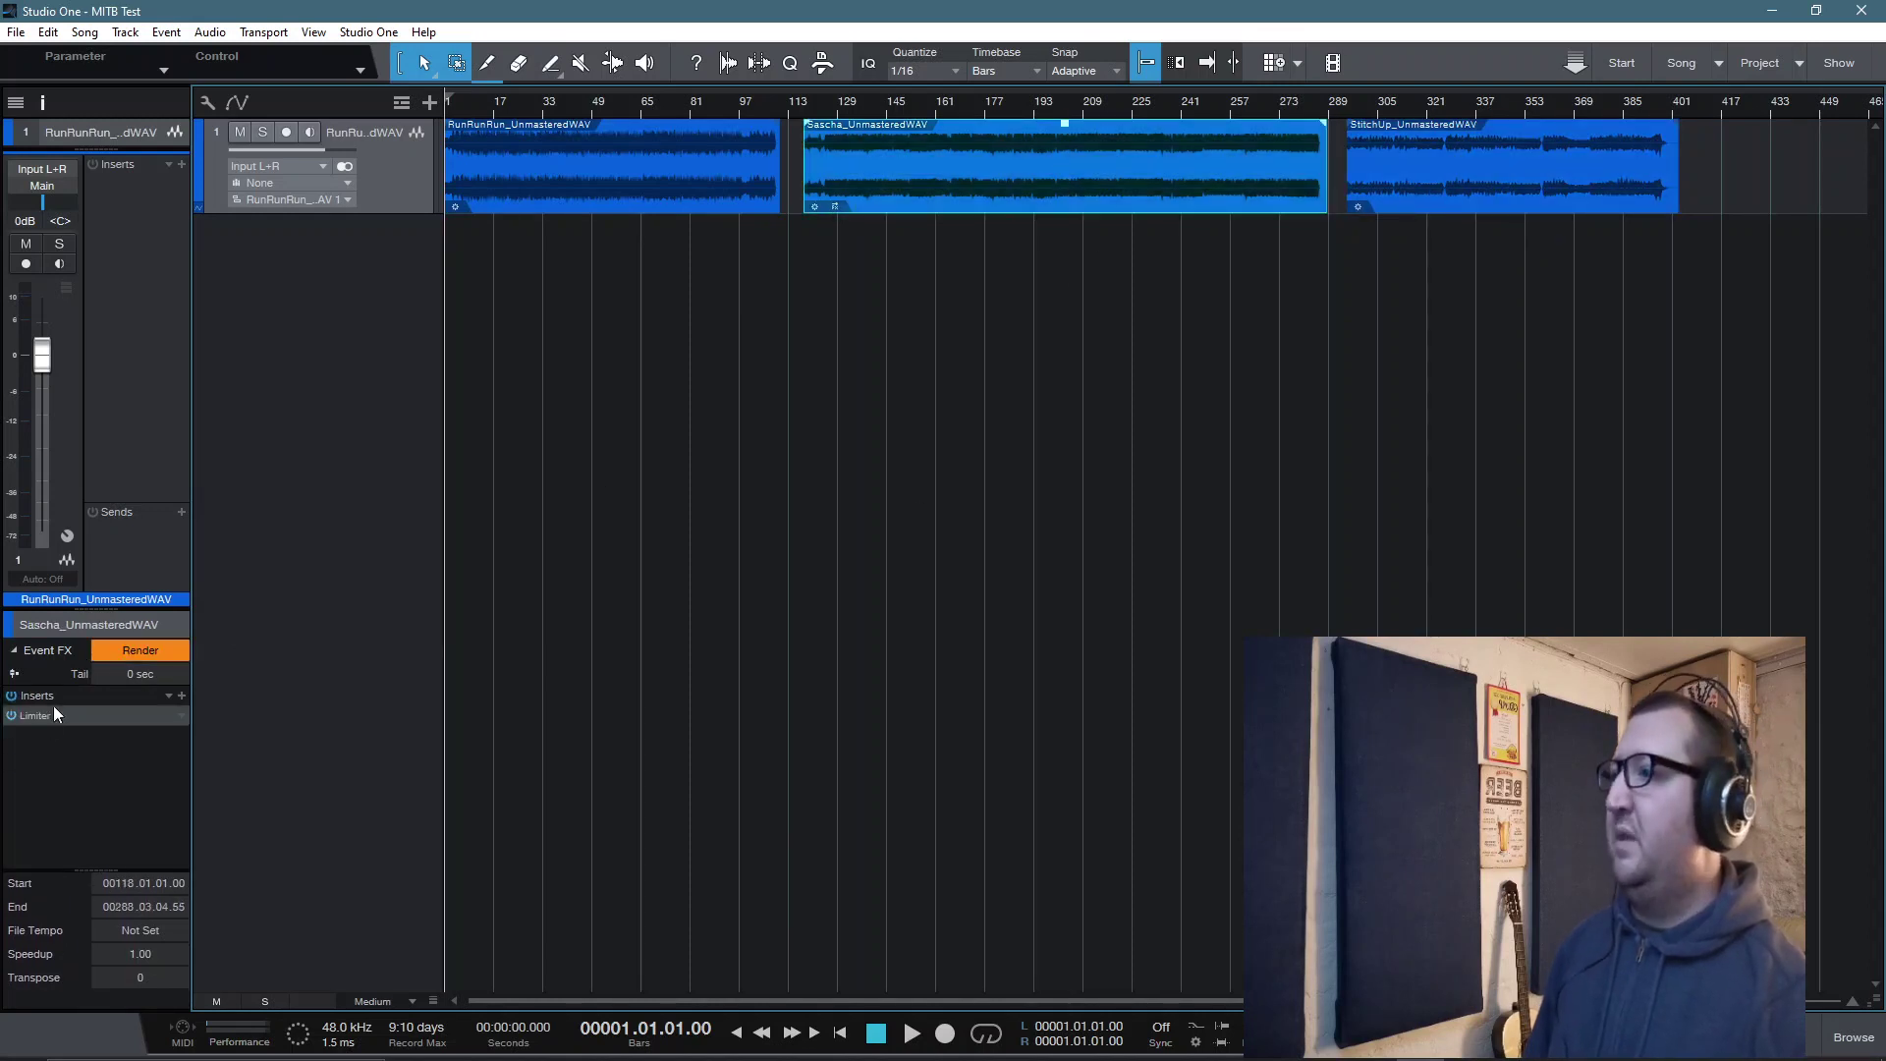
pyautogui.click(183, 716)
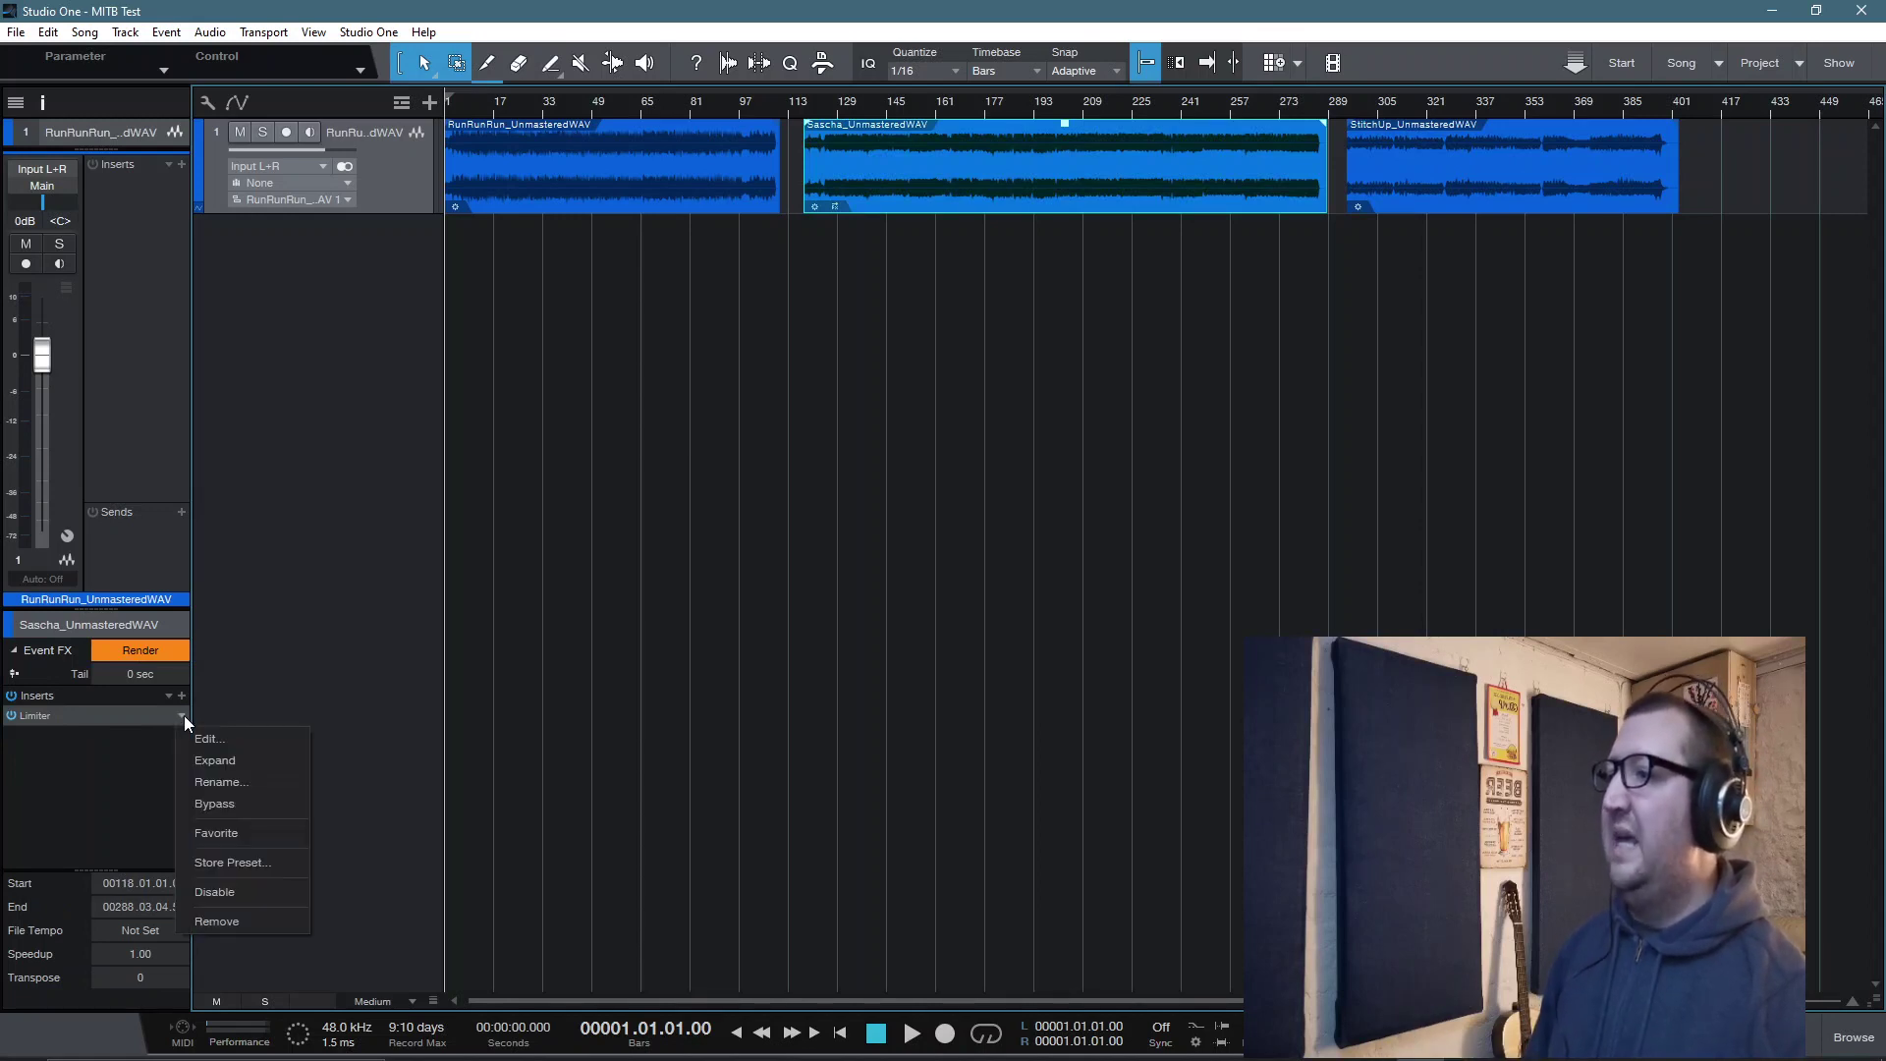
pyautogui.click(233, 921)
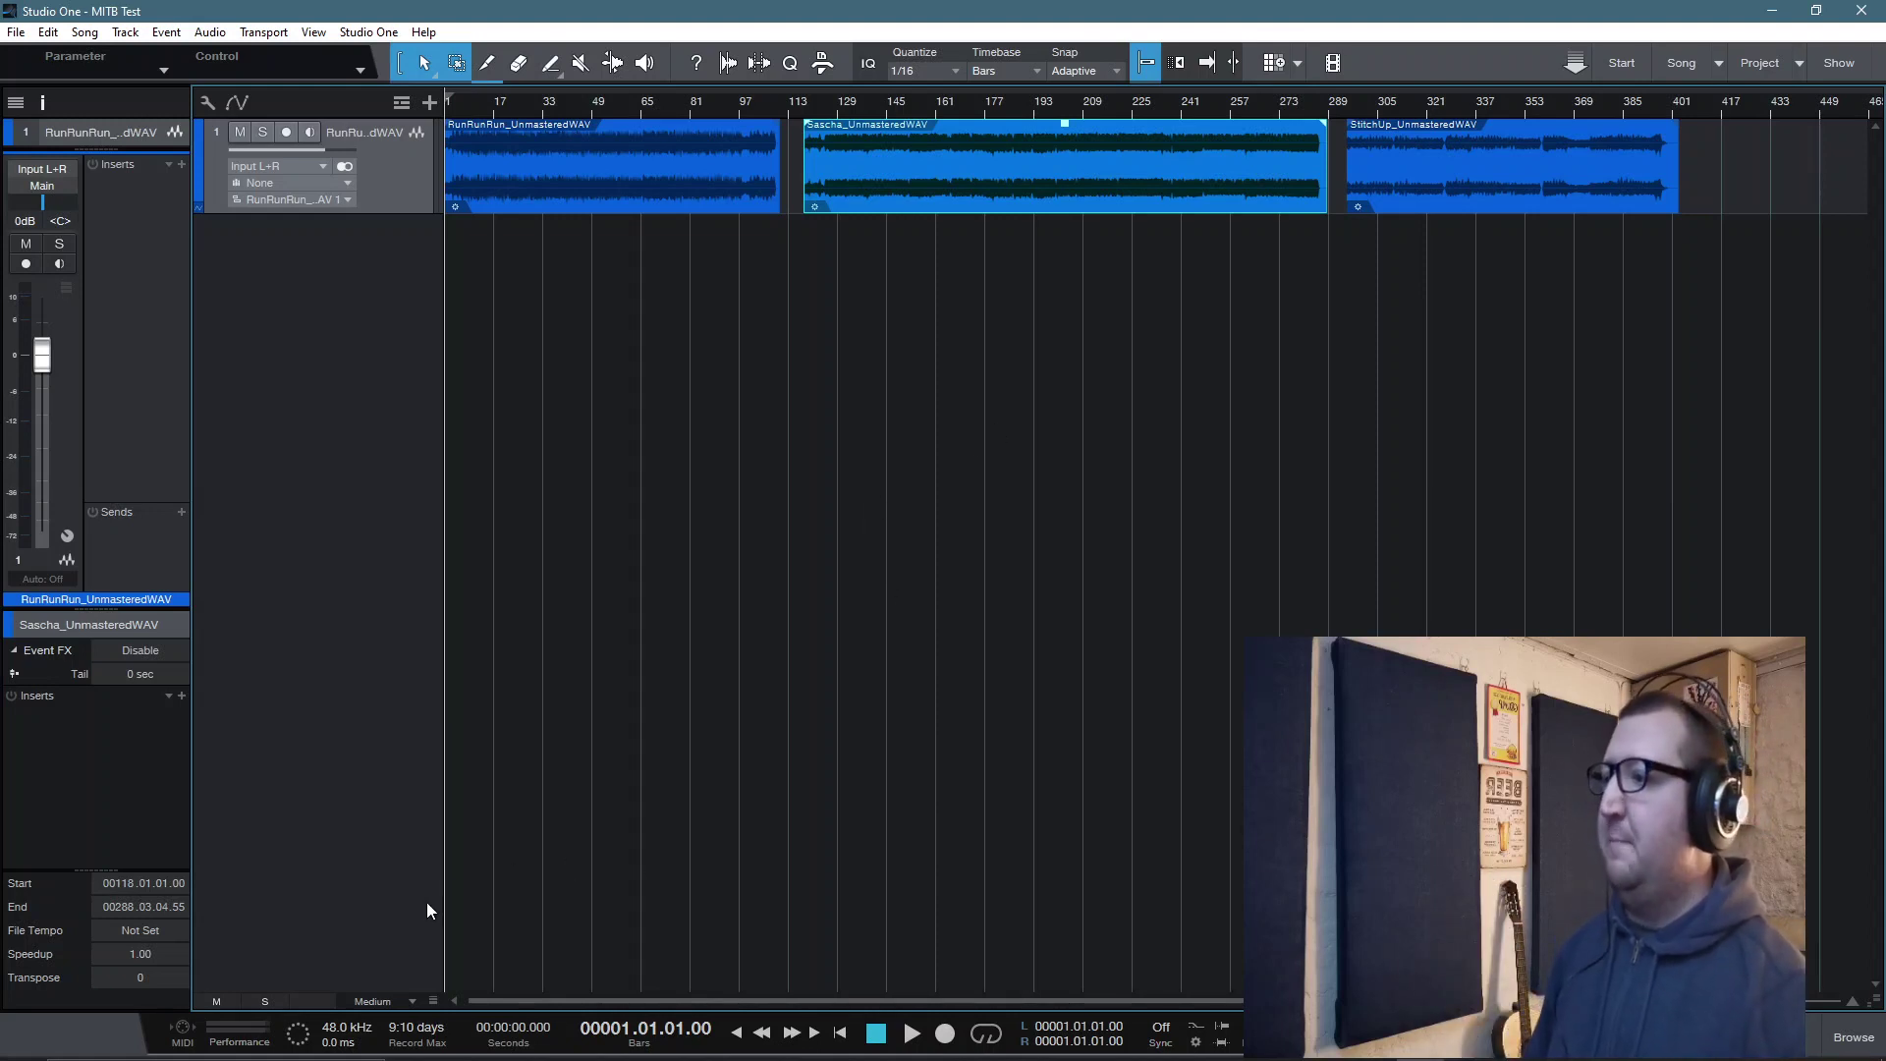
# Step: Set the track height to X-Large and bring the mixer console back
pyautogui.click(411, 1000)
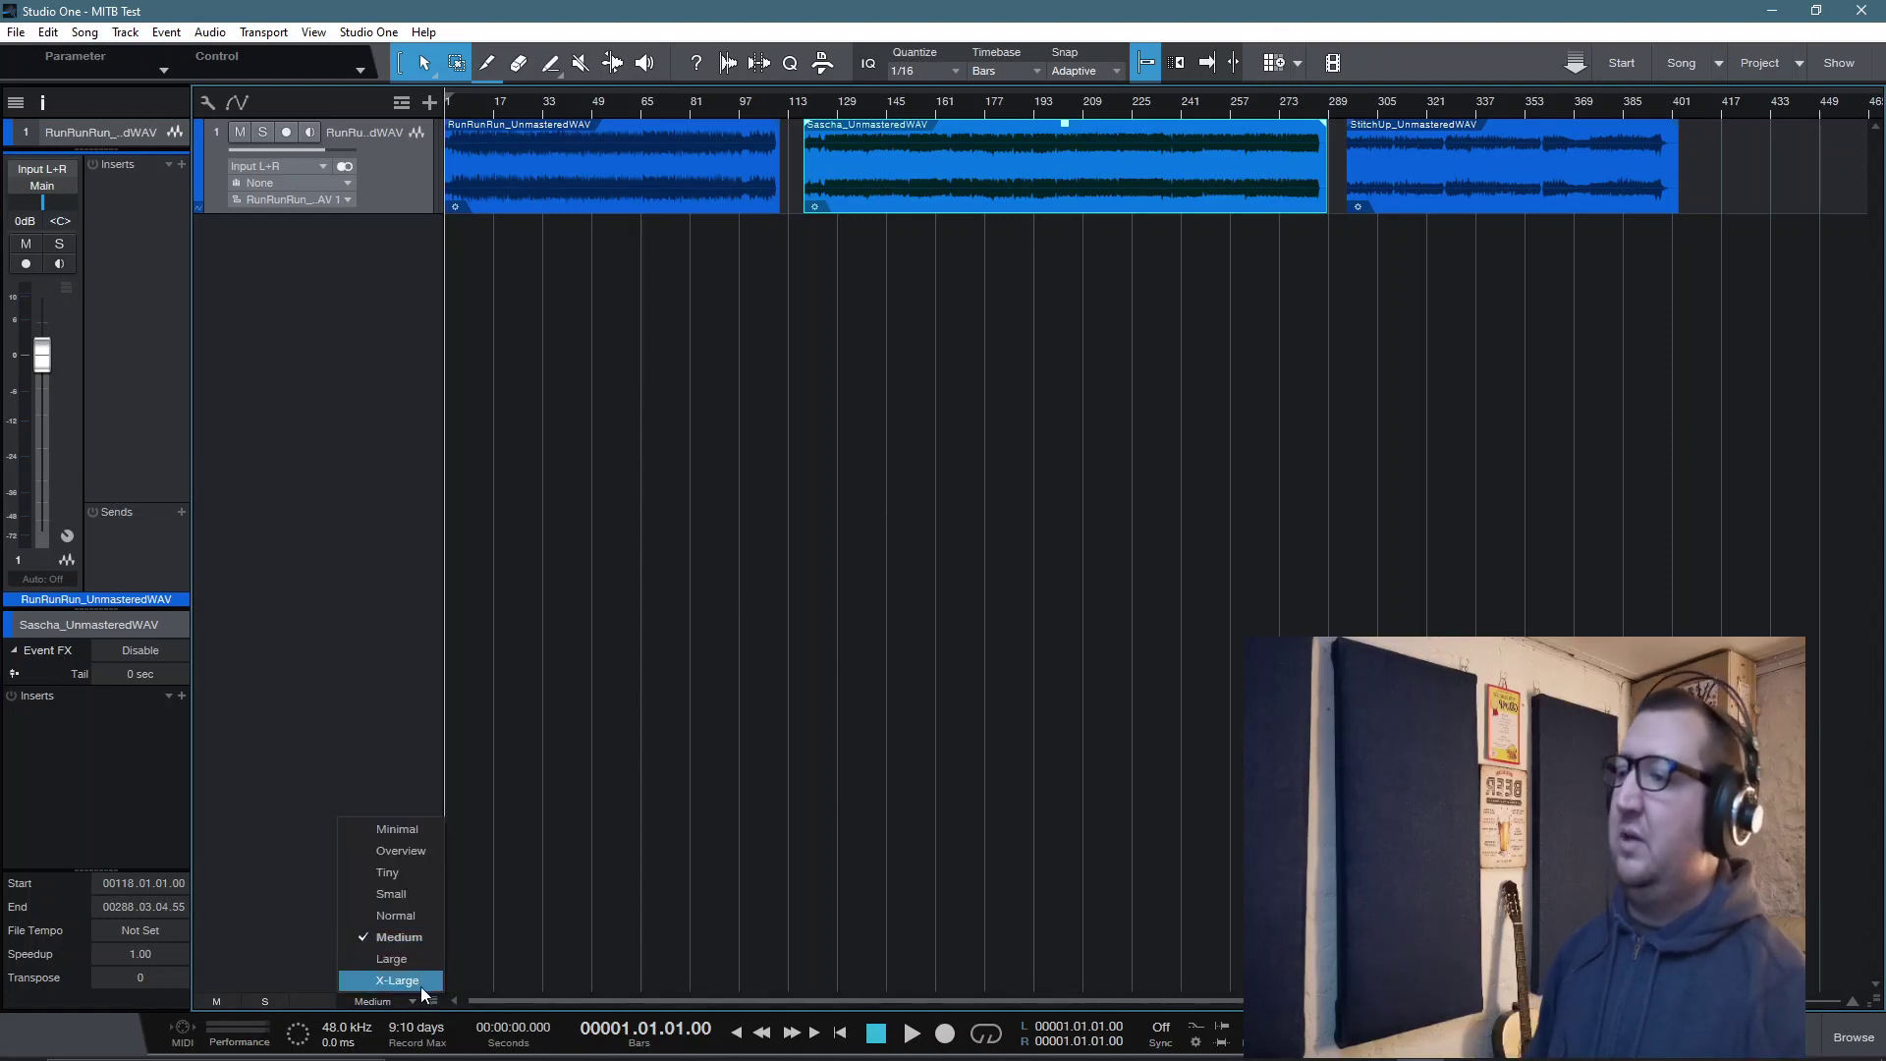
pyautogui.click(421, 981)
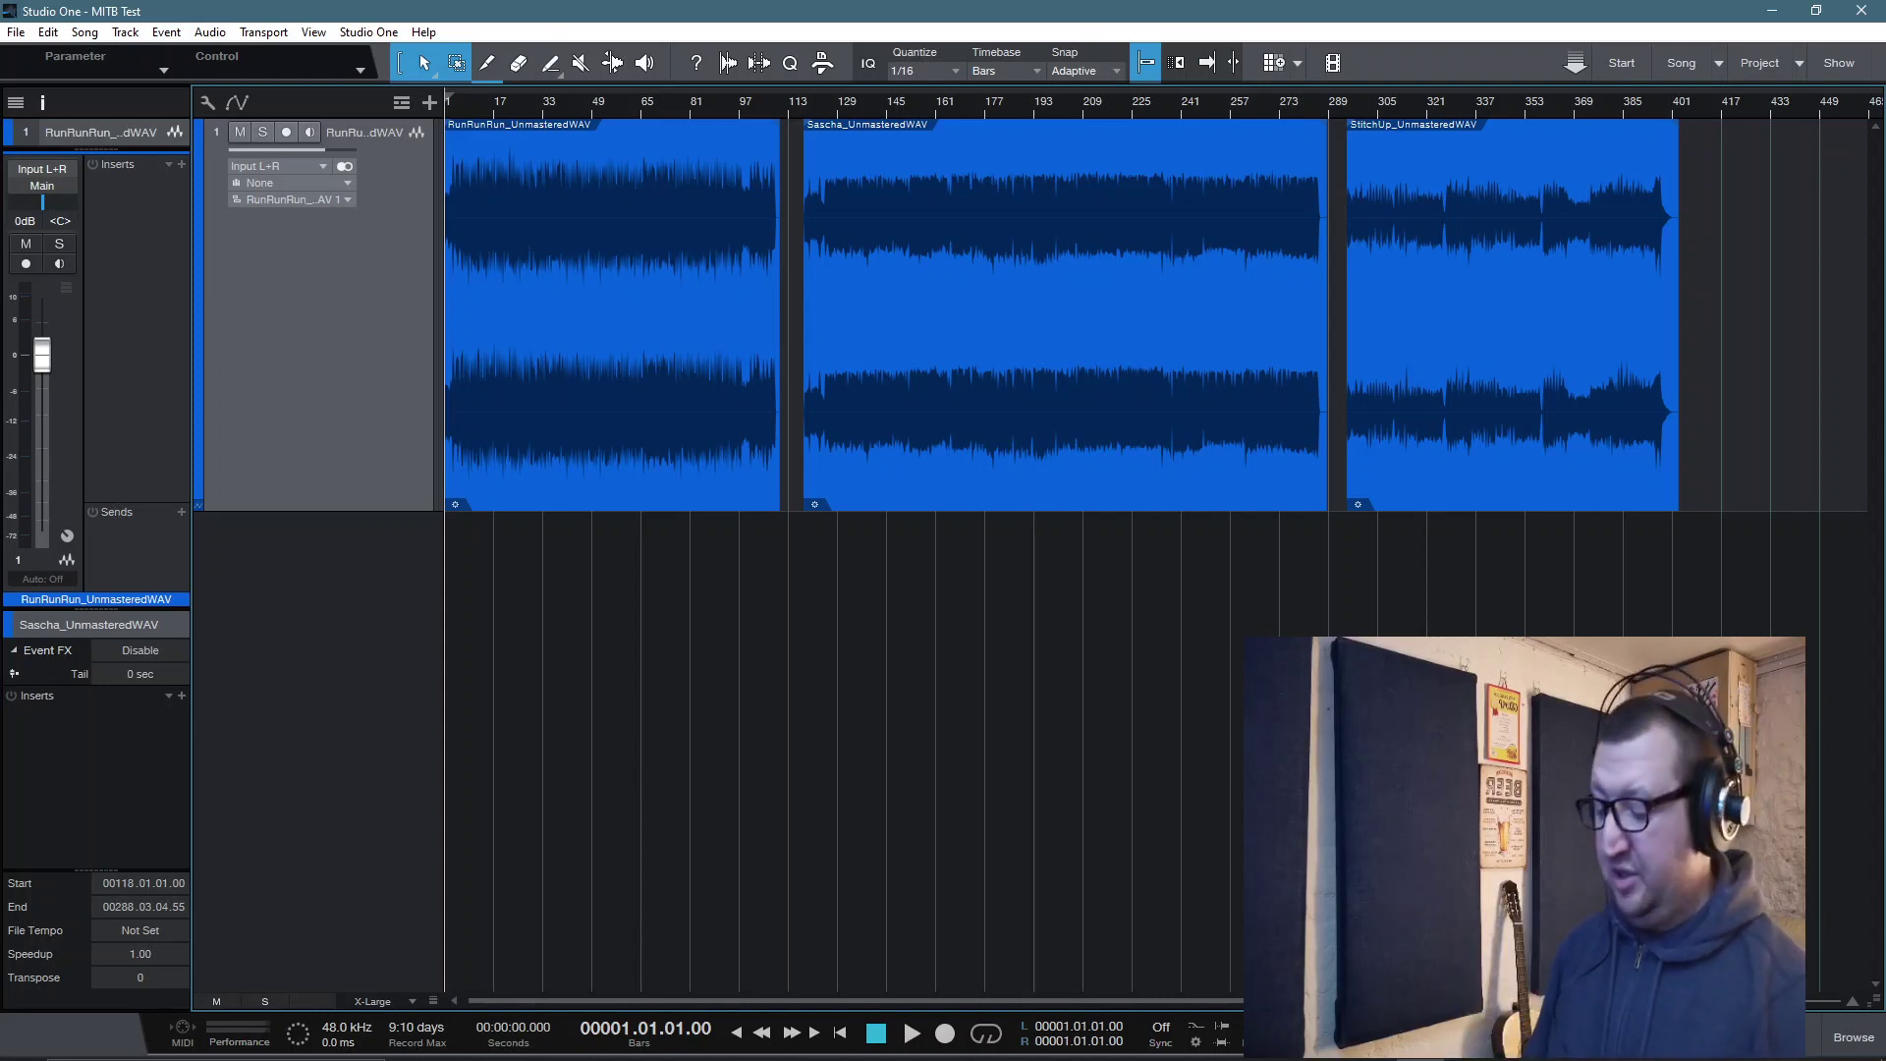
pyautogui.press('F3')
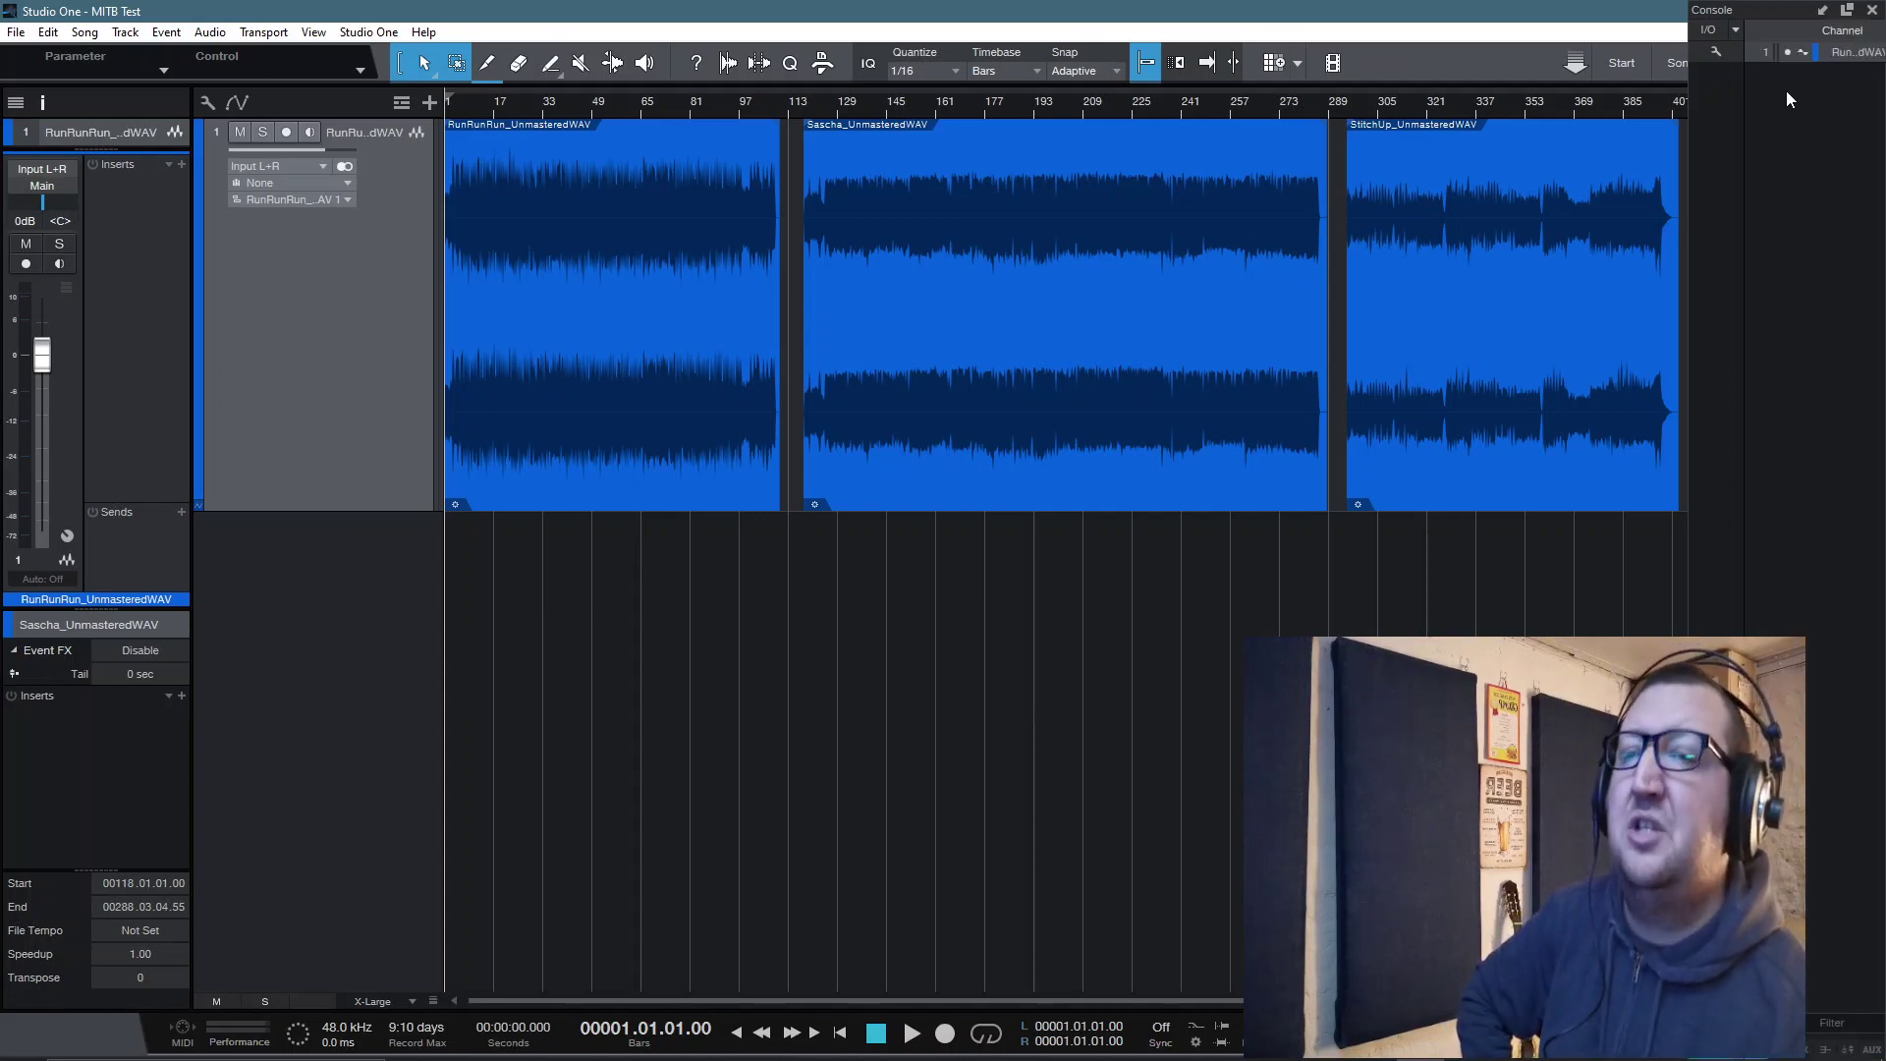
# Step: Hide channel 1 so the console shows only the Main output strip, then open the console settings
pyautogui.click(1788, 51)
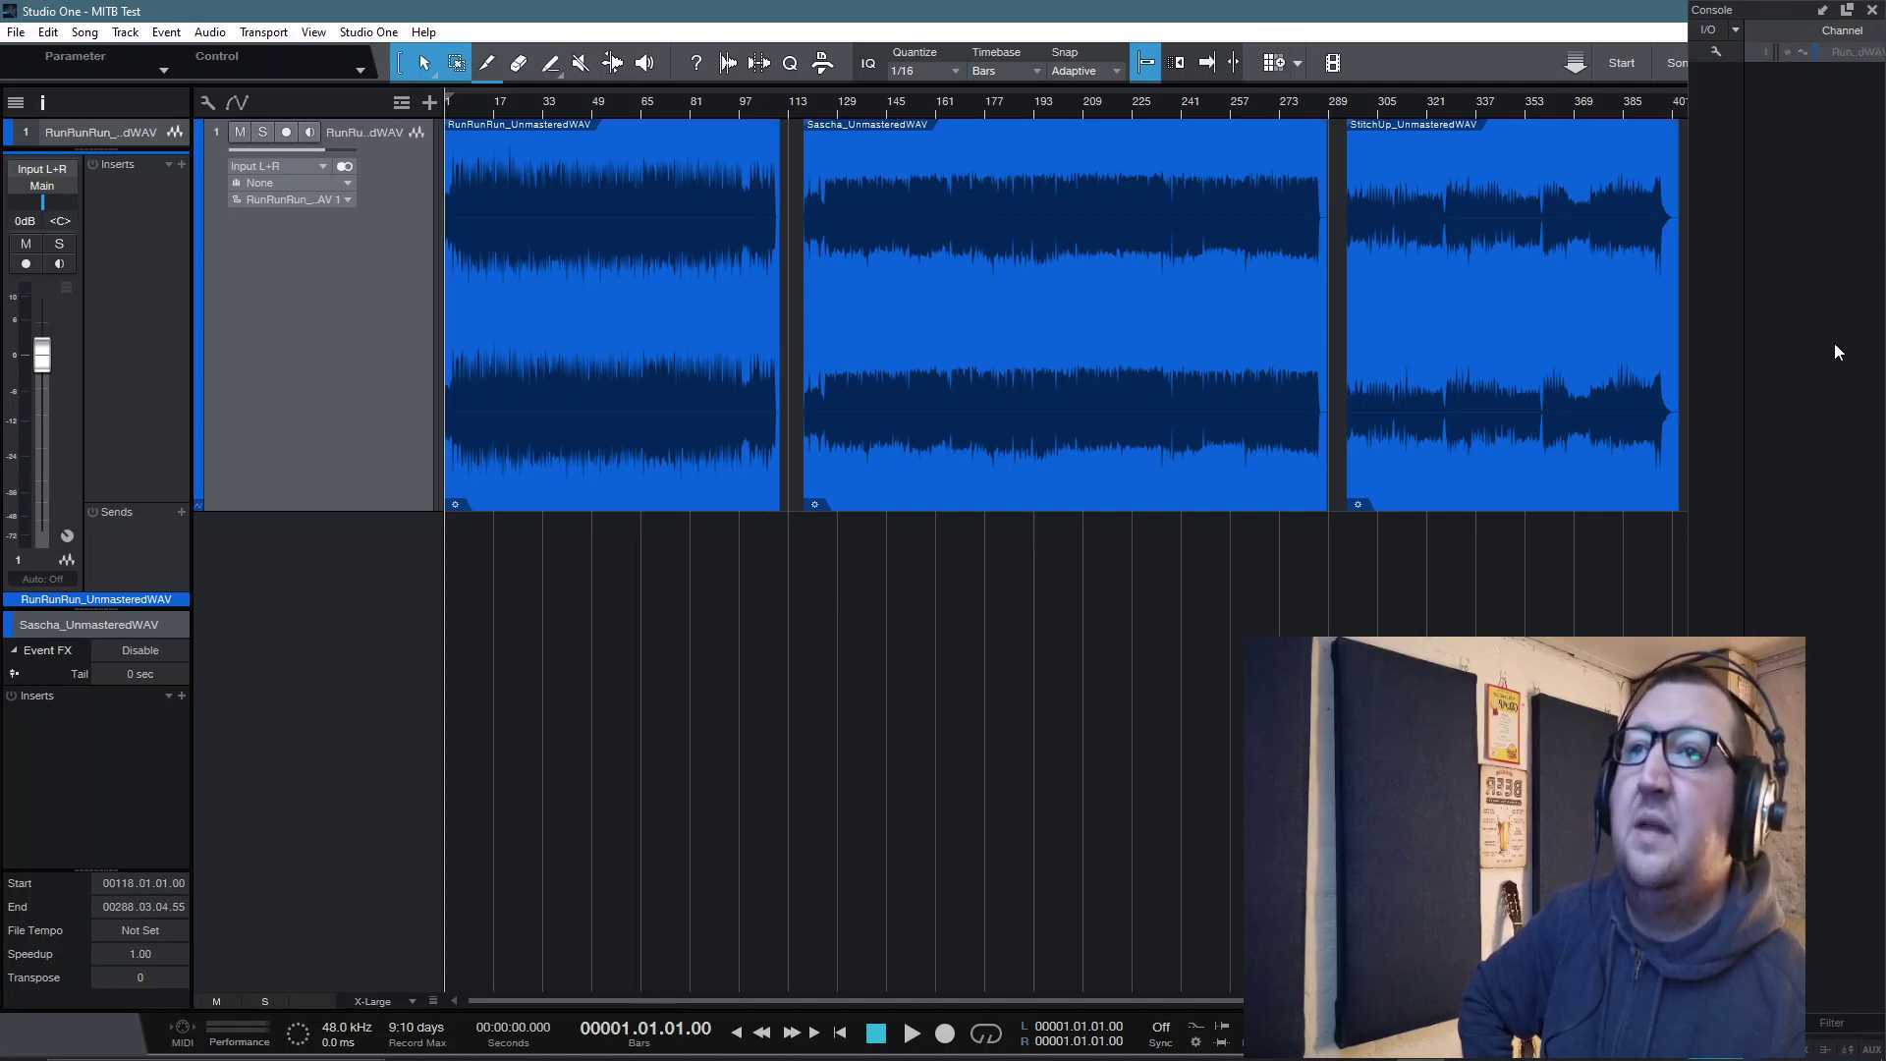
pyautogui.click(1843, 31)
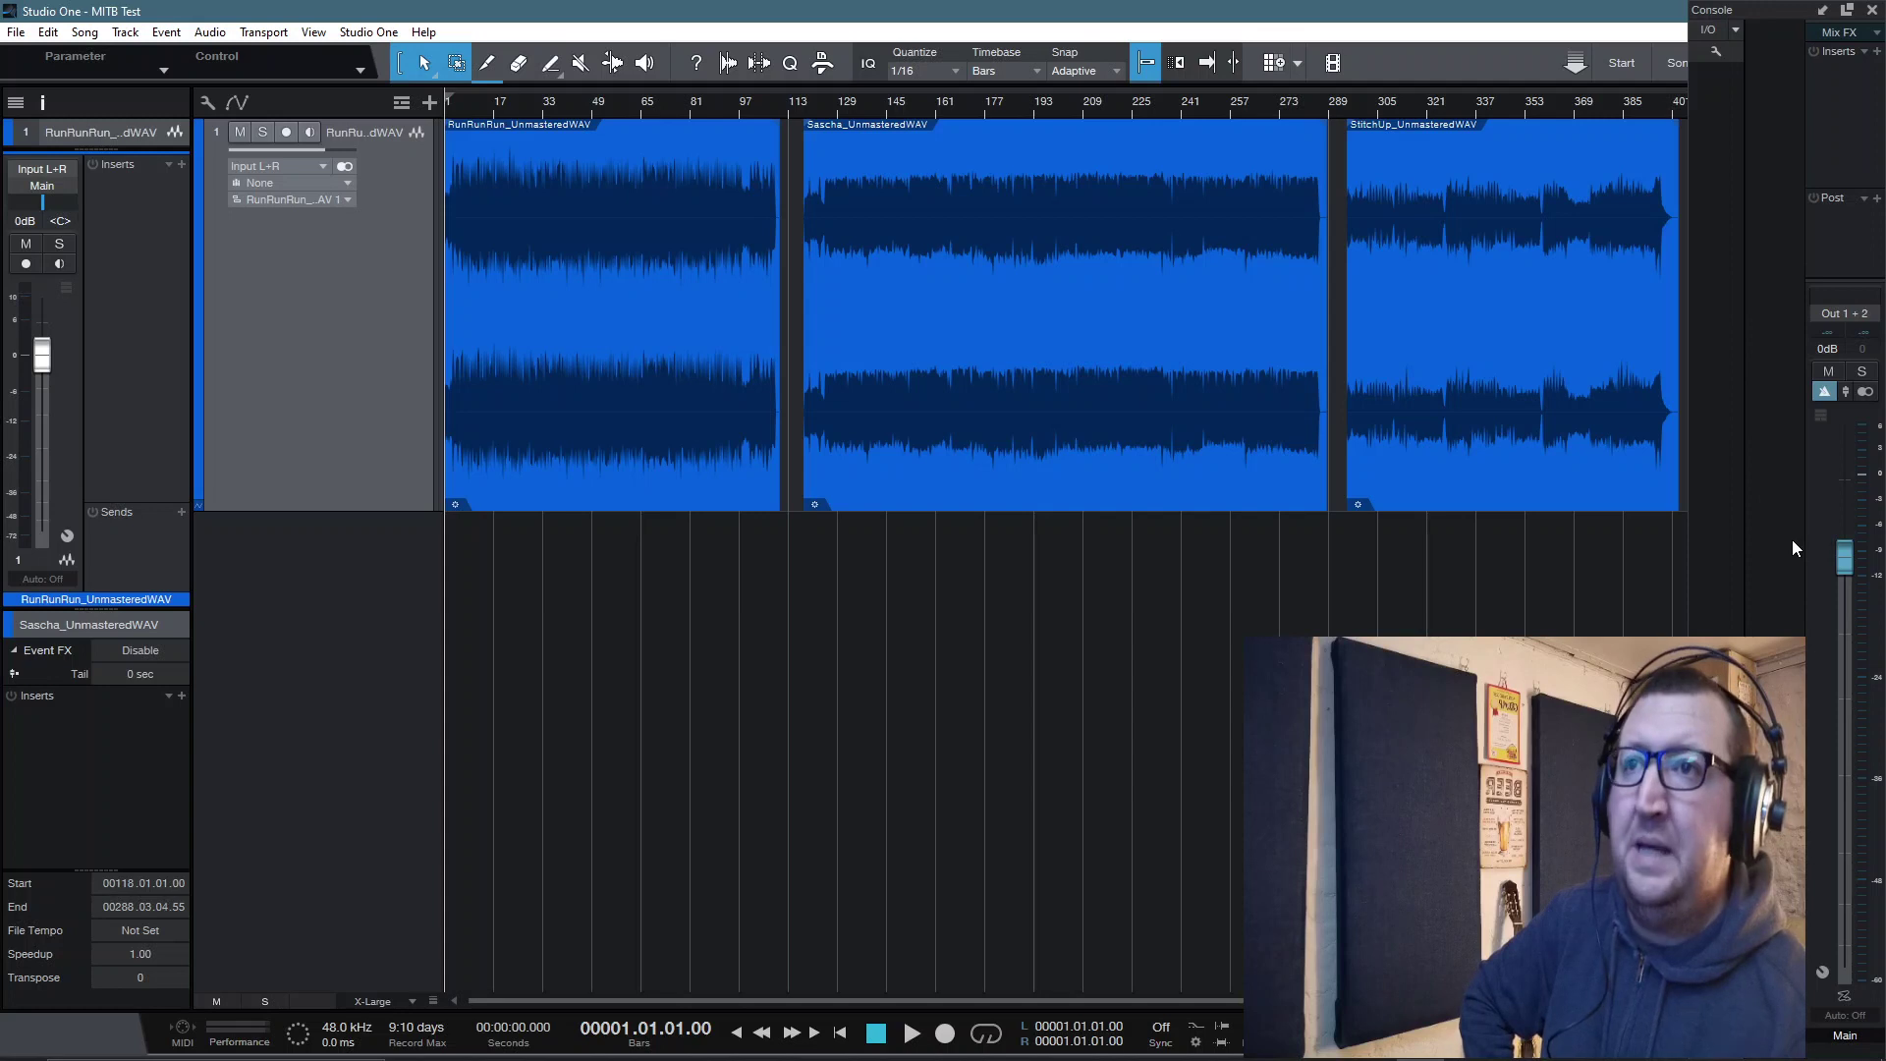
pyautogui.click(1719, 52)
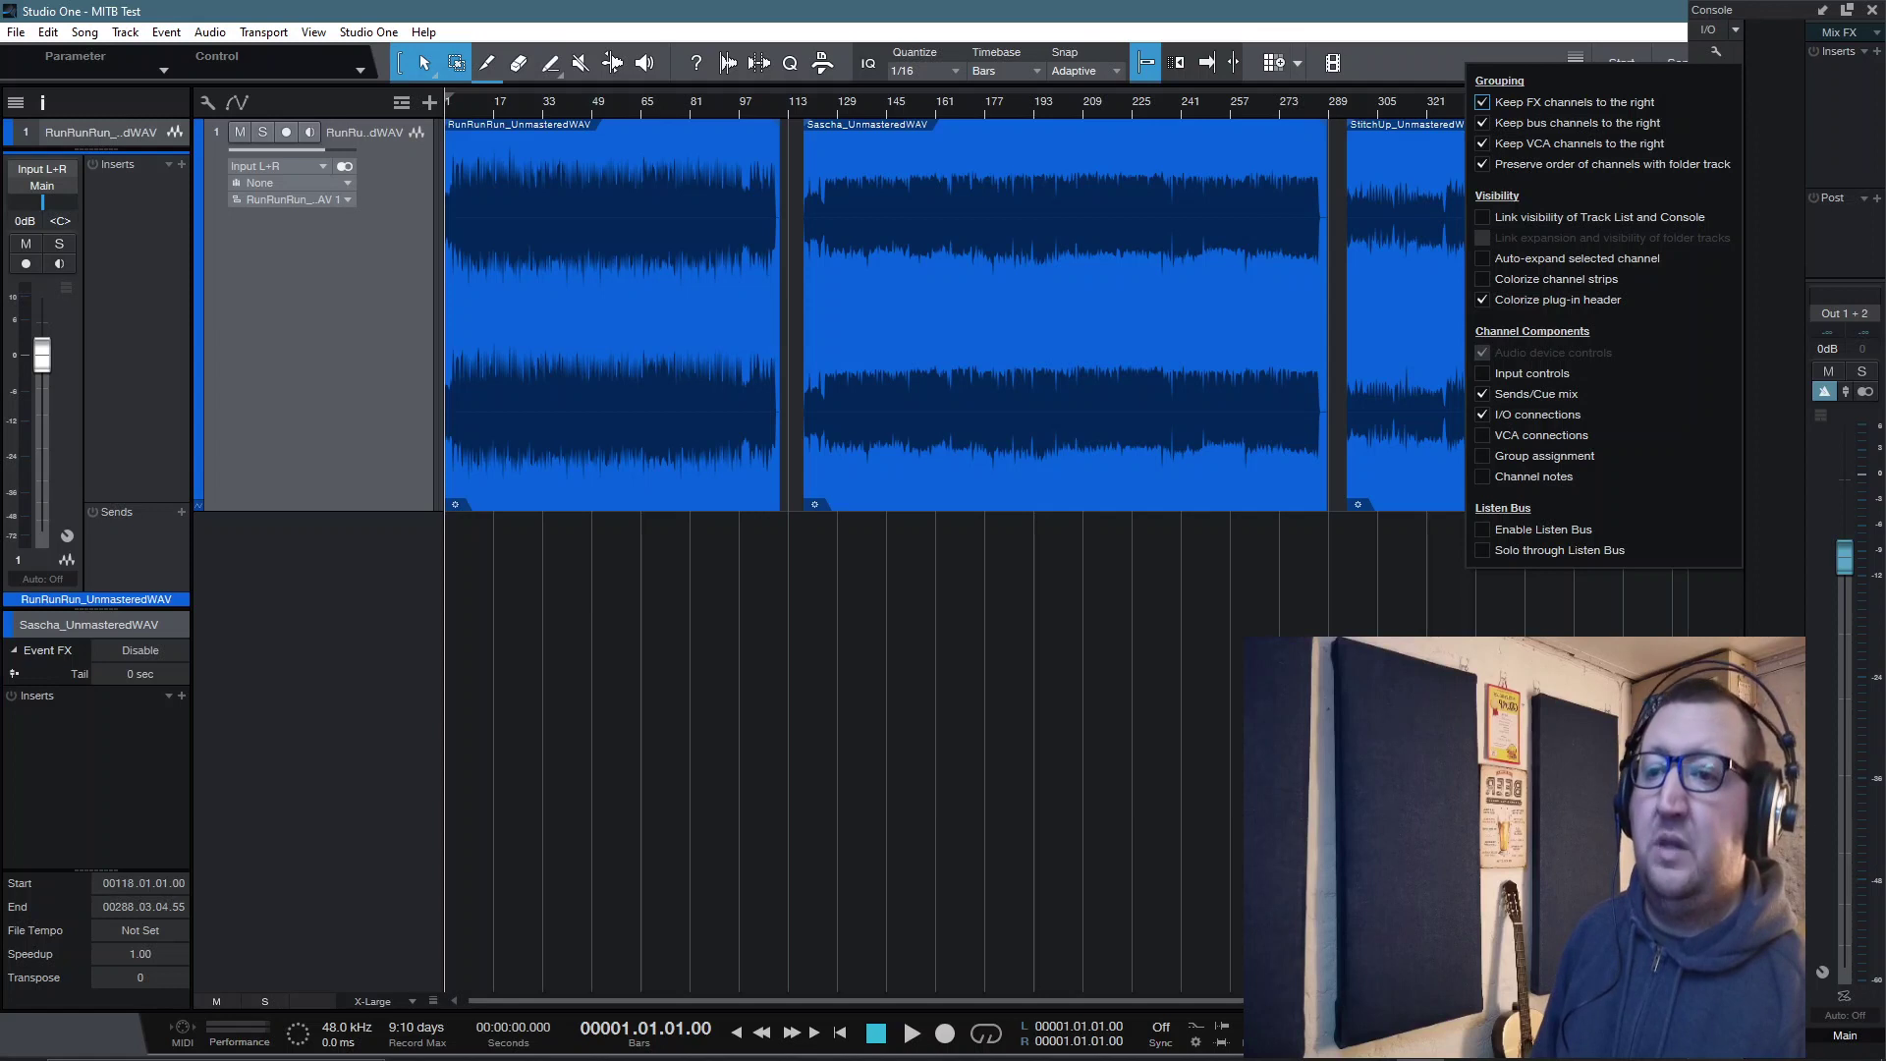
# Step: Close the console settings popup, leaving the Main output strip with its Mix FX inserts
pyautogui.click(1714, 1058)
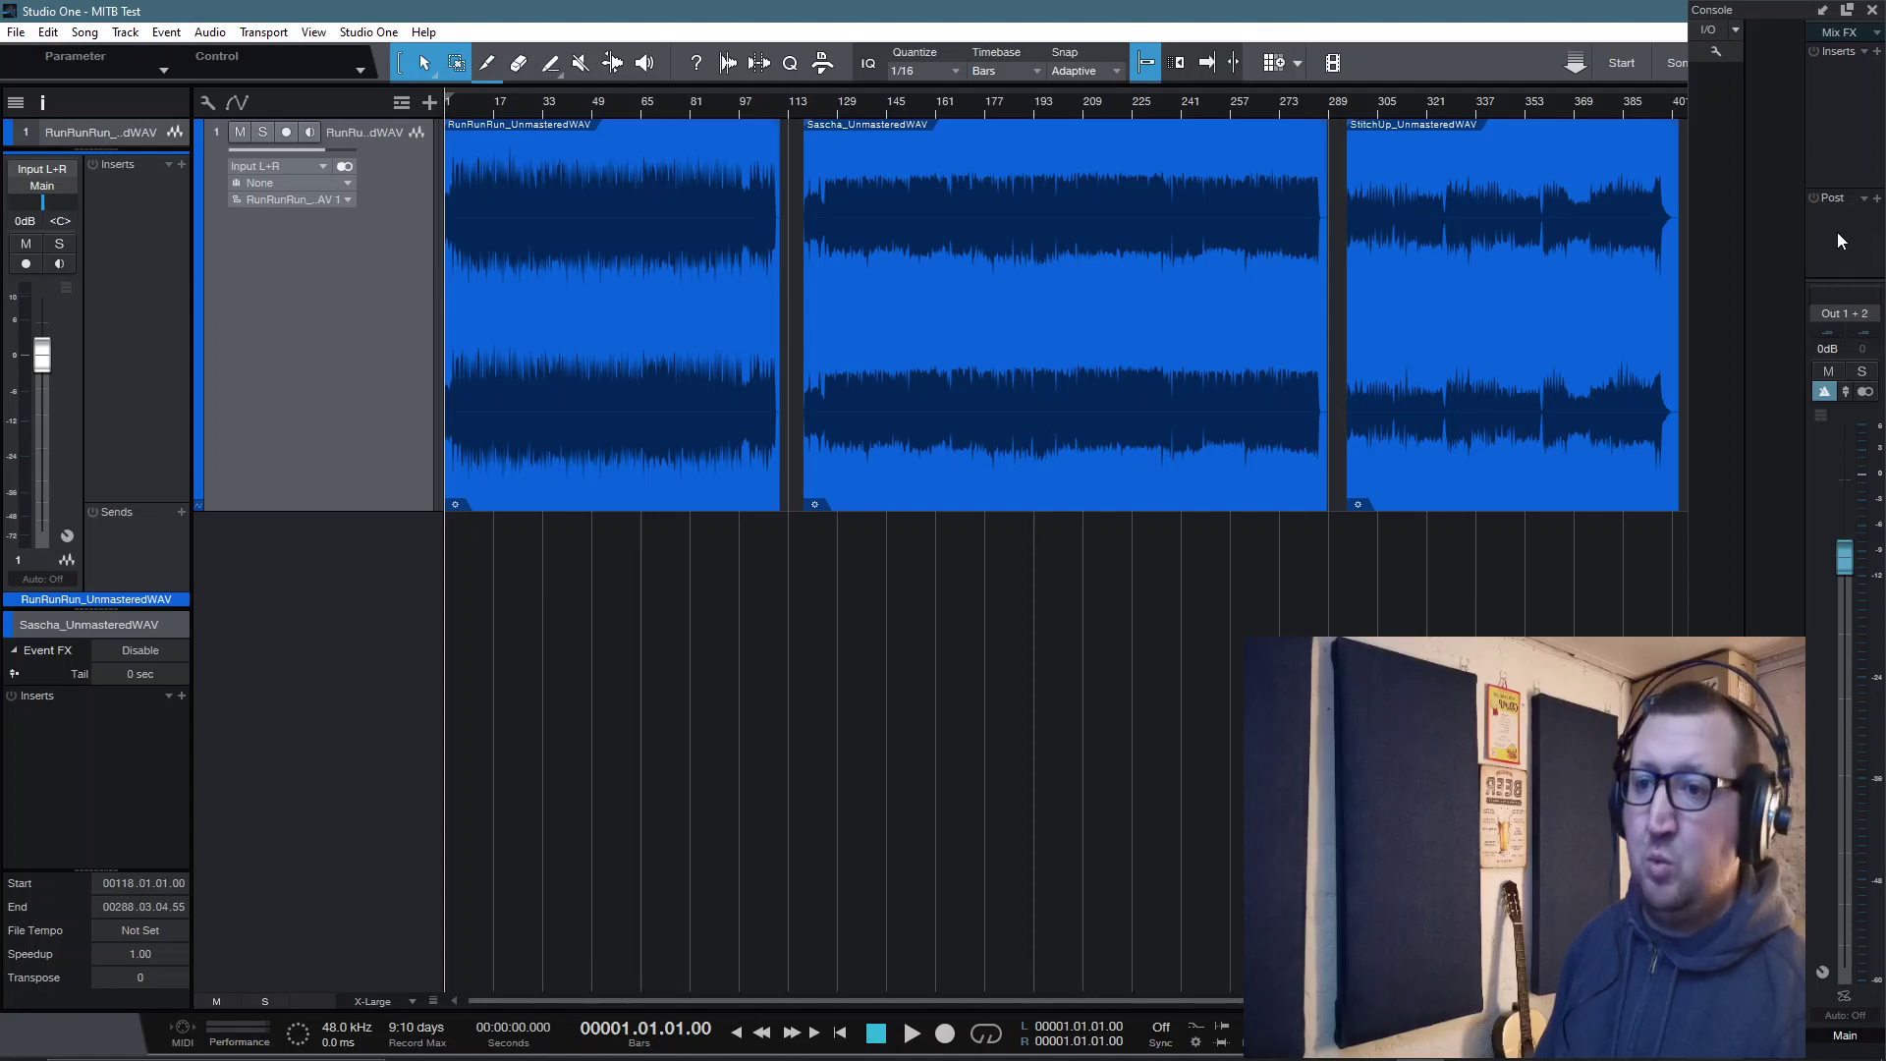
pyautogui.moveTo(1572, 1059)
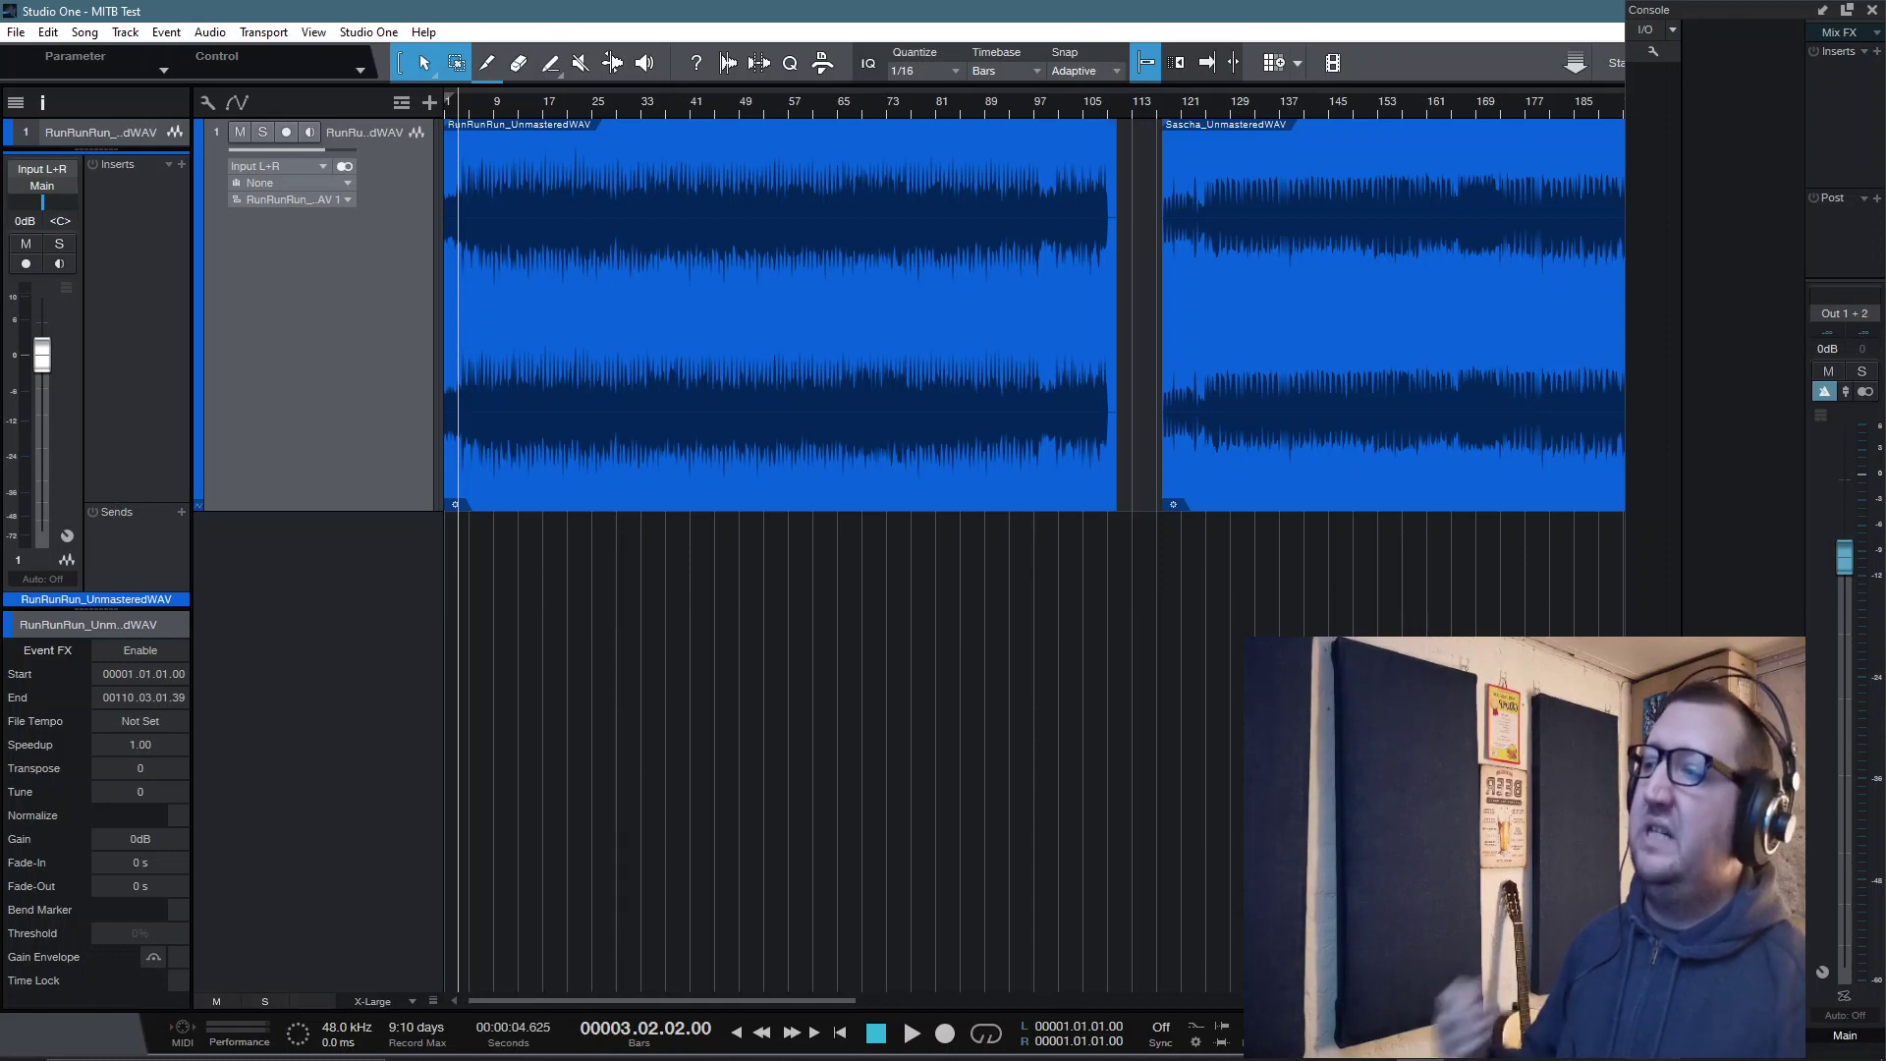
# Step: Select the RunRunRun event and switch the console to its Scenes panel
pyautogui.click(772, 334)
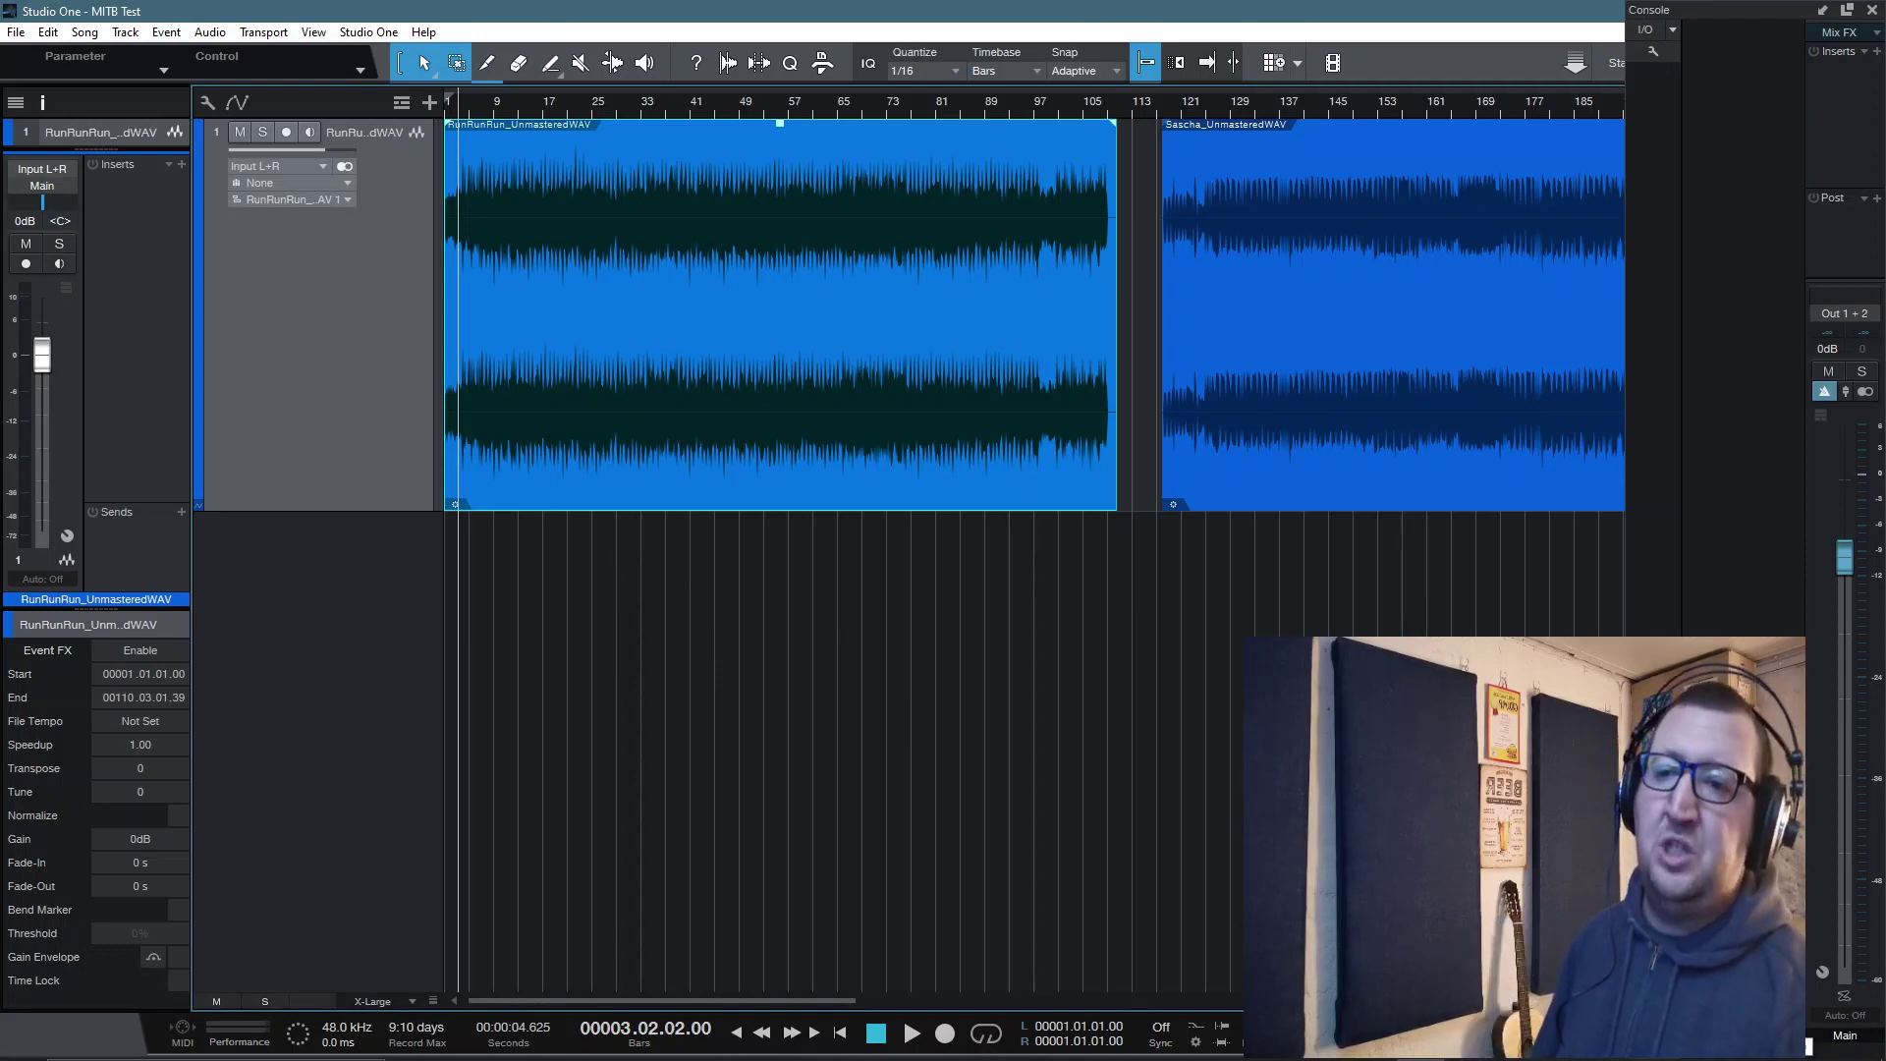
pyautogui.rightClick(1808, 1047)
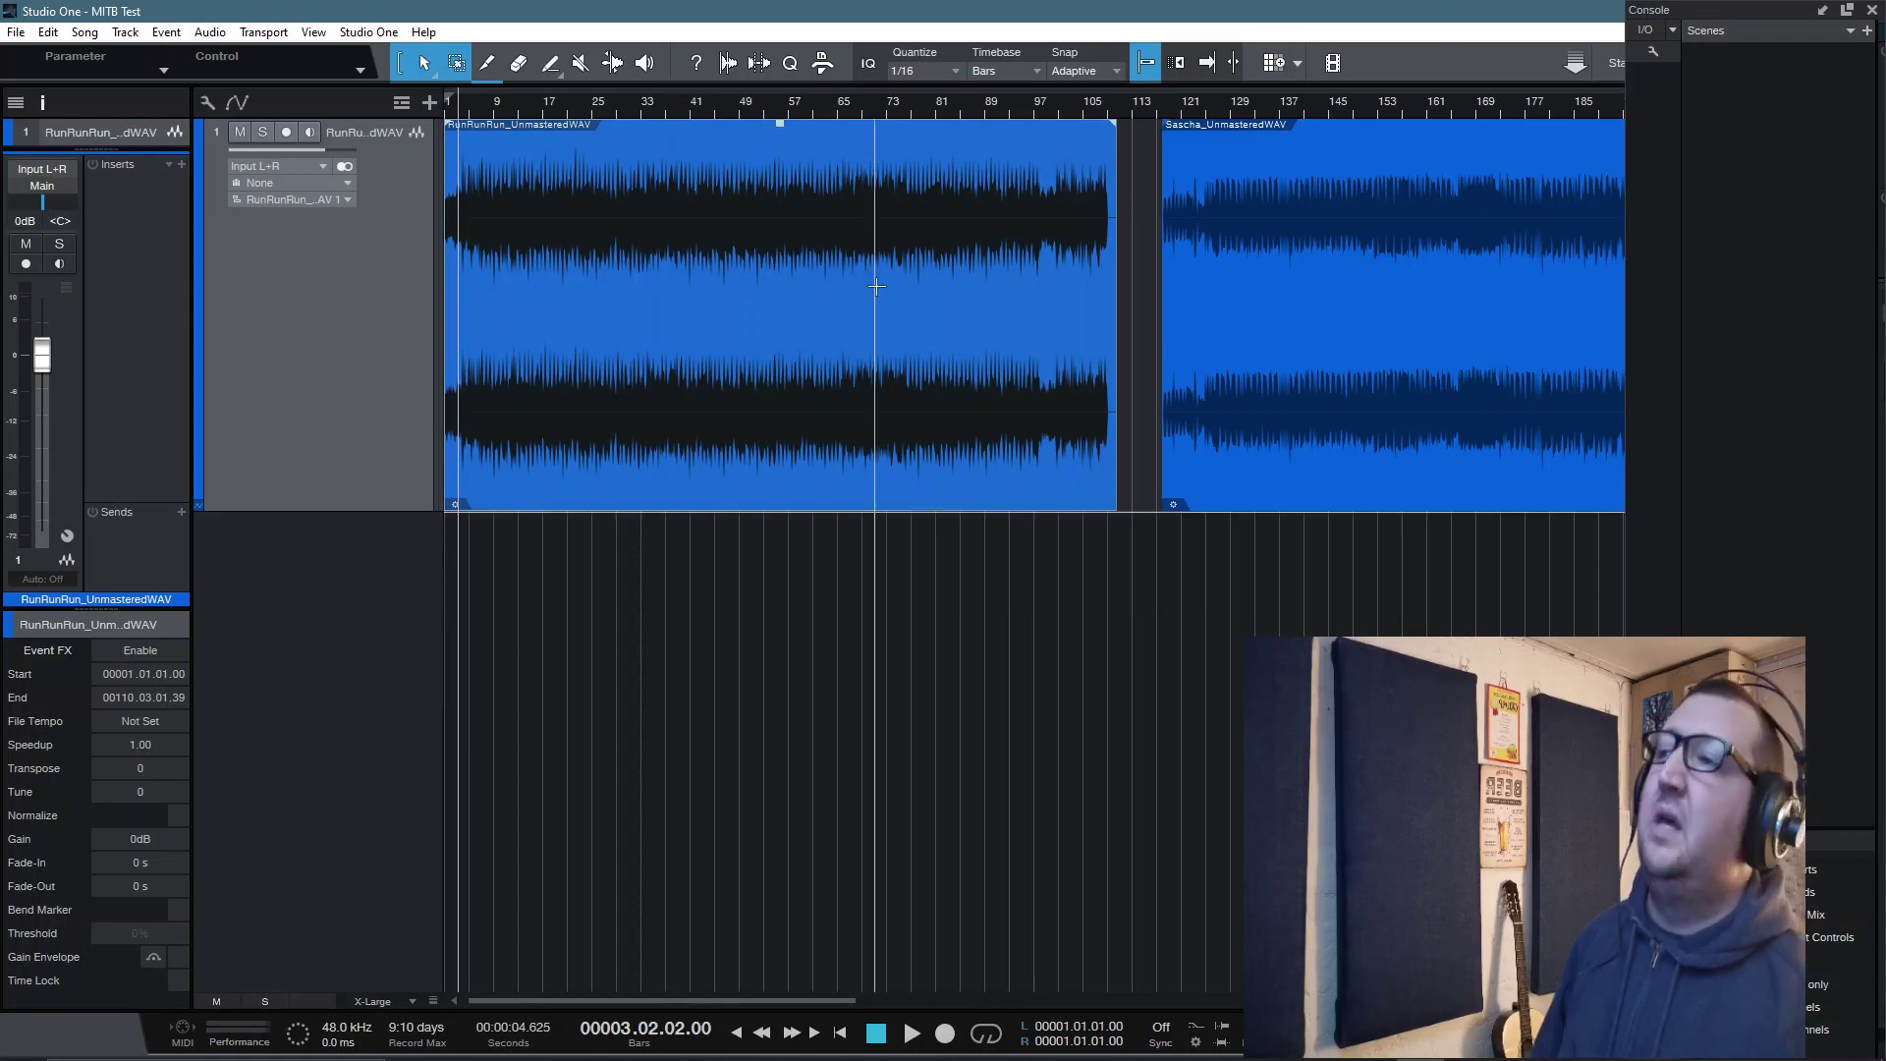
# Step: Enable Event FX on the RunRunRun event and close the console with F3
pyautogui.click(123, 656)
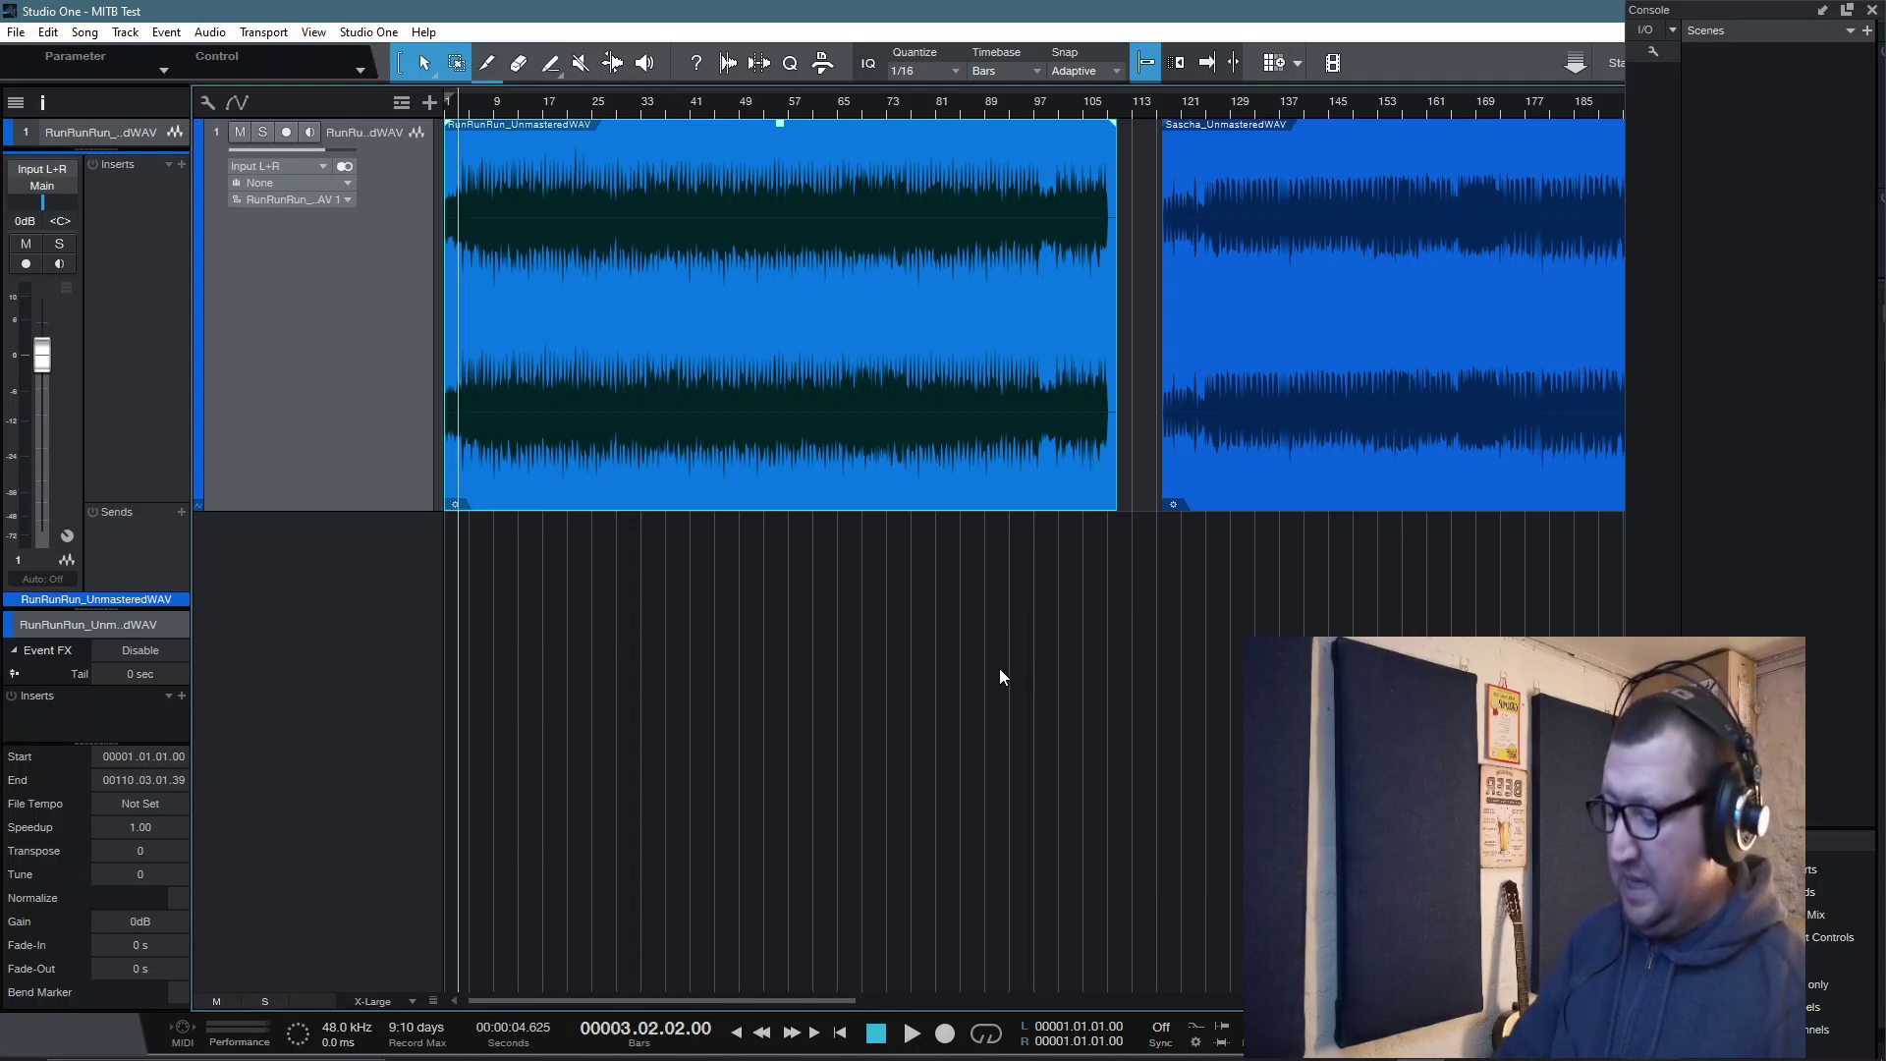
pyautogui.press('F3')
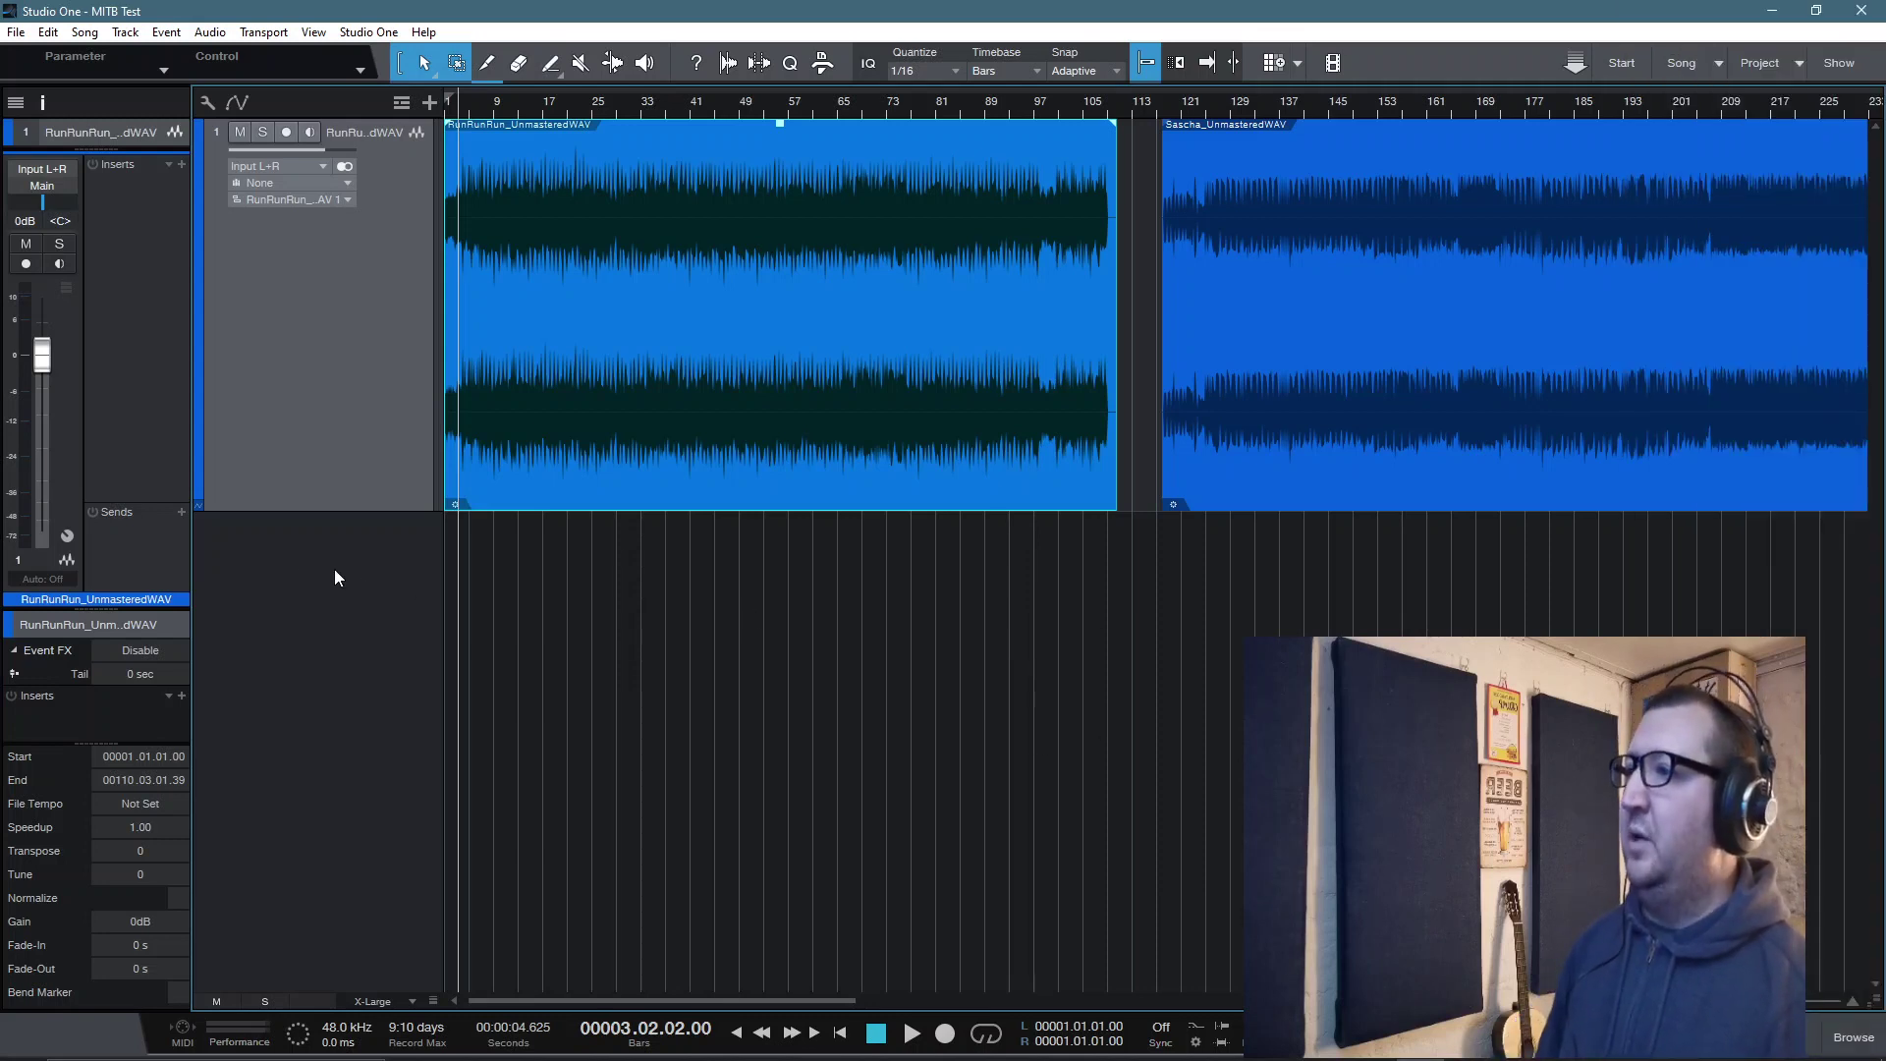
# Step: Show and re-hide the track's volume and pan envelope lanes, then open RunRunRun in the audio editor
pyautogui.click(200, 508)
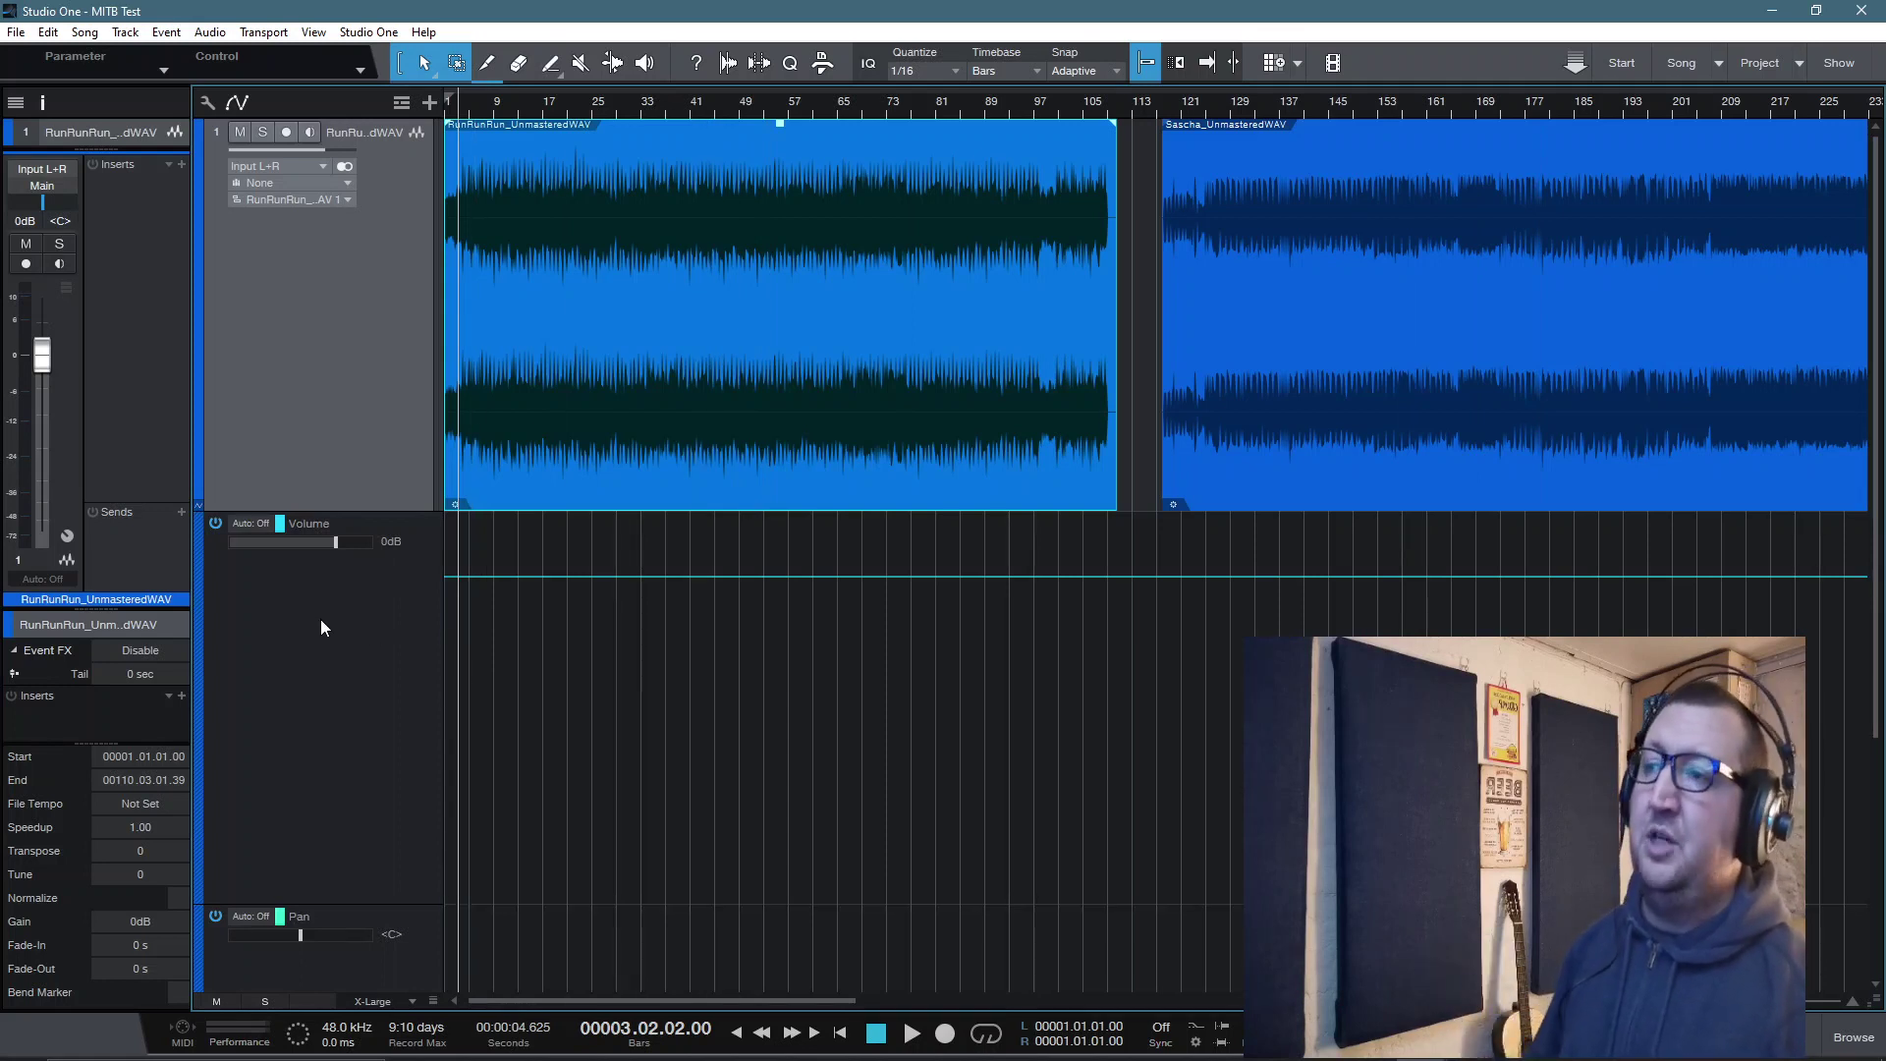
pyautogui.click(198, 506)
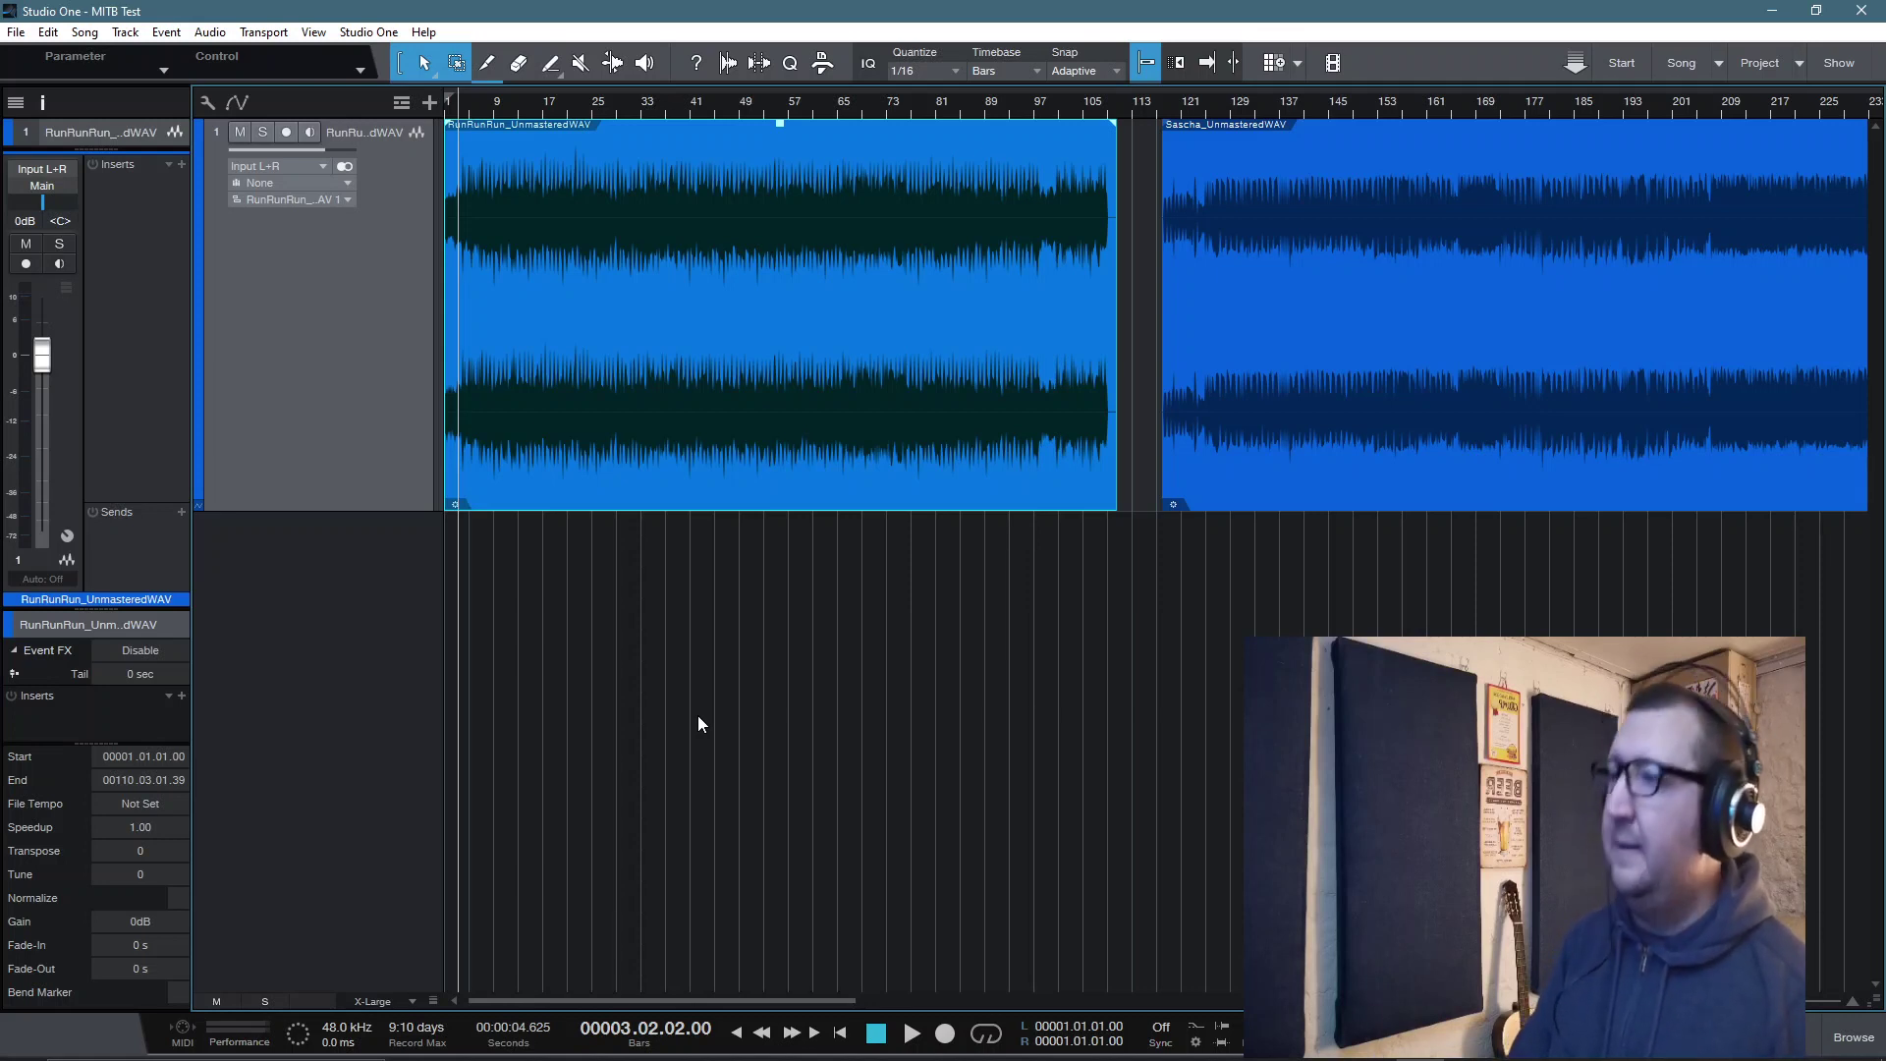
pyautogui.press('F2')
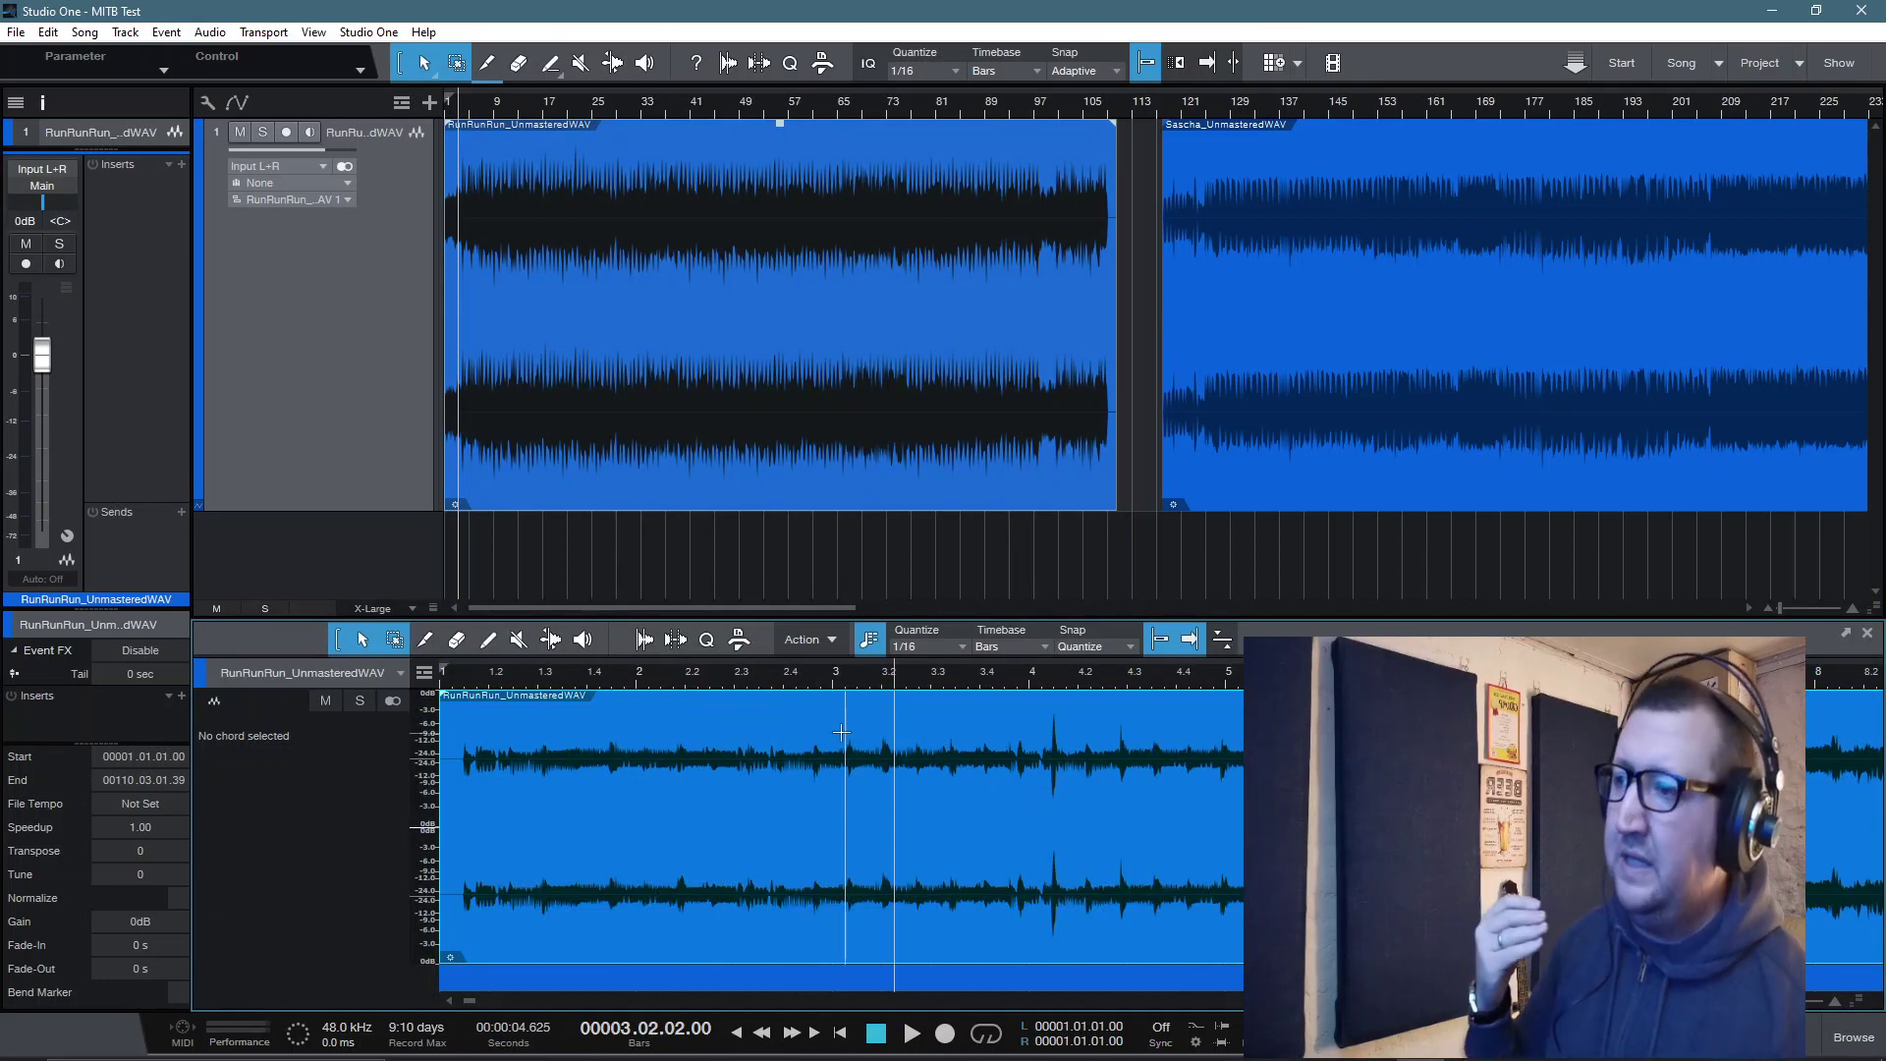
# Step: Turn on RunRunRun's gain envelope and lower the stretch just after bar 4 by about 2.3 dB
pyautogui.rightClick(1033, 837)
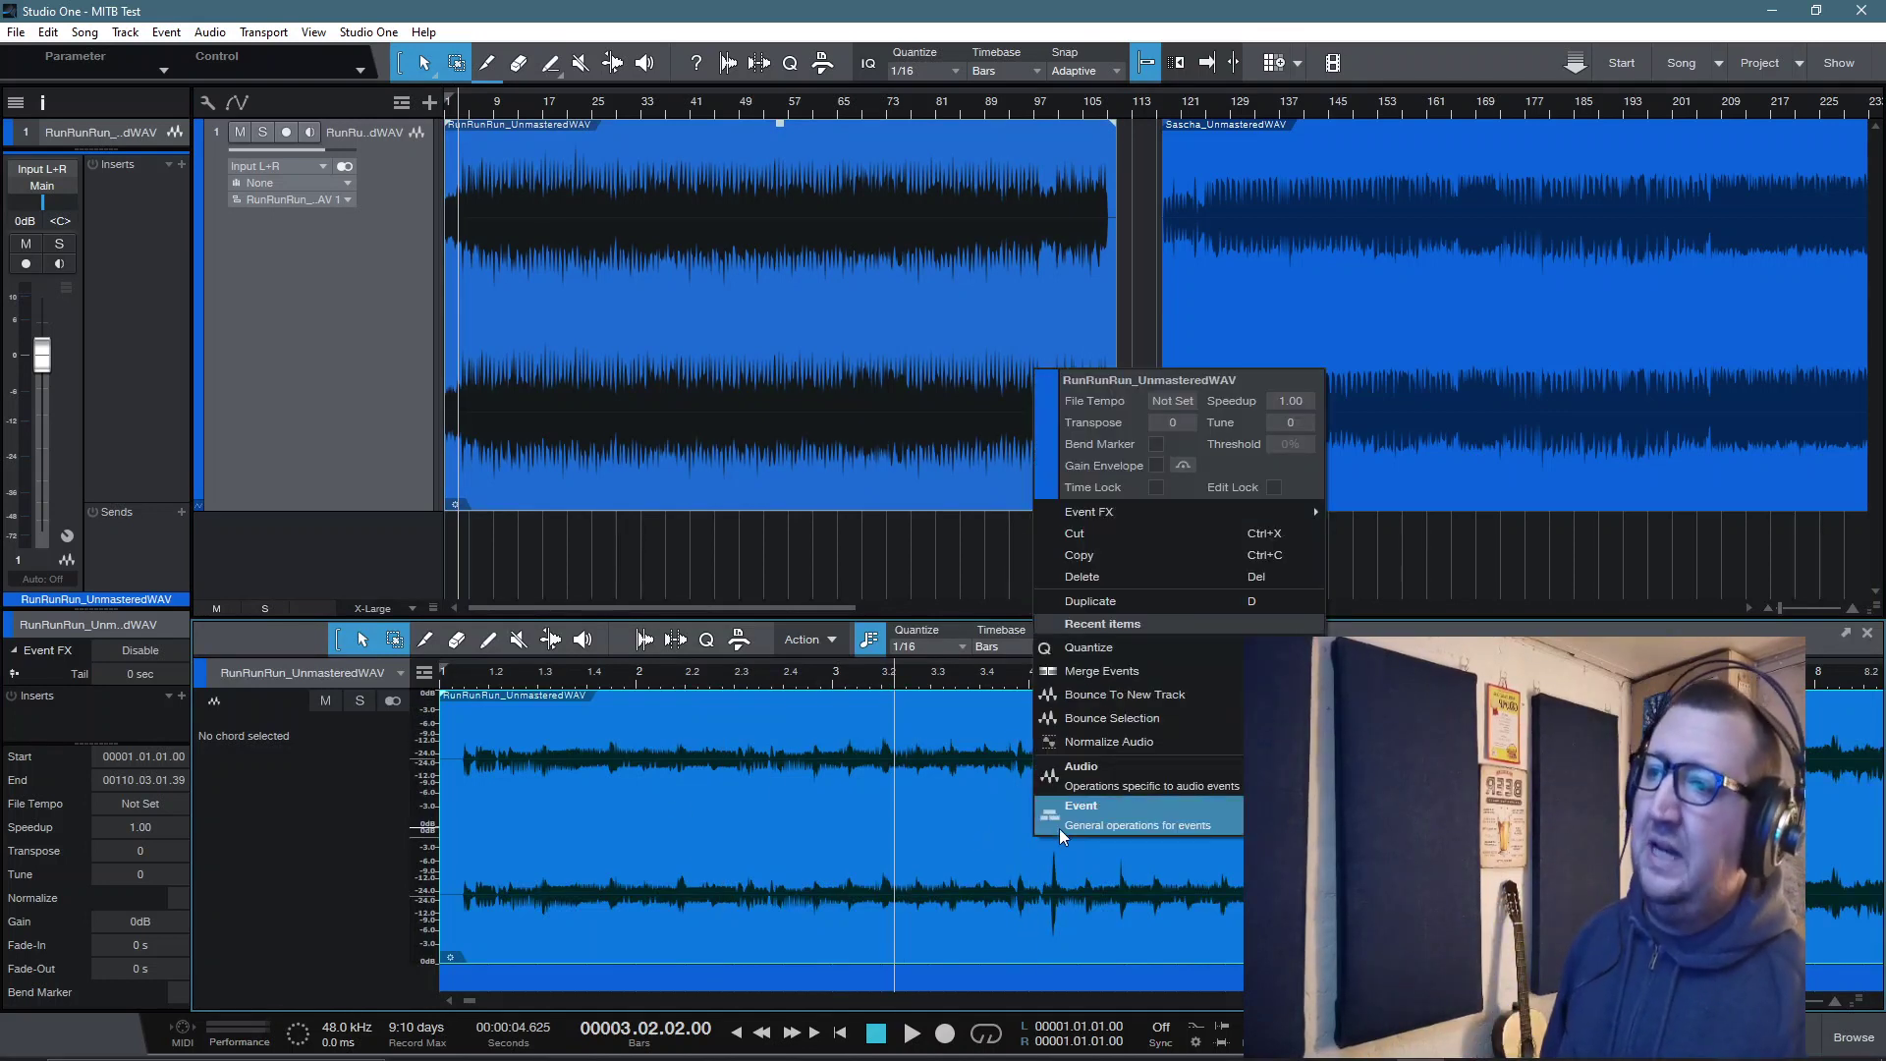
pyautogui.click(1158, 468)
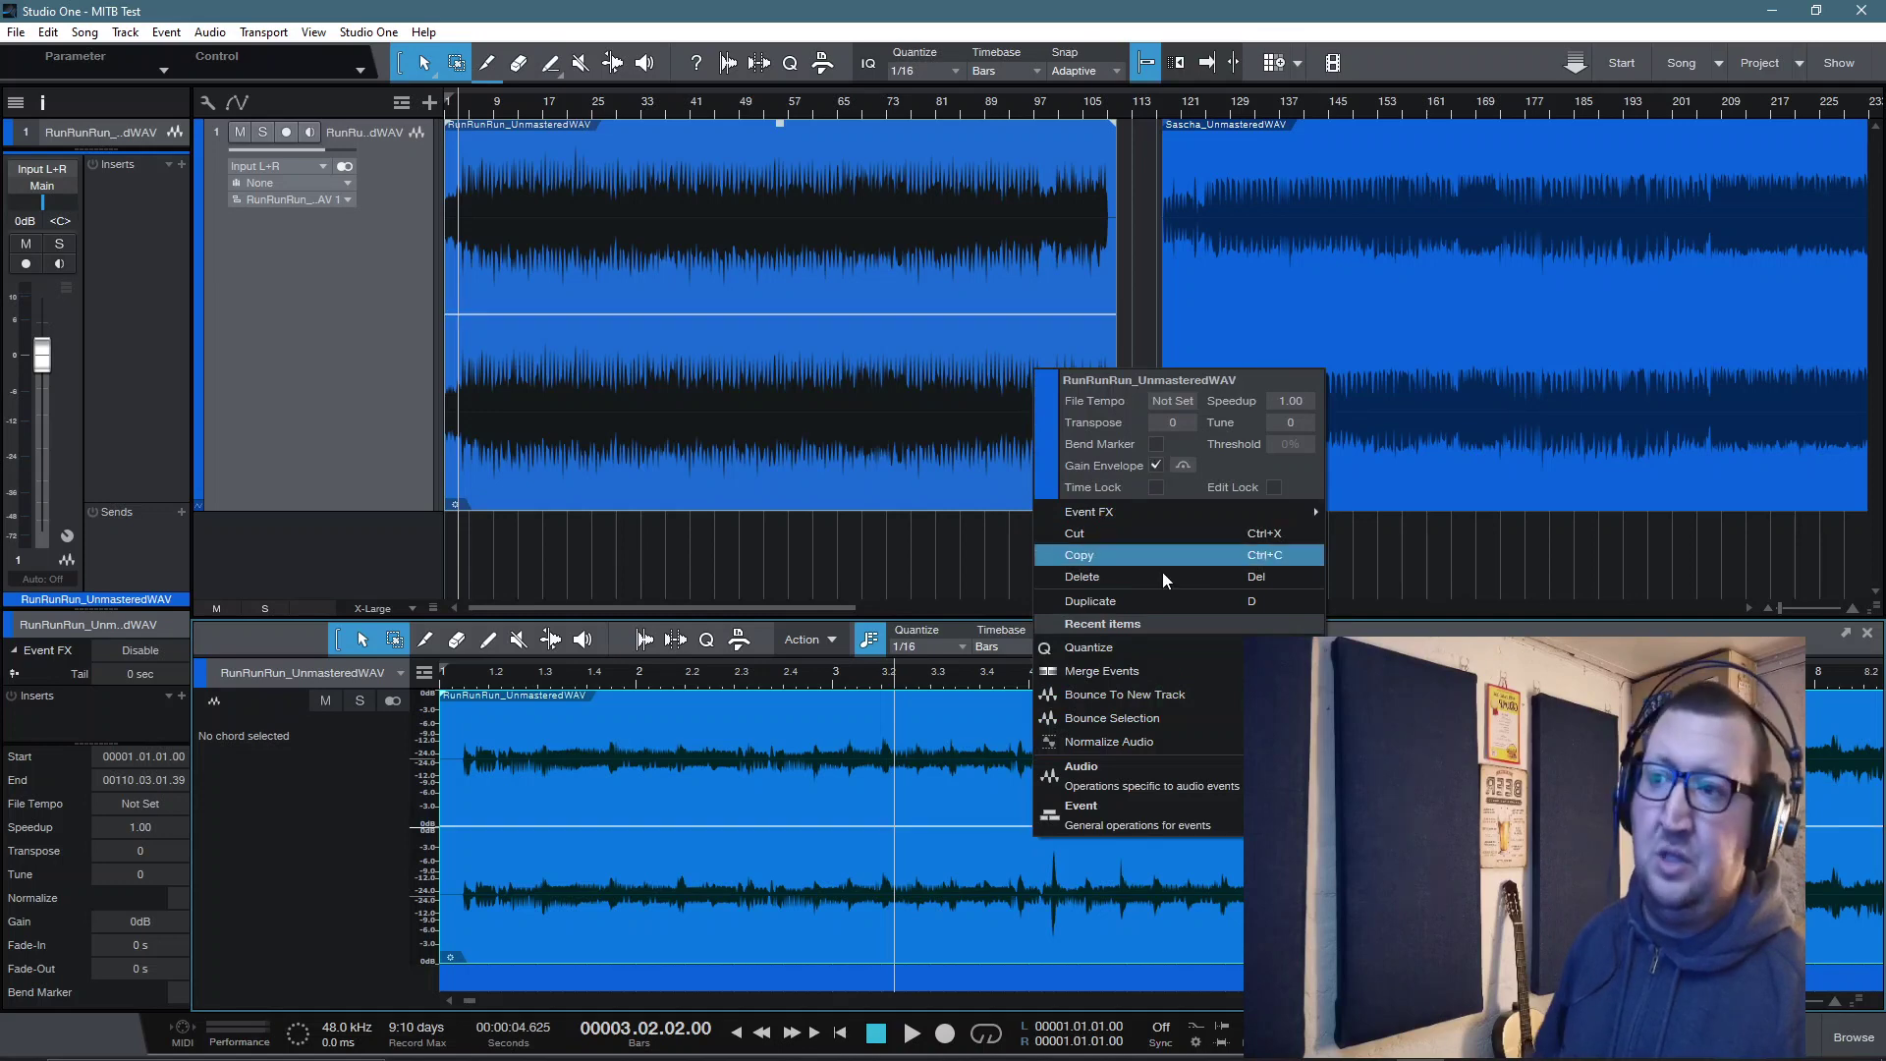
pyautogui.click(1018, 739)
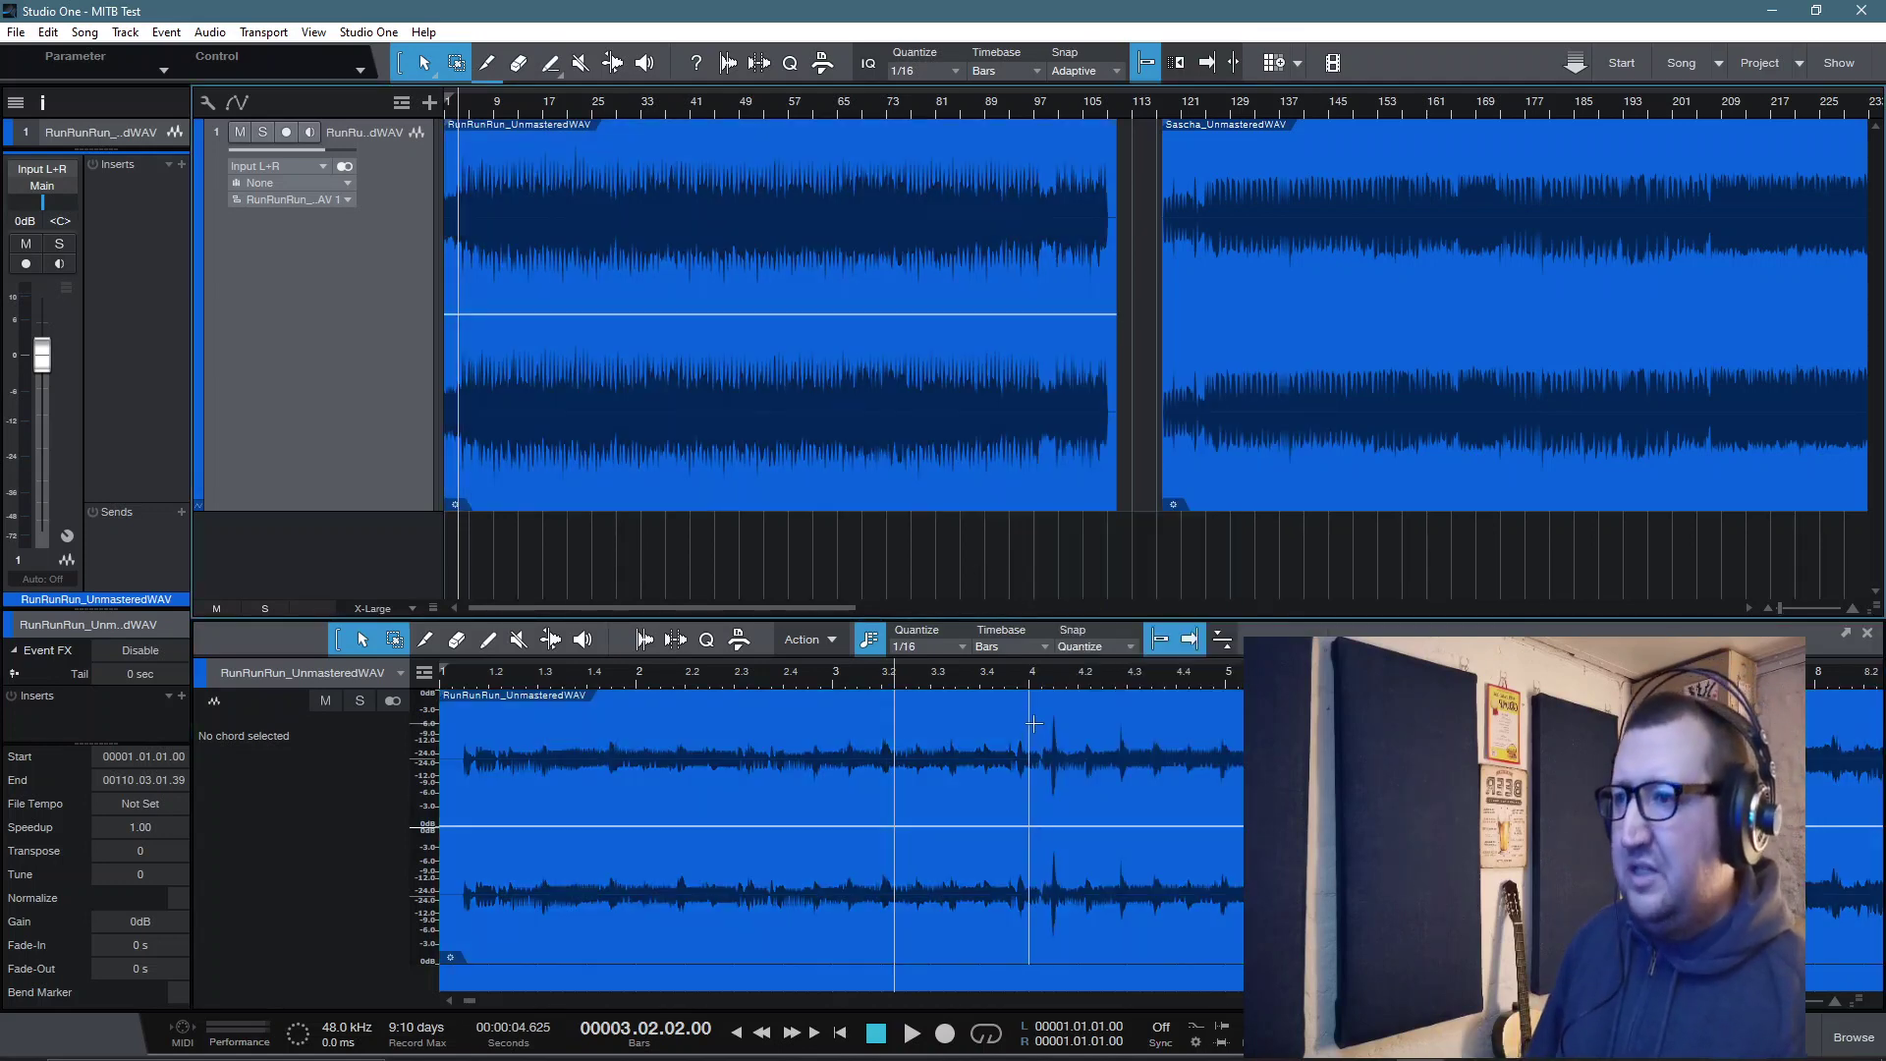
pyautogui.moveTo(1040, 722); pyautogui.dragTo(1077, 725)
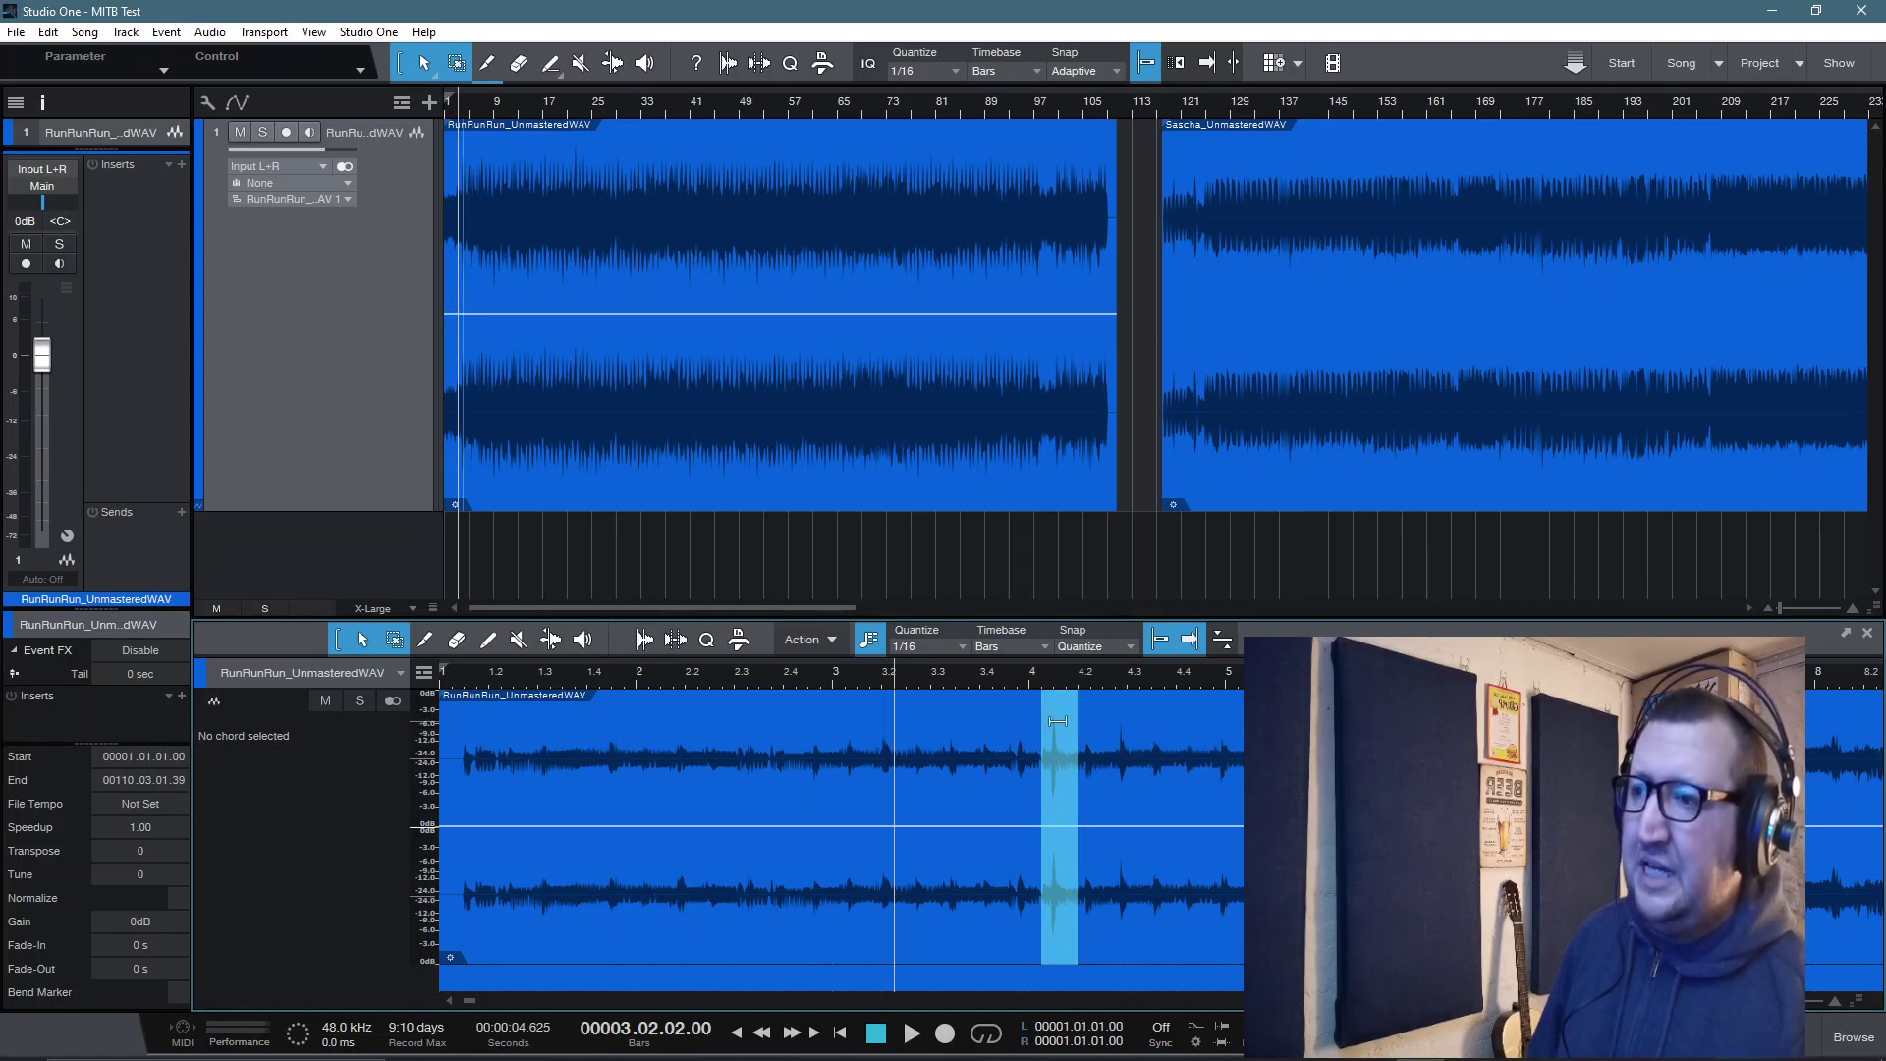
pyautogui.moveTo(1058, 721); pyautogui.dragTo(1054, 734)
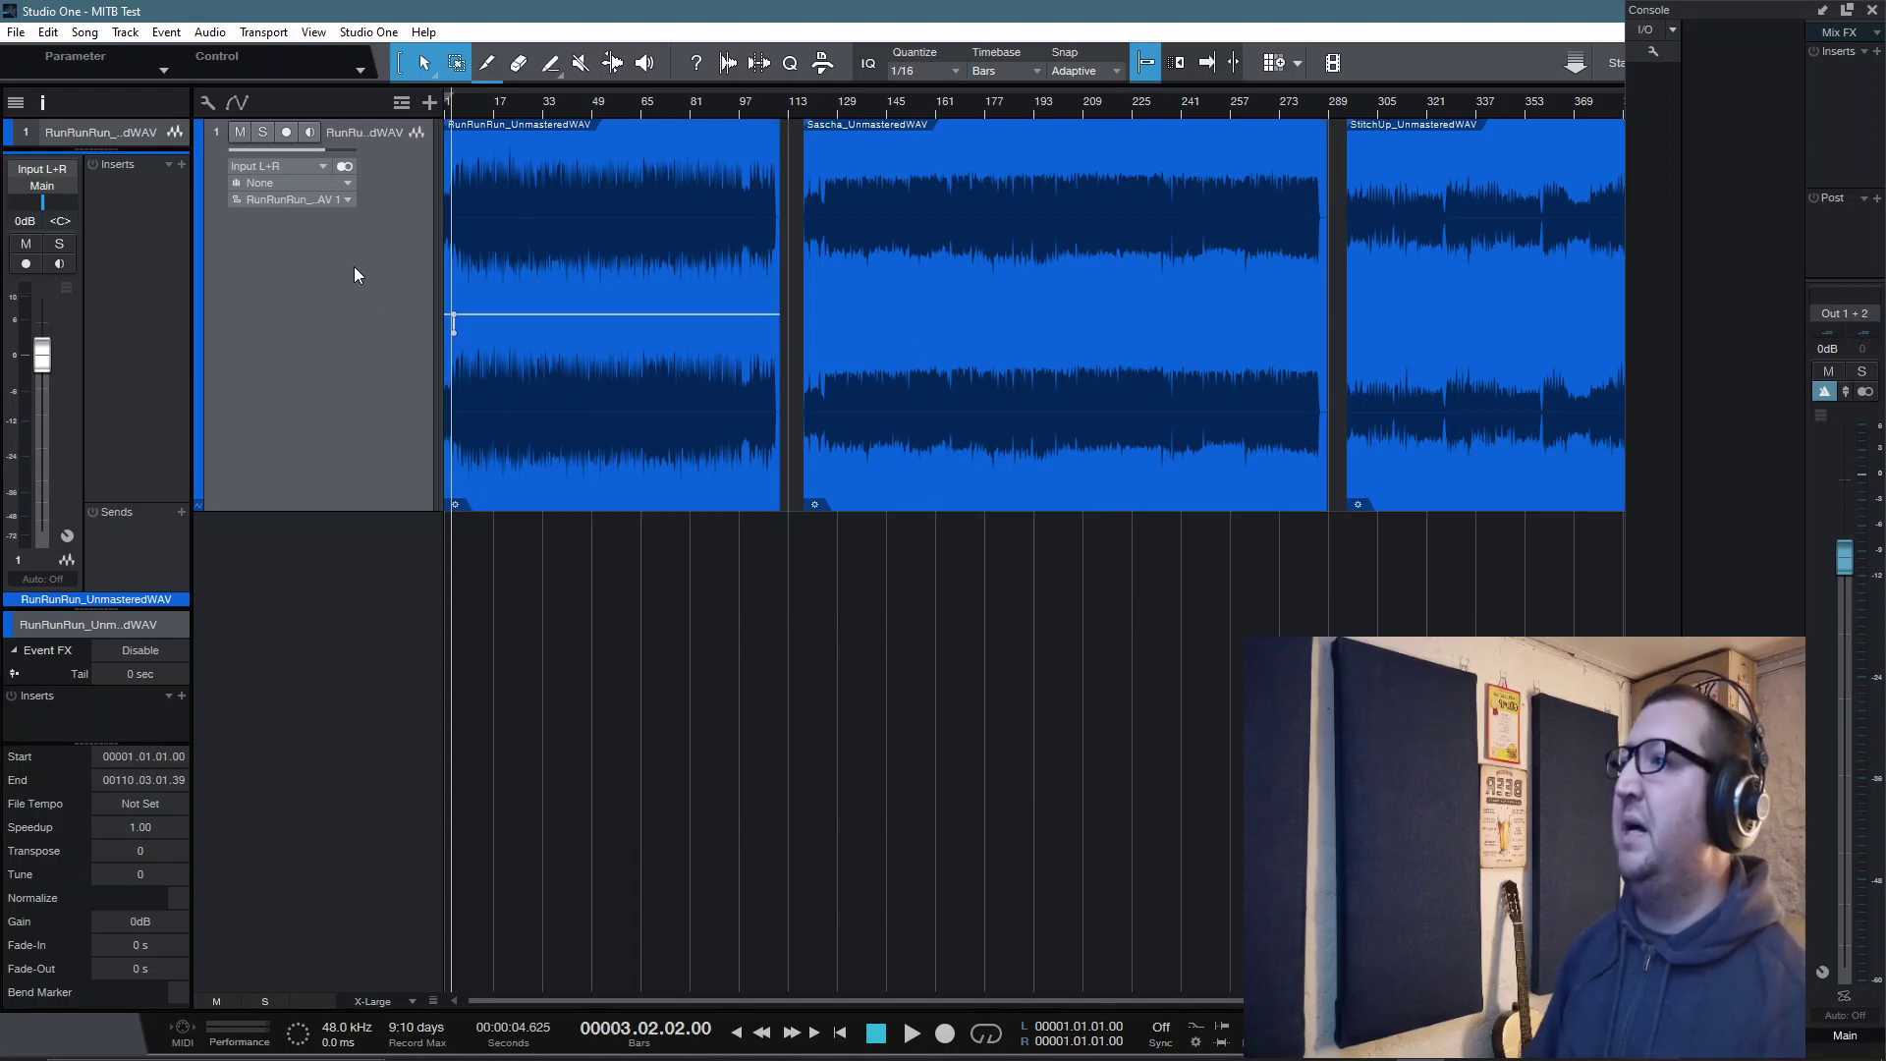
# Step: Open the Song menu
pyautogui.click(85, 31)
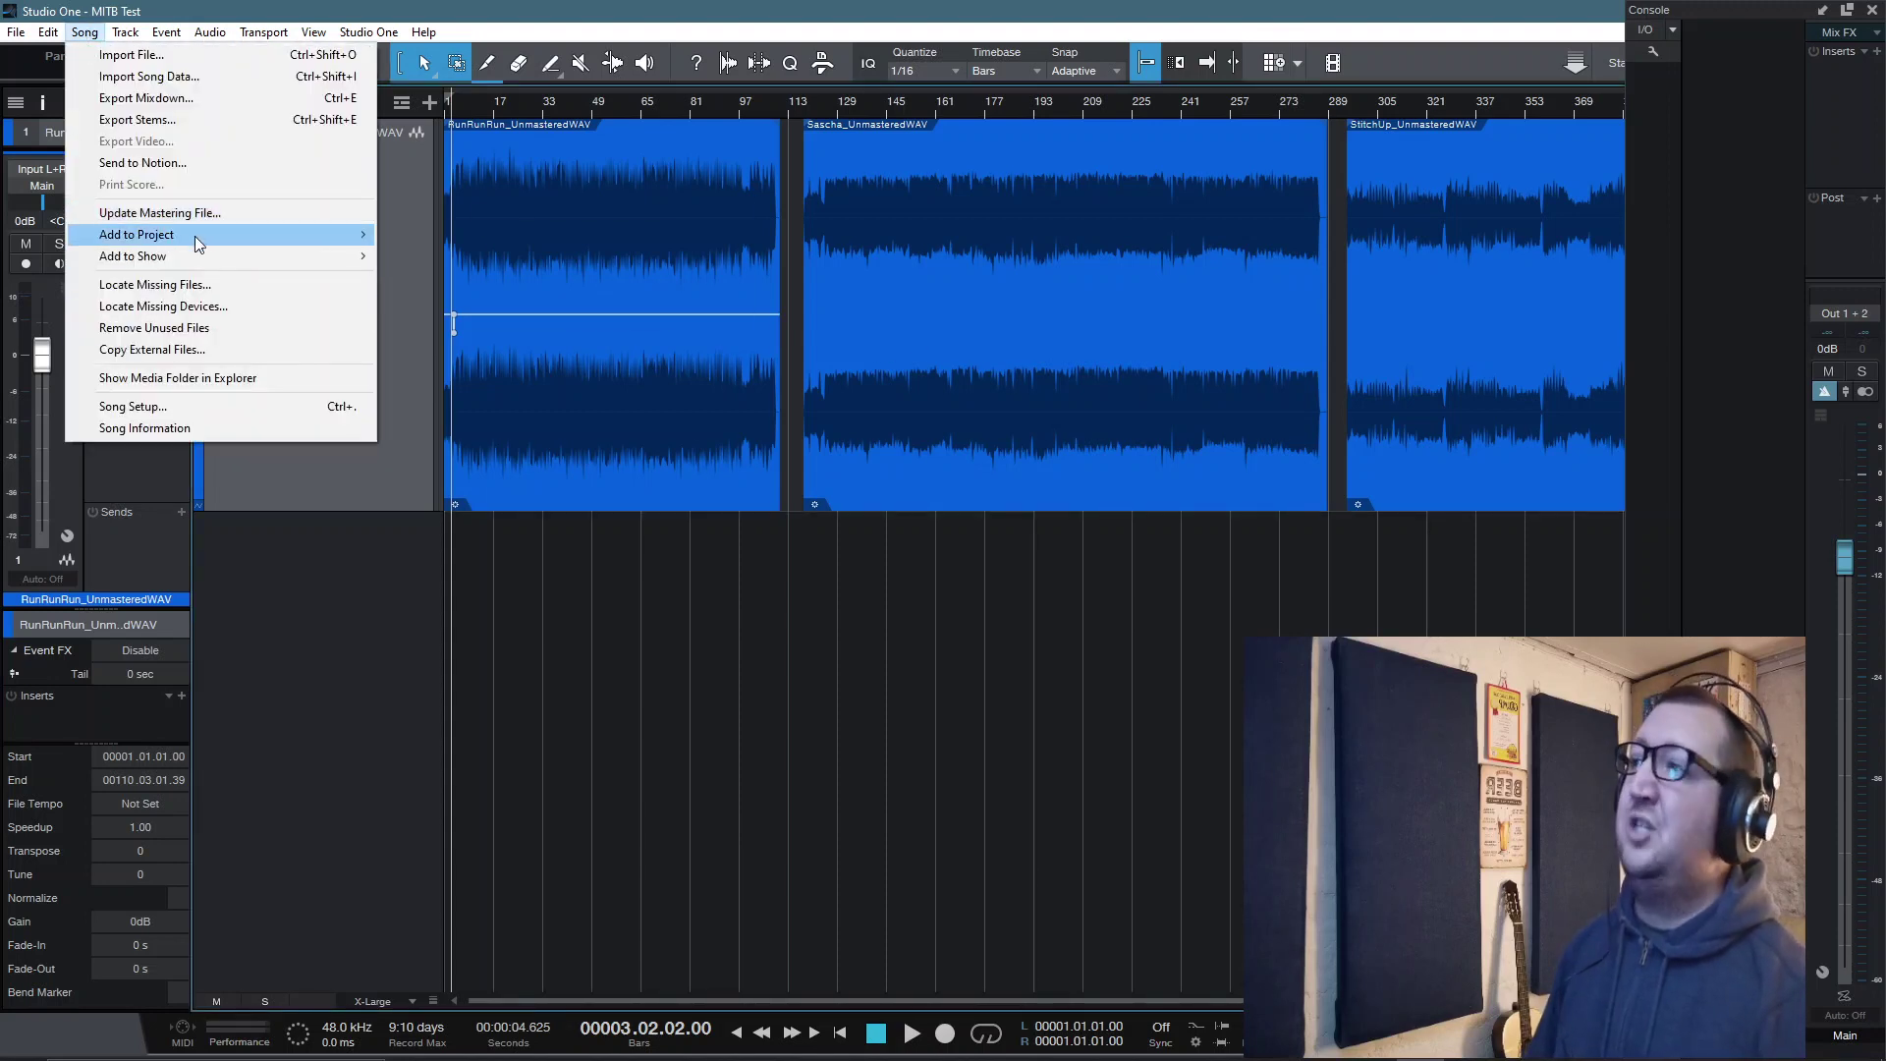
# Step: Add the song to a new project named 'MITB Test' and confirm its creation
pyautogui.moveTo(194, 236)
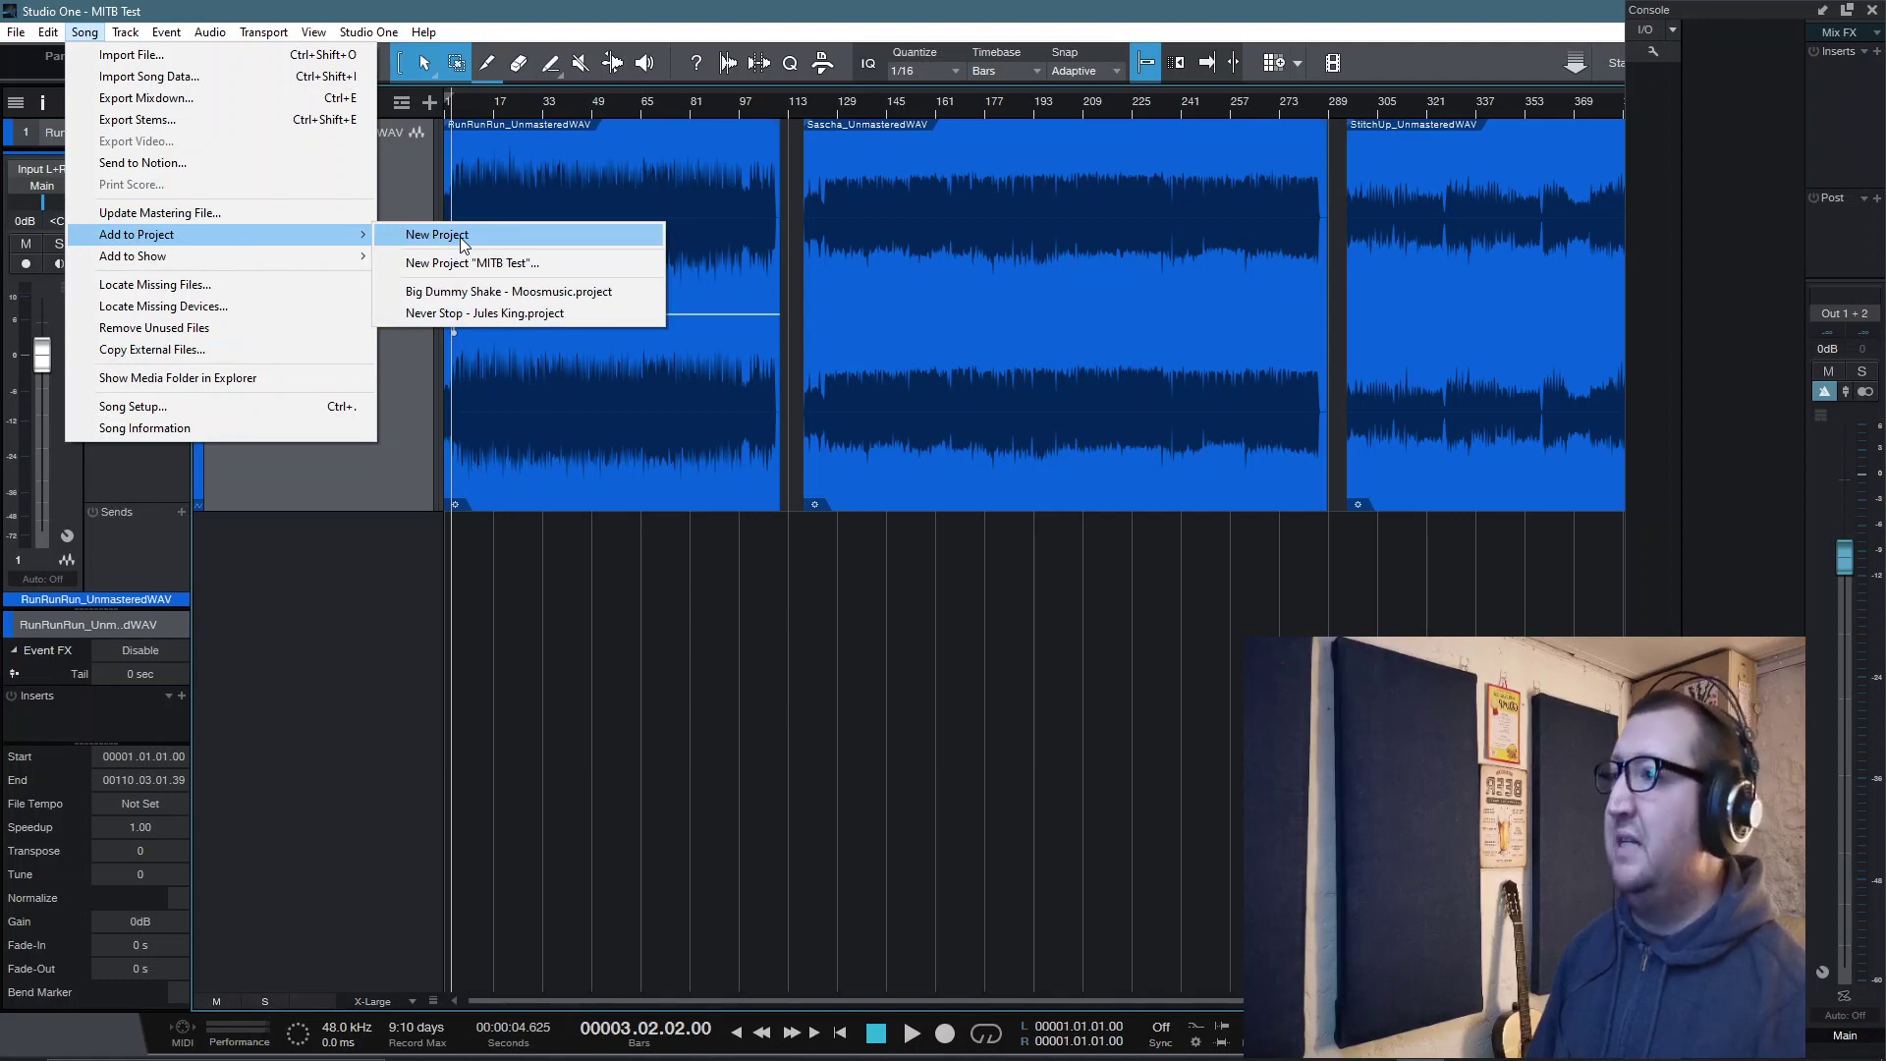
pyautogui.click(507, 265)
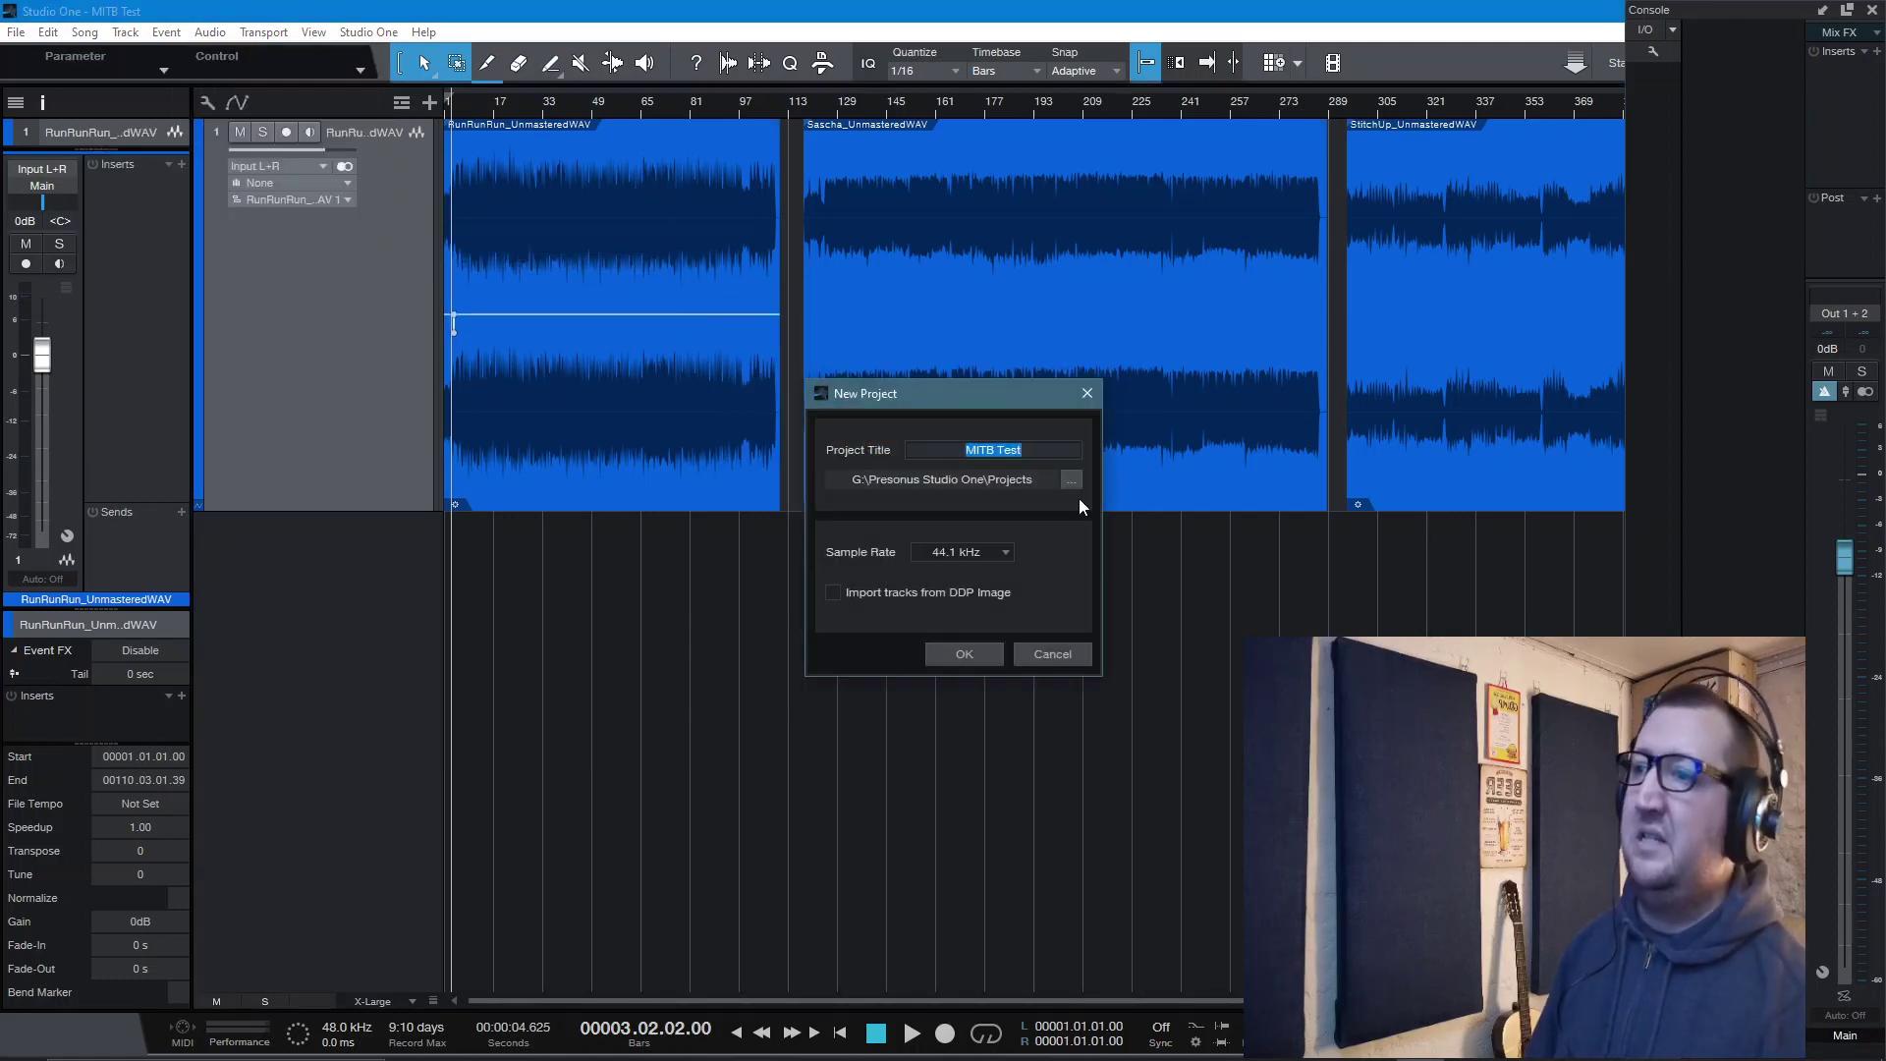
pyautogui.click(961, 654)
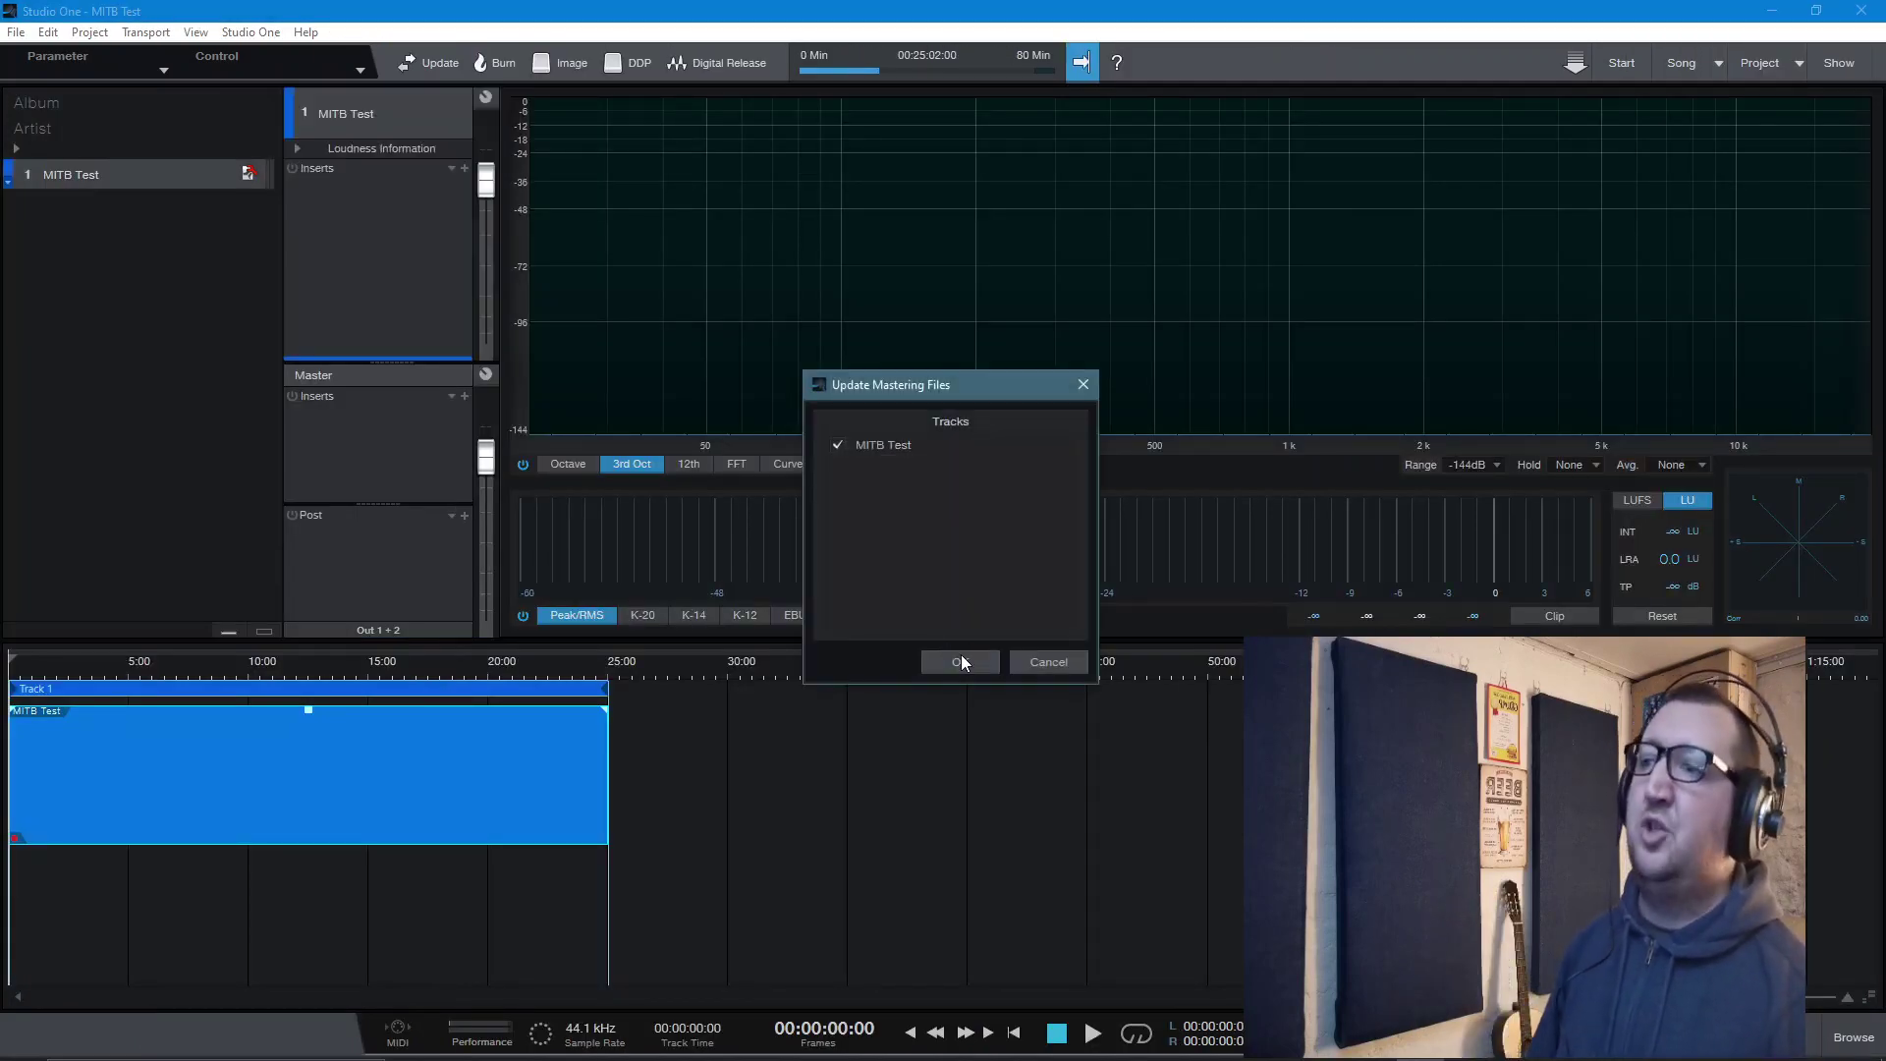
# Step: Update the MITB Test mastering file, zoom in twice and place the playhead near 3:40
pyautogui.click(961, 662)
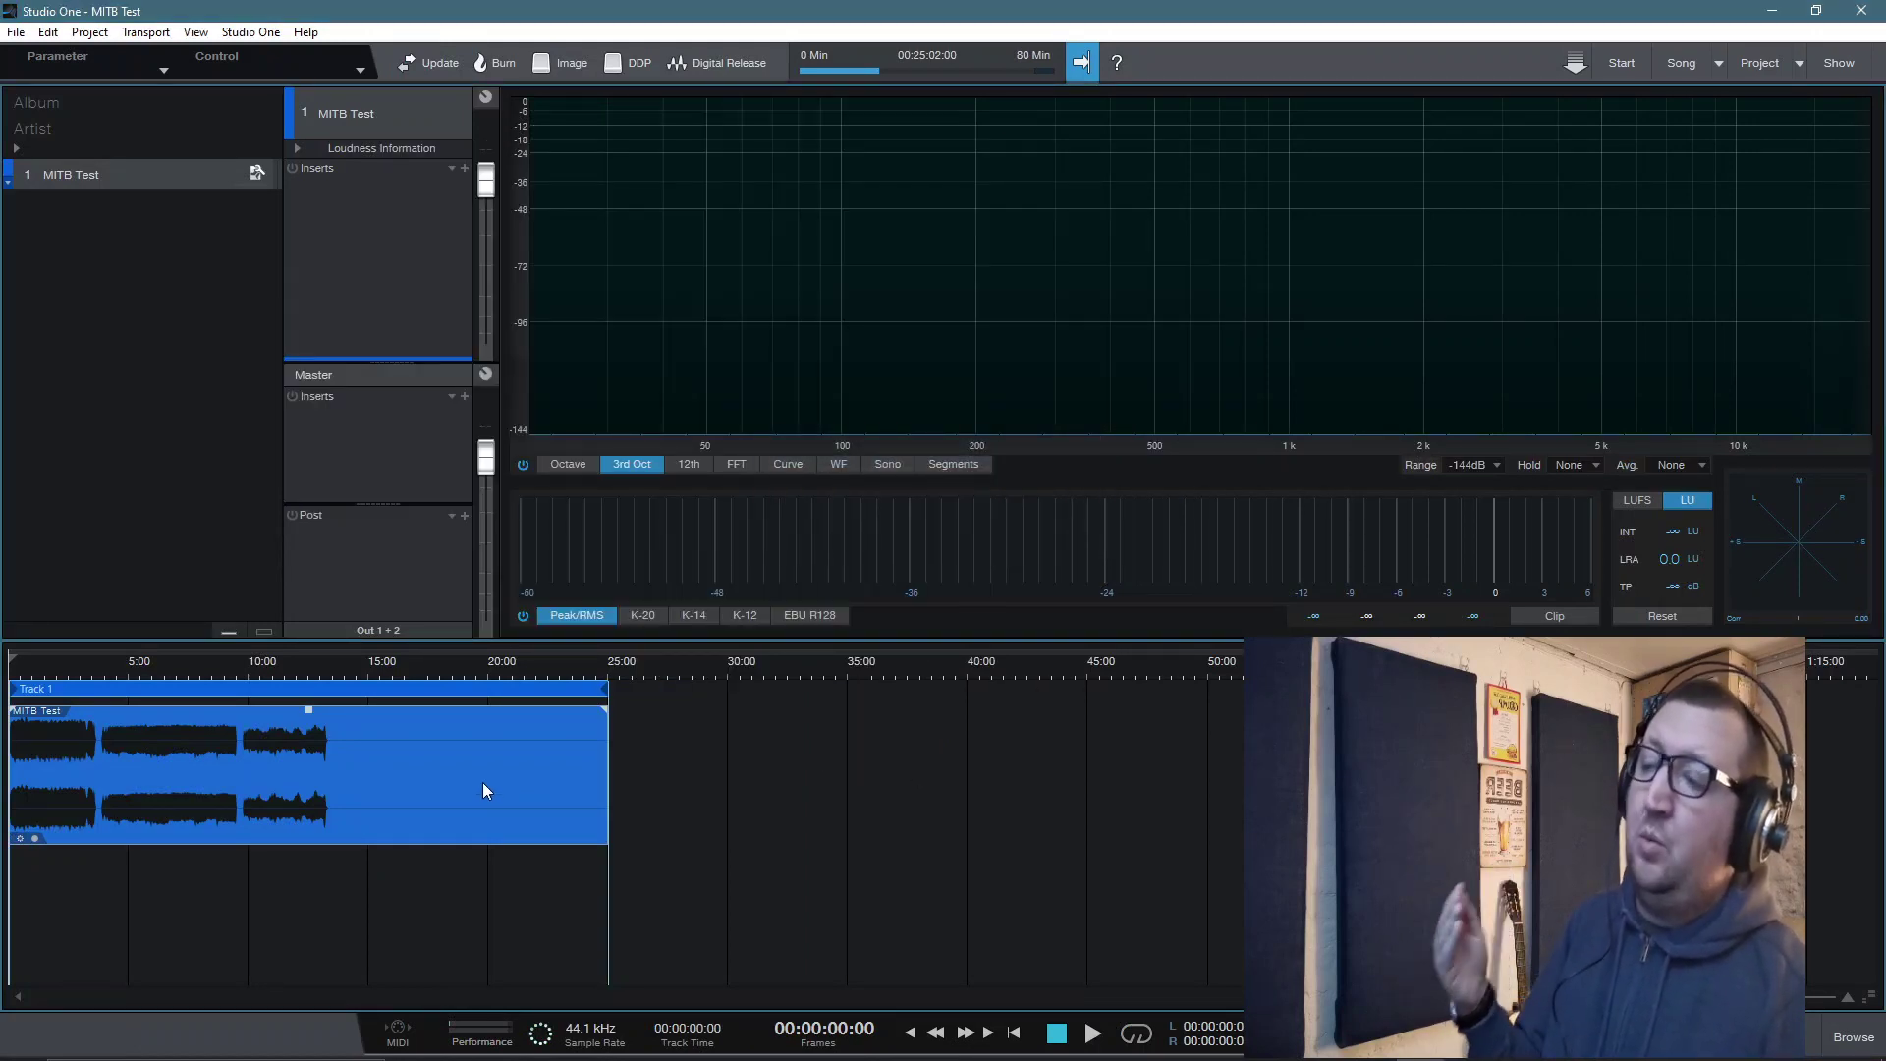
pyautogui.press('e')
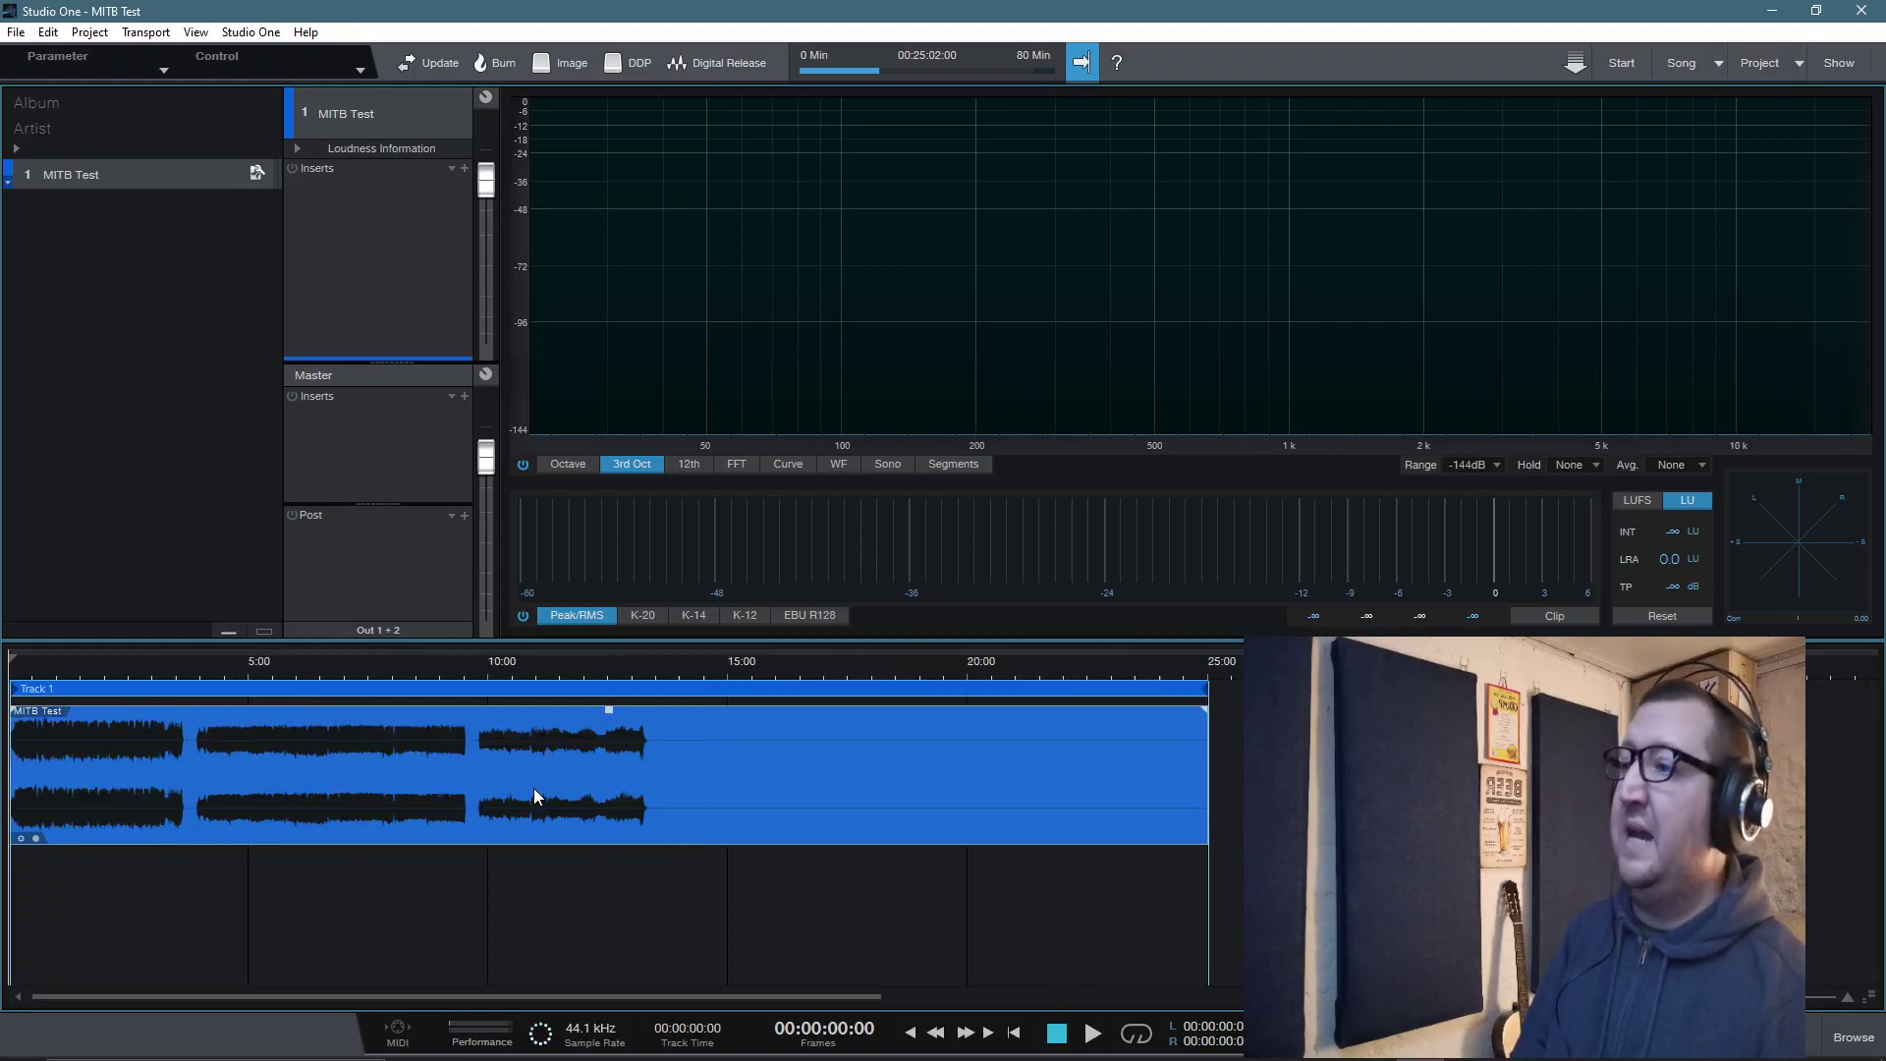
pyautogui.press('e')
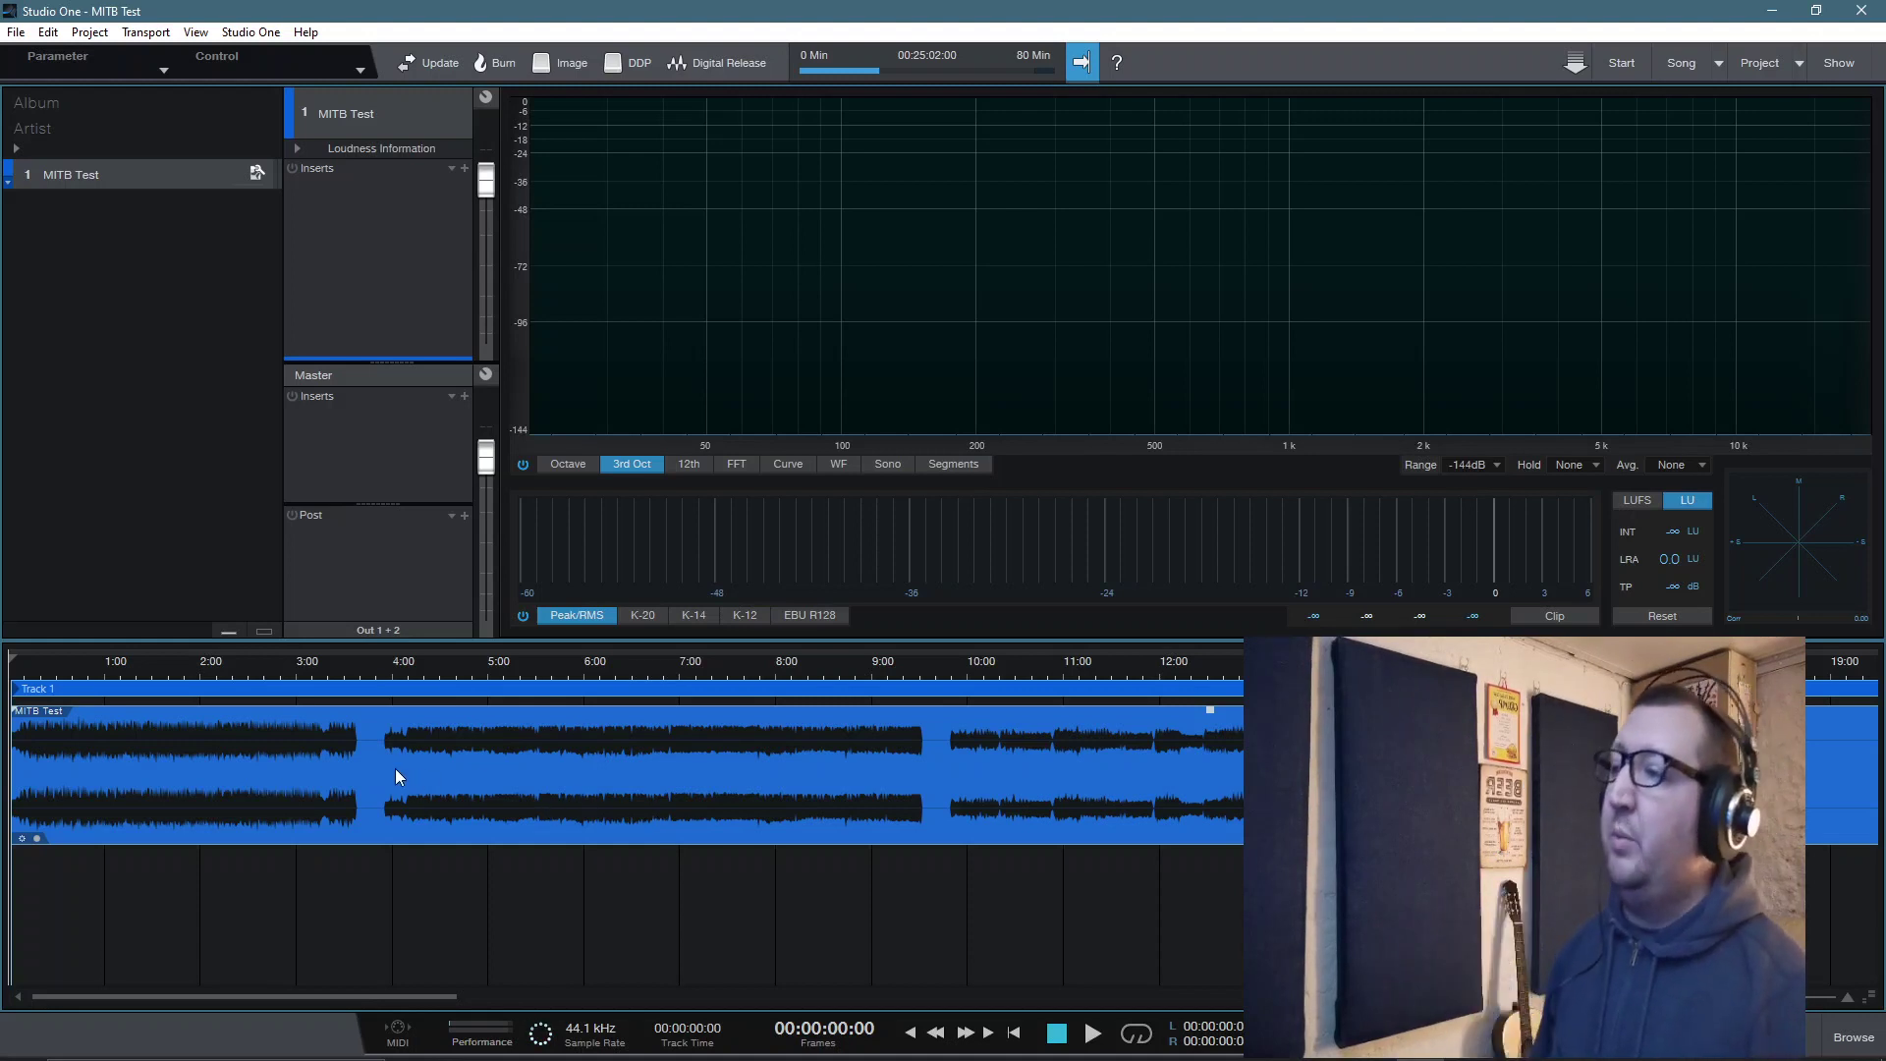
pyautogui.click(362, 672)
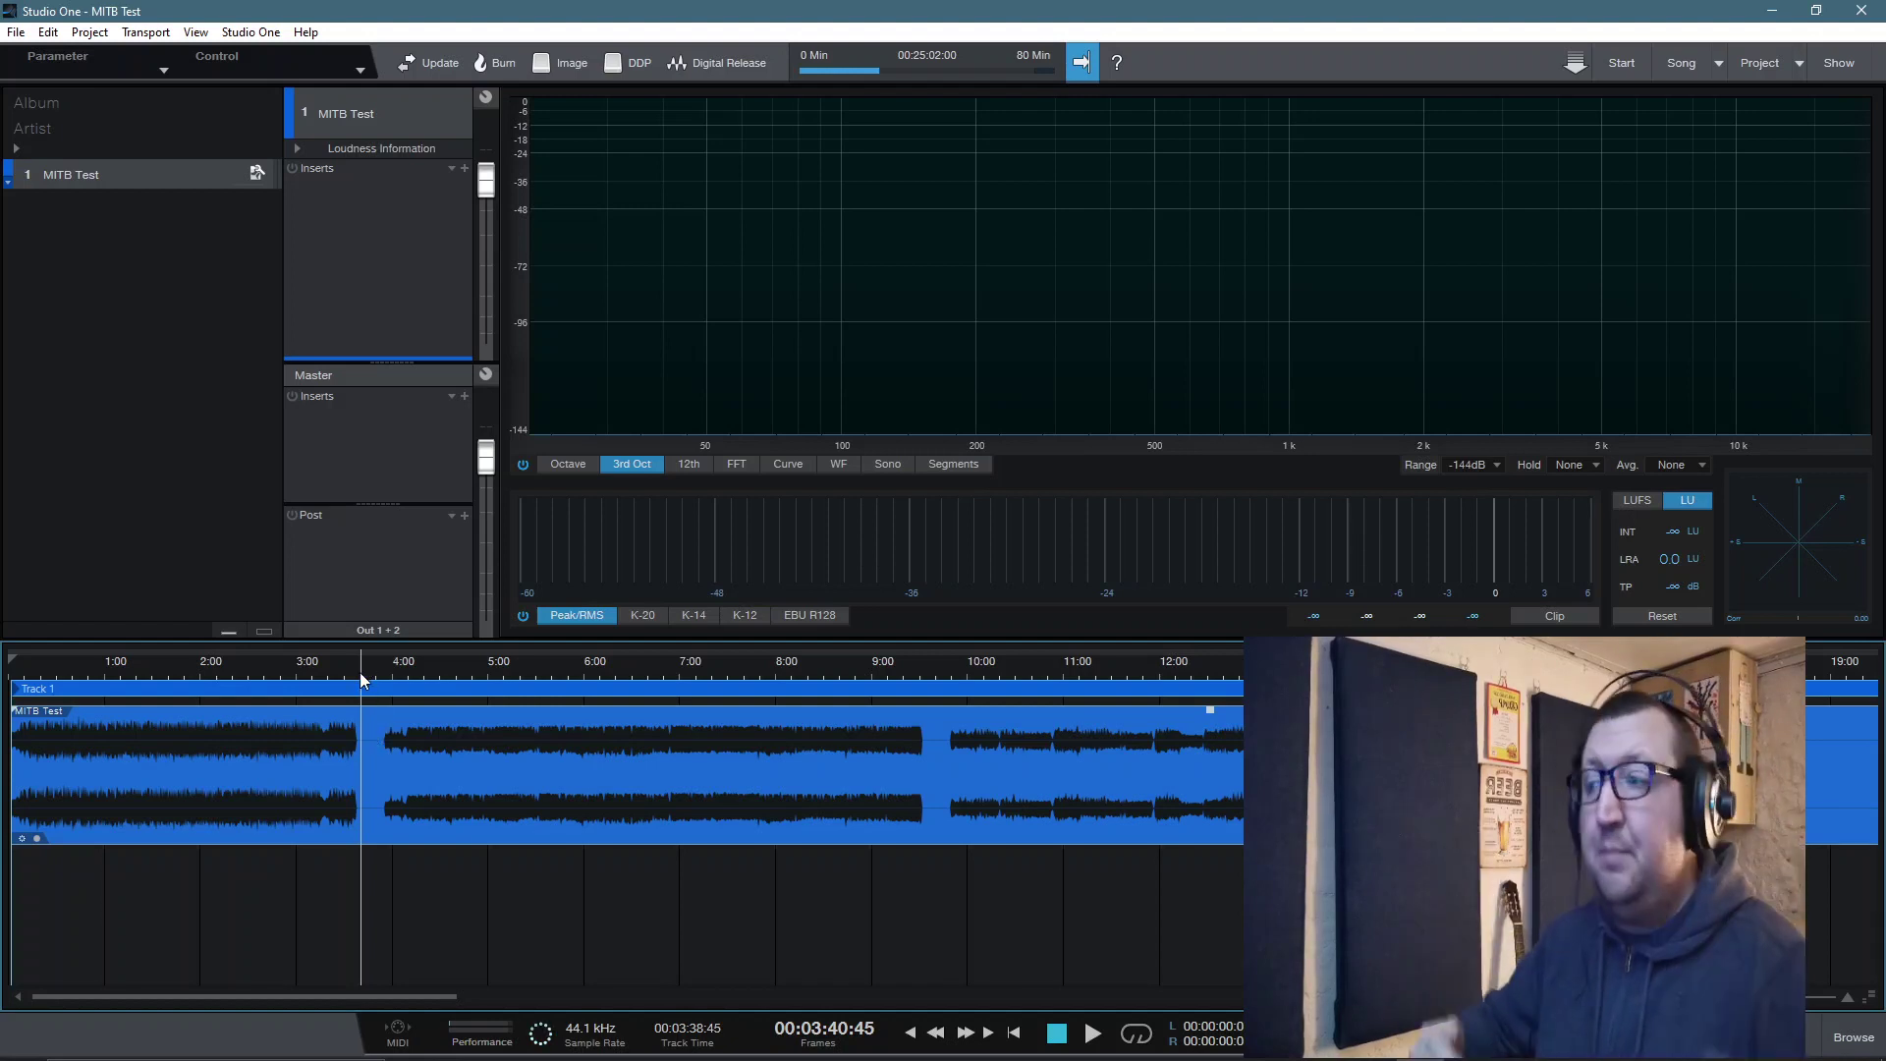
# Step: Split the MITB Test mixdown at about 3:40 and 9:42 into three tracks, then select tracks 2 and 1
pyautogui.rightClick(363, 753)
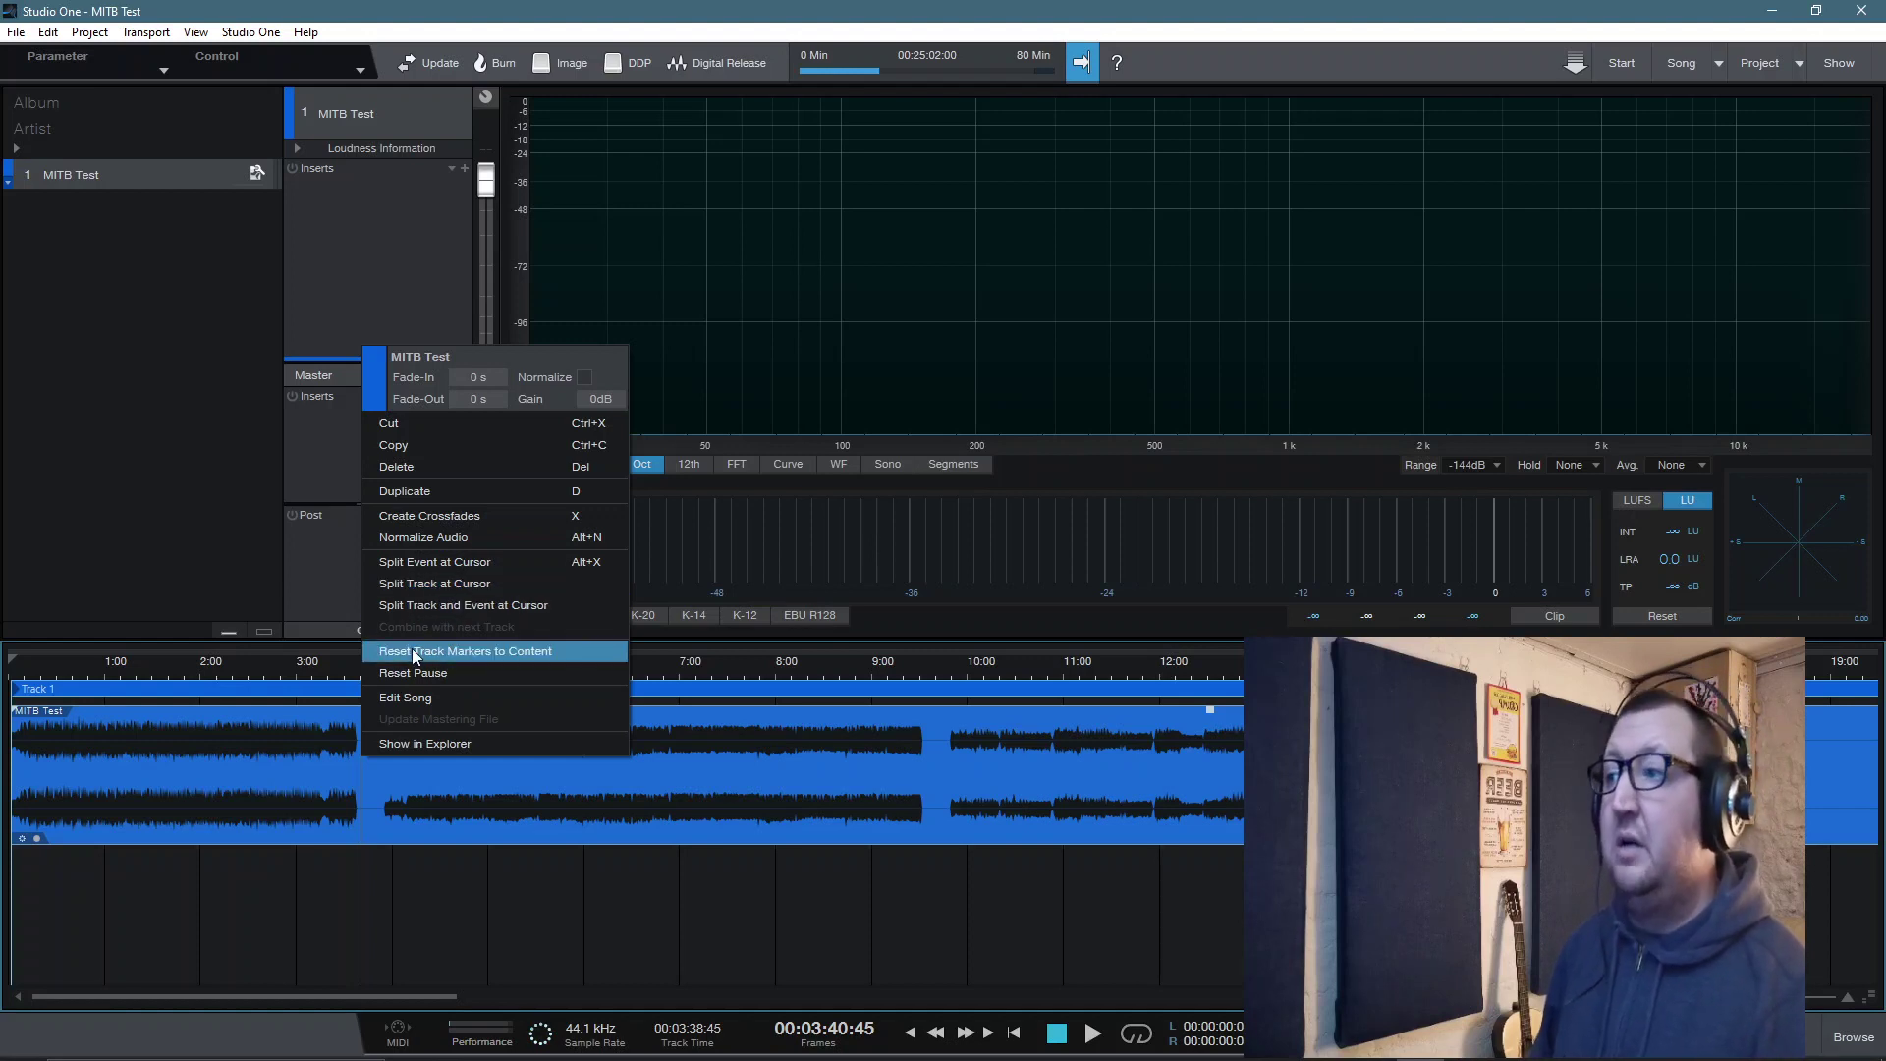
pyautogui.click(462, 605)
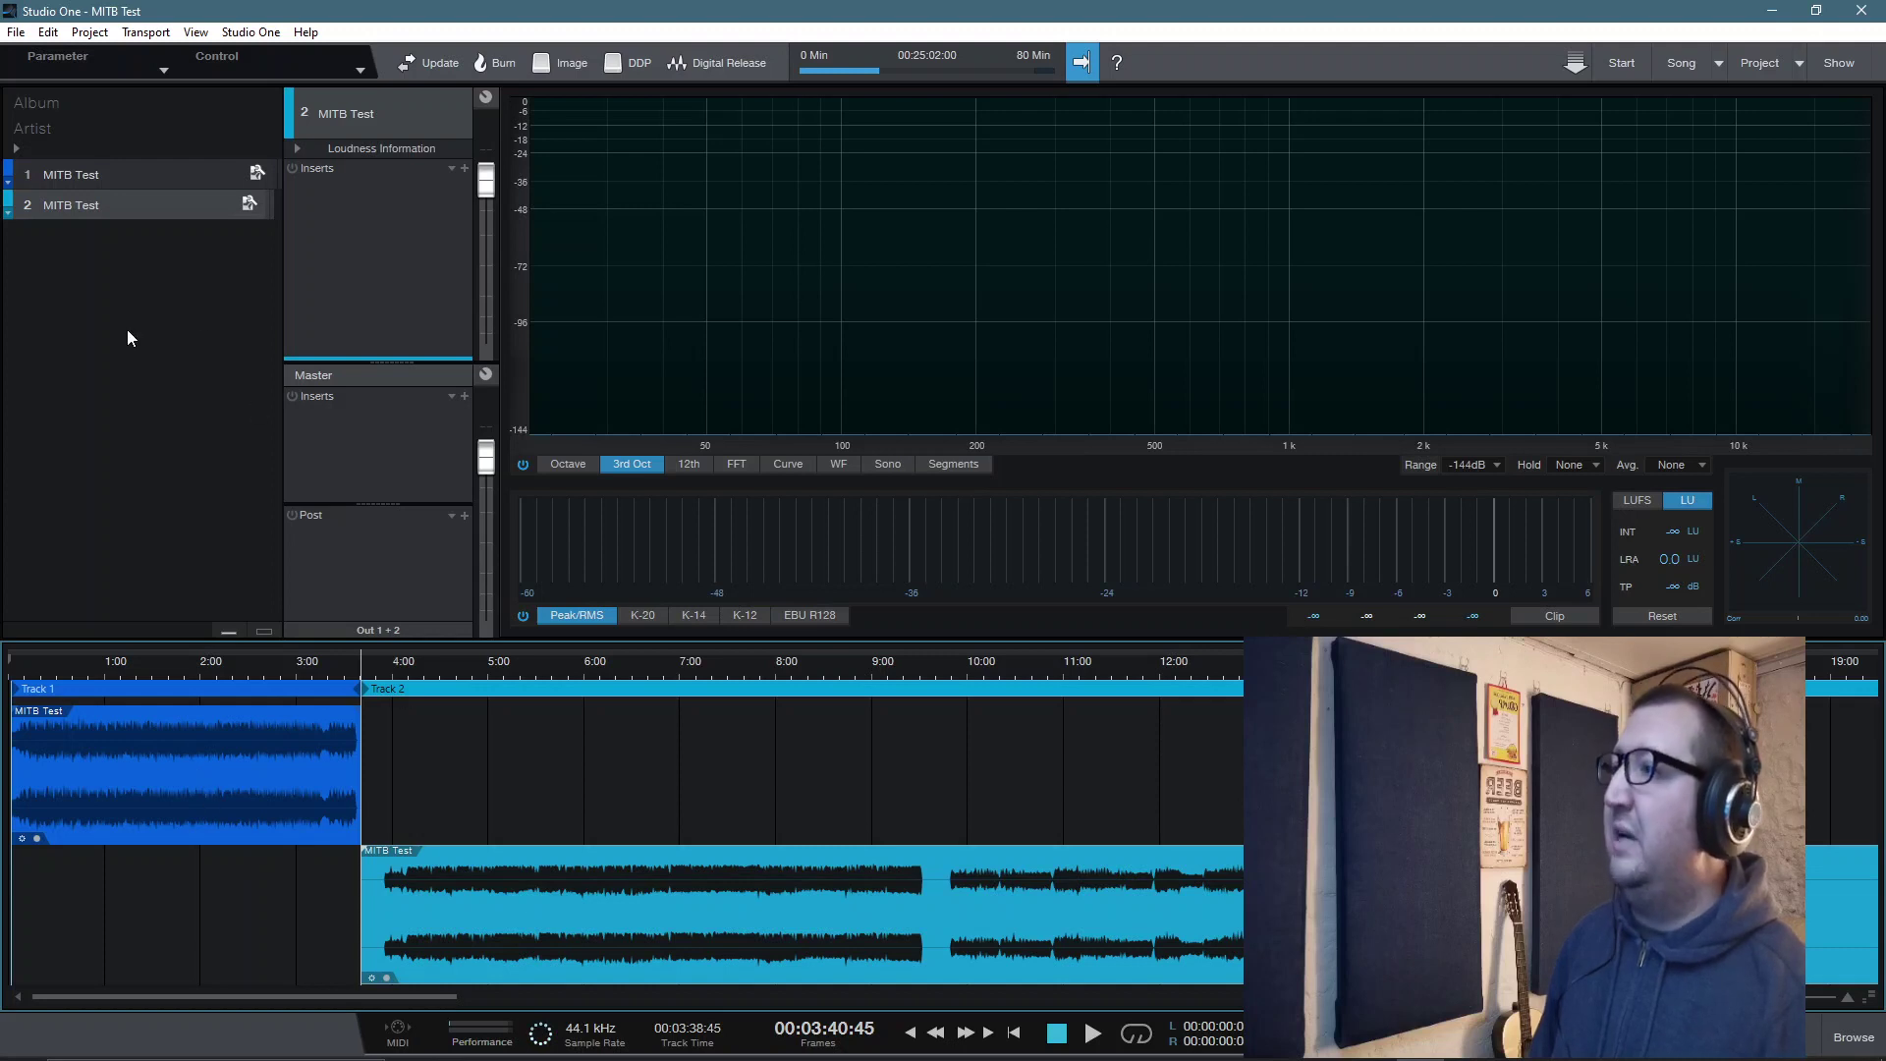
pyautogui.click(939, 671)
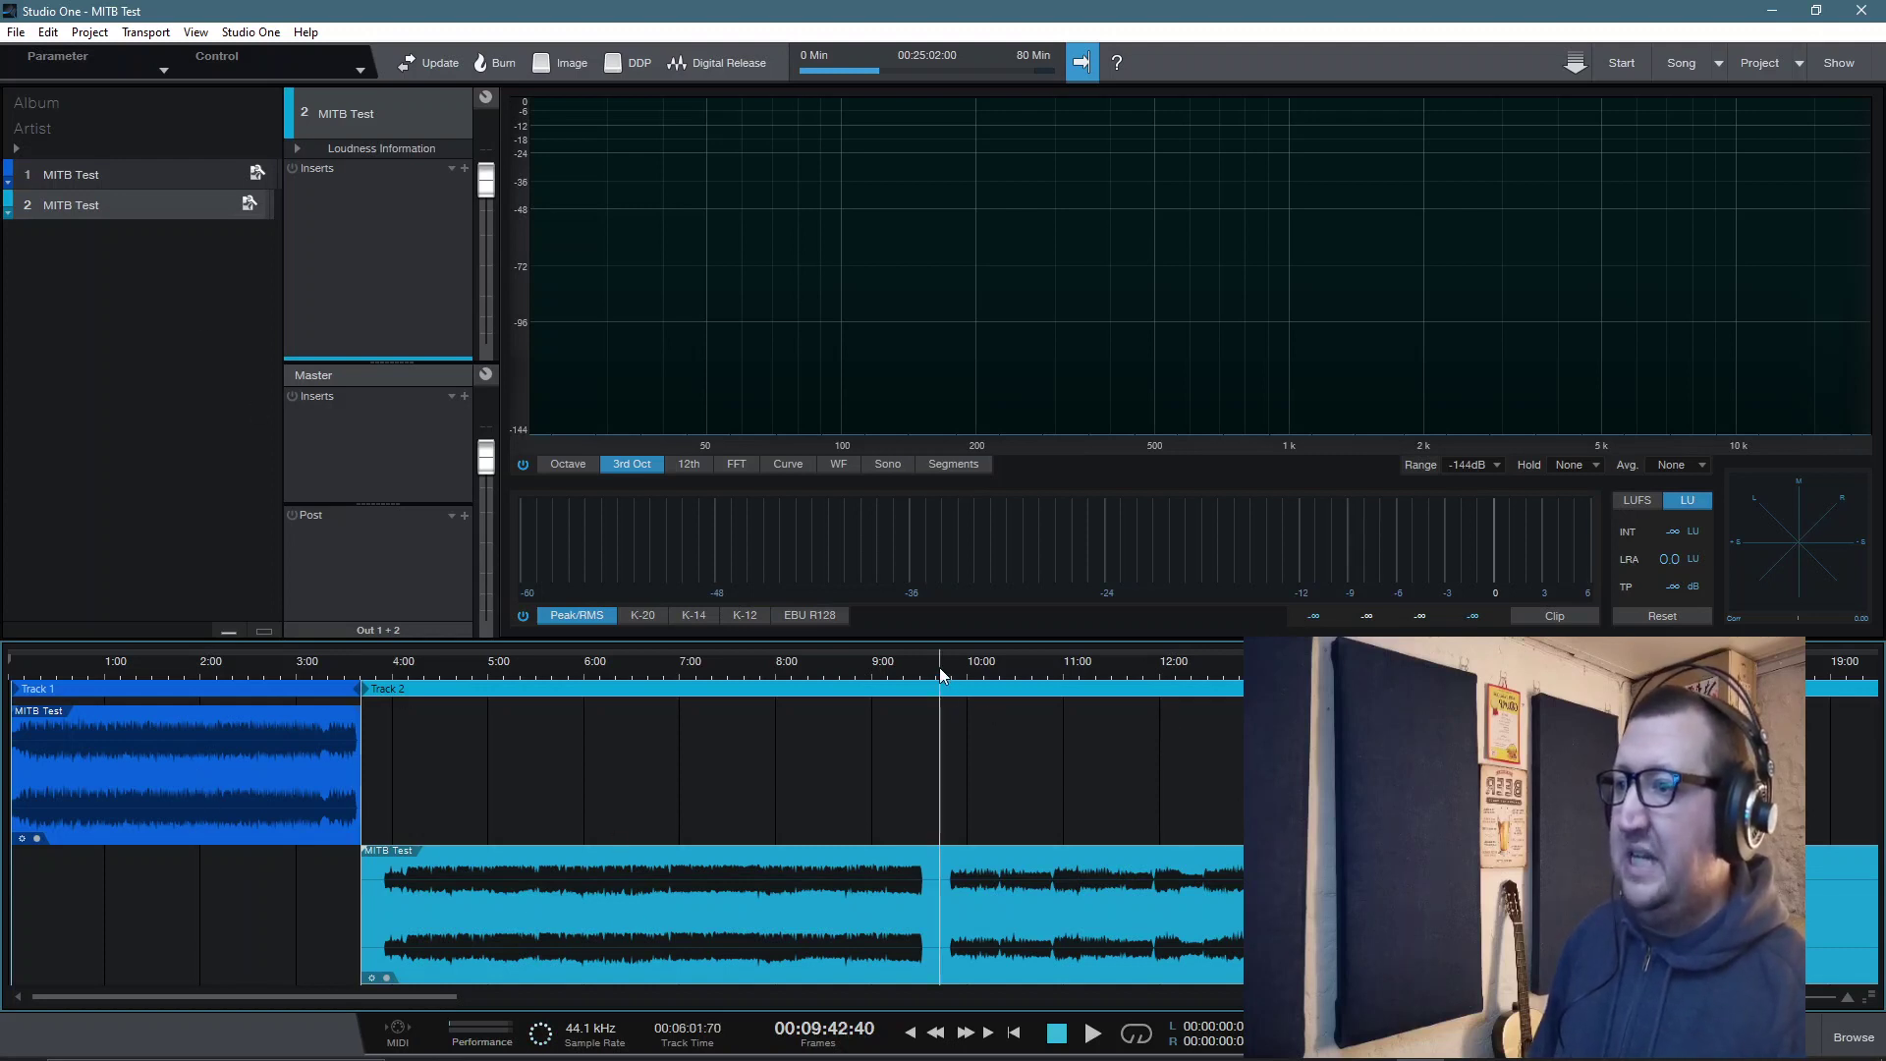
pyautogui.rightClick(939, 906)
pyautogui.click(1050, 753)
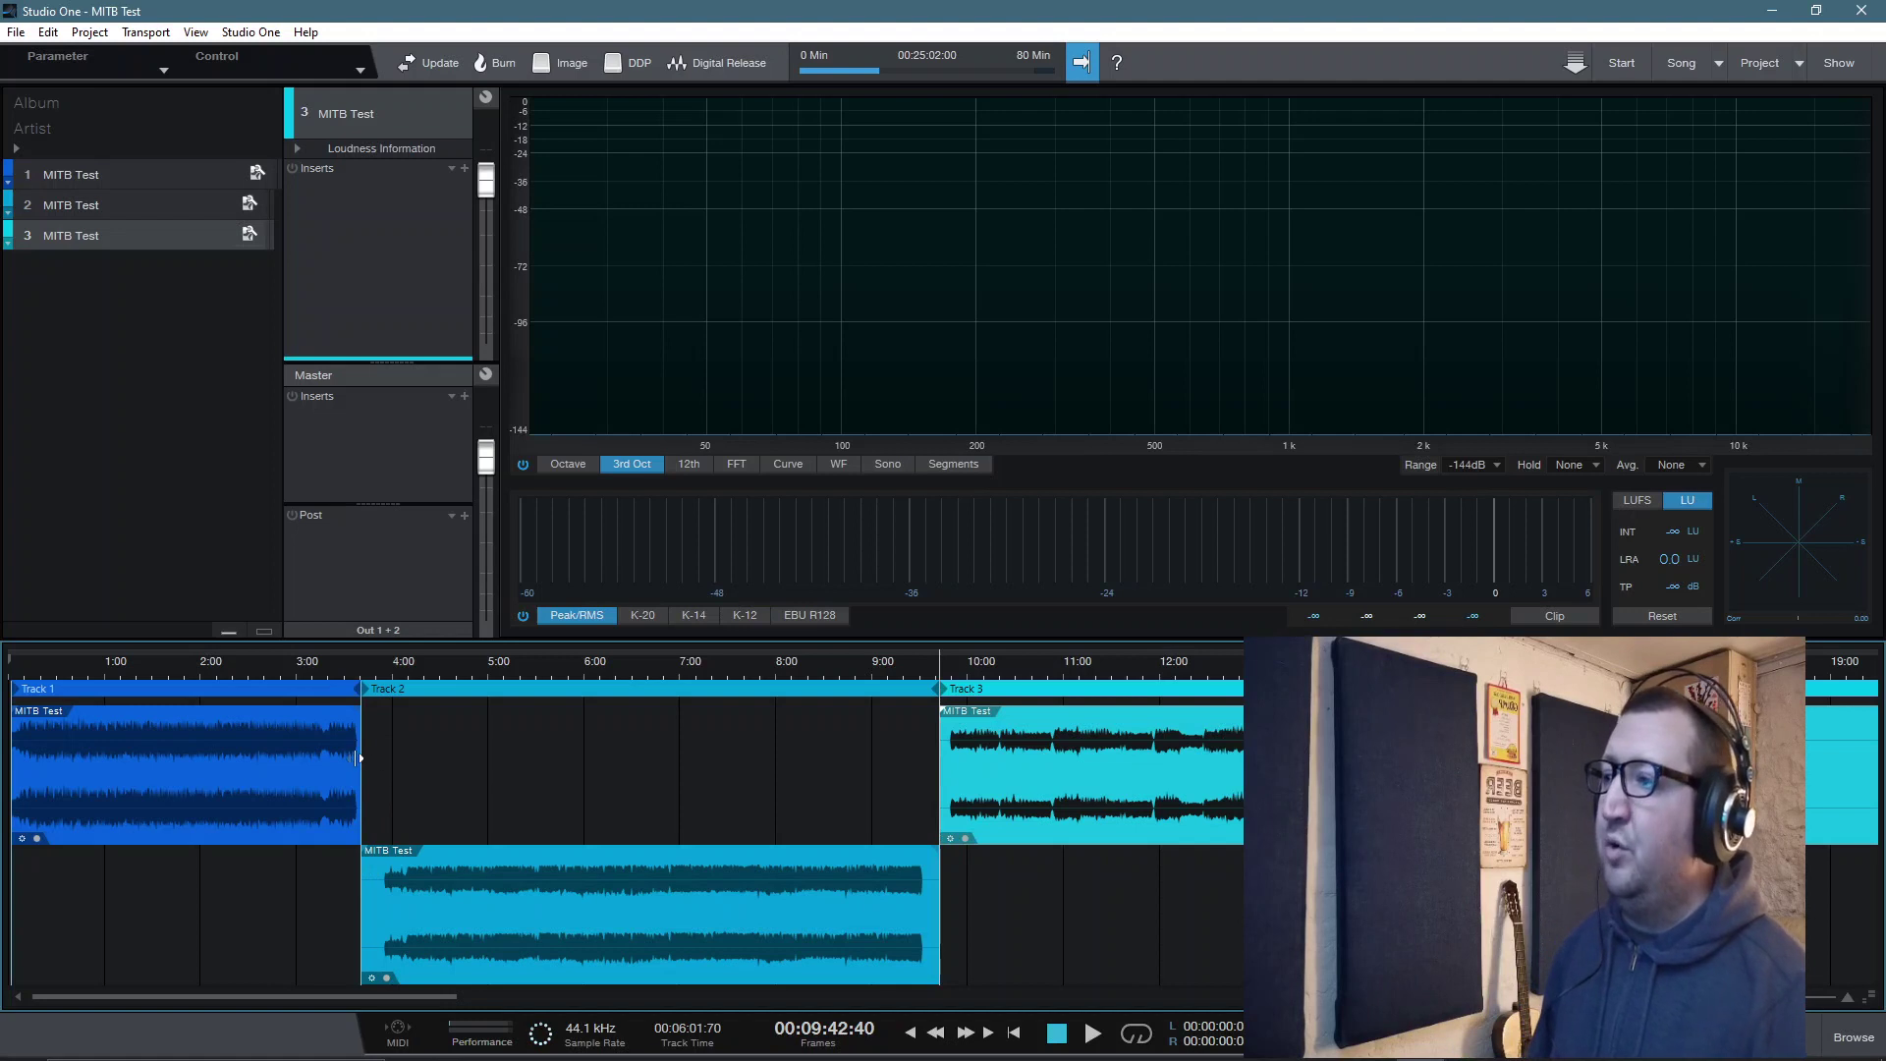
pyautogui.click(934, 899)
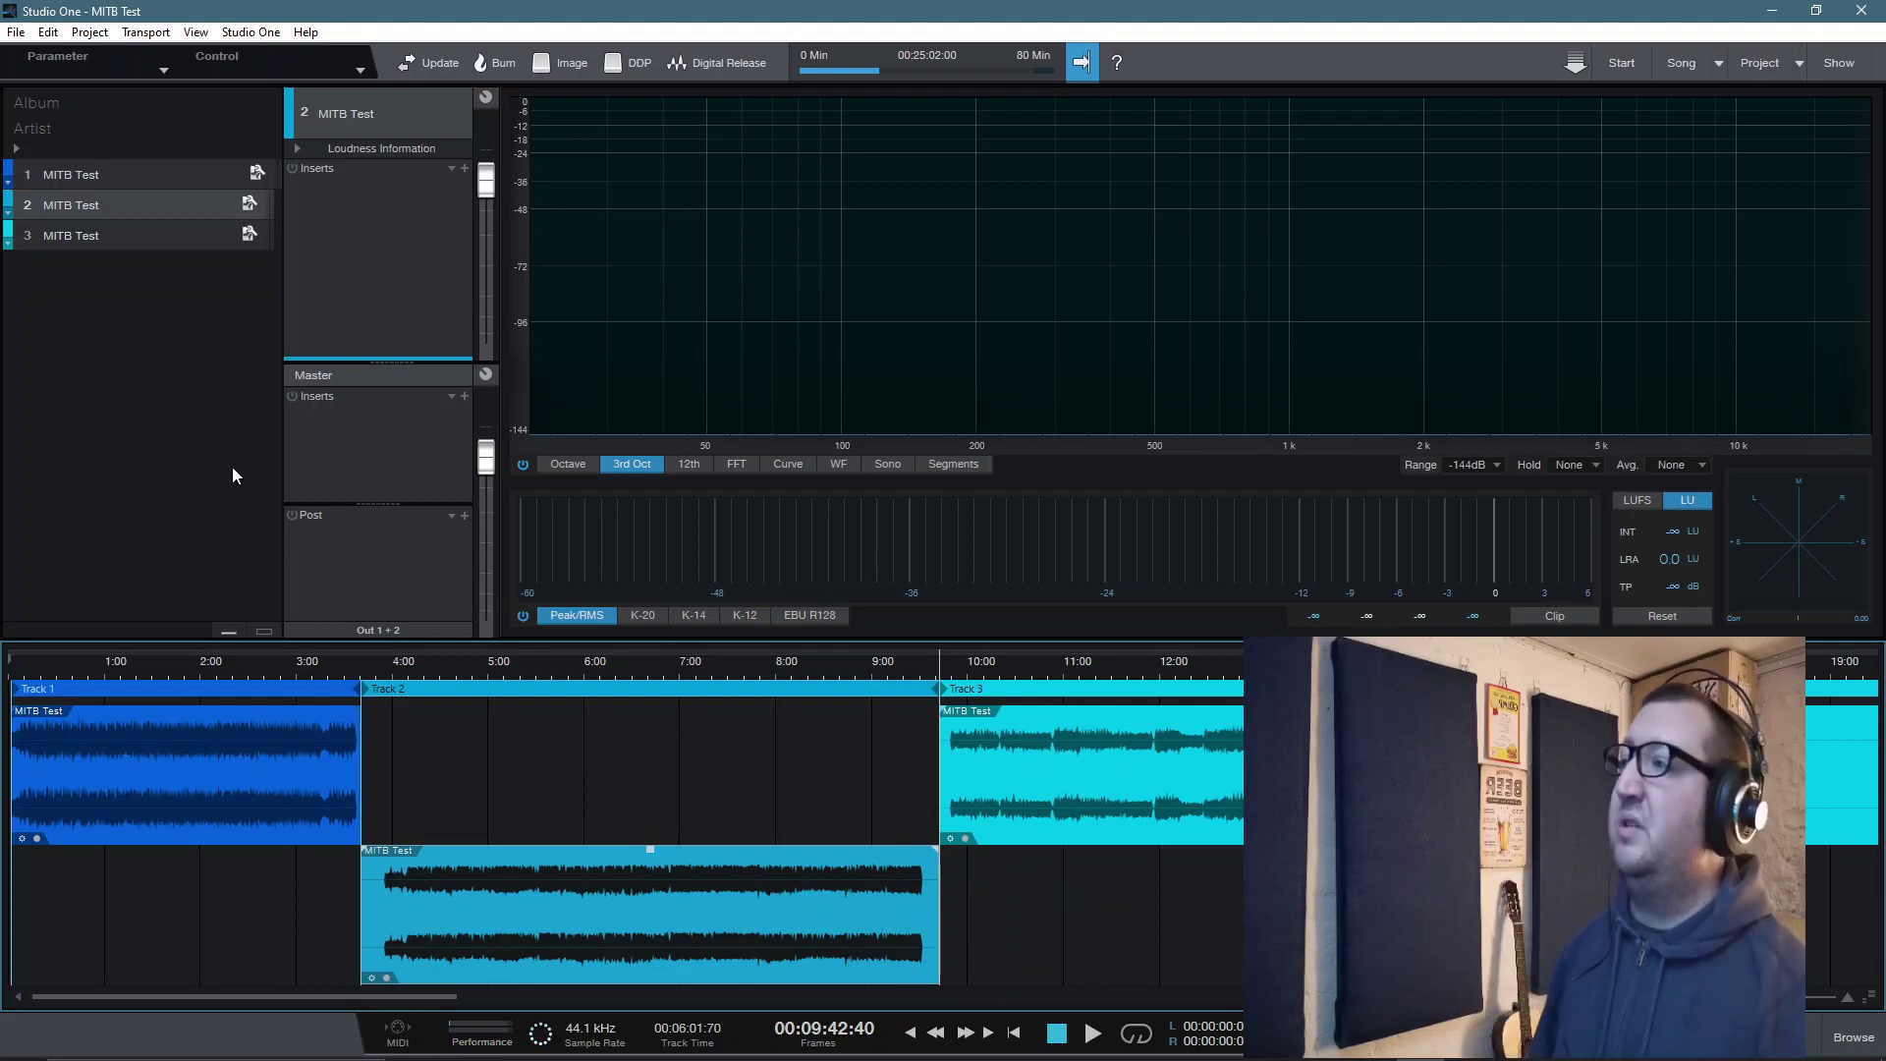
pyautogui.click(130, 179)
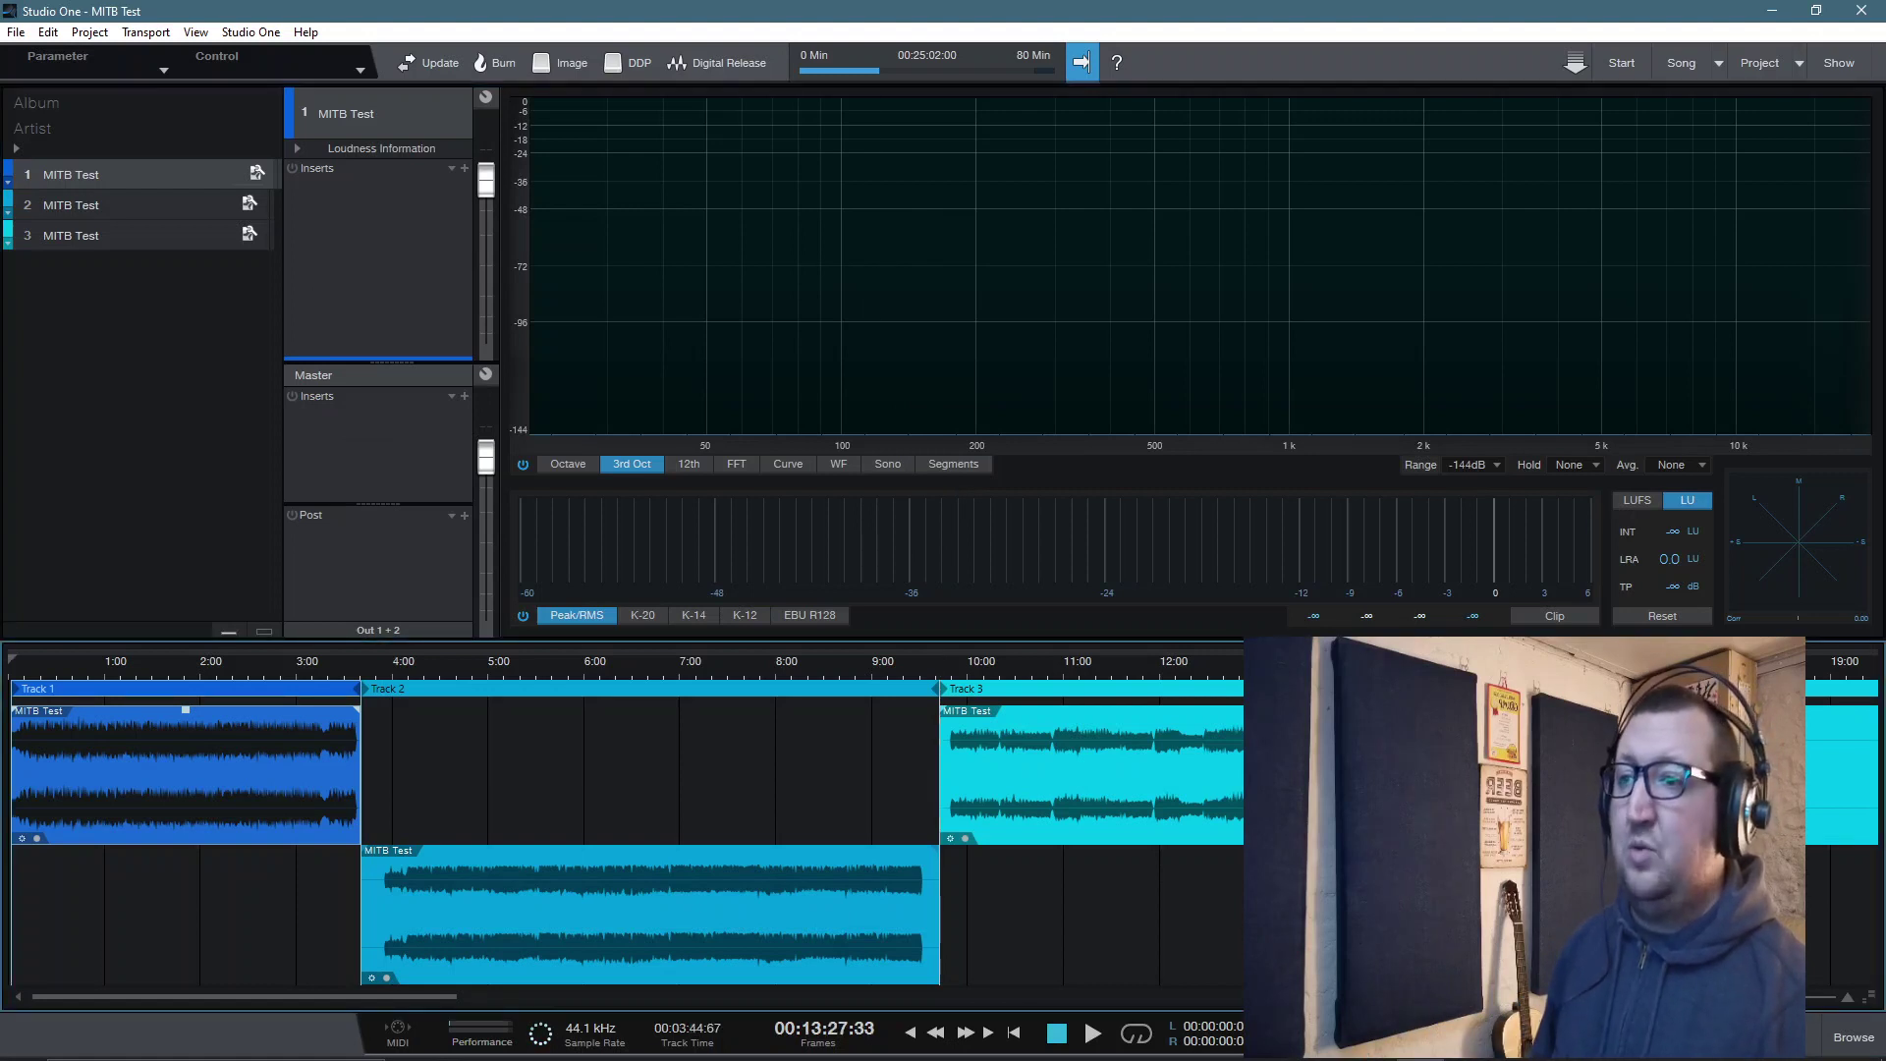
# Step: Undo an accidental move of the Track 3 event, then reset the track markers to its audio content
pyautogui.rightClick(1302, 766)
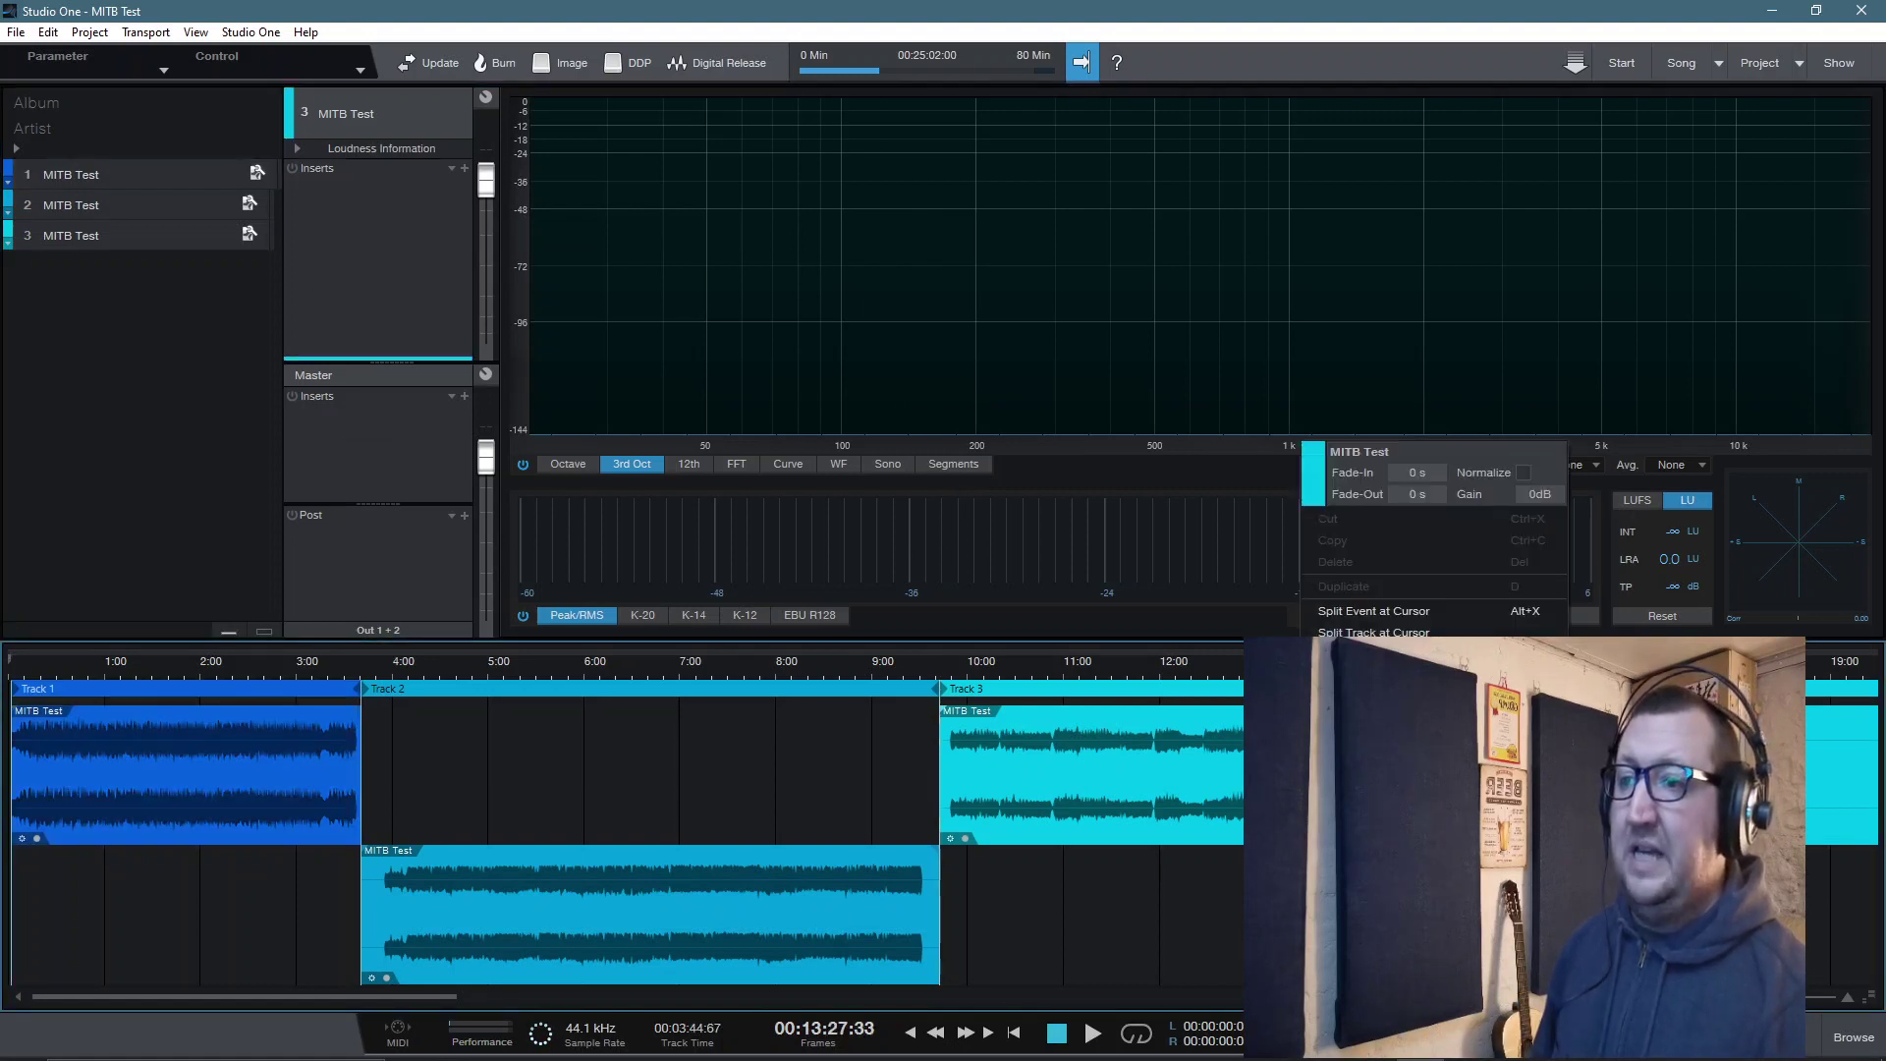
pyautogui.click(1389, 615)
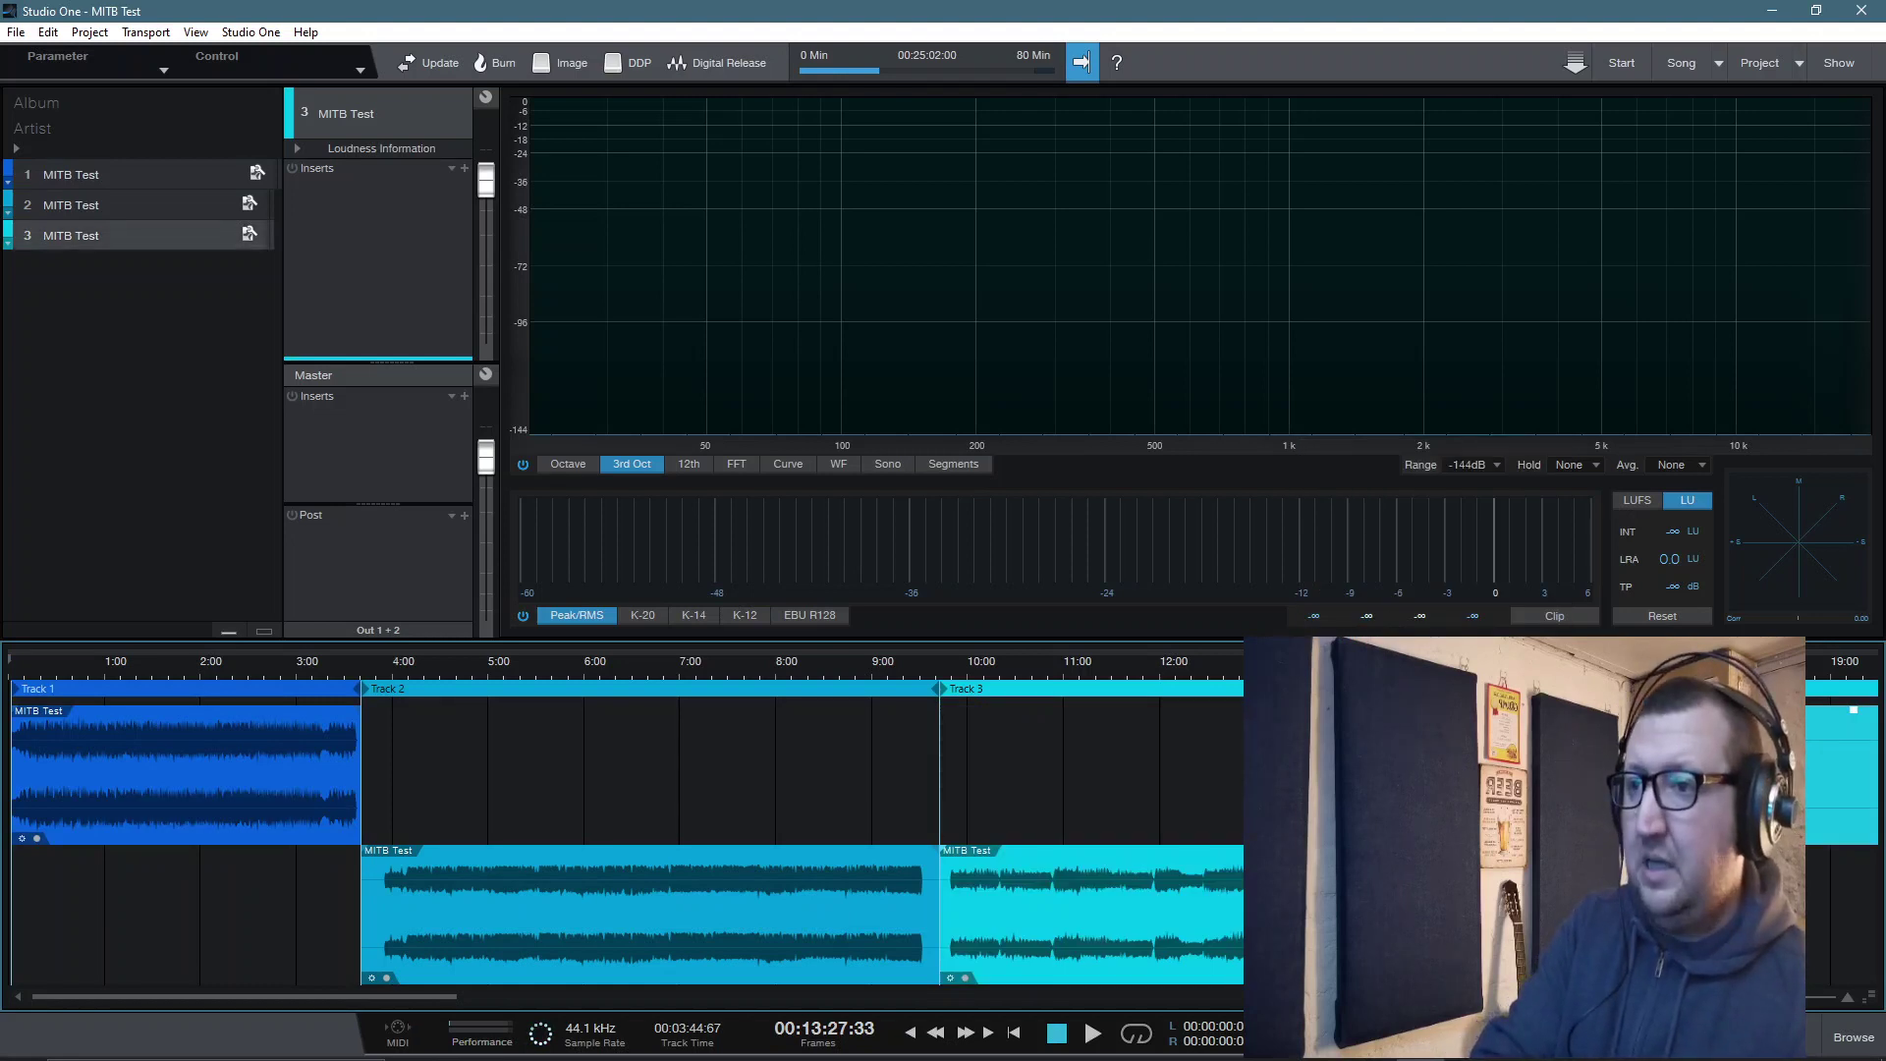
pyautogui.hotkey('ctrl', 'z')
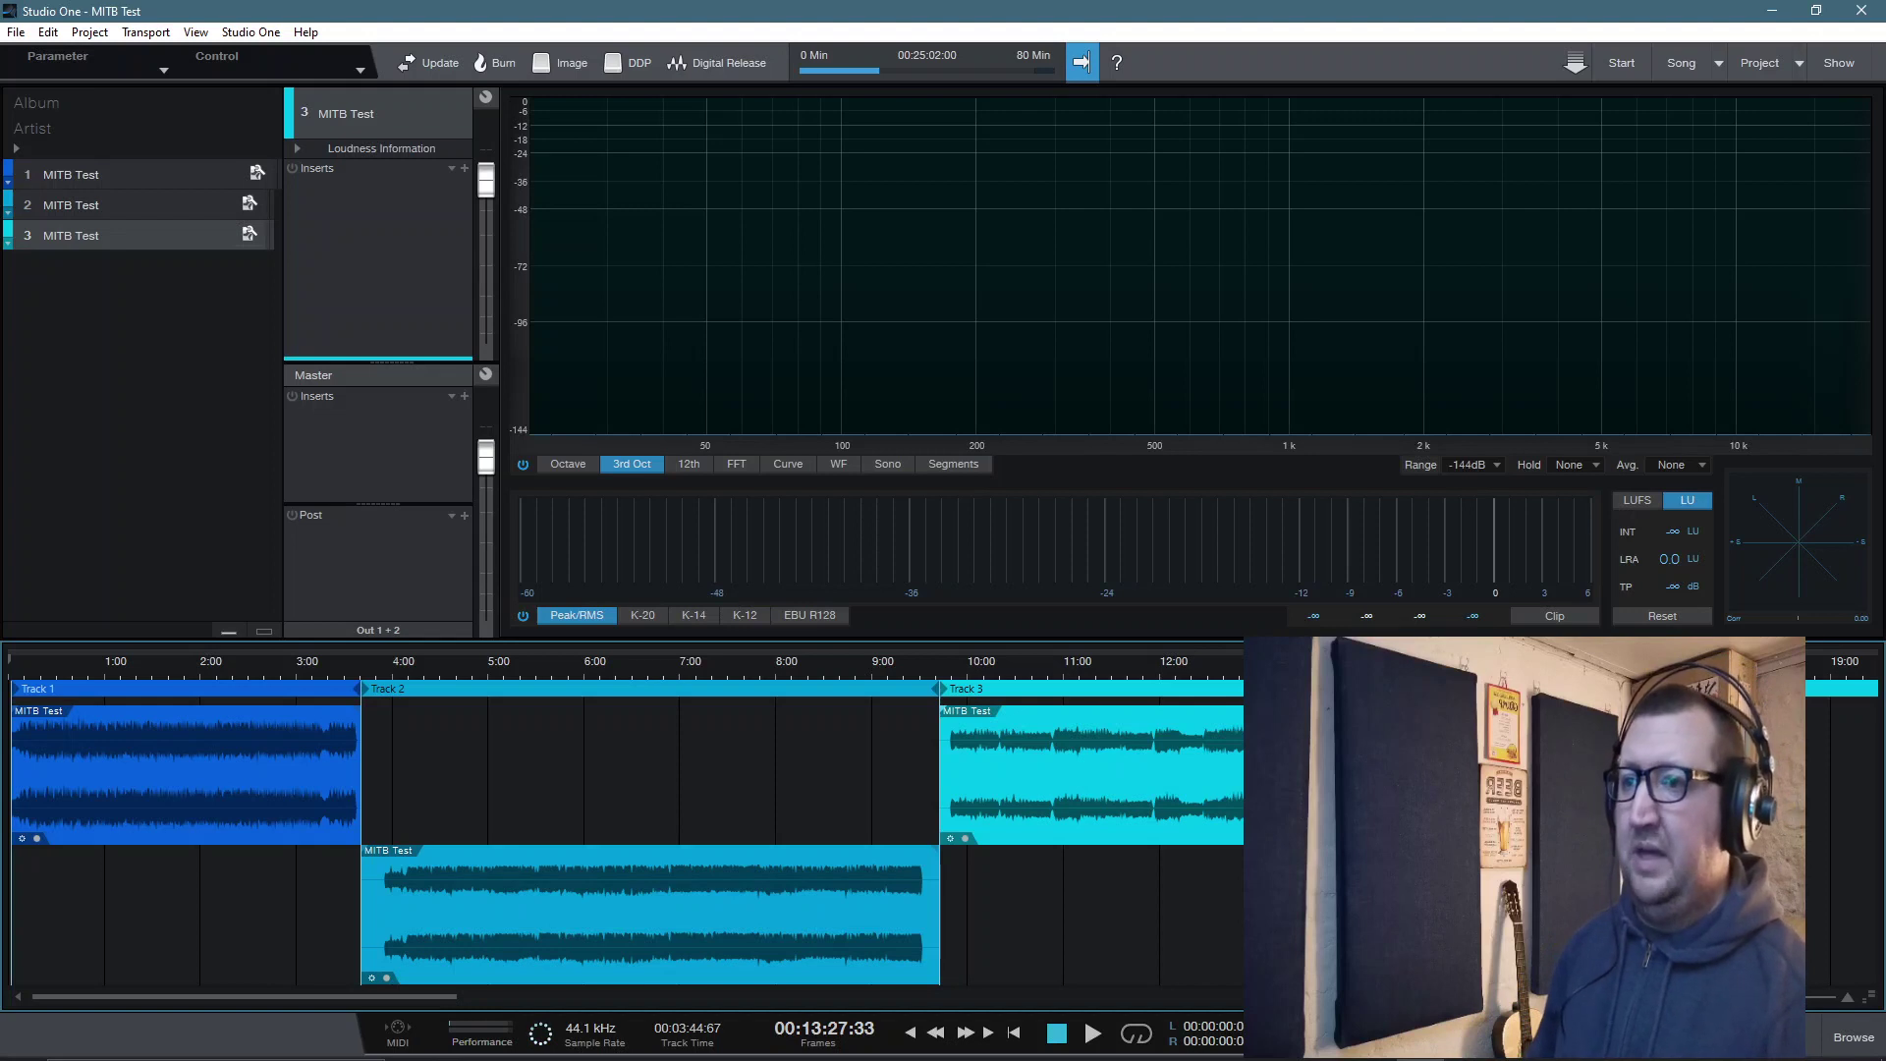
pyautogui.rightClick(1278, 717)
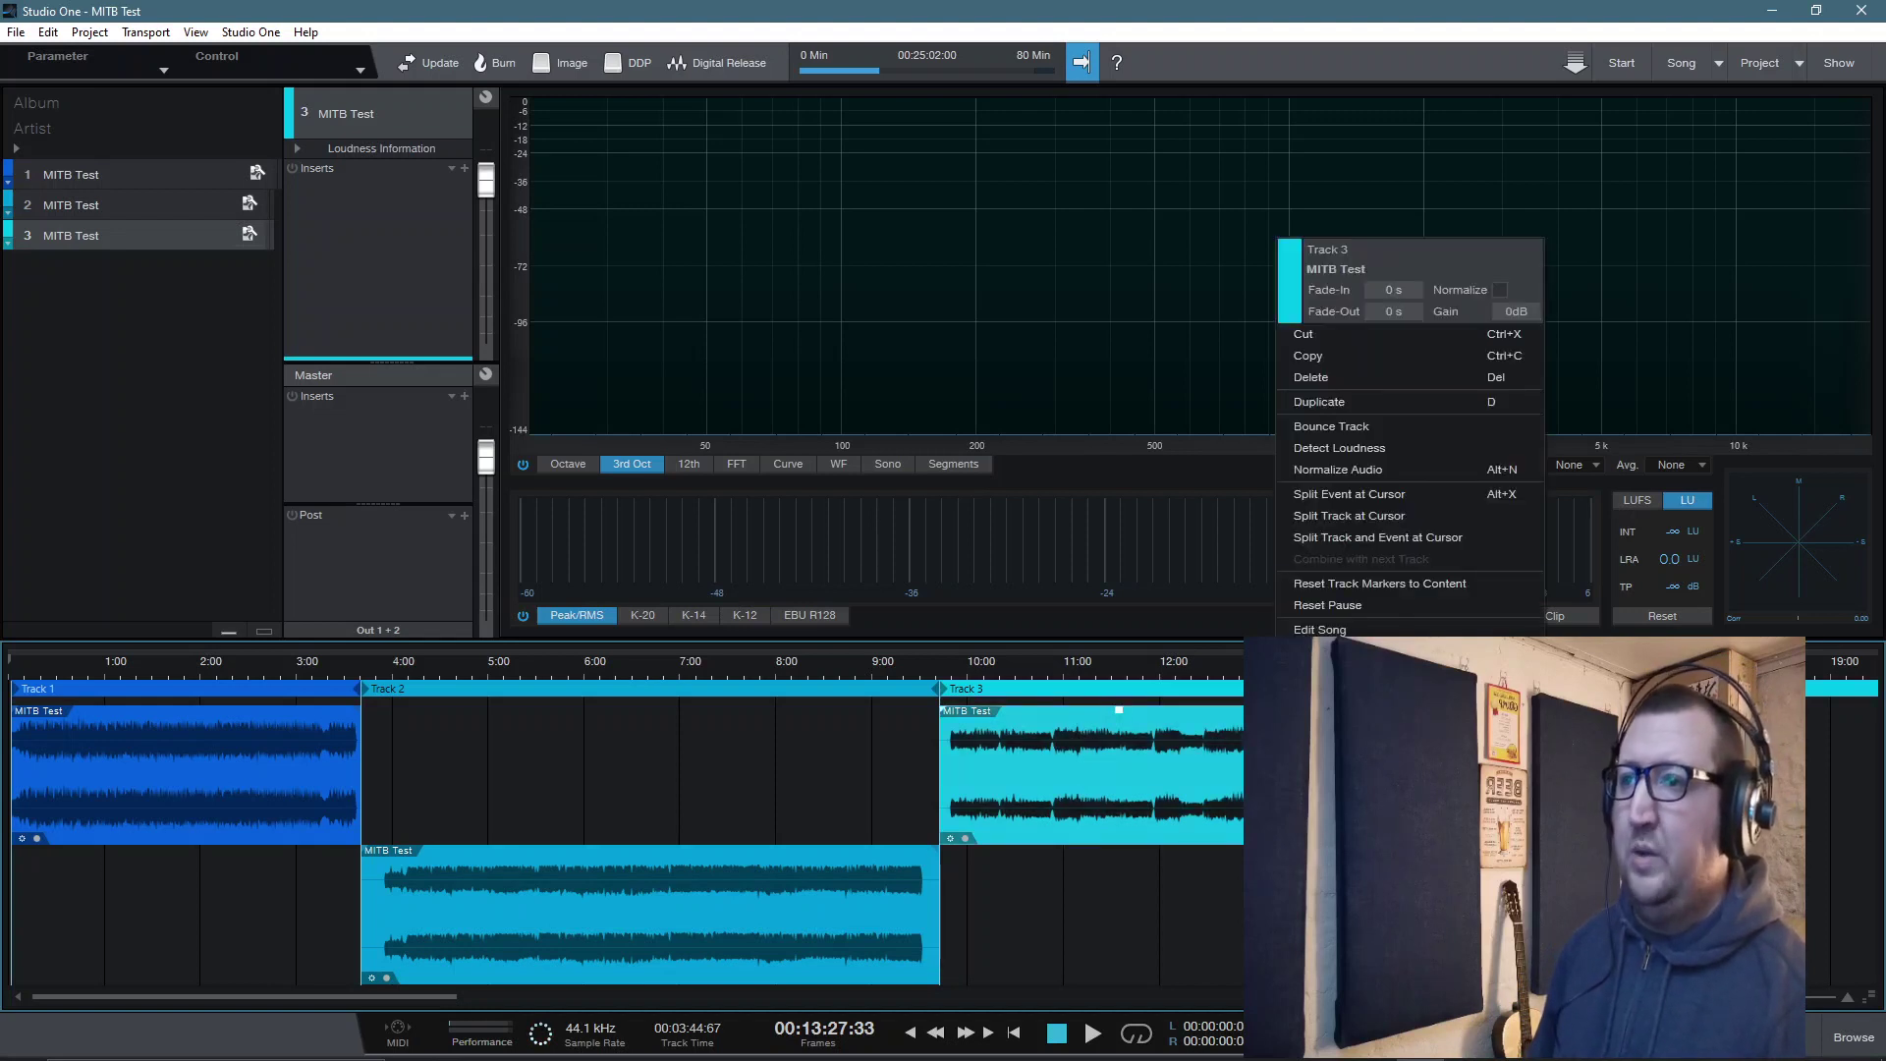
pyautogui.click(1375, 587)
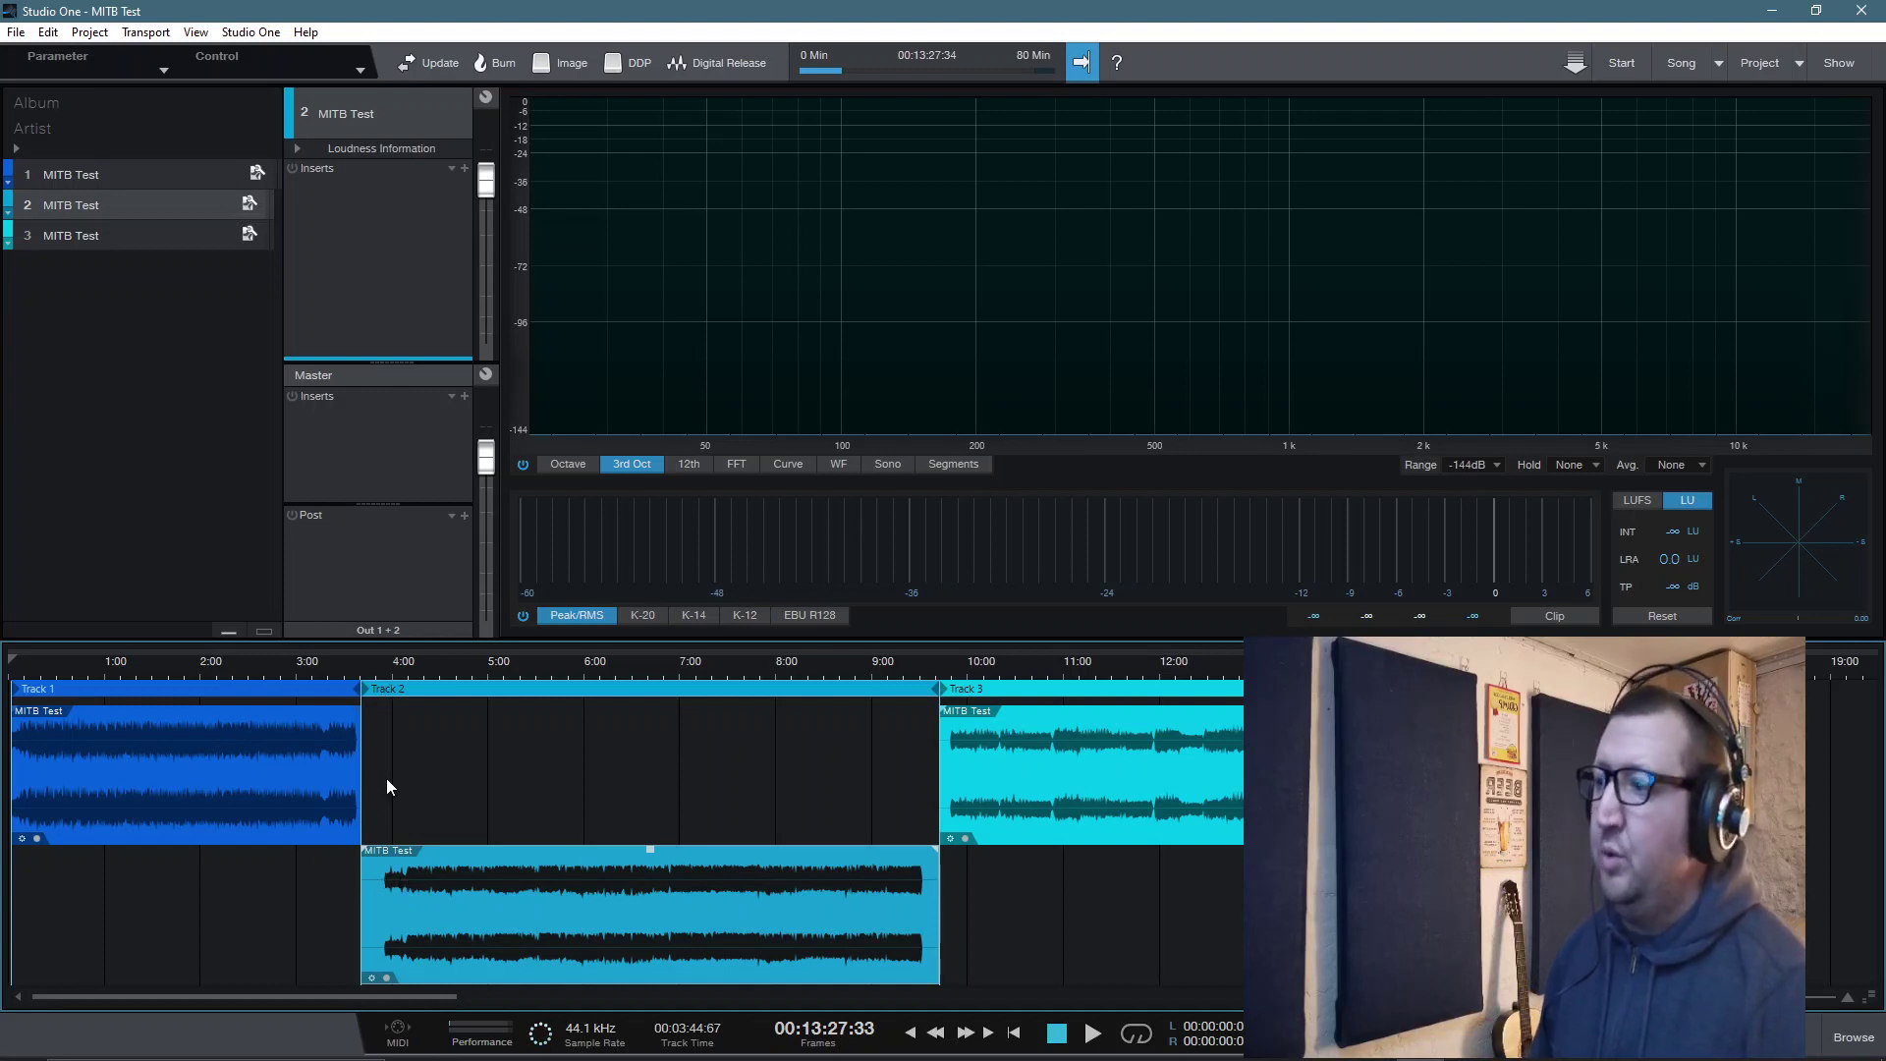
# Step: Apply Reset Pause to the Track 2 and Track 3 markers to insert short gaps before each
pyautogui.rightClick(376, 884)
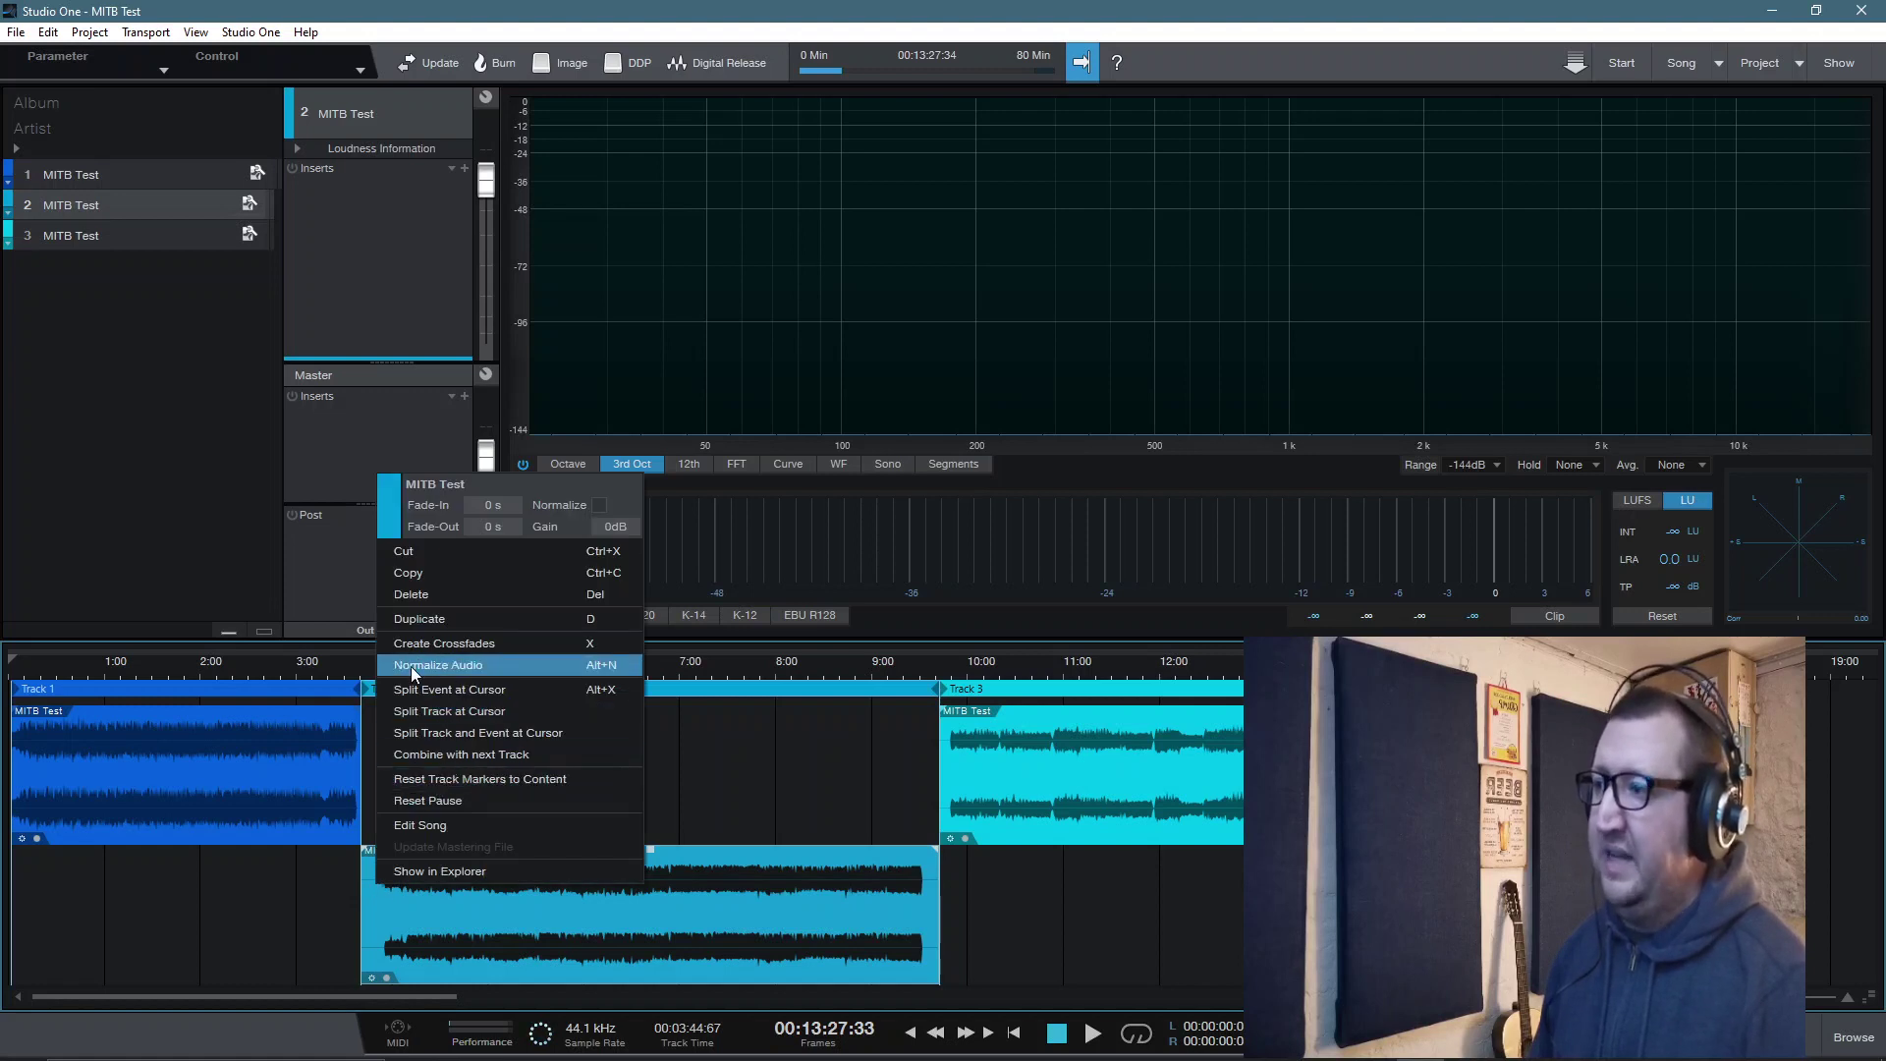
pyautogui.click(737, 758)
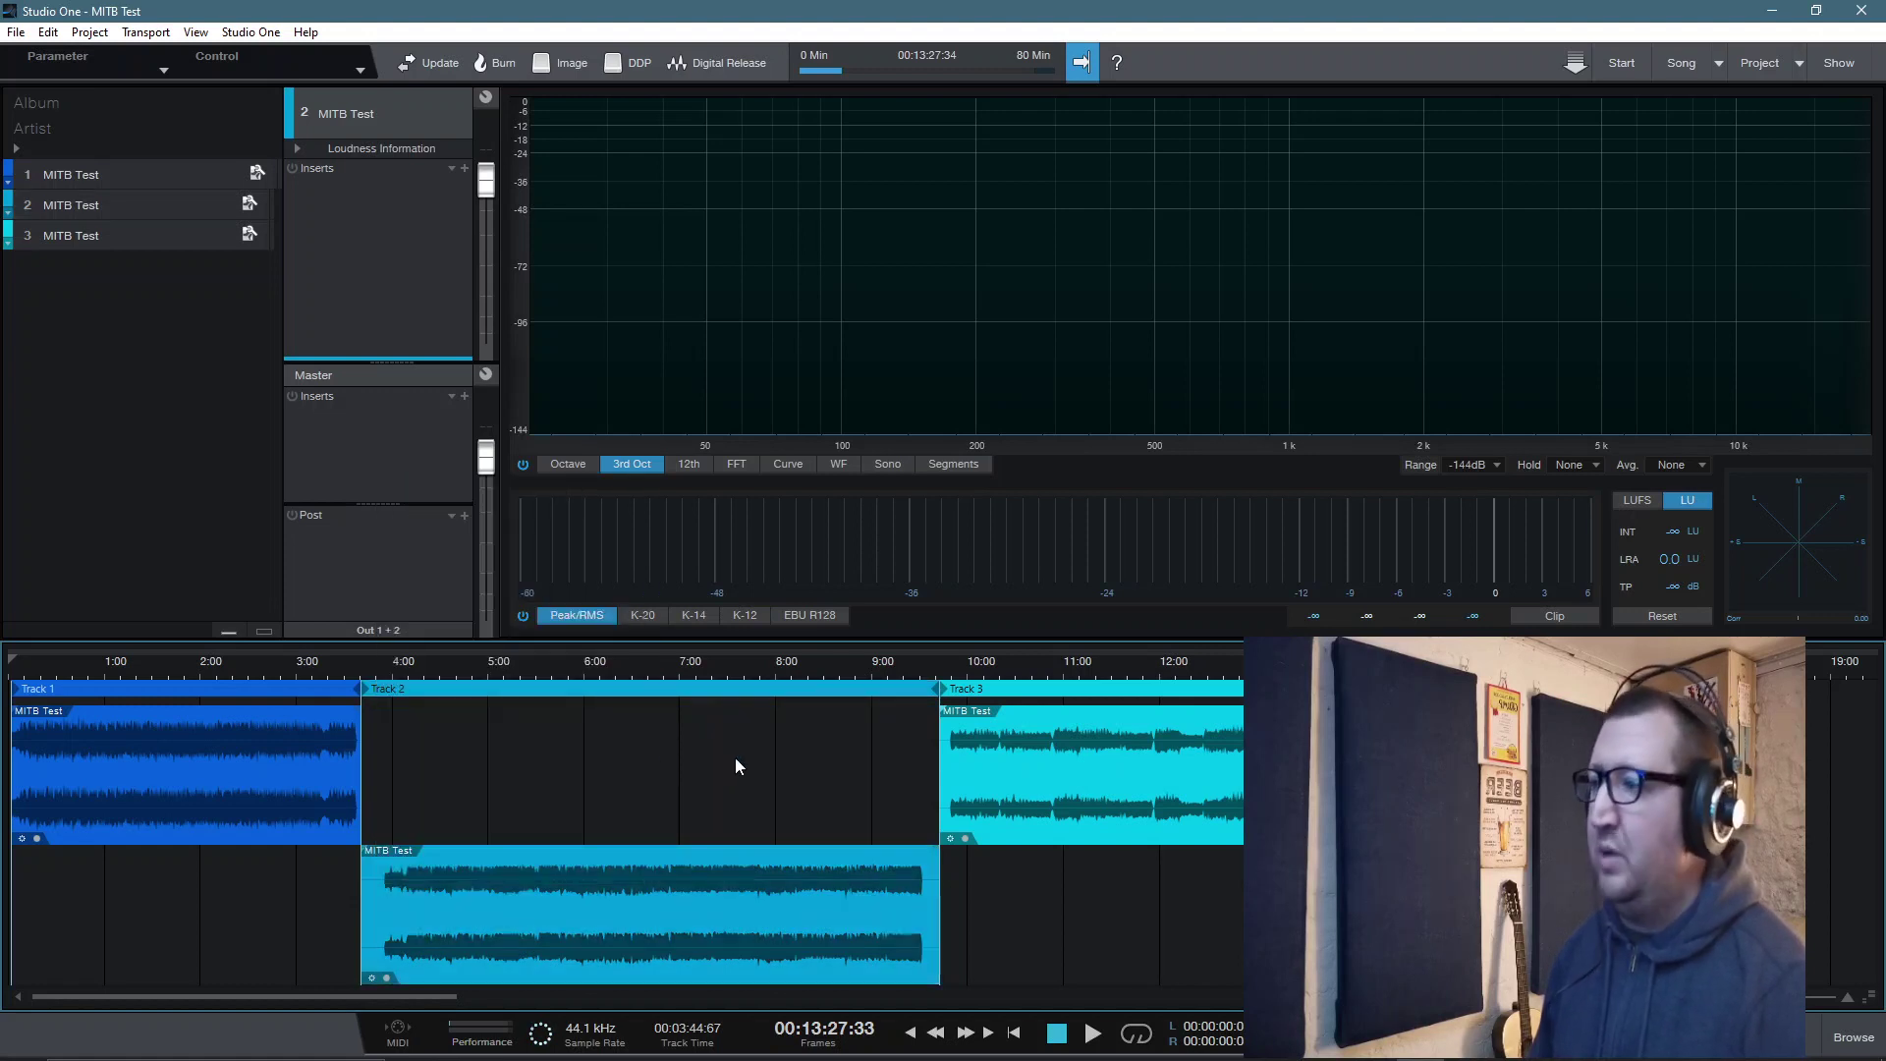
pyautogui.click(391, 688)
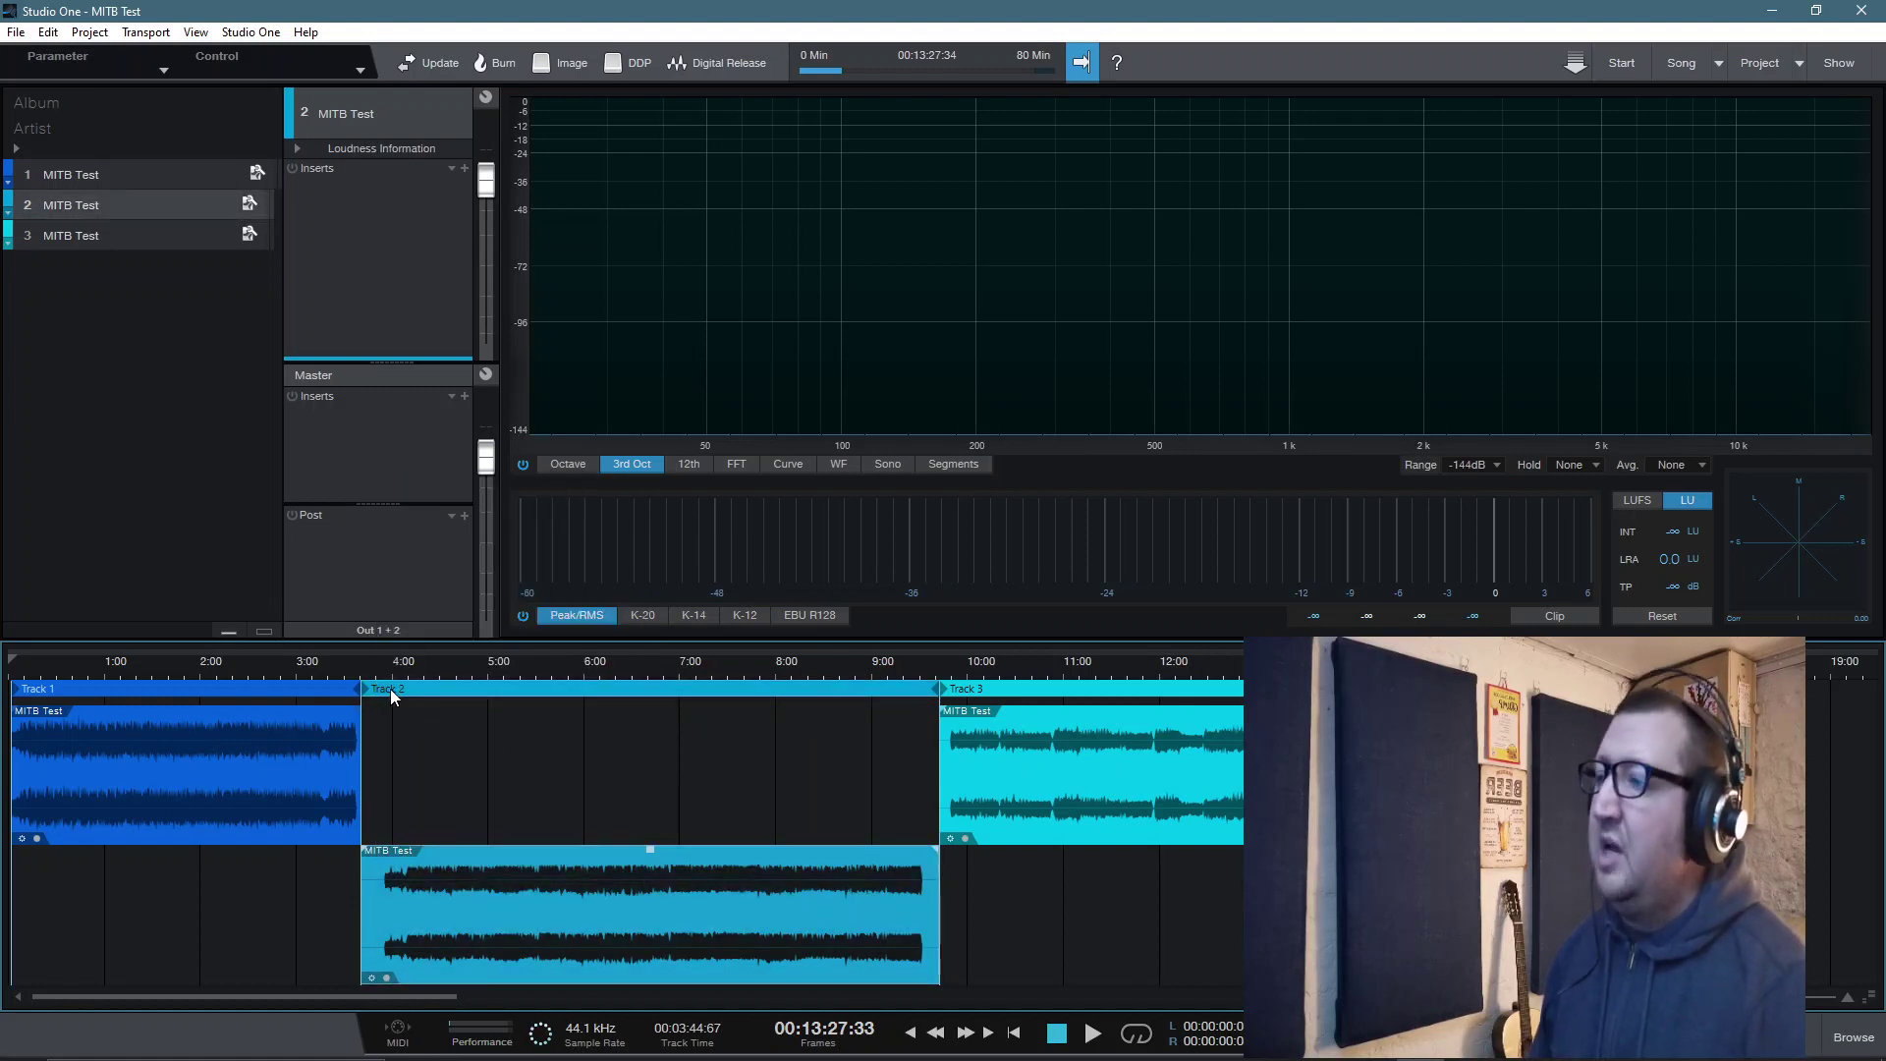
pyautogui.rightClick(391, 688)
pyautogui.click(456, 612)
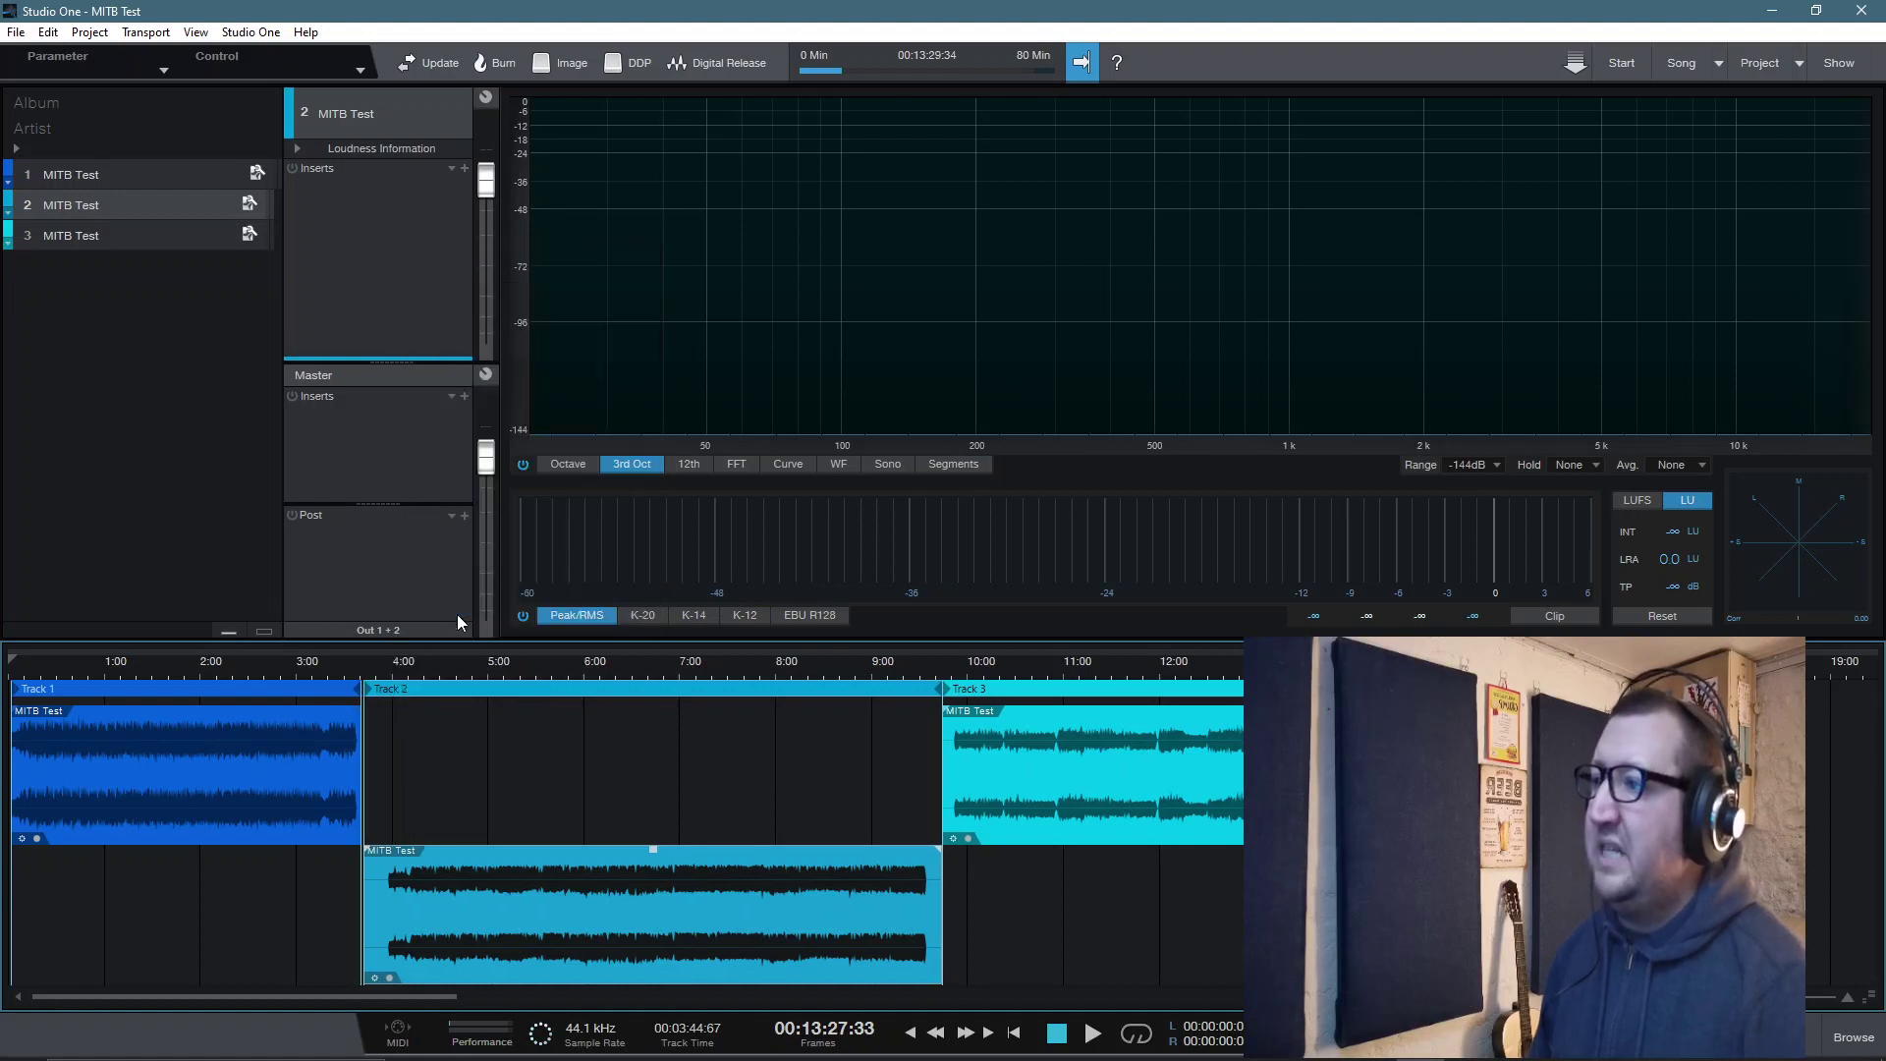
pyautogui.click(976, 687)
pyautogui.rightClick(975, 686)
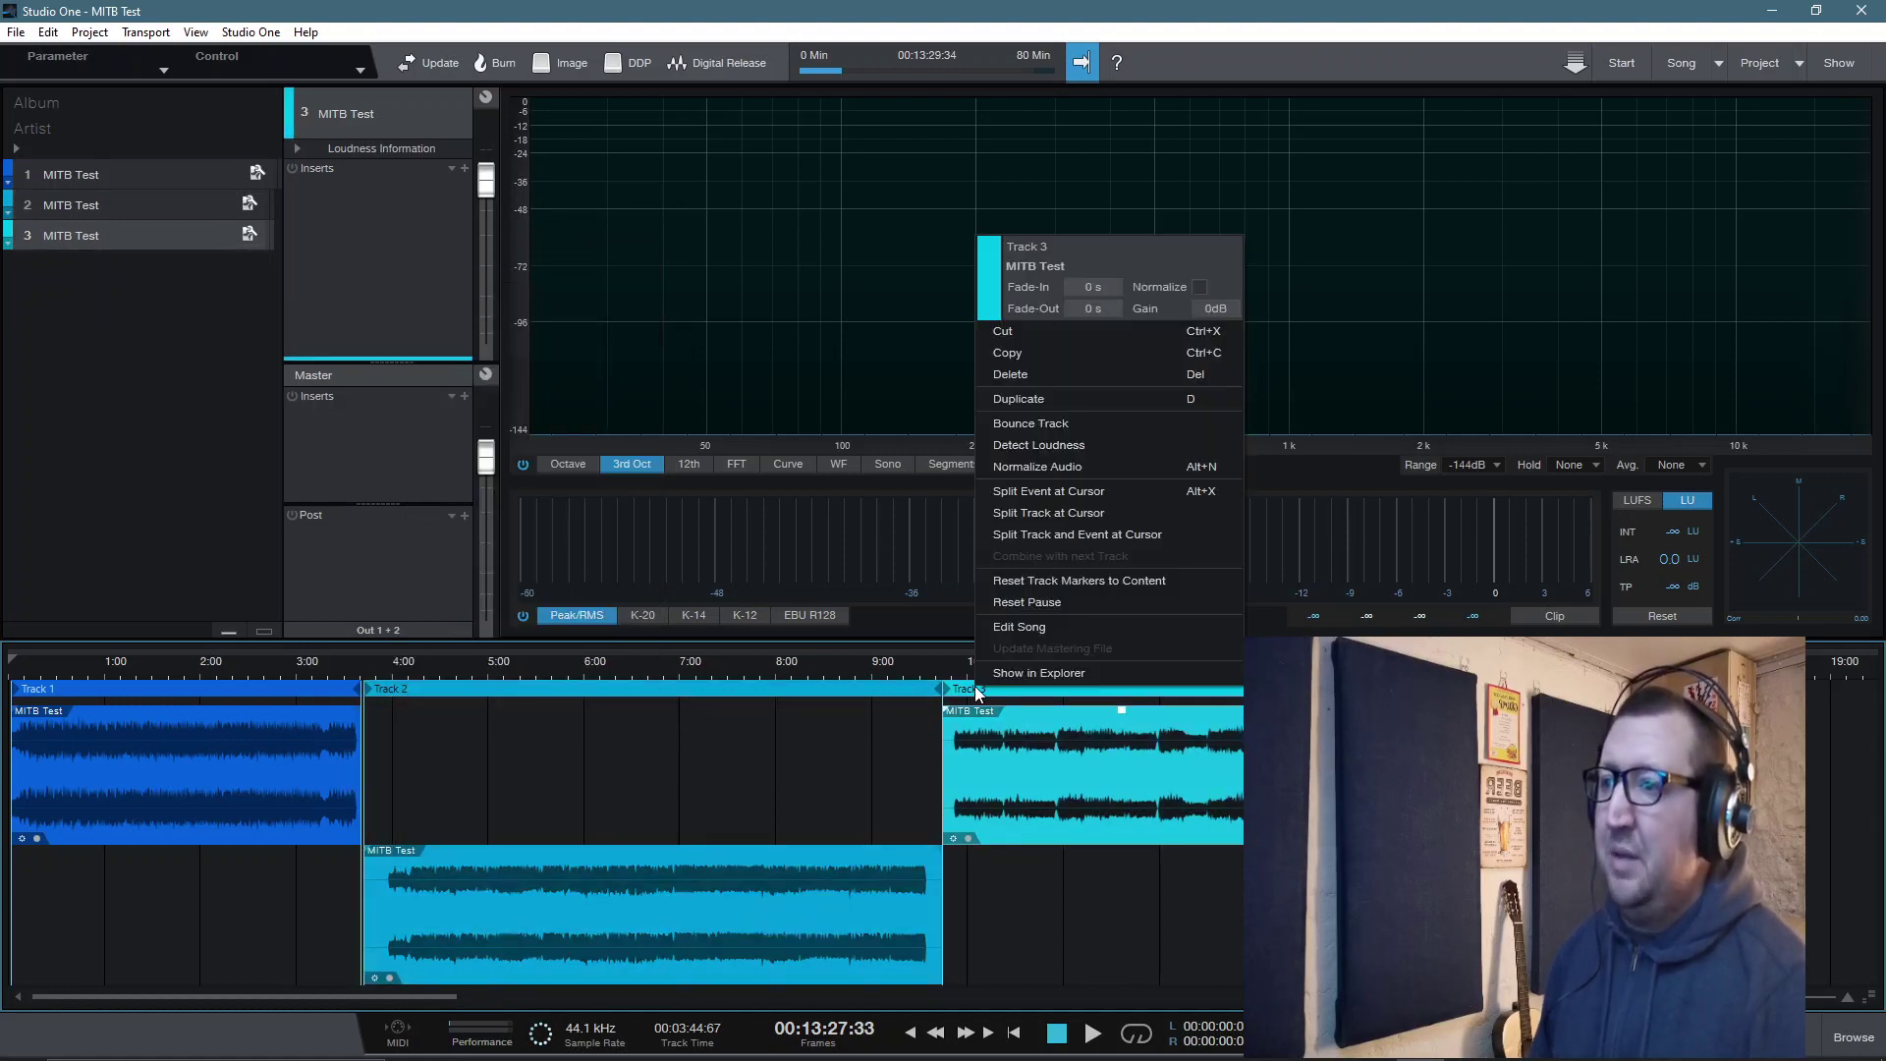
pyautogui.click(1081, 600)
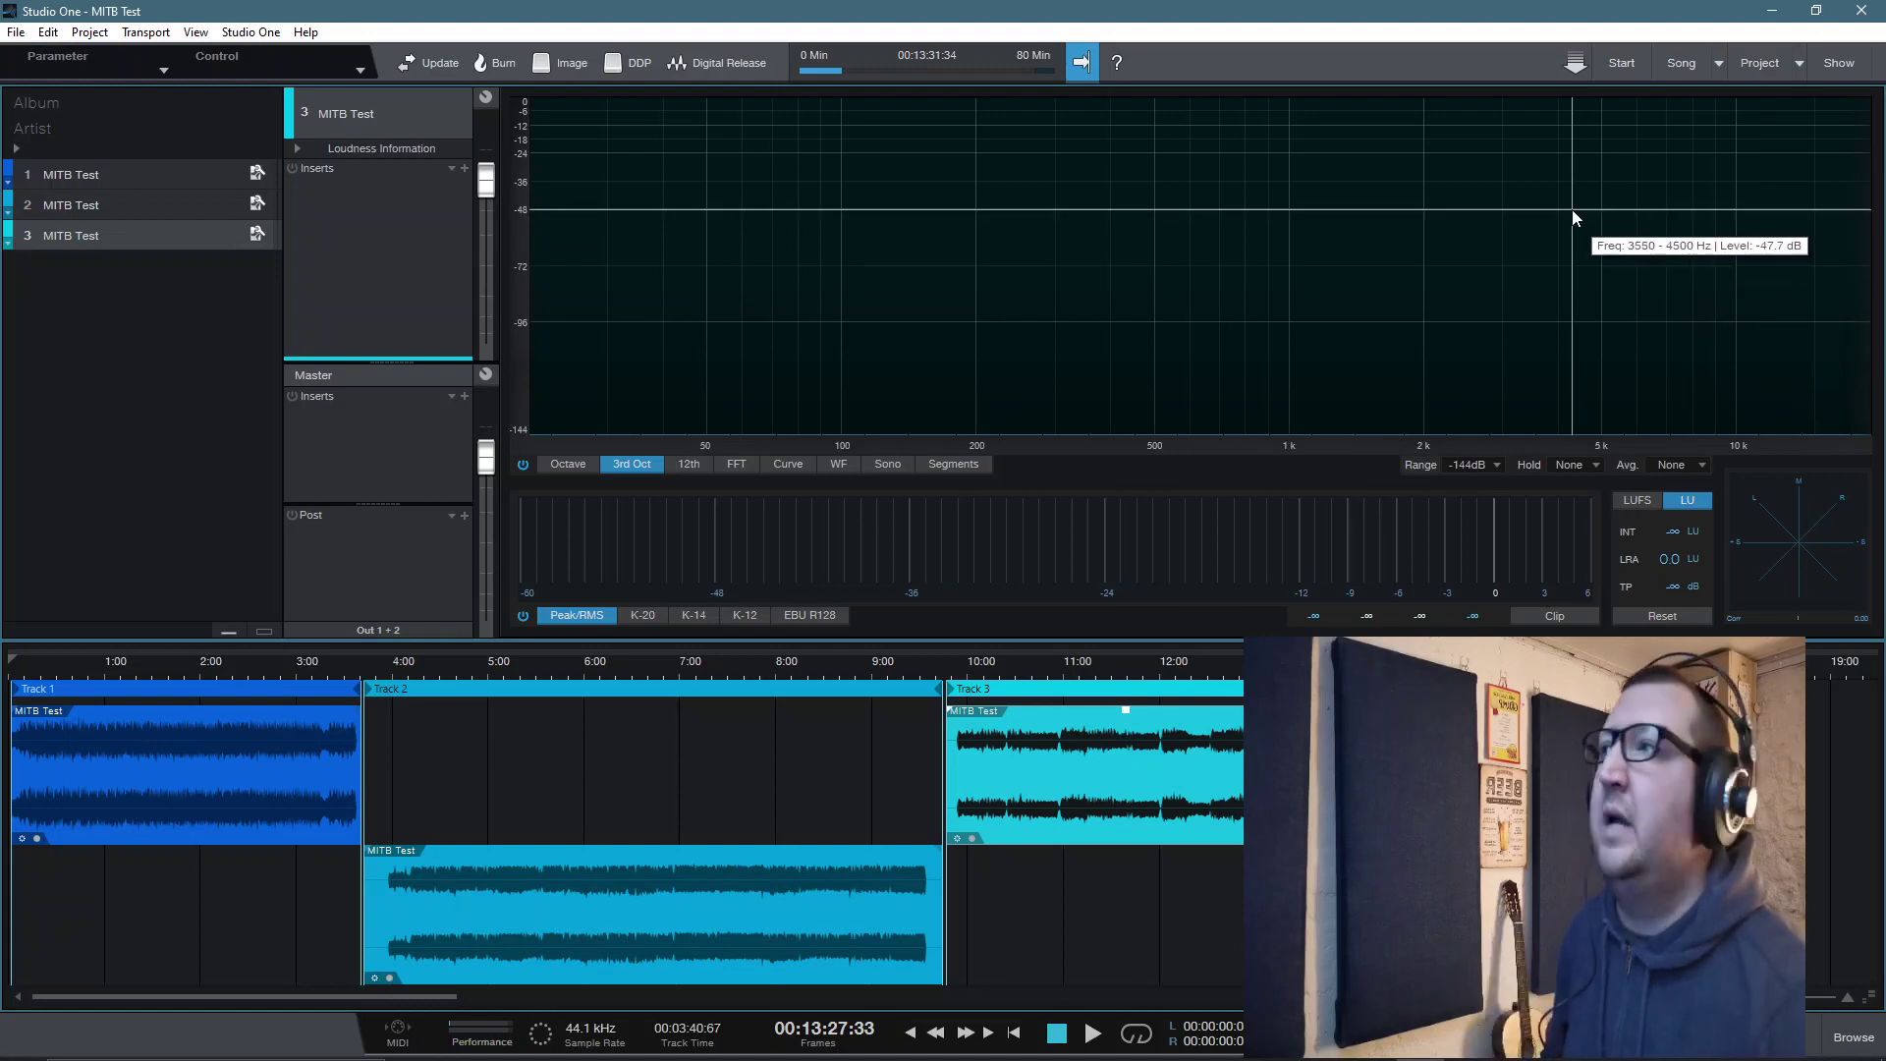
pyautogui.click(1681, 65)
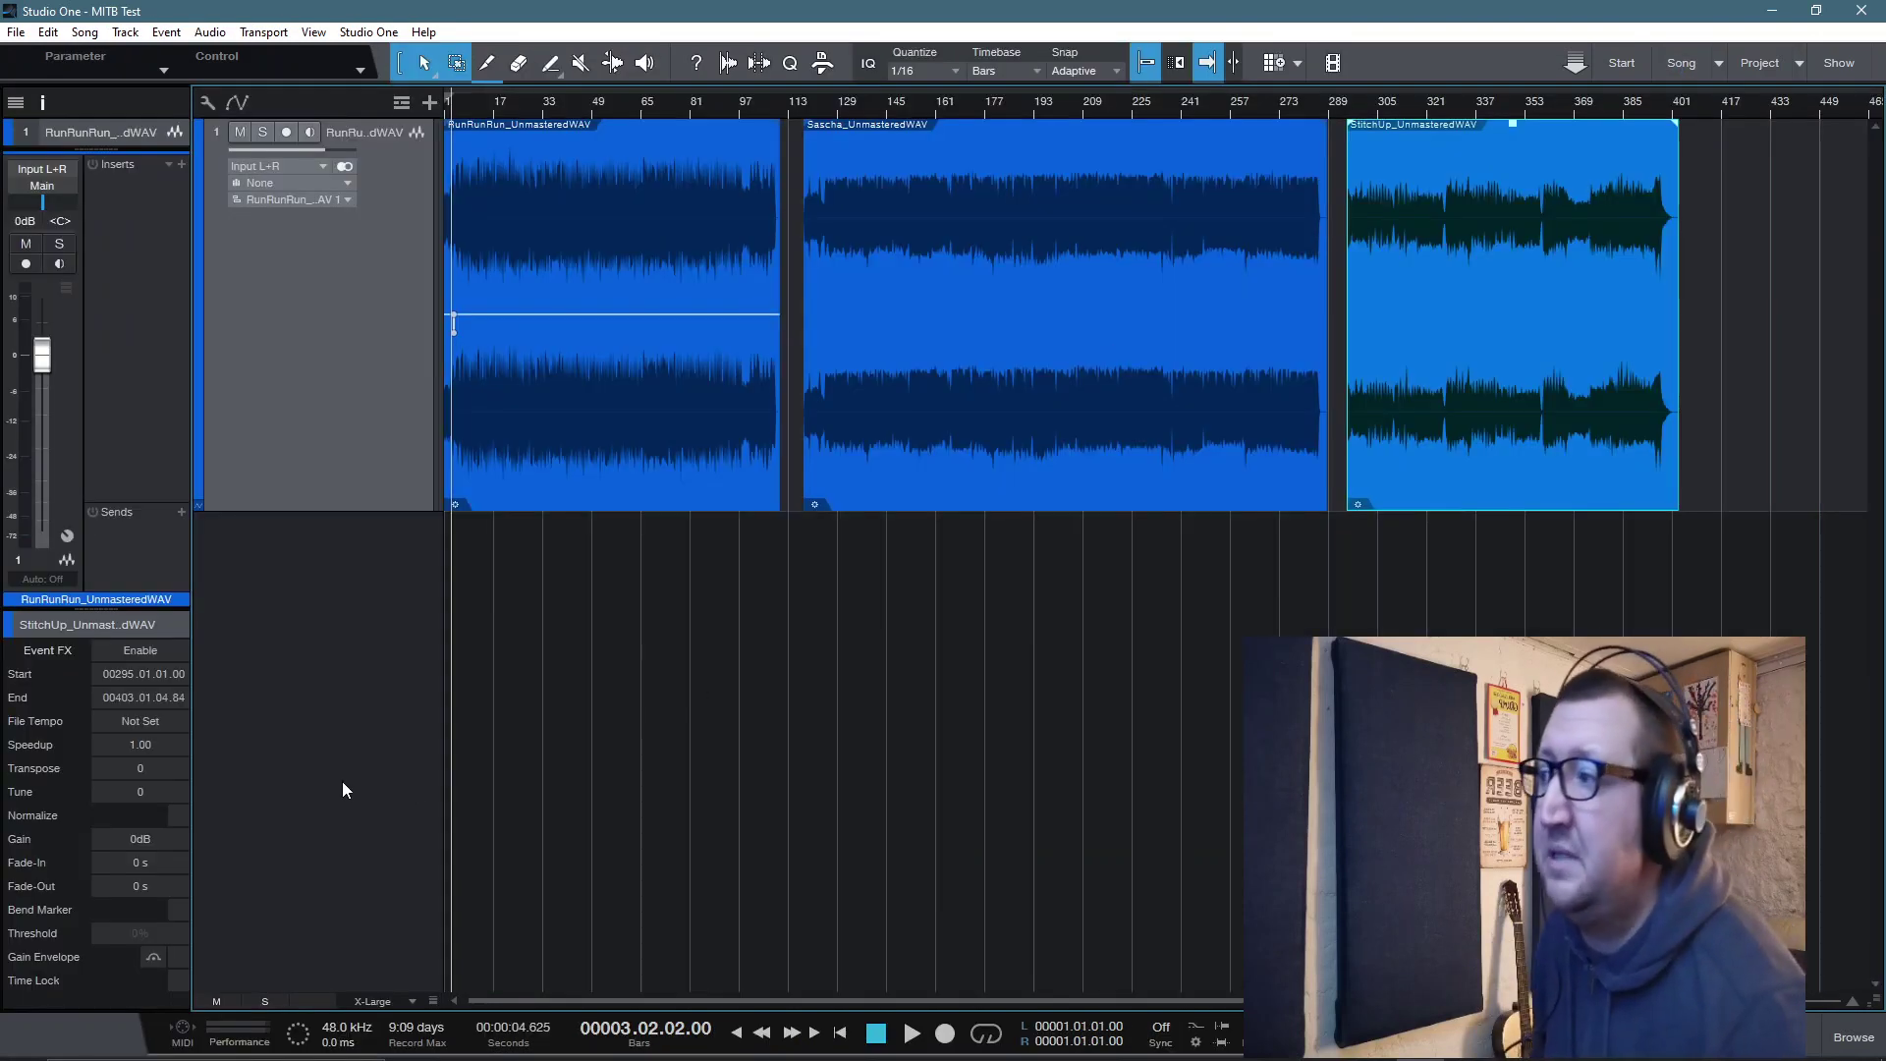
# Step: Enable Event FX on the StitchUp event and load the Mastering chain 'Save Master Energy' (Pro EQ, Limiter)
pyautogui.click(147, 653)
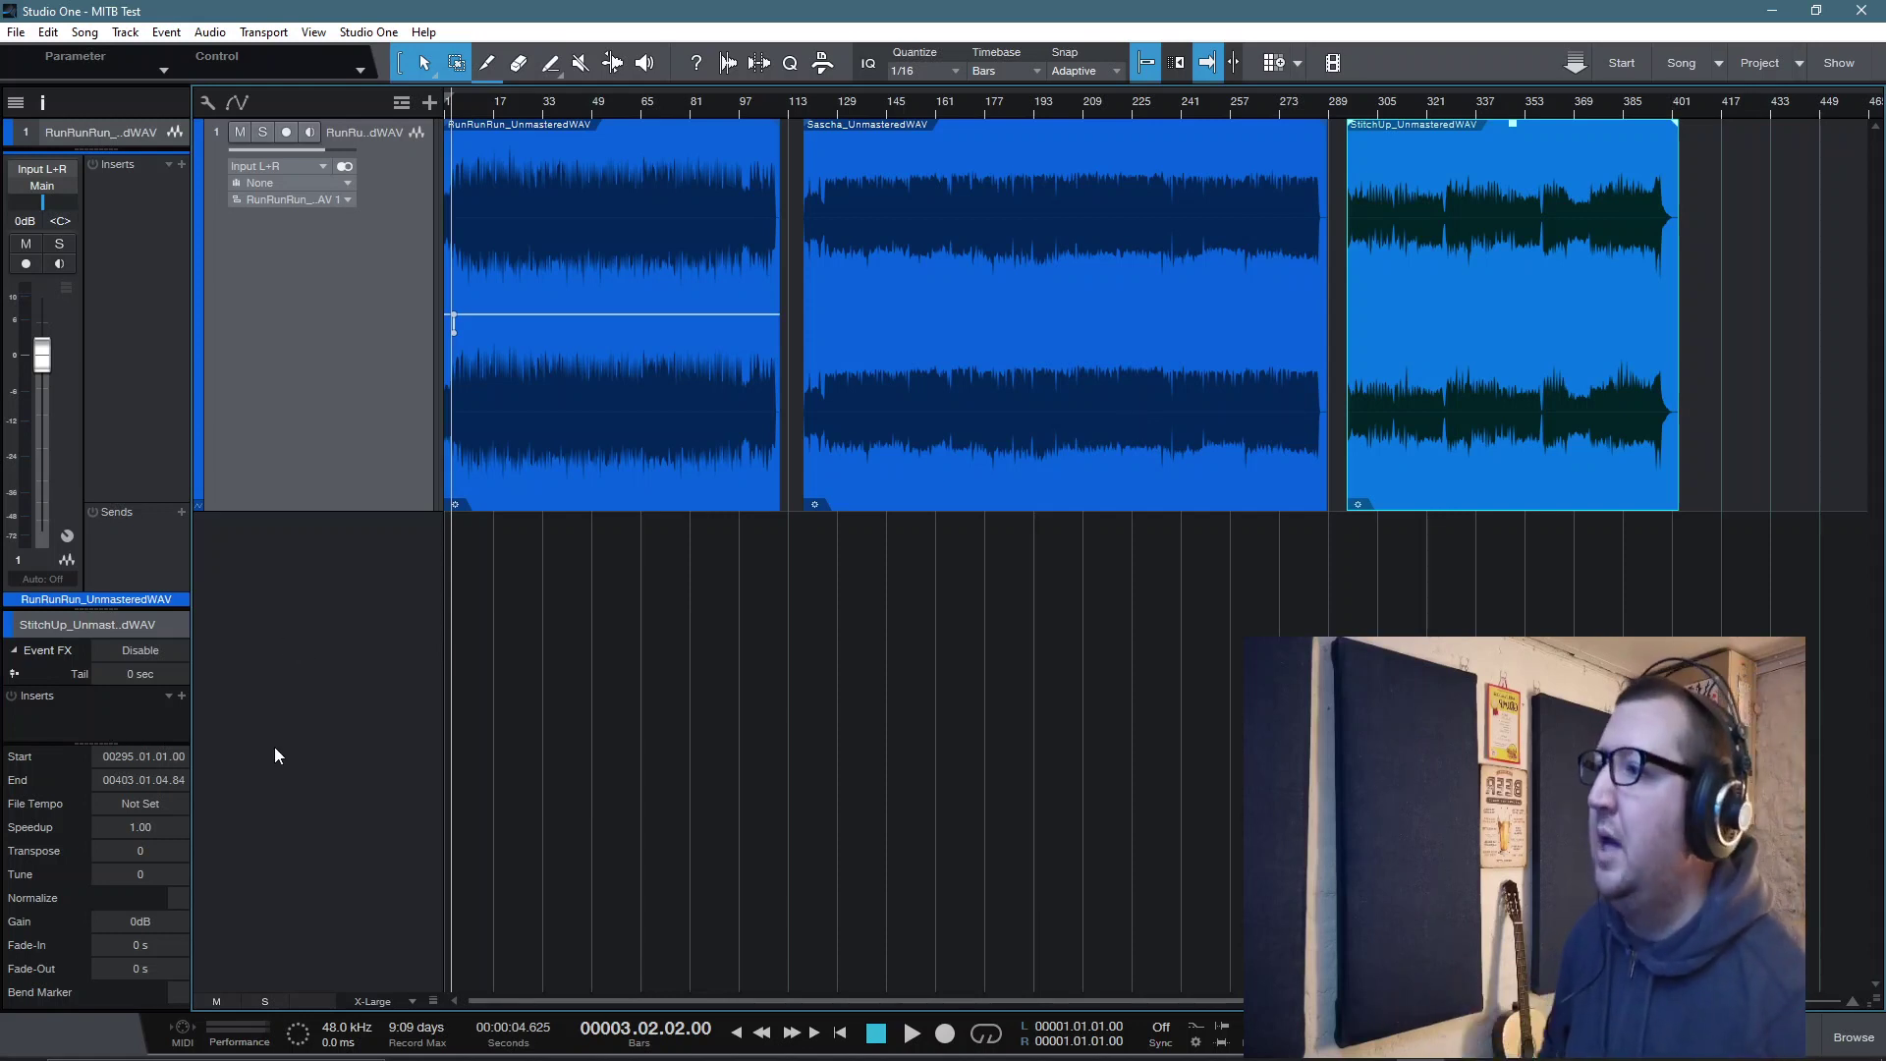
pyautogui.click(169, 697)
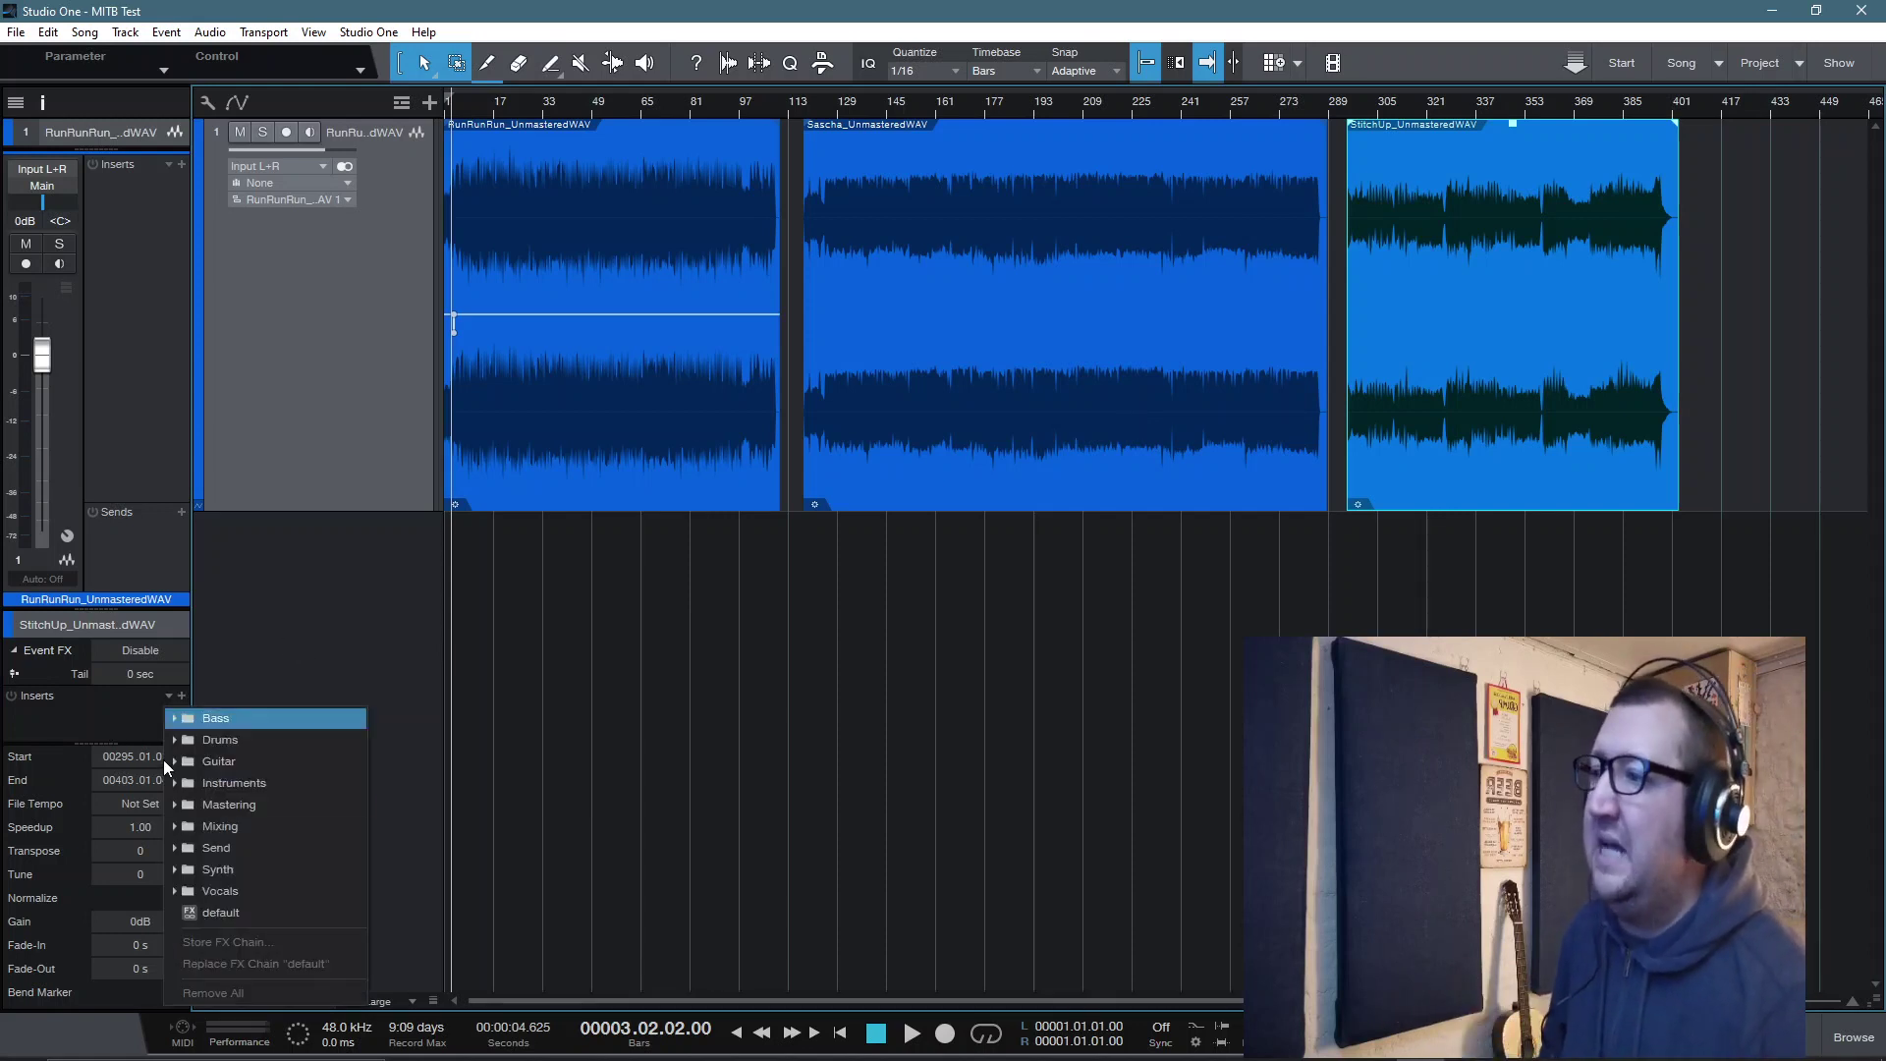
pyautogui.click(228, 807)
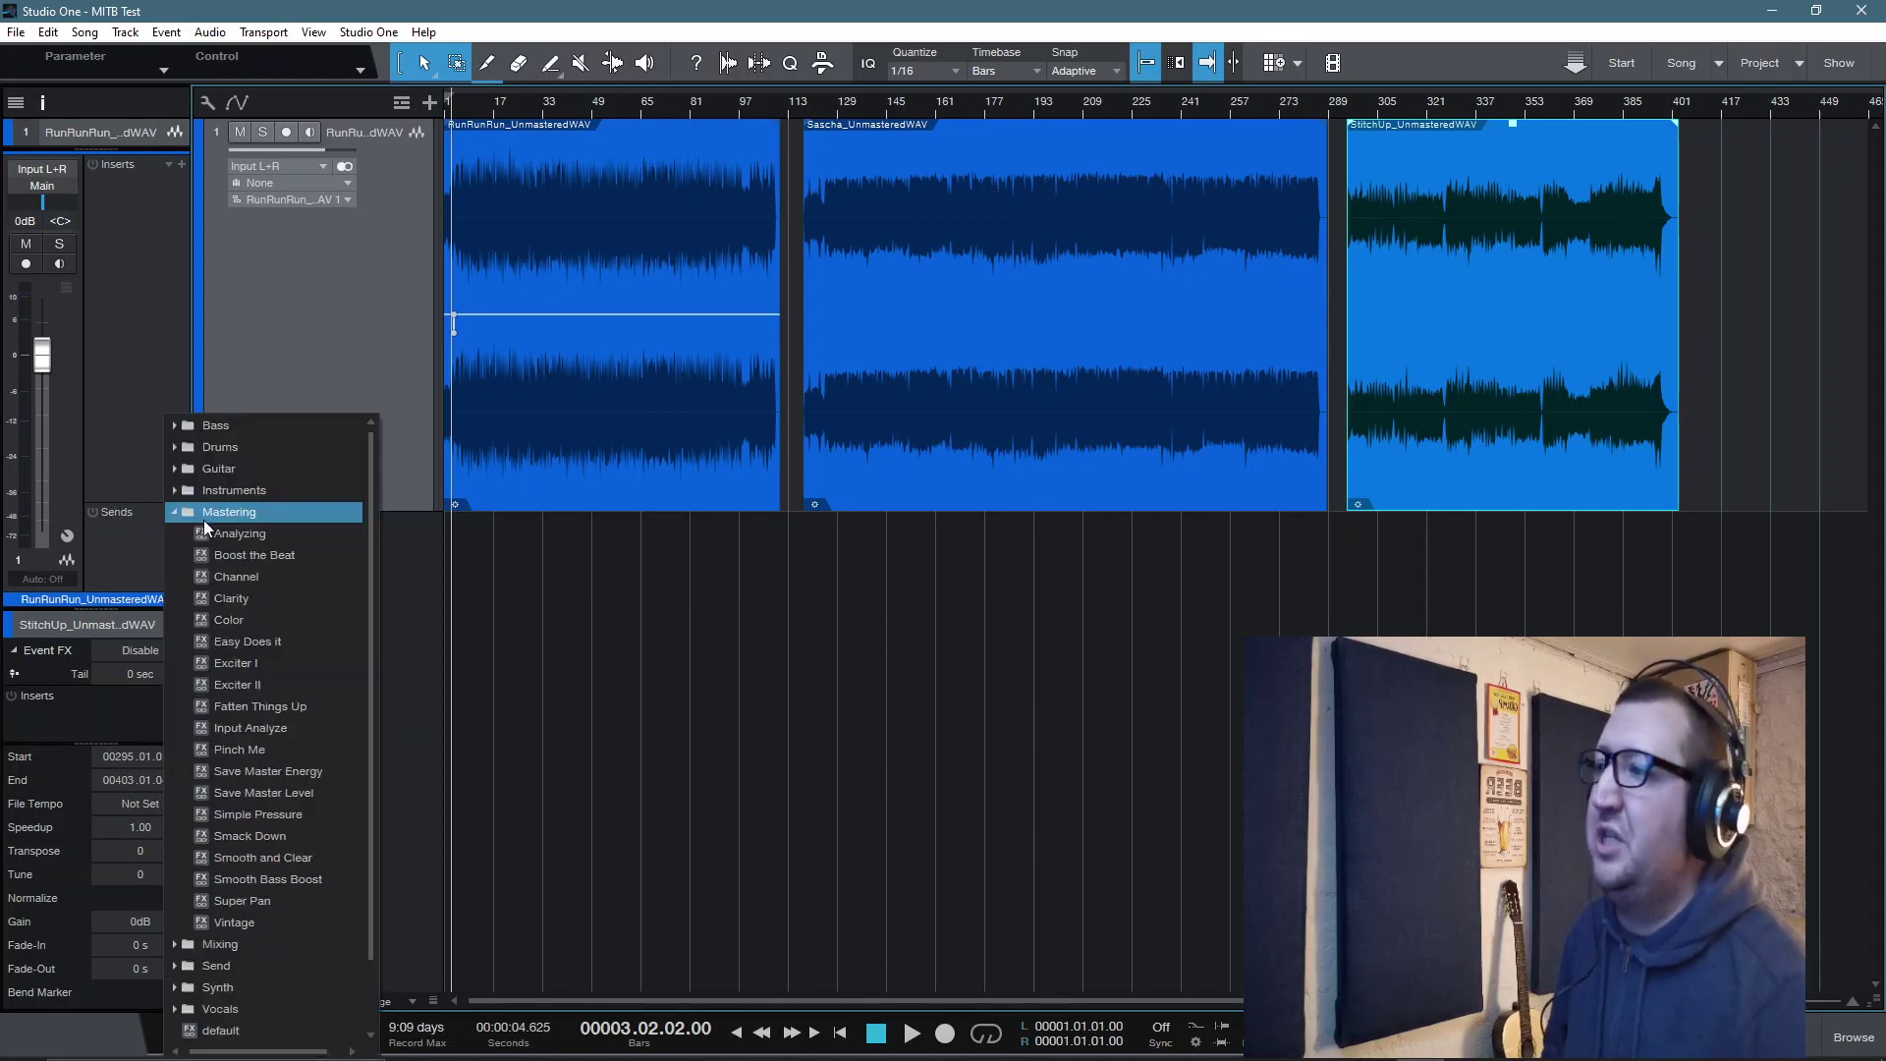
pyautogui.click(275, 776)
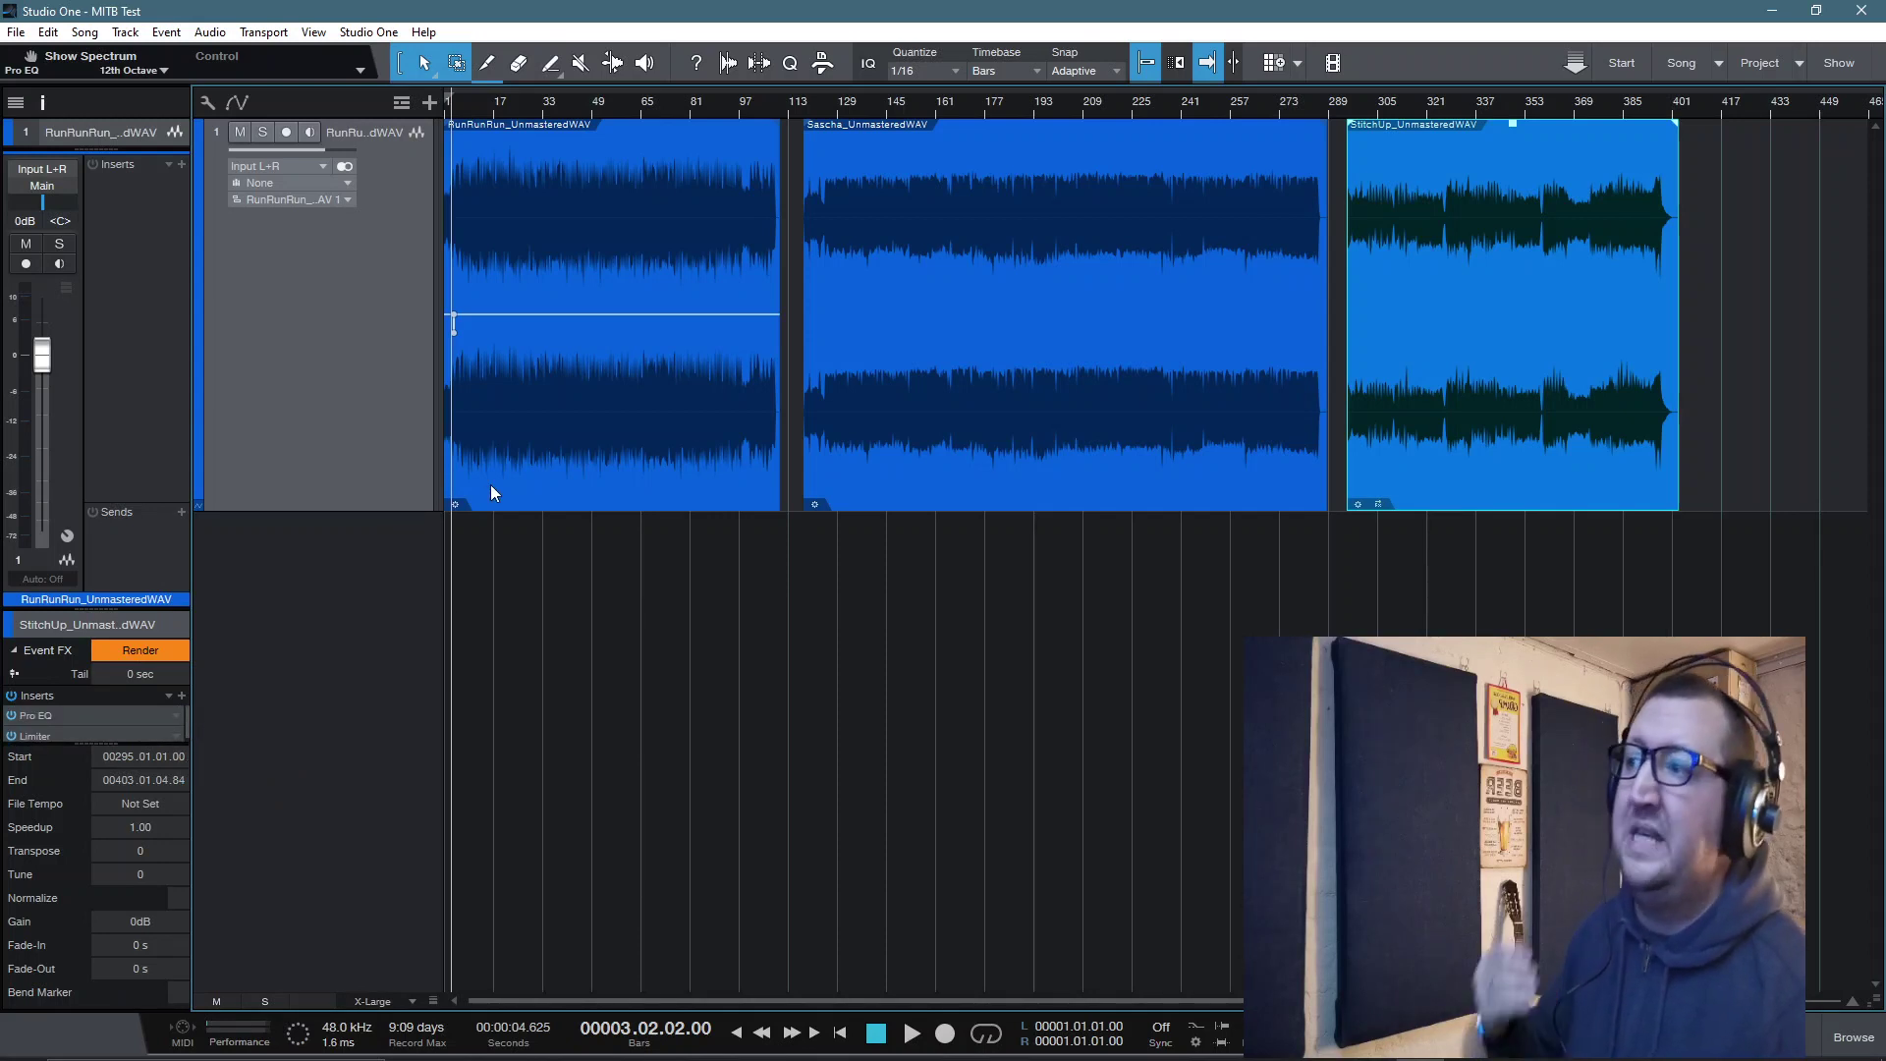
pyautogui.press('F3')
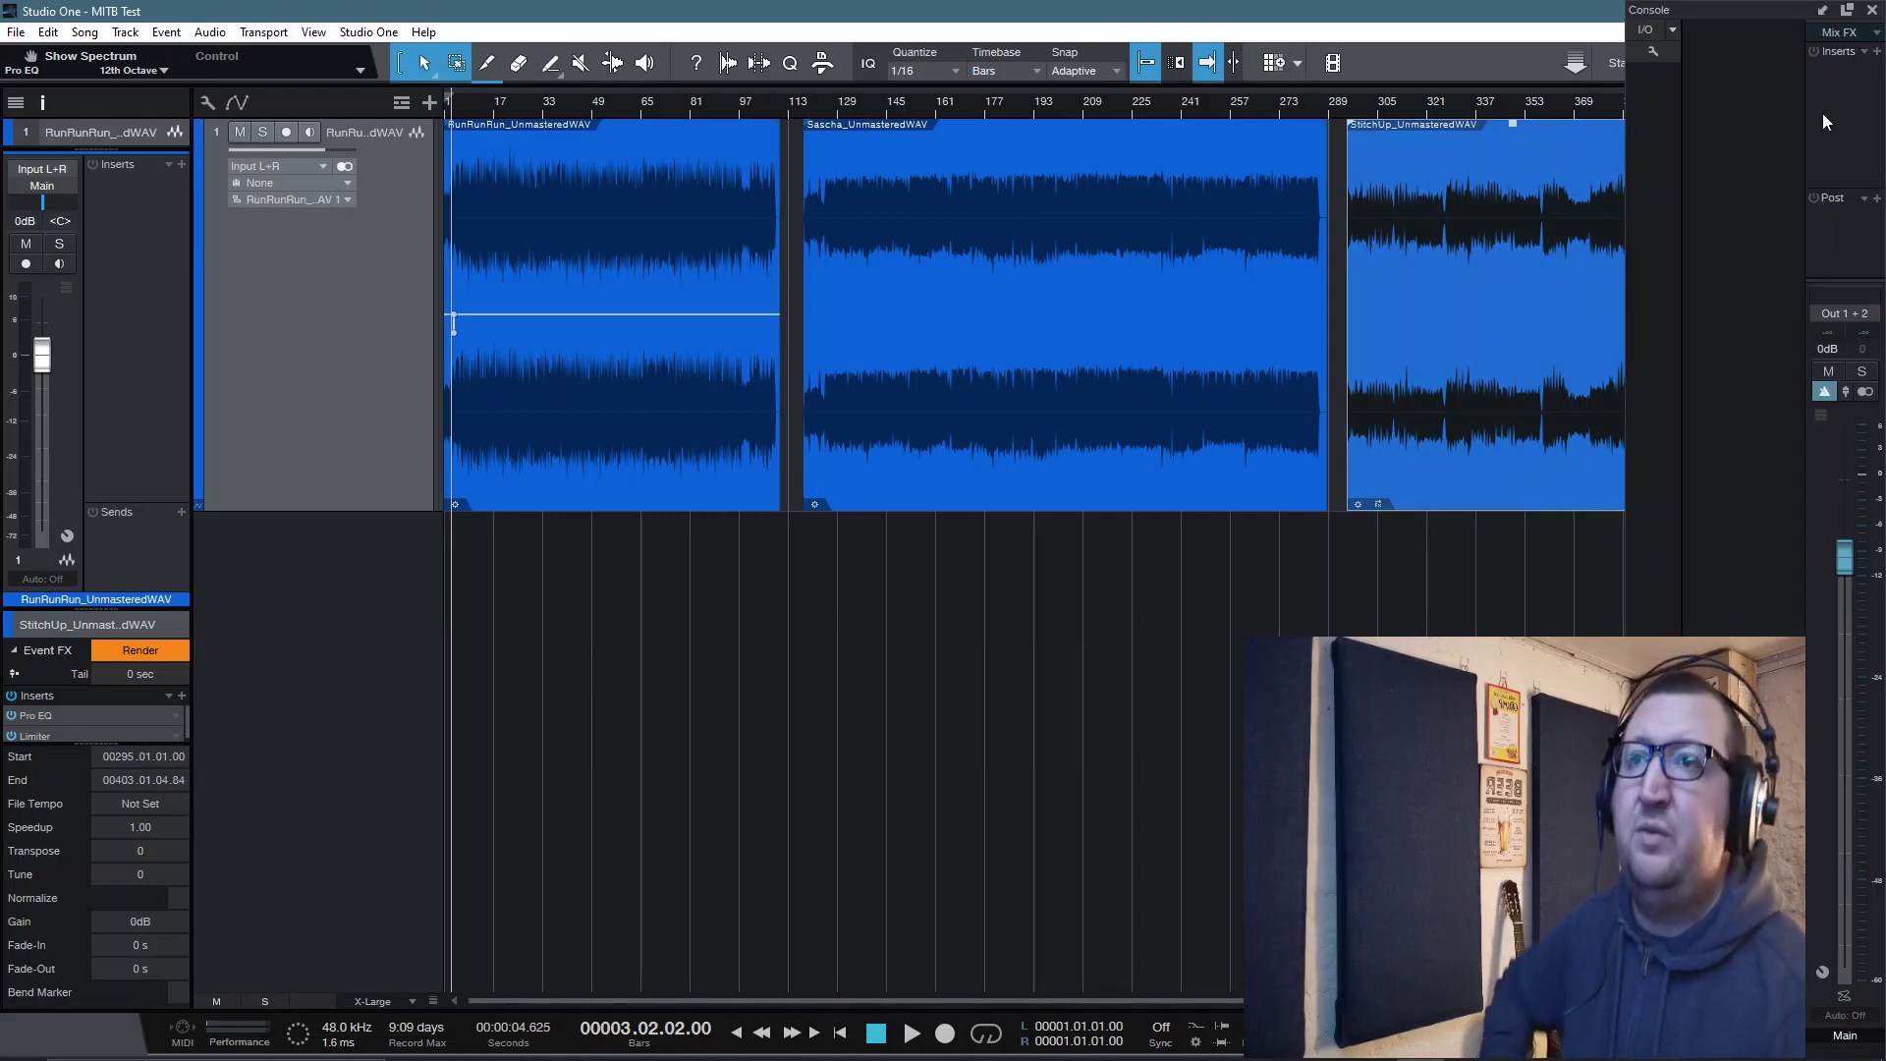